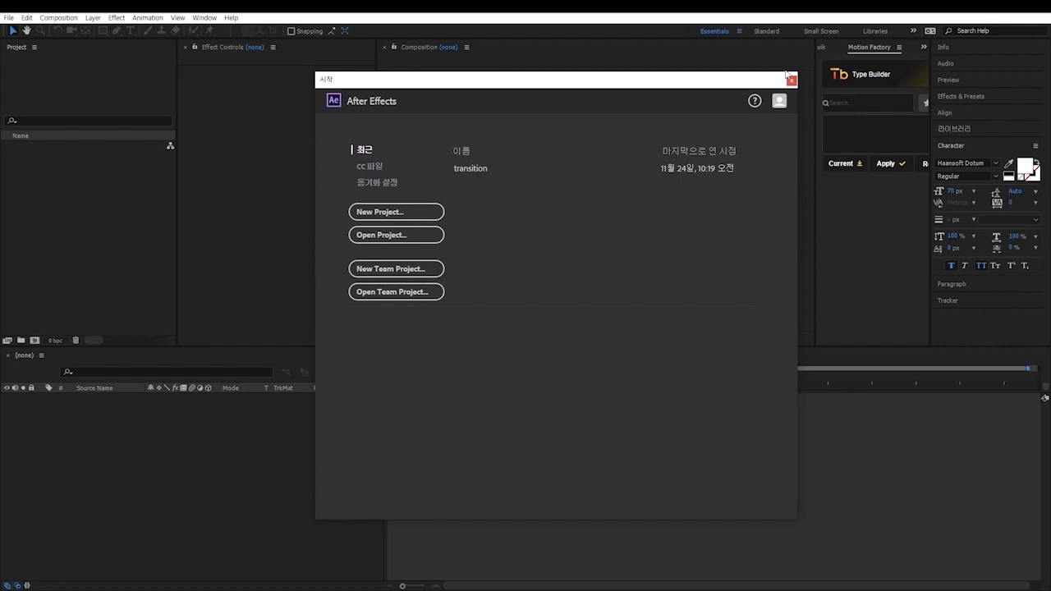
Close the start screen to reach the empty workspace.
click(792, 81)
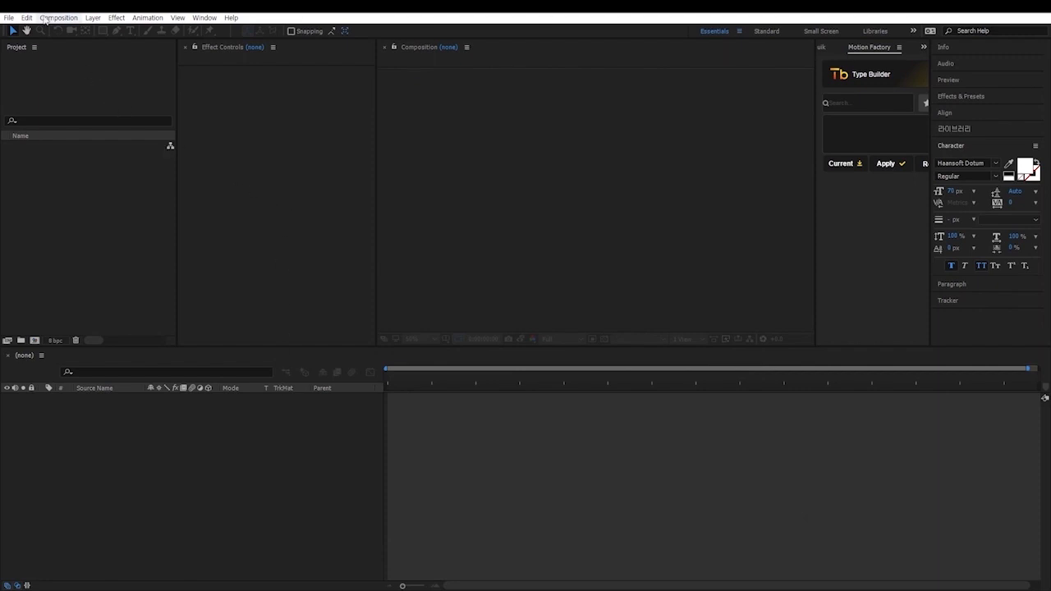
click(8, 19)
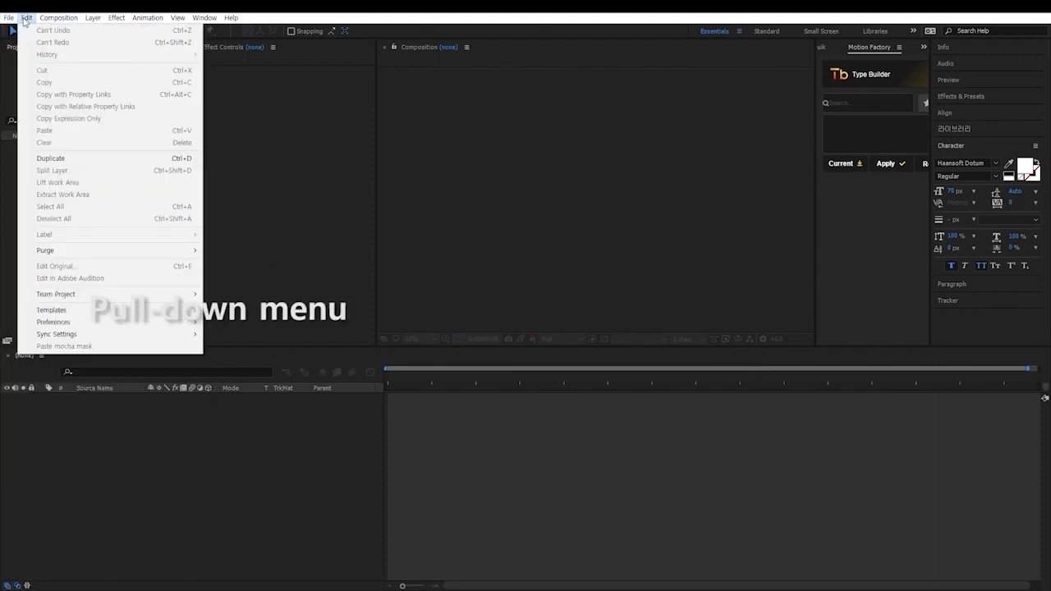
mouse_move(124, 20)
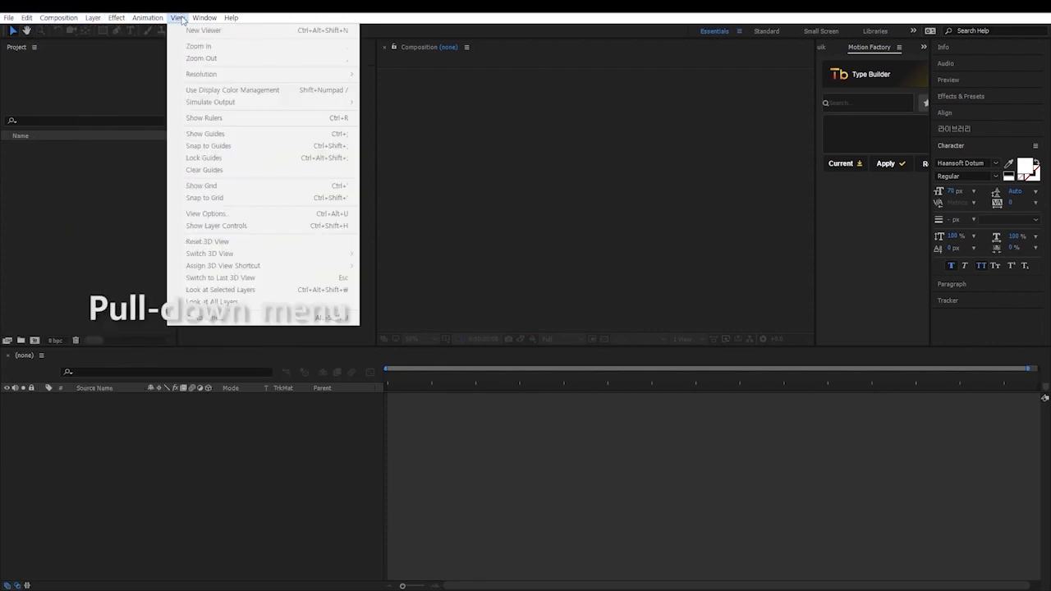
mouse_move(229, 19)
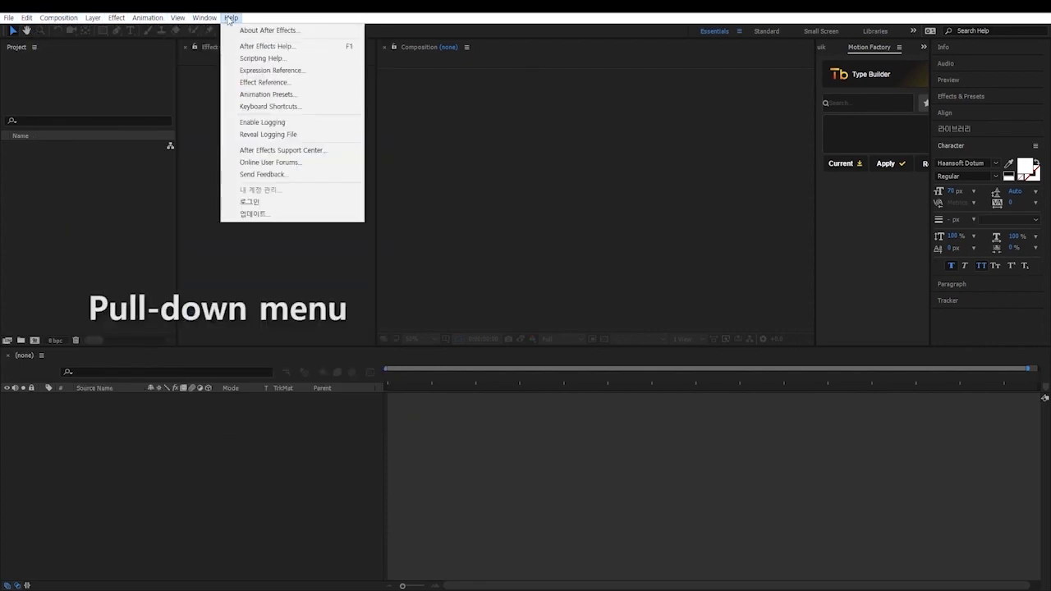
click(178, 18)
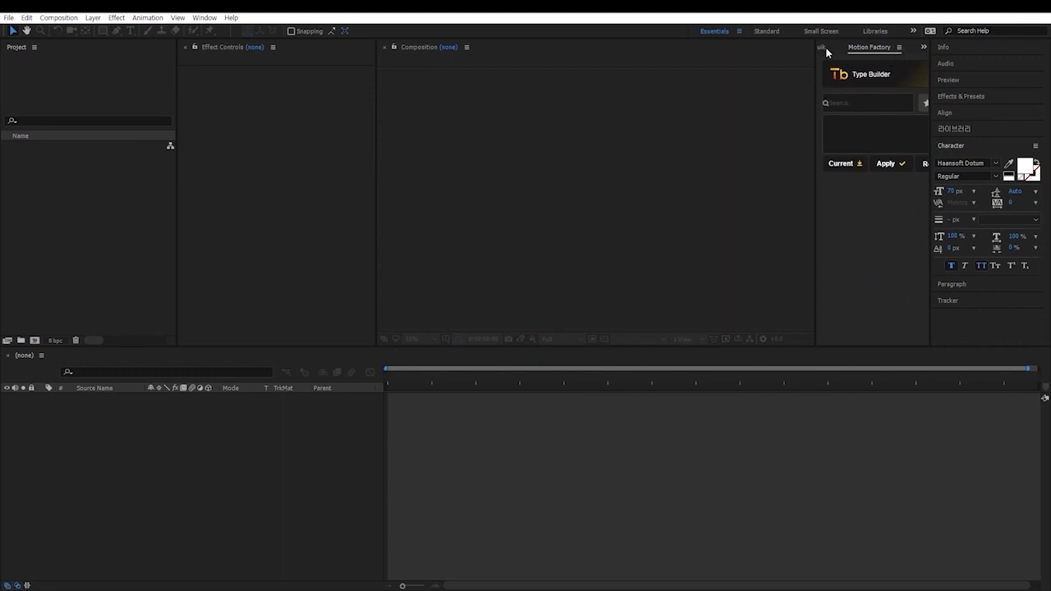
Remove the Motion Factory and Duik panels from the workspace.
click(900, 48)
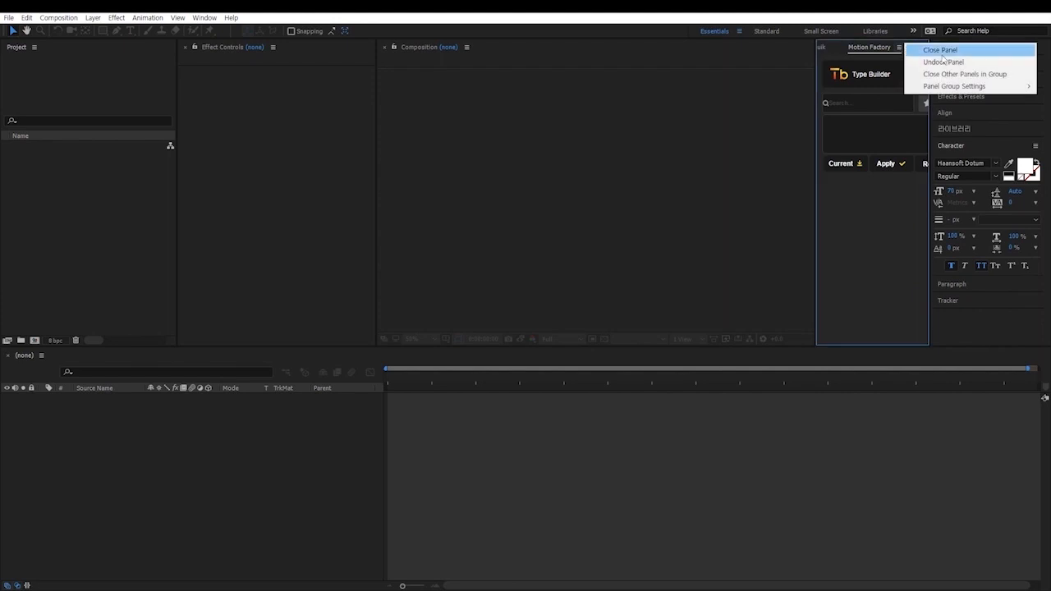
click(867, 205)
click(900, 48)
click(920, 51)
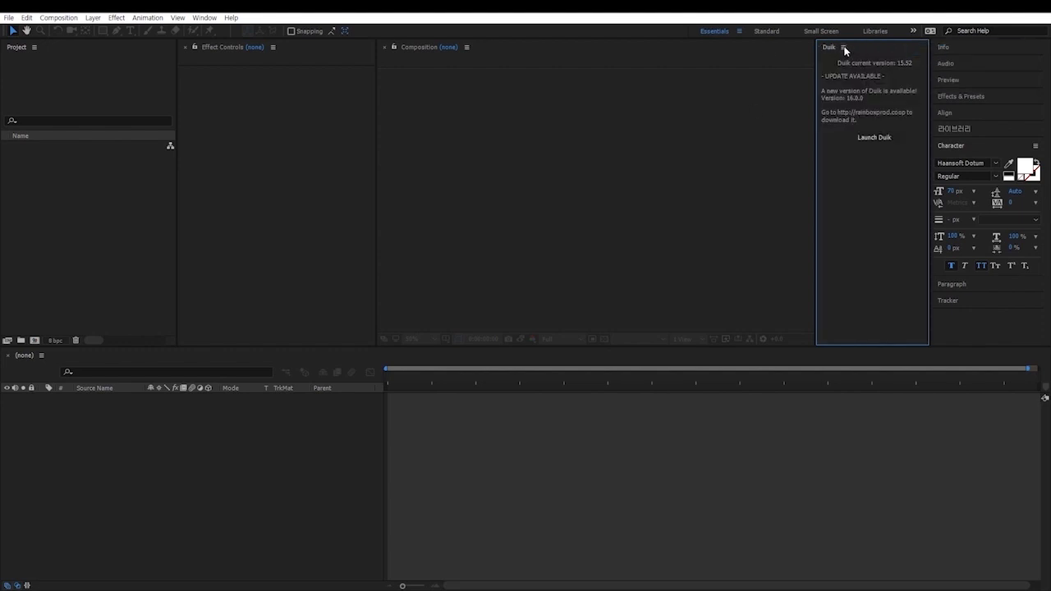
click(843, 48)
click(884, 50)
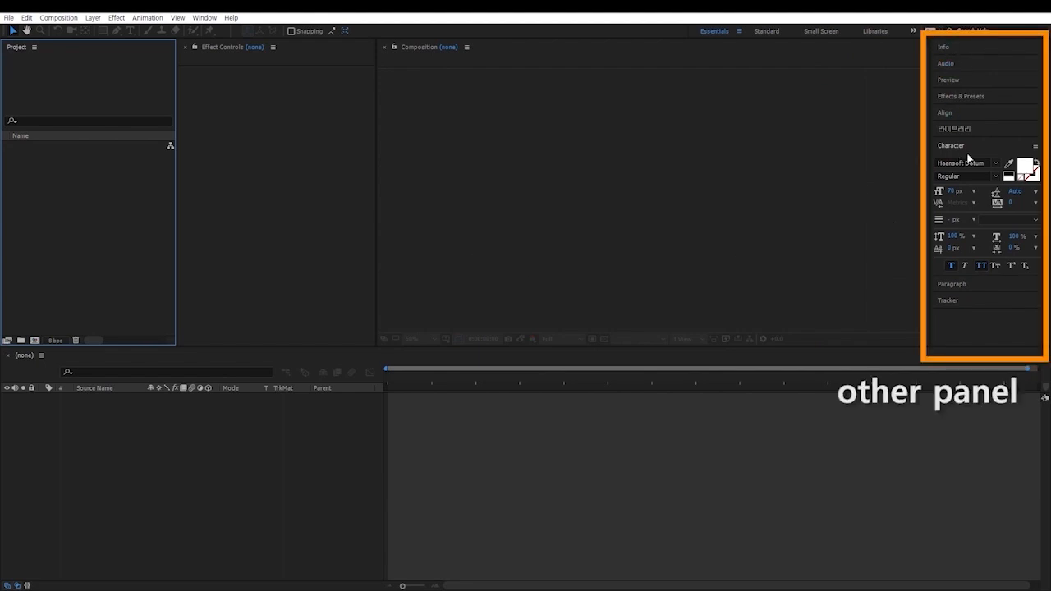
Look through the Info, Audio, Preview and Align panels, ending with Effects & Presets expanded.
click(947, 48)
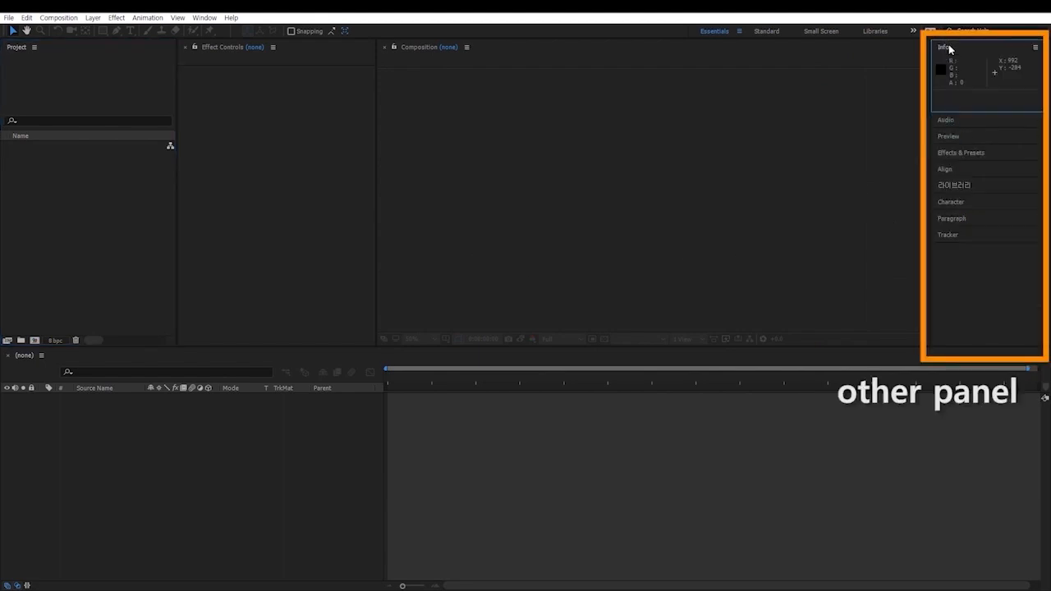
click(947, 120)
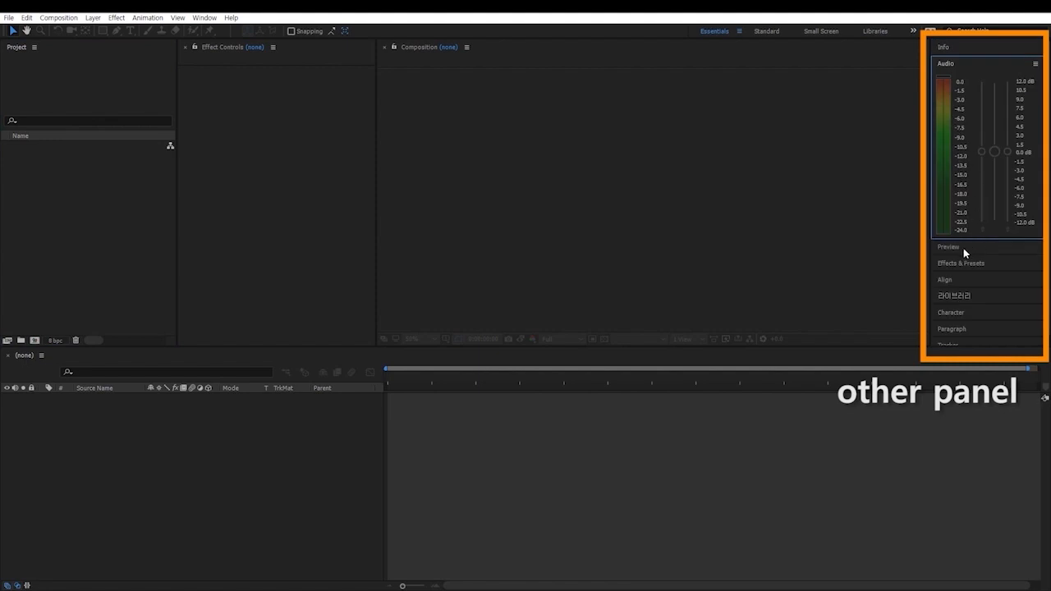
click(952, 247)
click(957, 275)
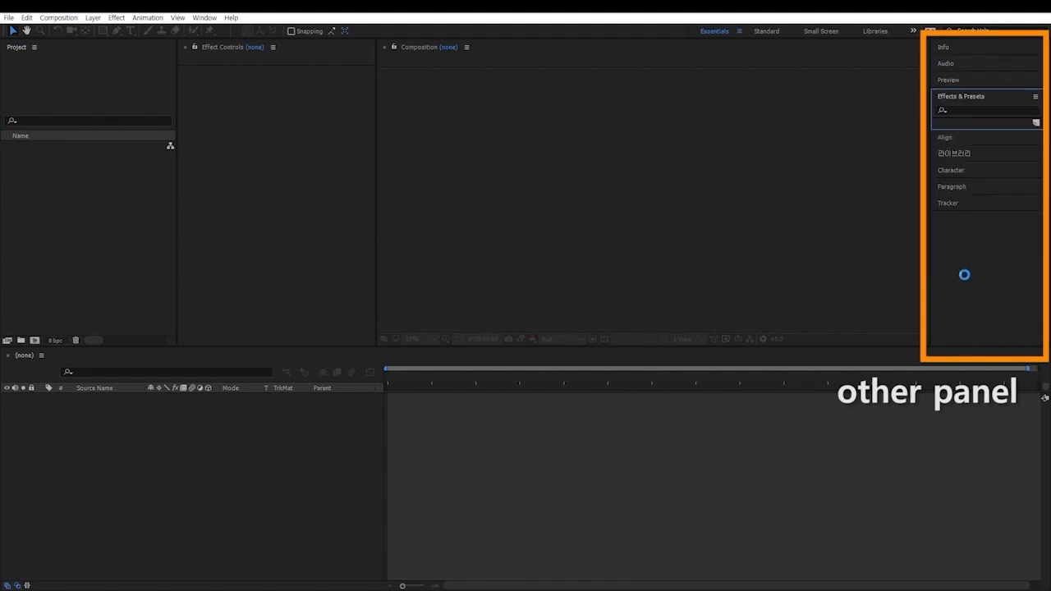
click(946, 137)
click(951, 97)
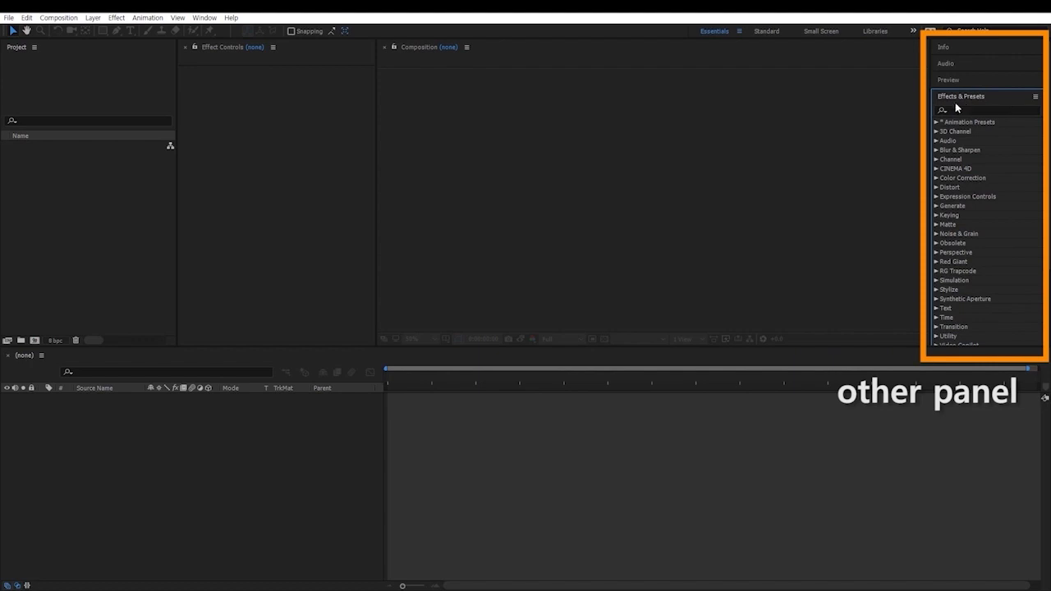
Search Effects & Presets for "kj" and clear the search.
click(959, 110)
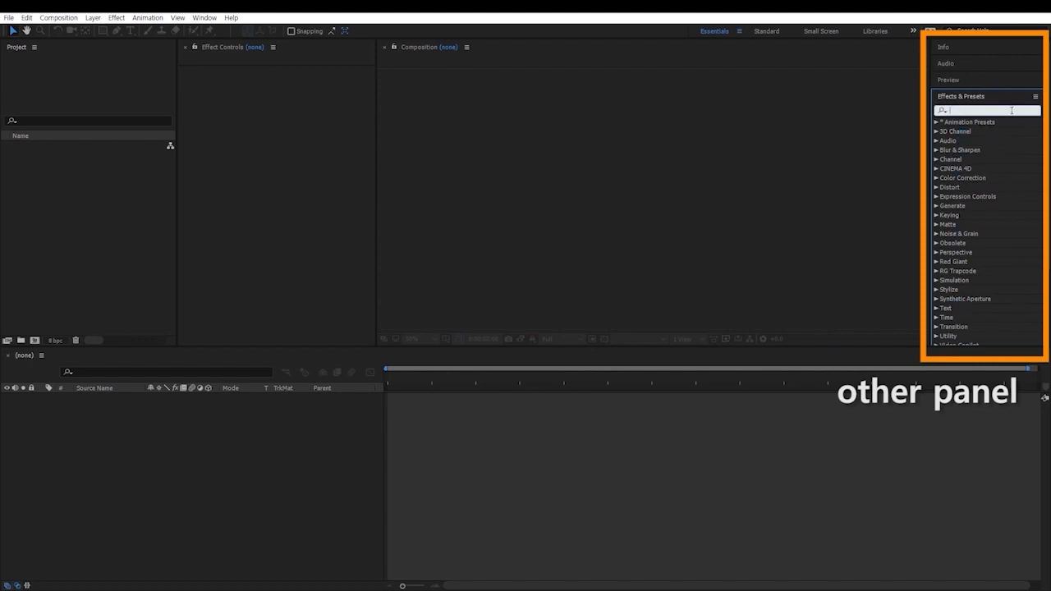
text(kj)
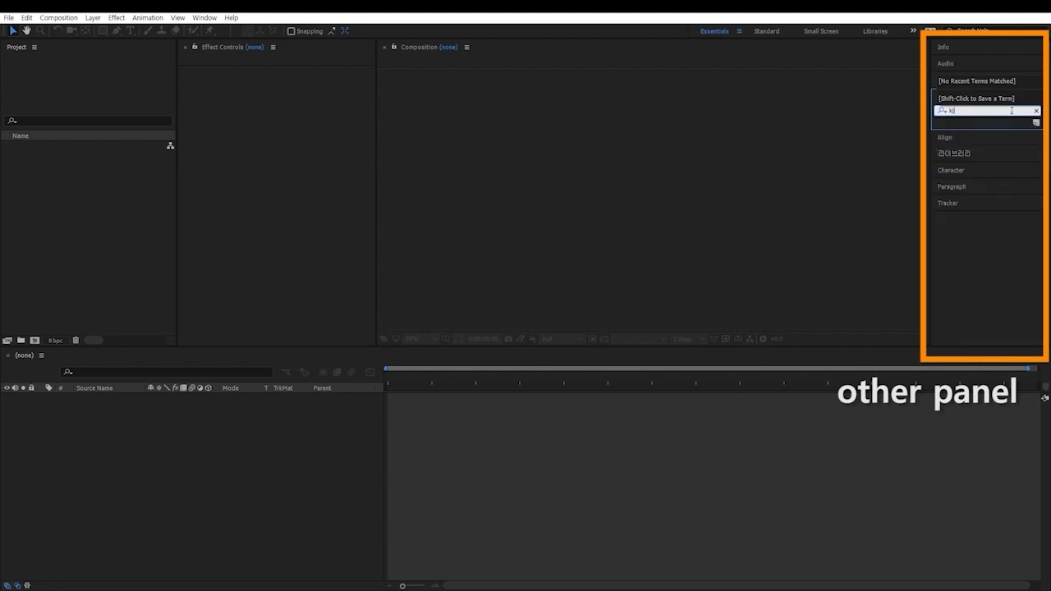
key(BackSpace)
key(BackSpace)
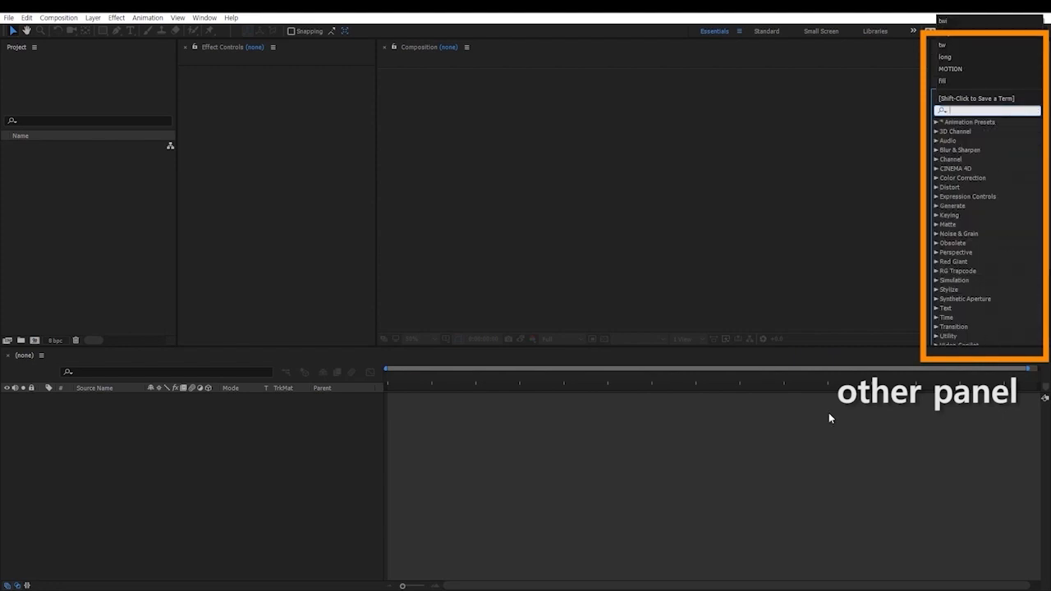
click(215, 441)
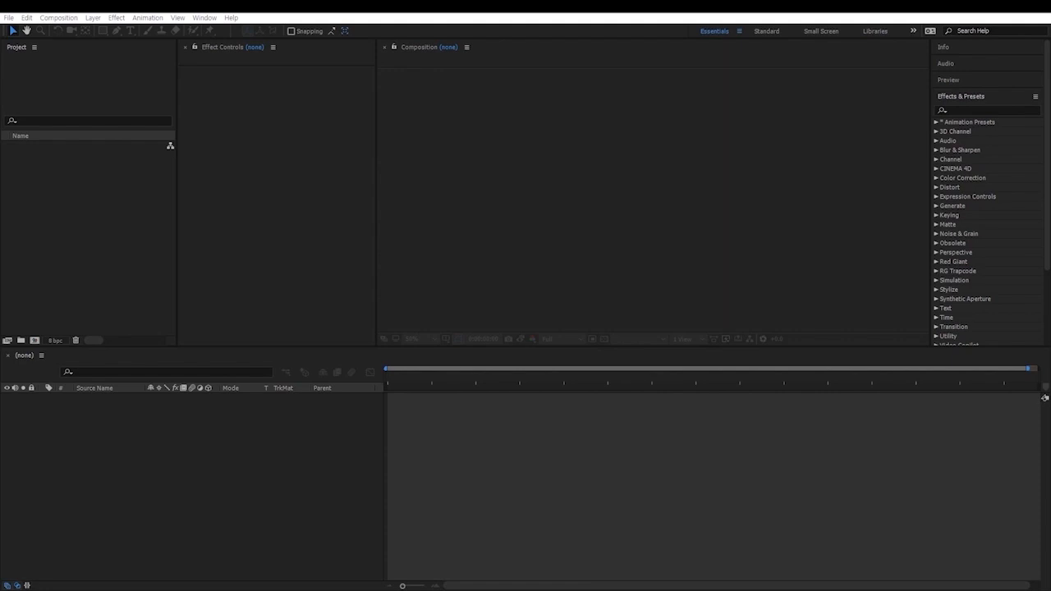
Create a new empty project.
click(8, 17)
mouse_move(28, 17)
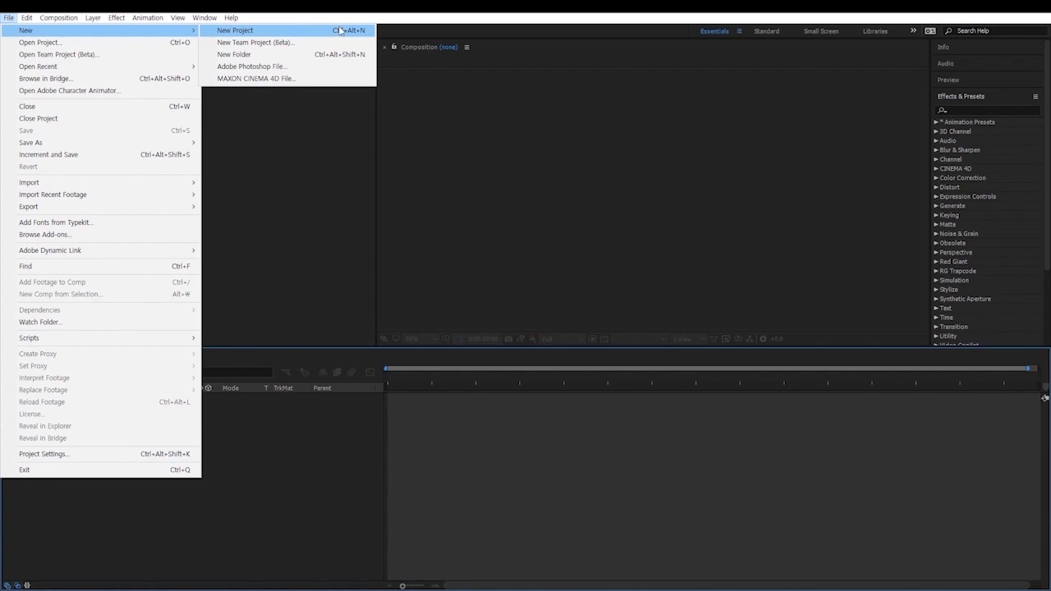
click(294, 31)
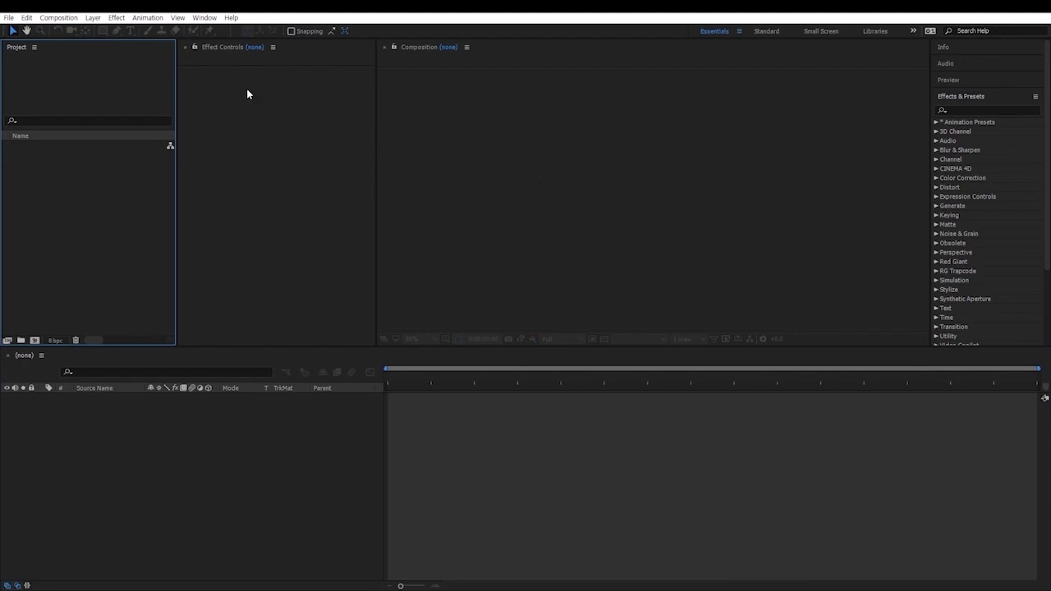
key(ctrl+n)
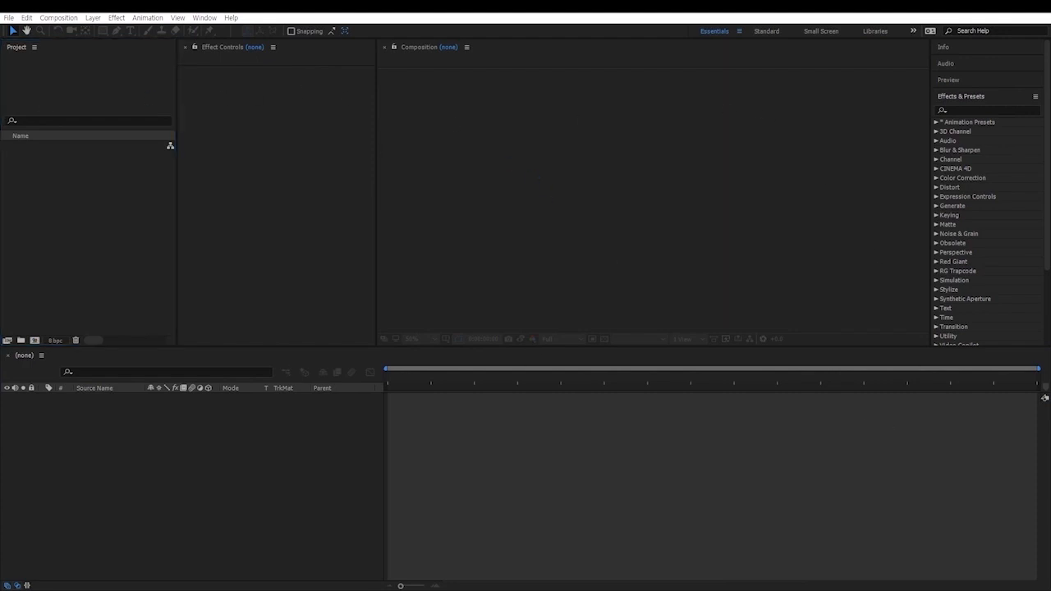
Bring up the General preferences and move the dialog over the middle of the workspace.
click(27, 17)
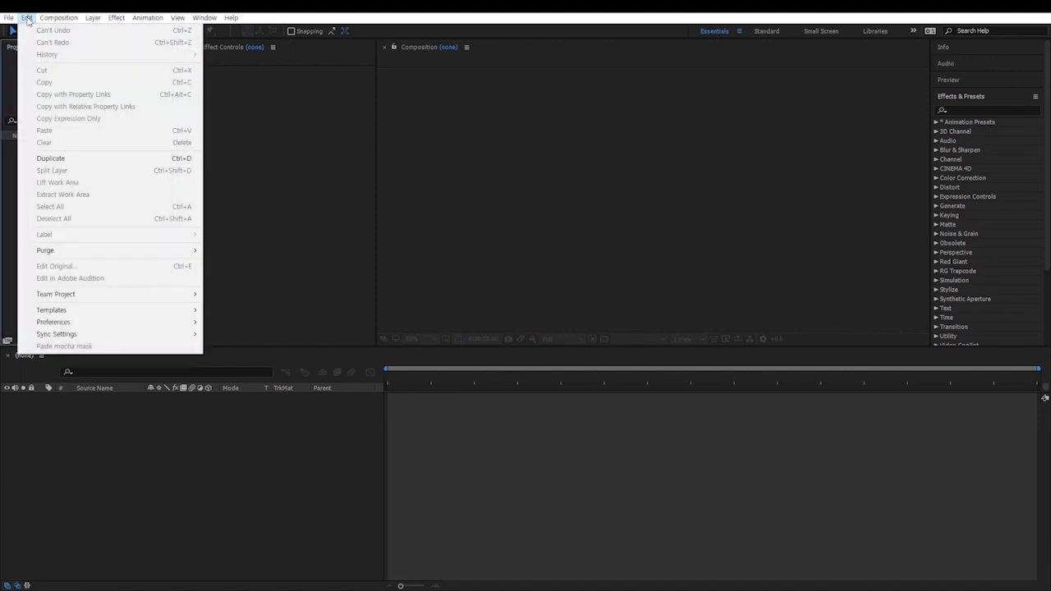
mouse_move(58, 17)
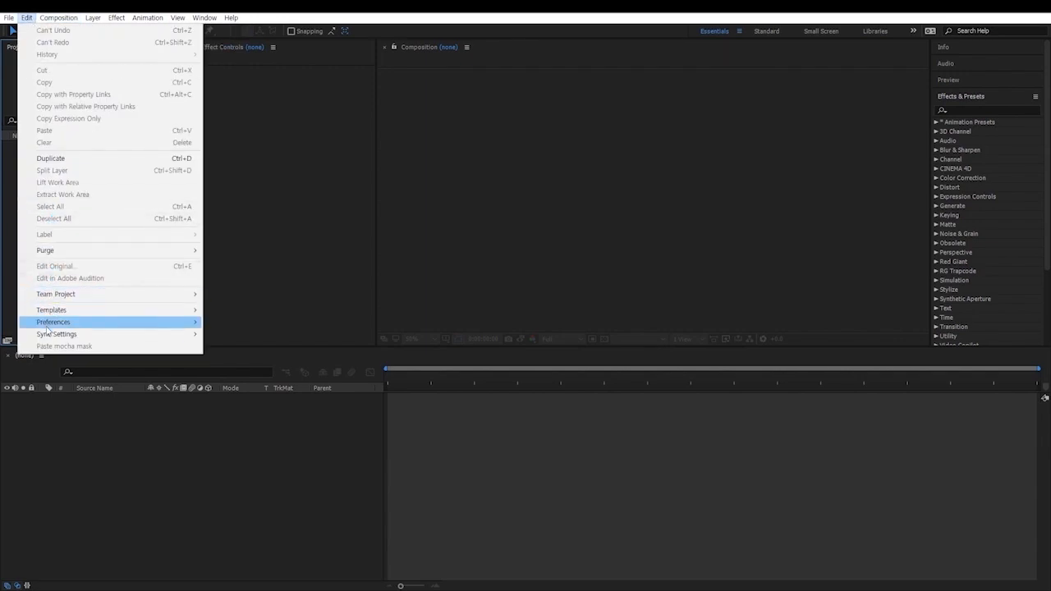
mouse_move(49, 324)
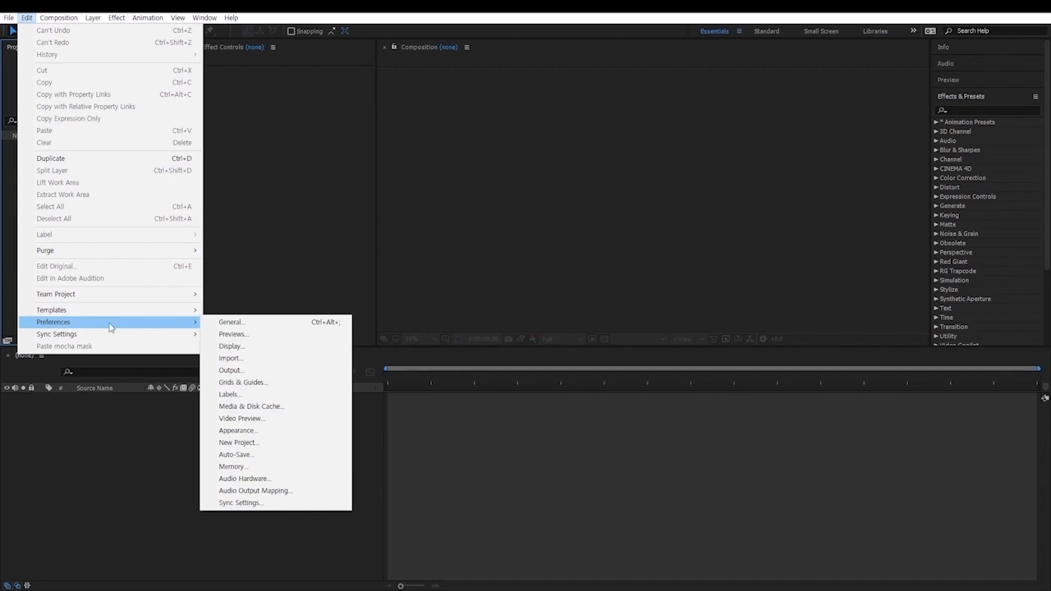
click(257, 327)
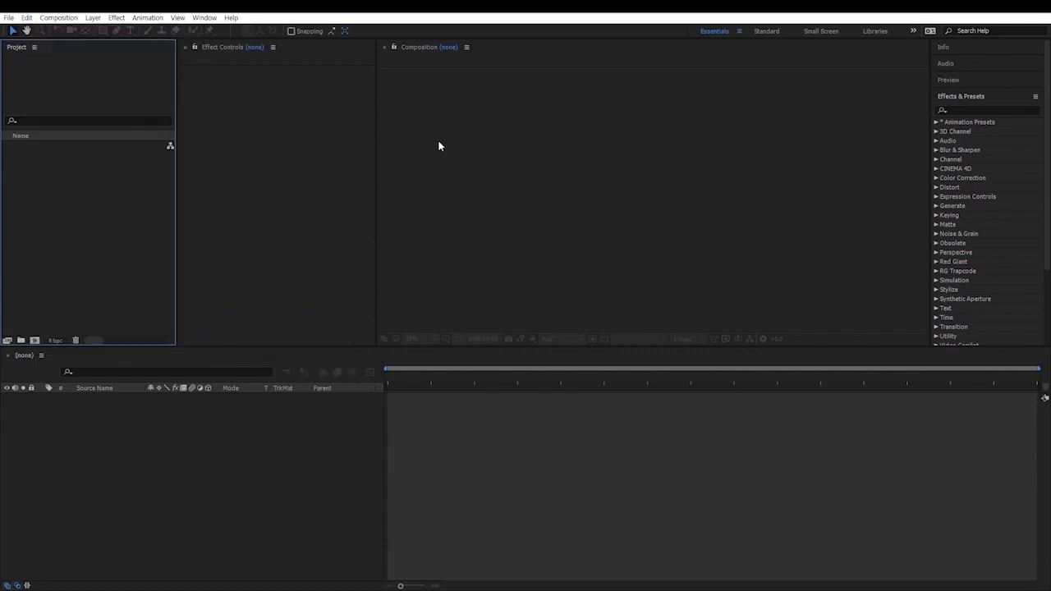
drag(207, 98, 512, 105)
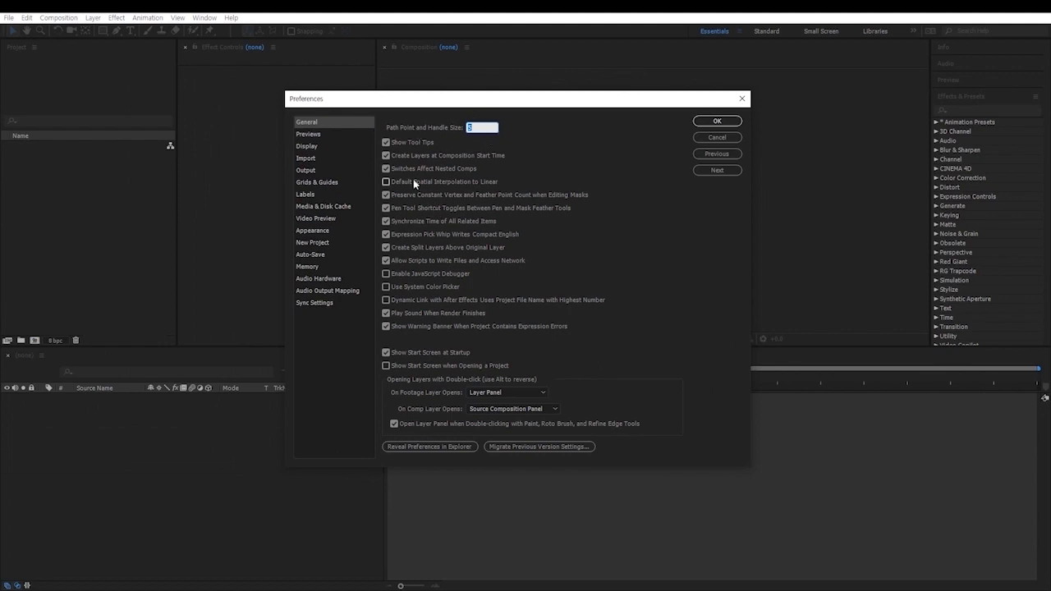
Examine the Previews, Display, Import, Output, Grids & Guides and Labels preferences.
click(311, 136)
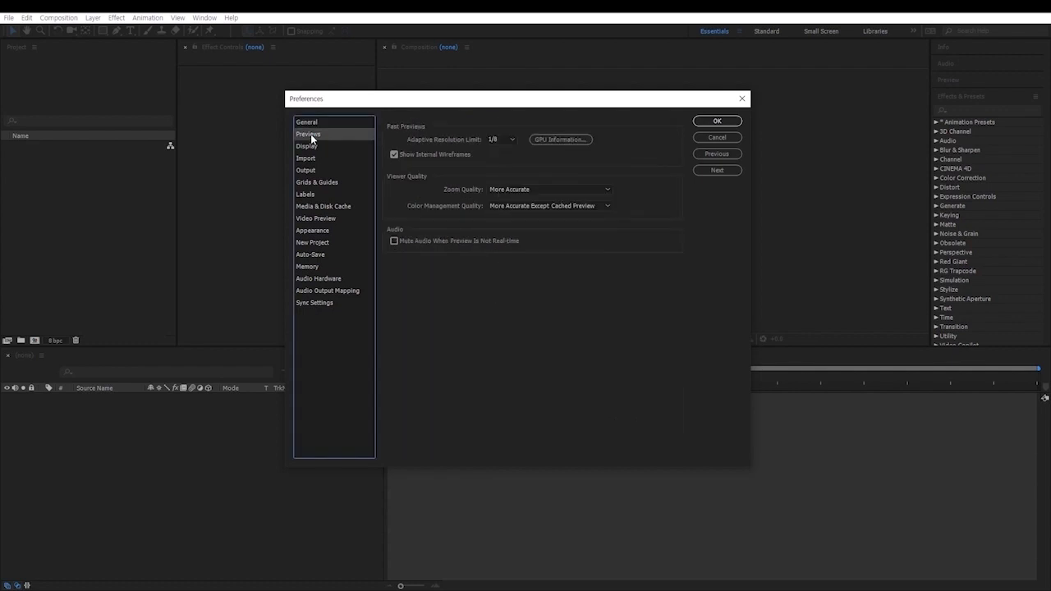
click(309, 146)
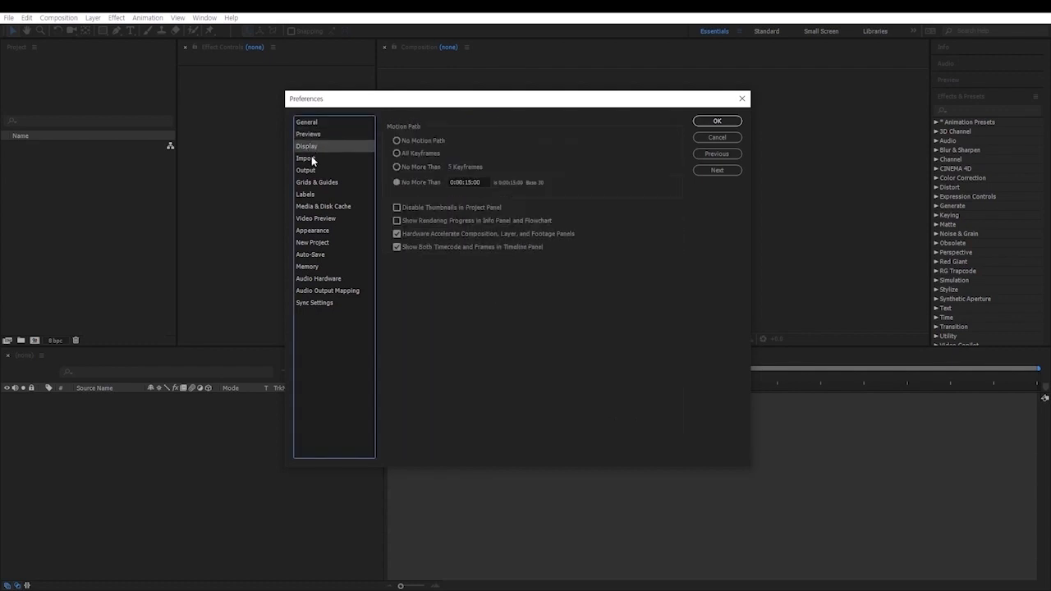
click(311, 158)
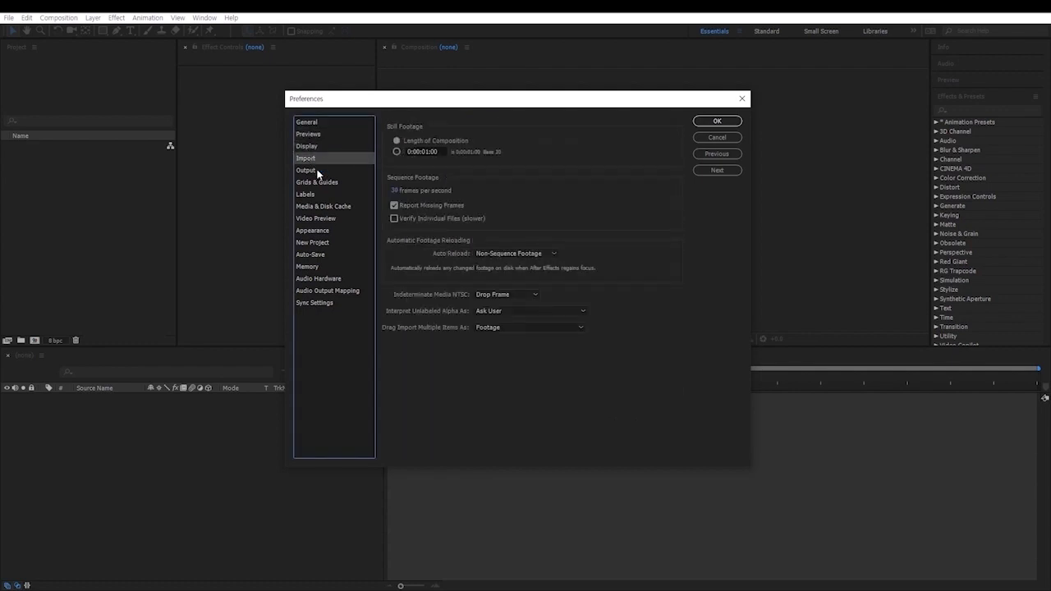
click(316, 171)
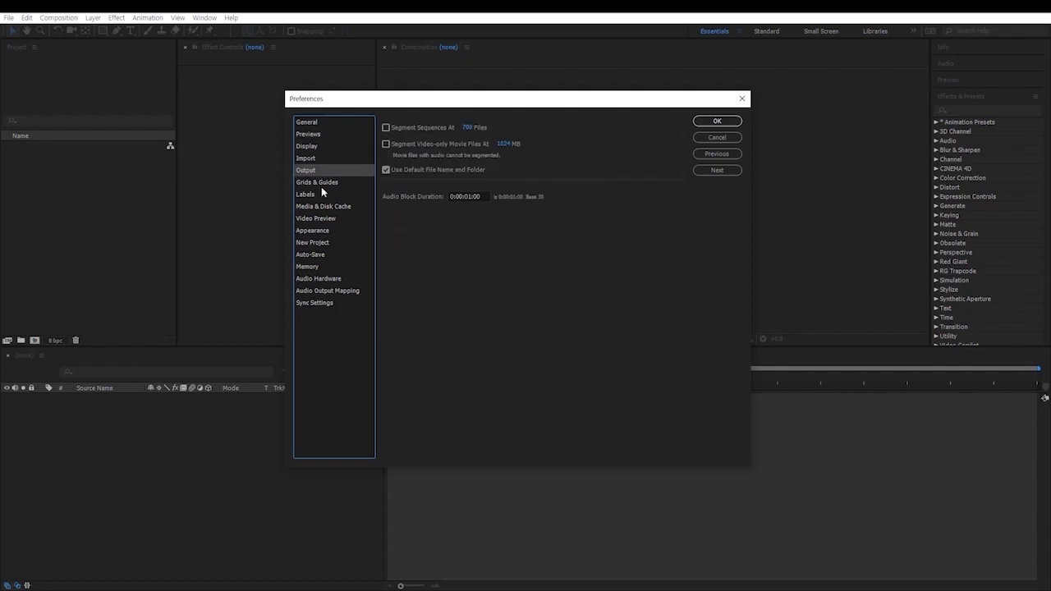
click(316, 159)
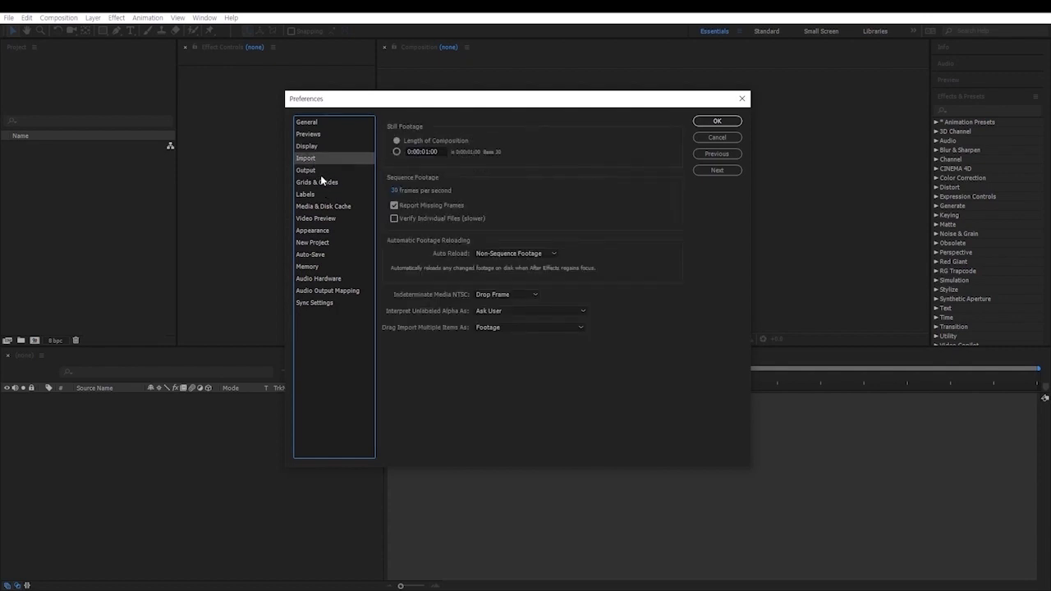
click(321, 171)
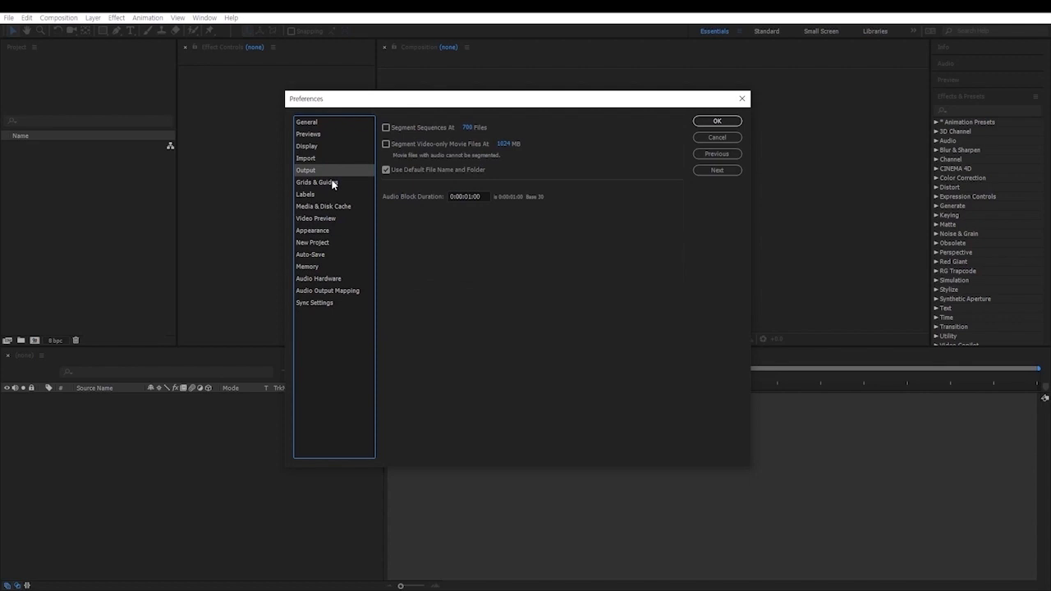
click(333, 183)
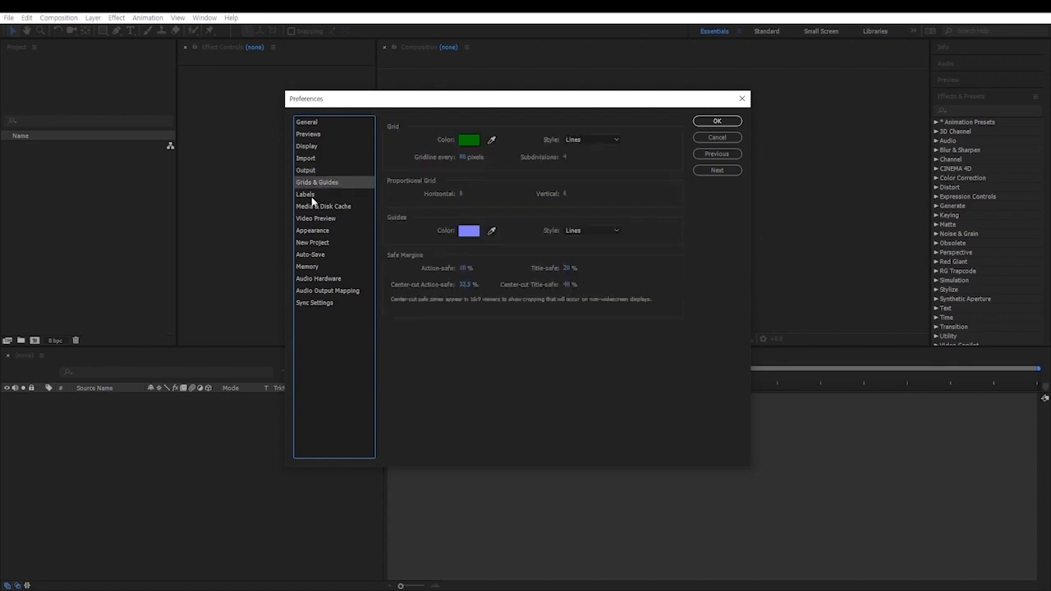
click(316, 196)
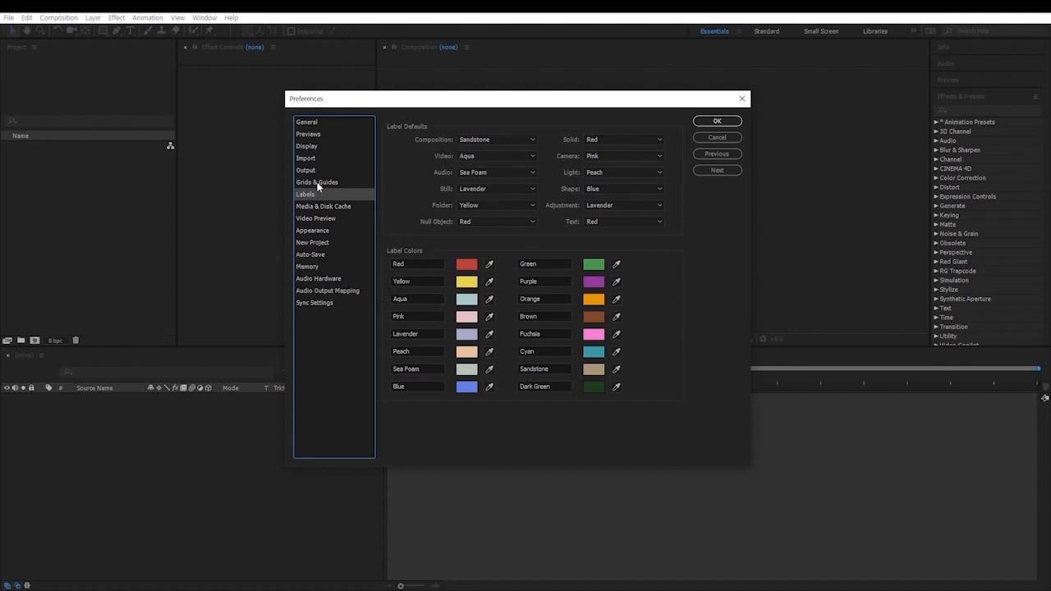
Set the maximum disk cache size to 2 GB in the Media & Disk Cache preferences.
click(325, 208)
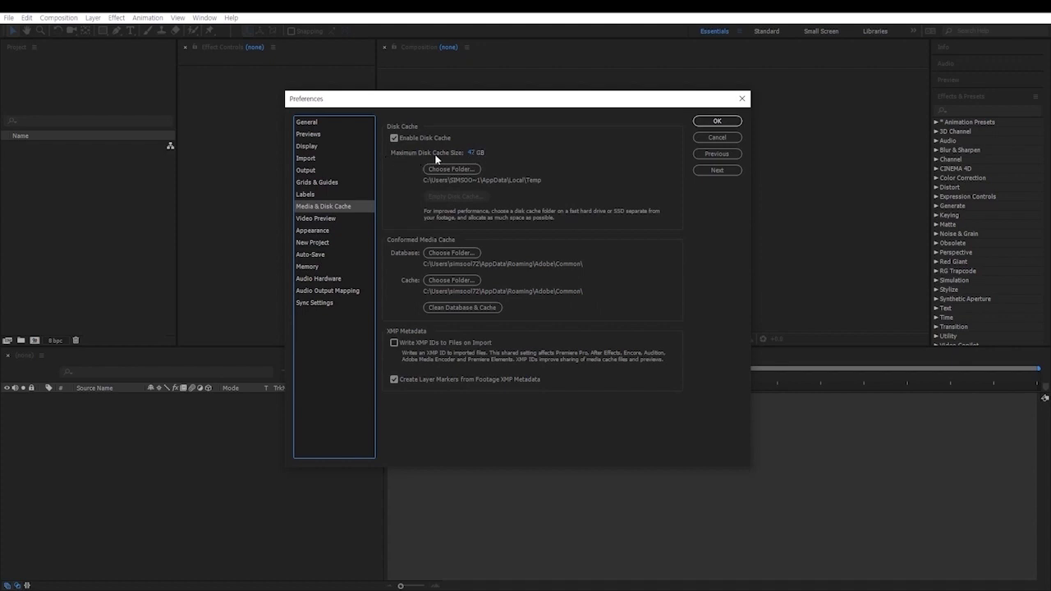
click(475, 153)
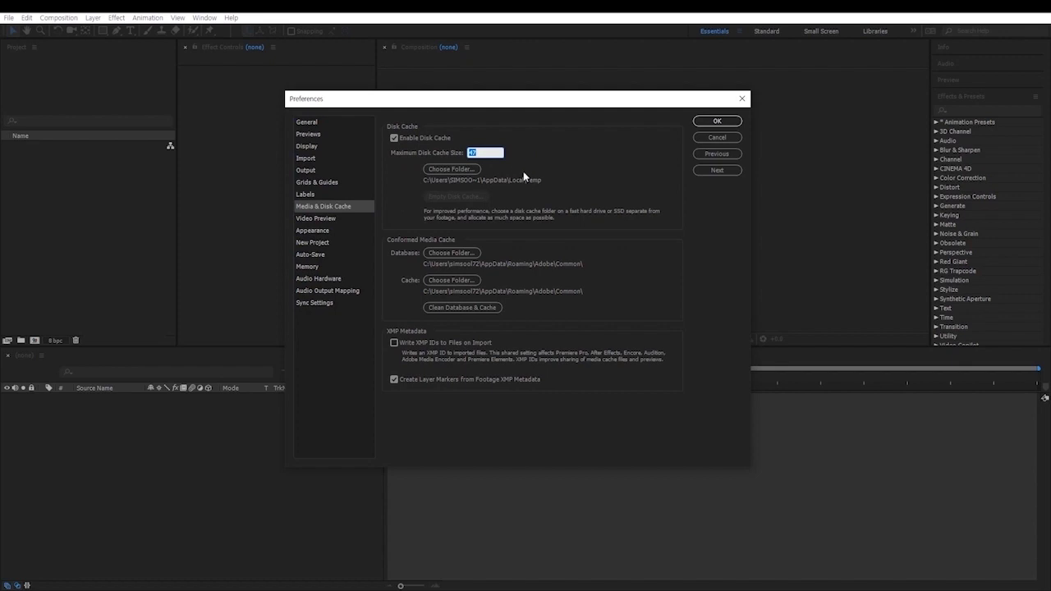
click(517, 140)
click(471, 154)
text(2)
click(548, 133)
Examine the Video Preview, Appearance, New Project and Auto-Save preferences, including the save interval and maximum project versions.
click(317, 220)
click(313, 232)
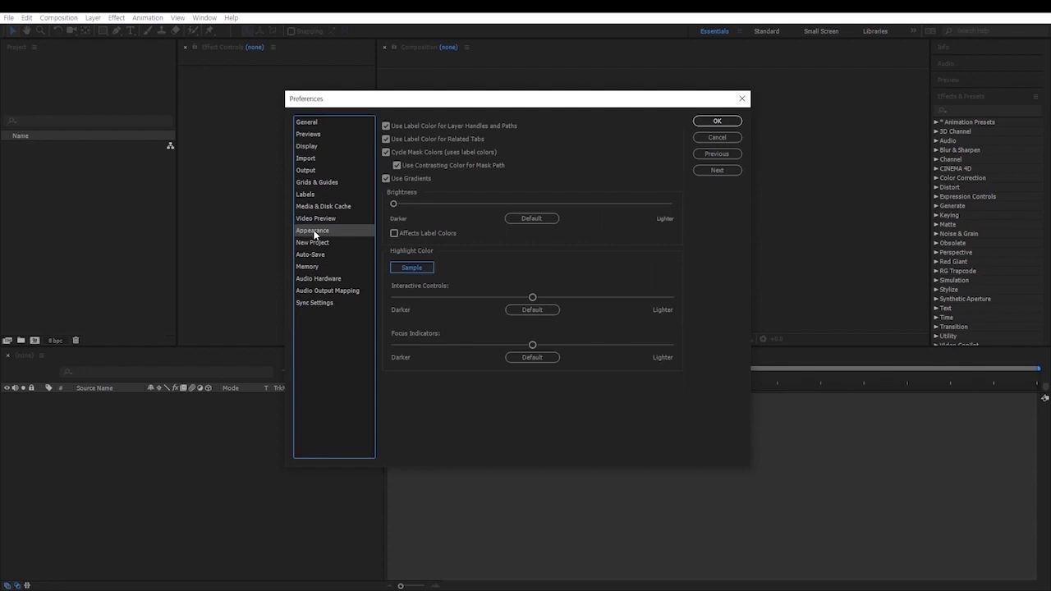
click(316, 243)
click(317, 257)
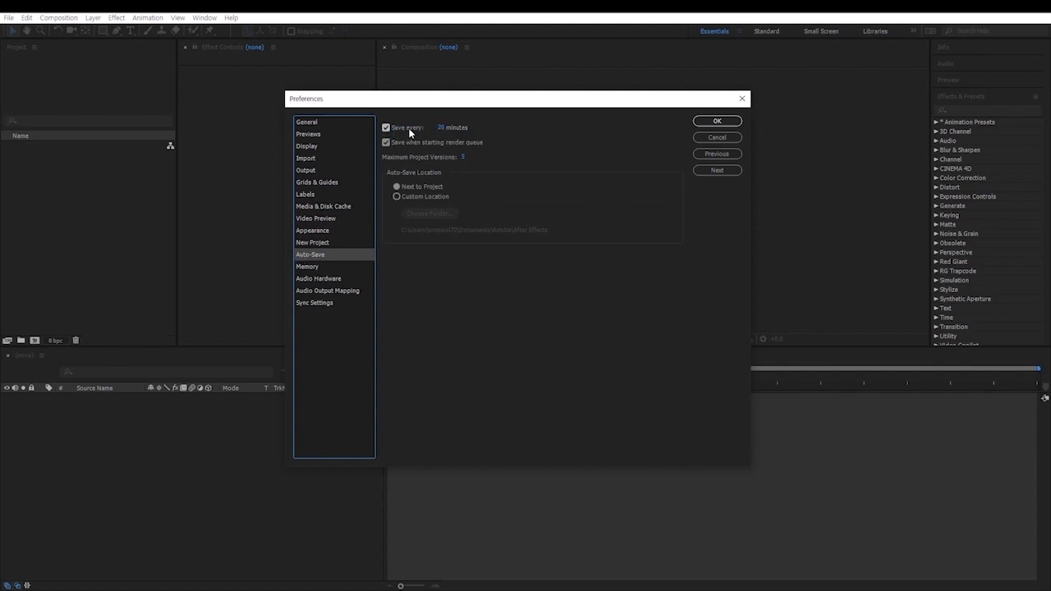
click(439, 126)
key(Return)
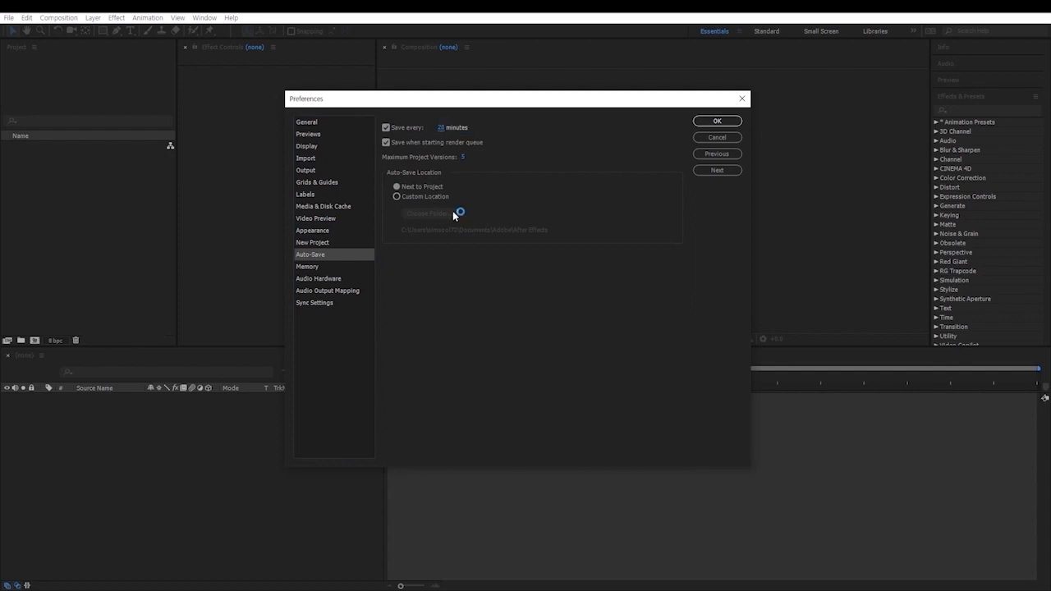
click(461, 156)
Examine the Memory preferences with the RAM reserved for other applications, plus Audio Hardware, Audio Output Mapping and Sync Settings.
click(307, 267)
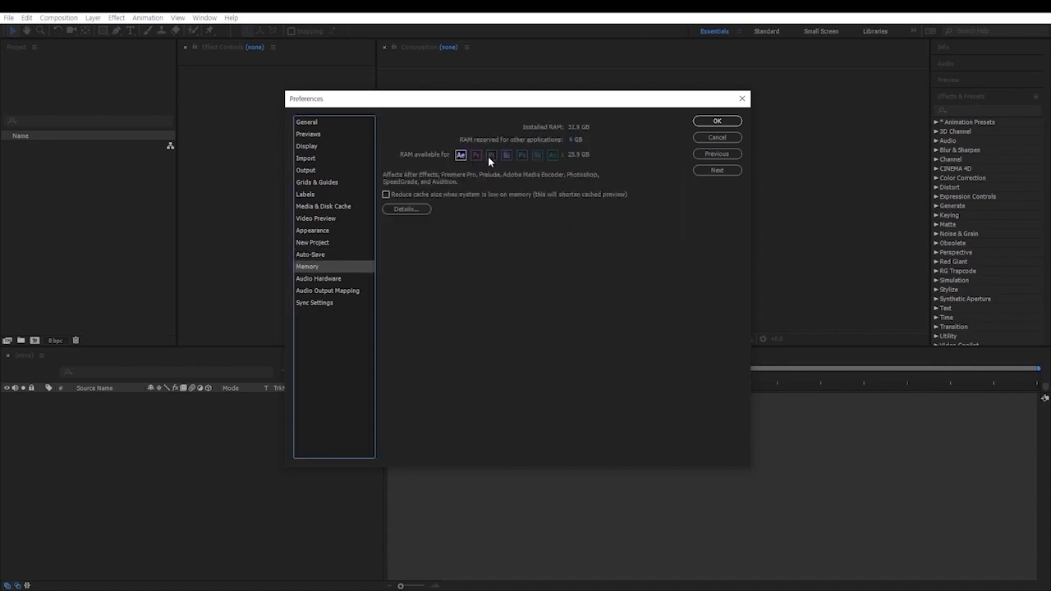
click(573, 141)
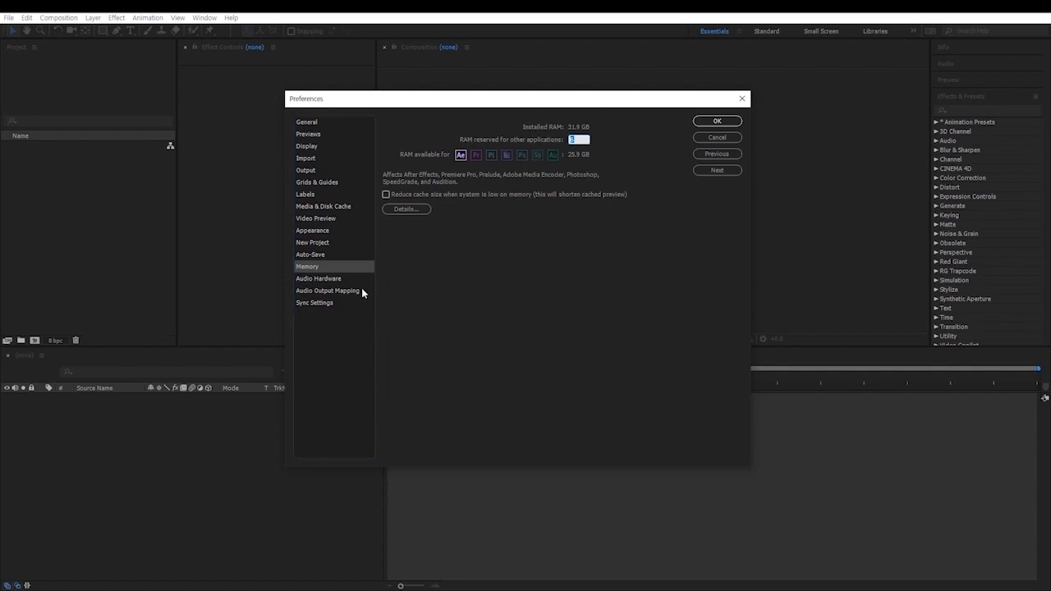
click(314, 279)
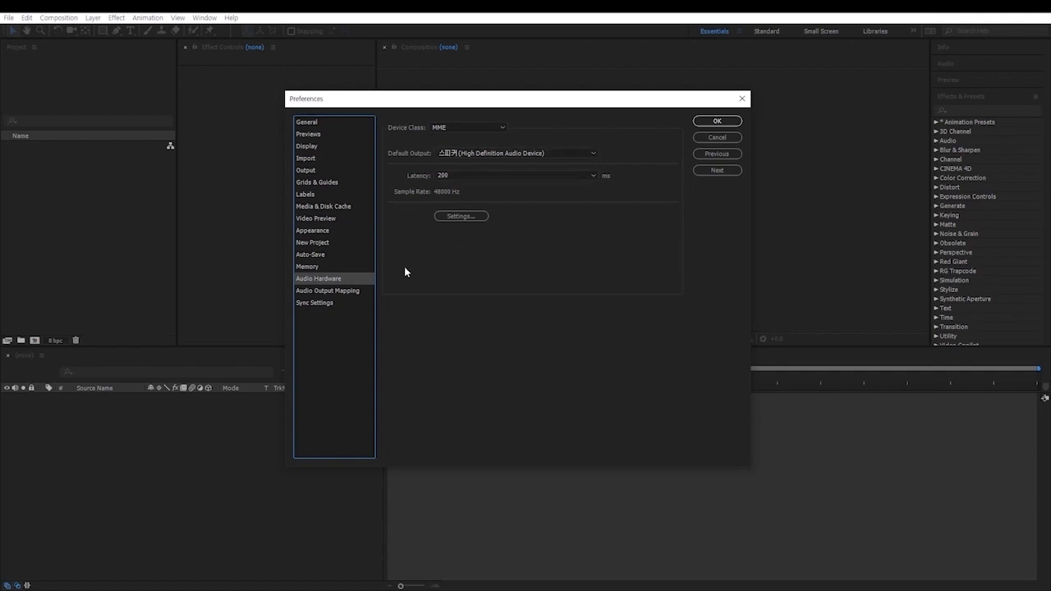
click(331, 291)
click(322, 302)
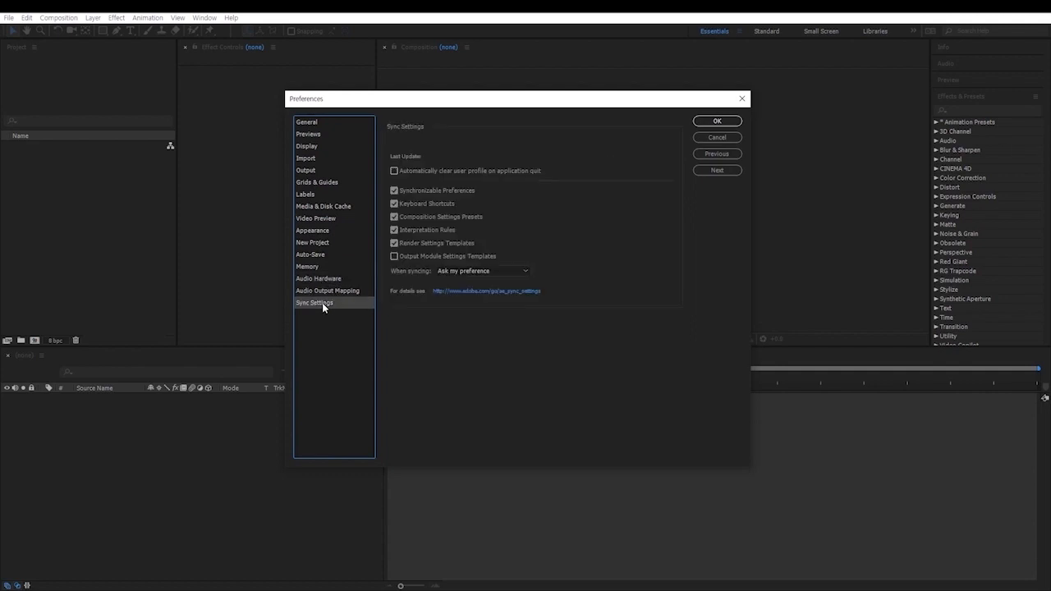
Review the preference categories from General through Labels once more and close the Preferences dialog.
click(308, 134)
click(307, 124)
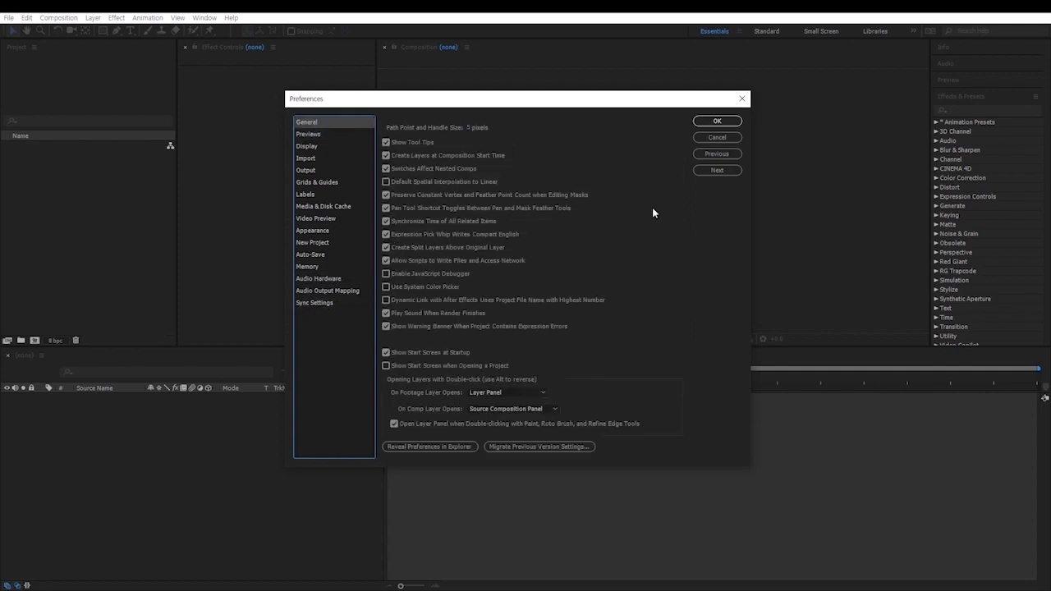
click(310, 135)
click(315, 148)
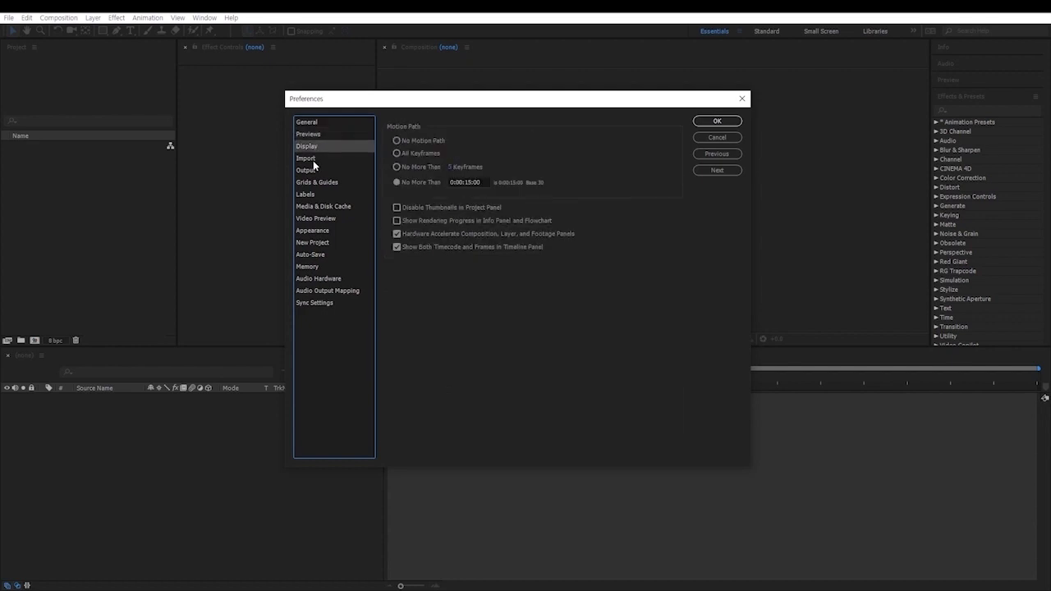
click(313, 158)
click(314, 170)
click(314, 181)
click(367, 194)
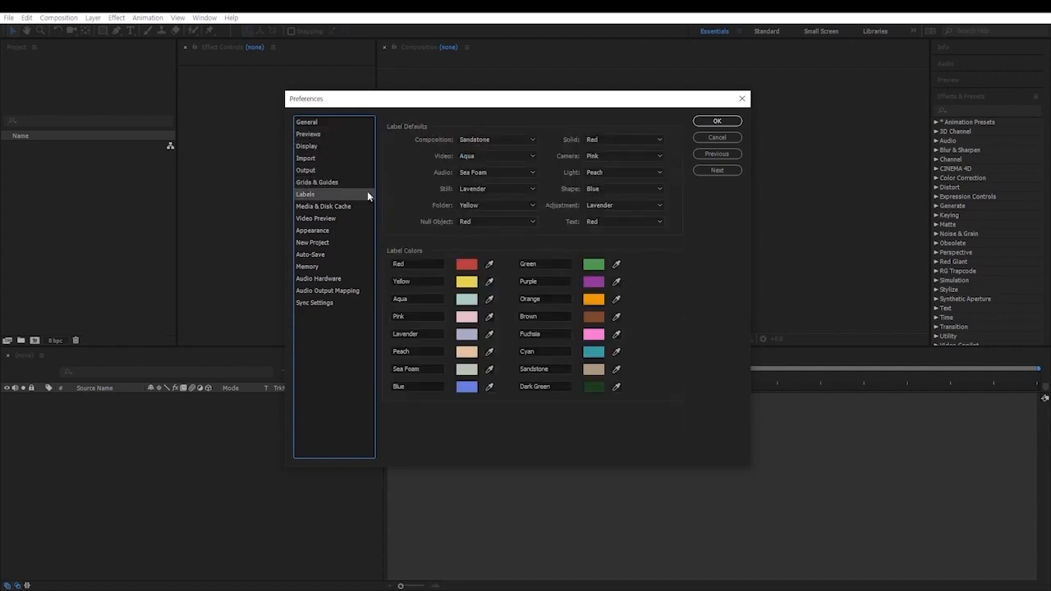
click(742, 99)
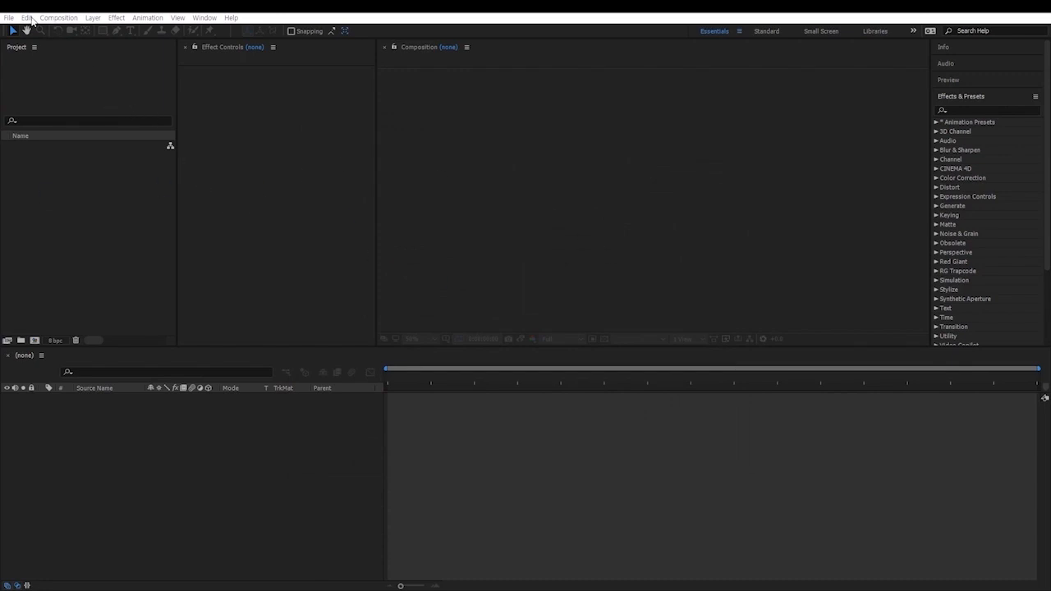
click(9, 18)
mouse_move(46, 32)
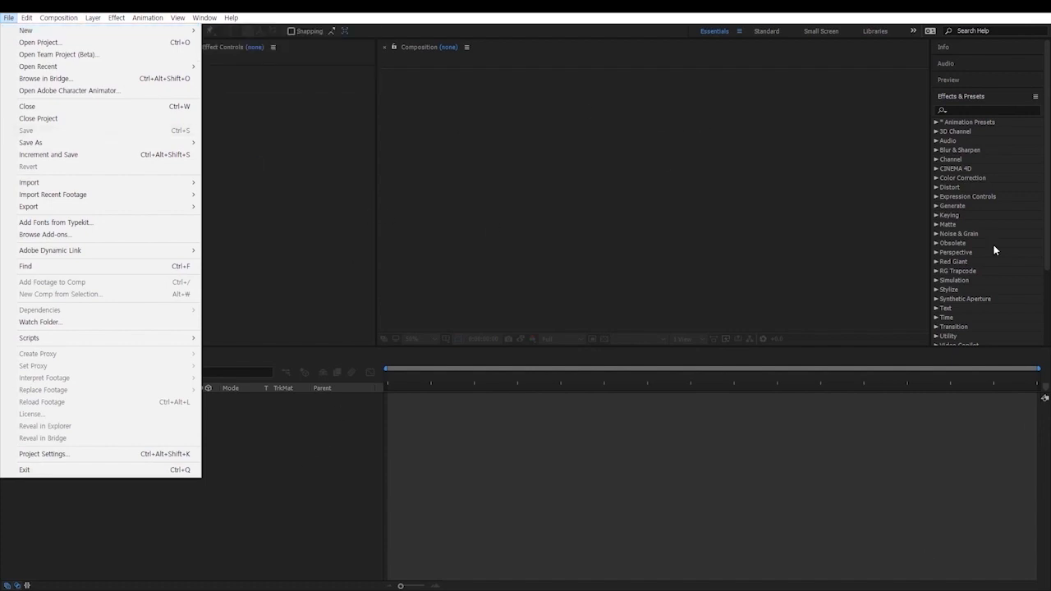
click(301, 533)
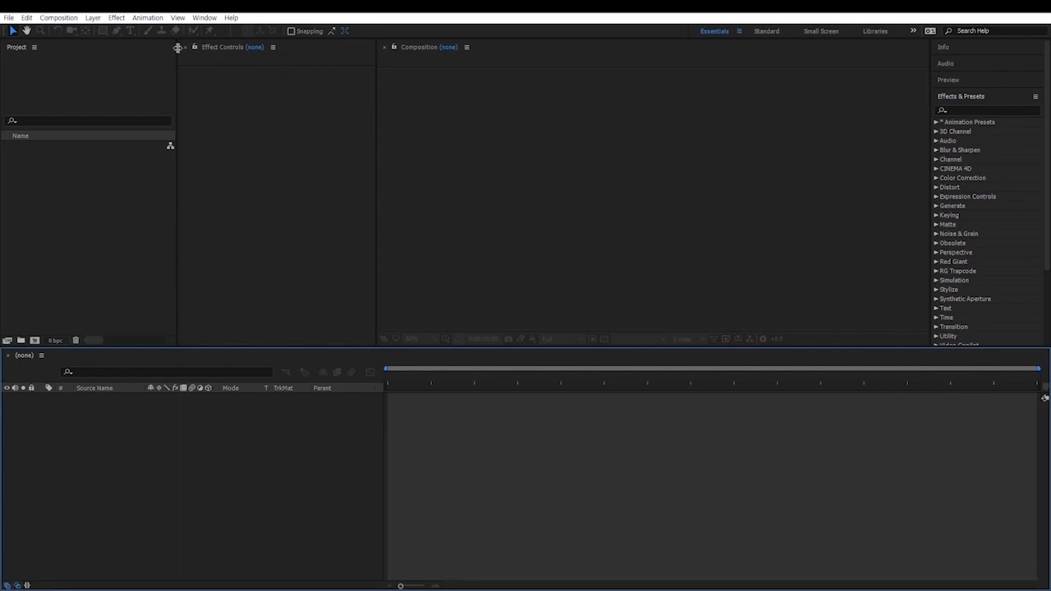
Start a new composition and name it "text motion".
click(59, 18)
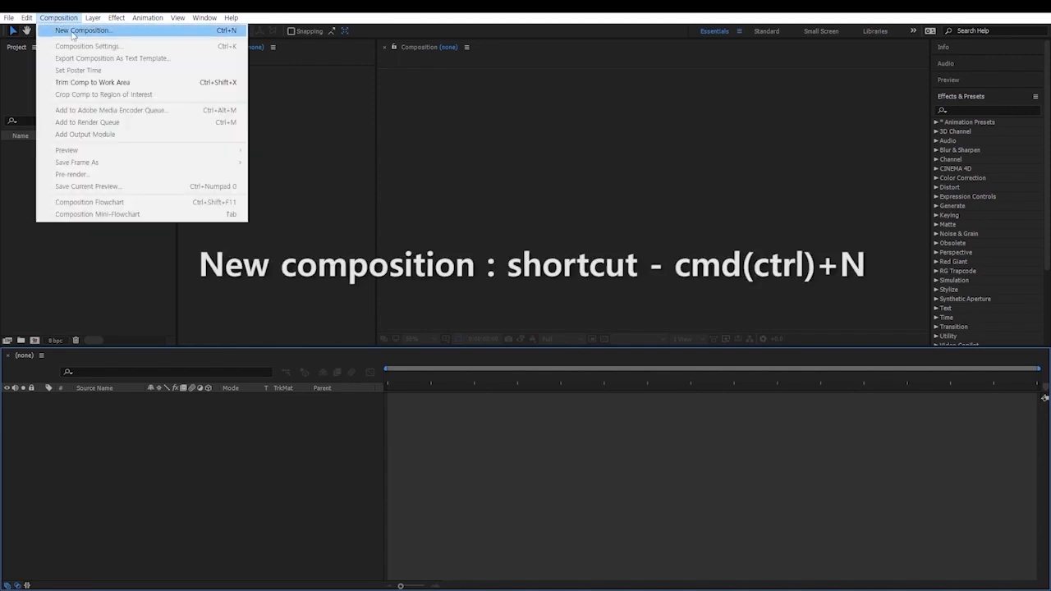
click(73, 34)
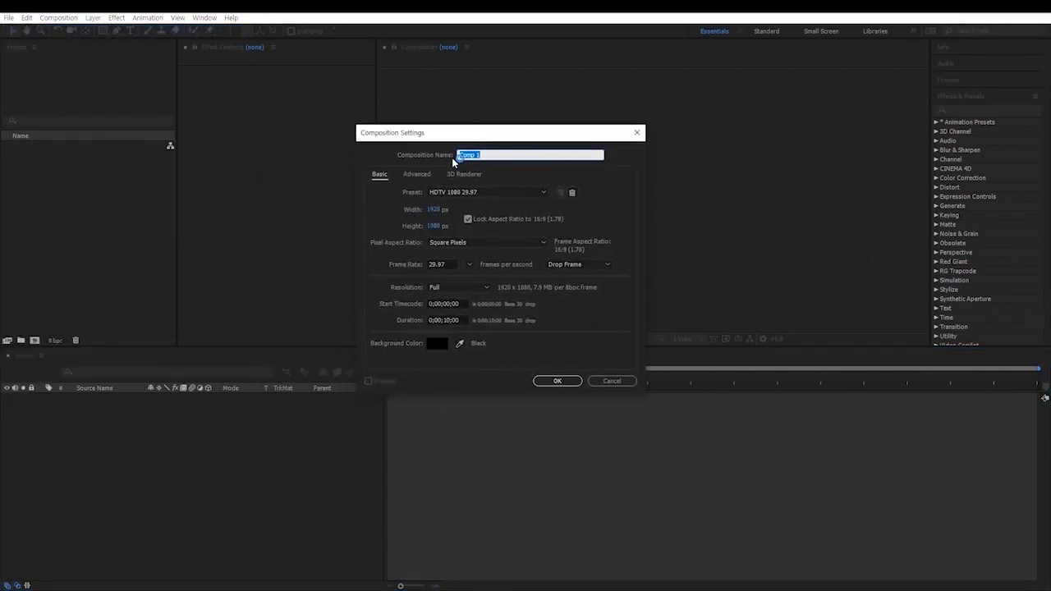
click(502, 154)
drag(503, 154, 430, 154)
text(text motion)
Look through the available composition presets and keep HDTV 1080 29.97 selected.
click(510, 193)
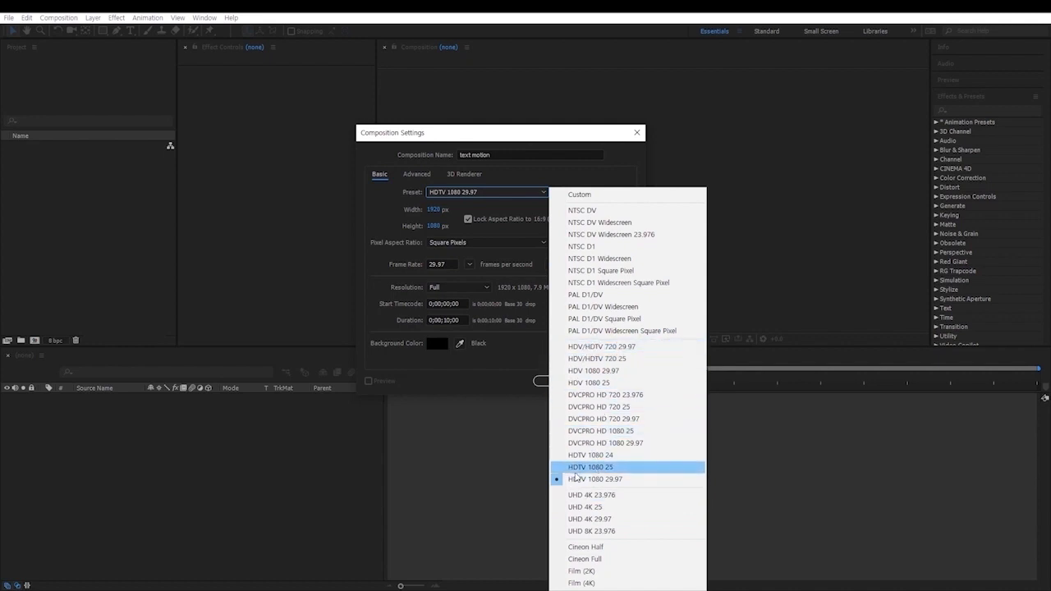
click(656, 353)
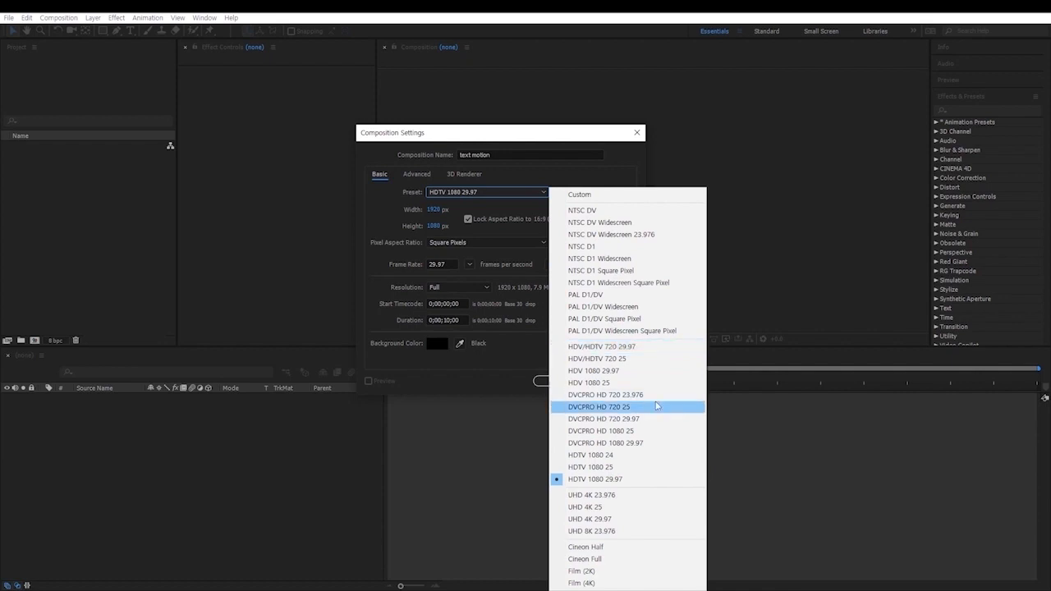
click(488, 192)
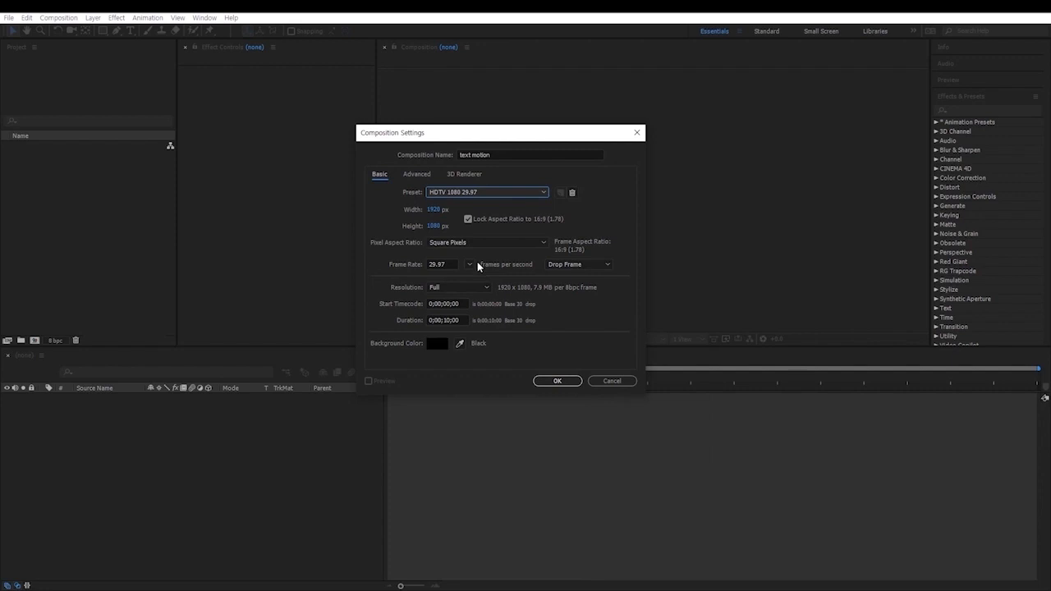
Keep the start timecode at 0;00;00;00 and the duration at 0;00;10;00, and create the composition.
click(416, 307)
click(458, 304)
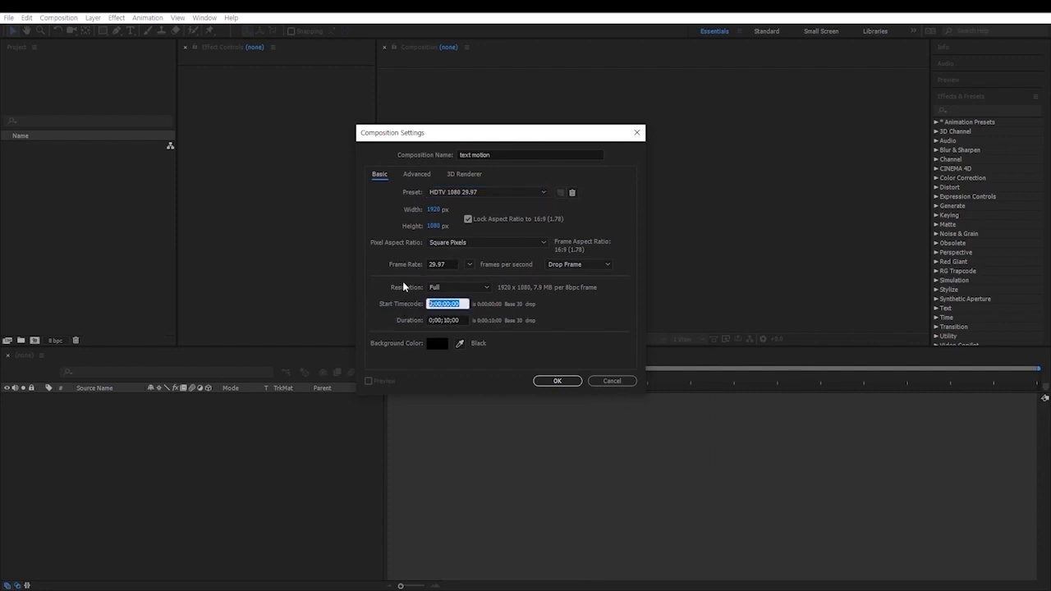
click(446, 321)
double_click(445, 321)
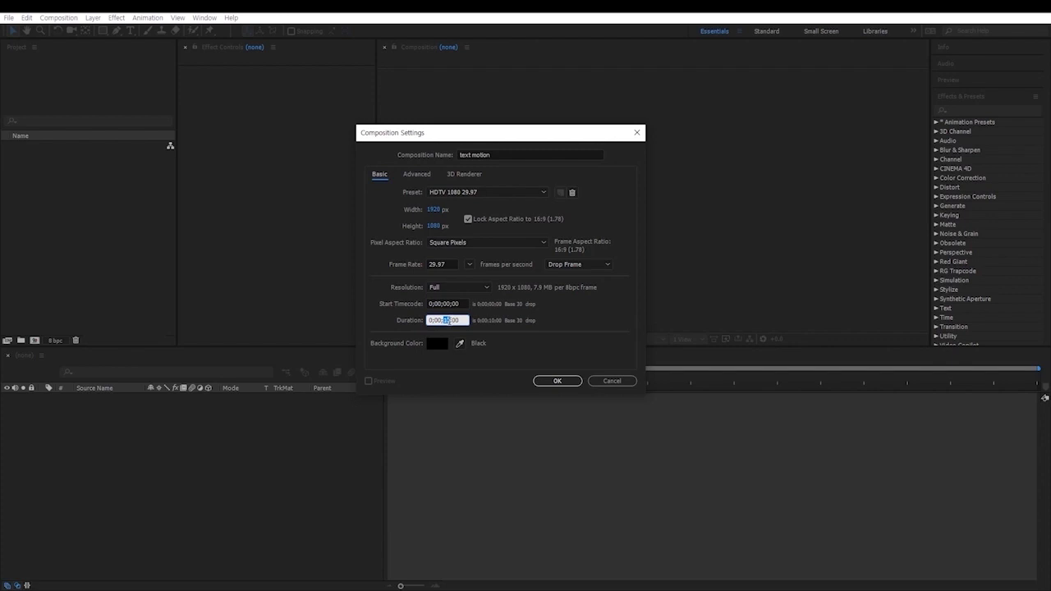
drag(459, 320, 452, 321)
click(482, 321)
click(558, 382)
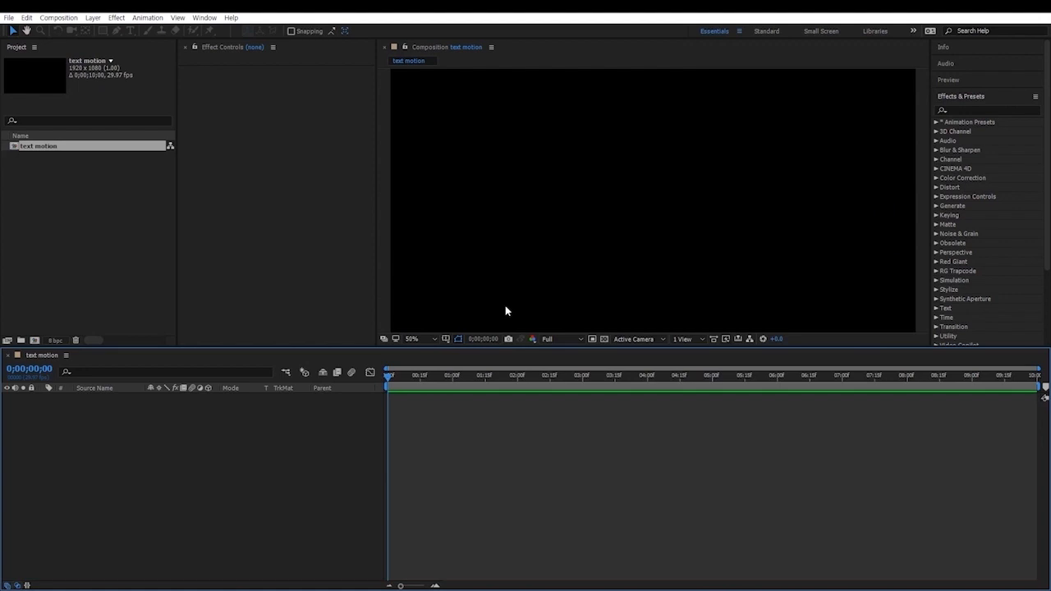
Try the composition viewer at 100% and at 50% magnification.
click(413, 339)
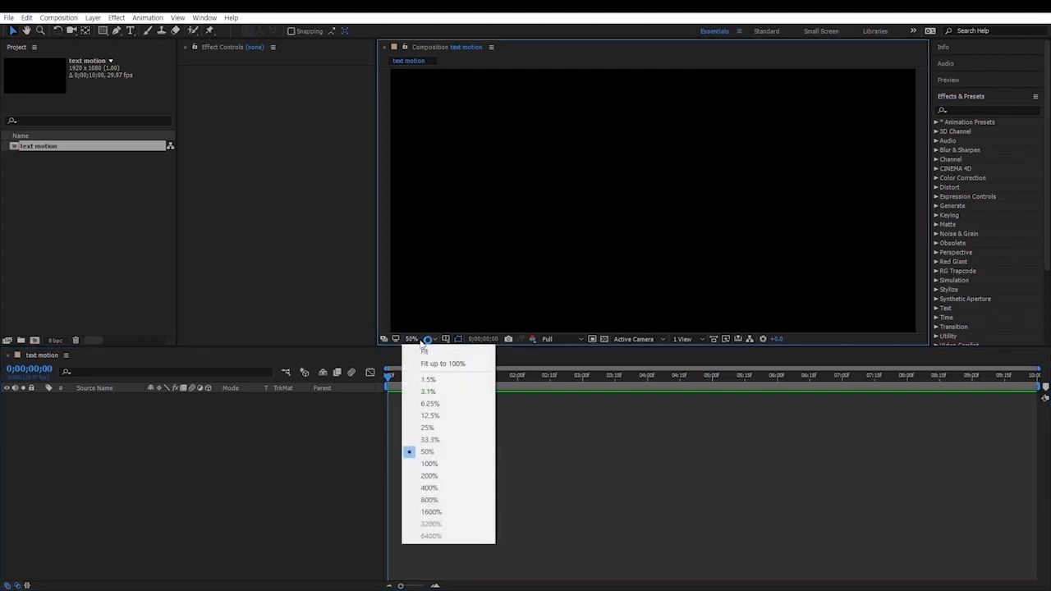
click(430, 464)
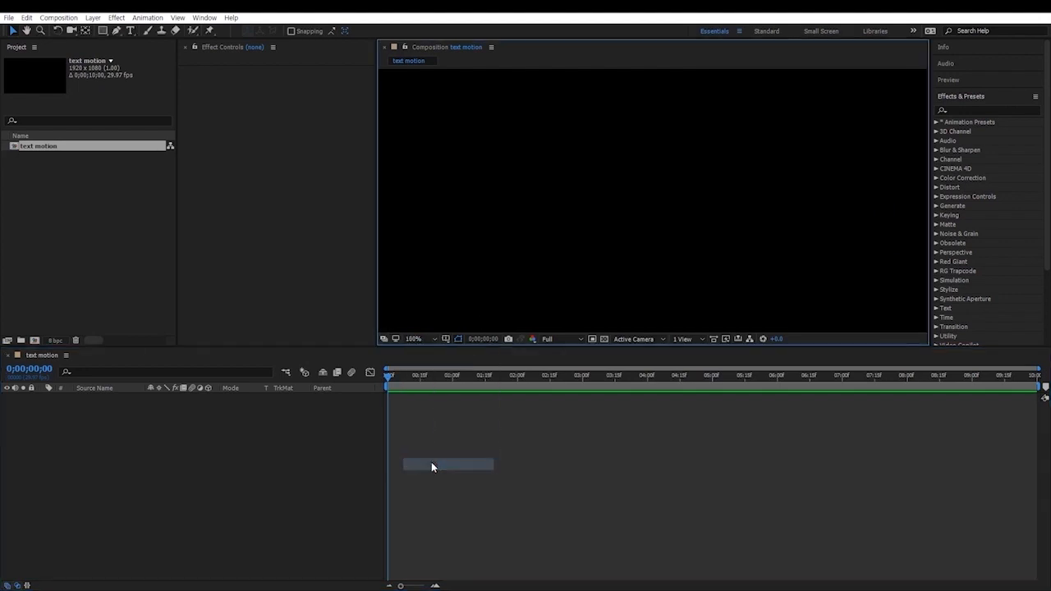
click(415, 339)
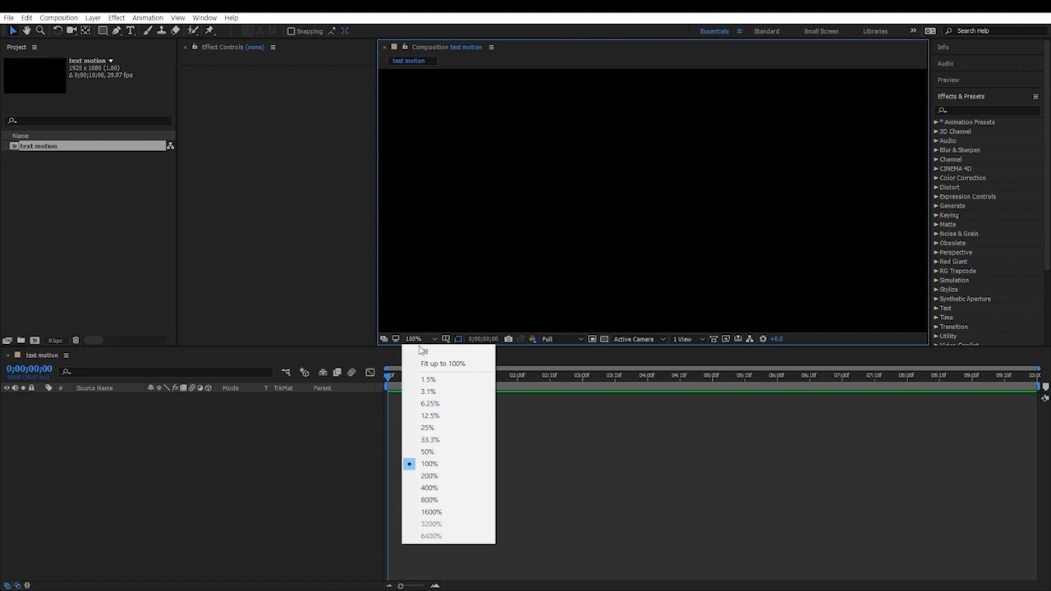
click(428, 452)
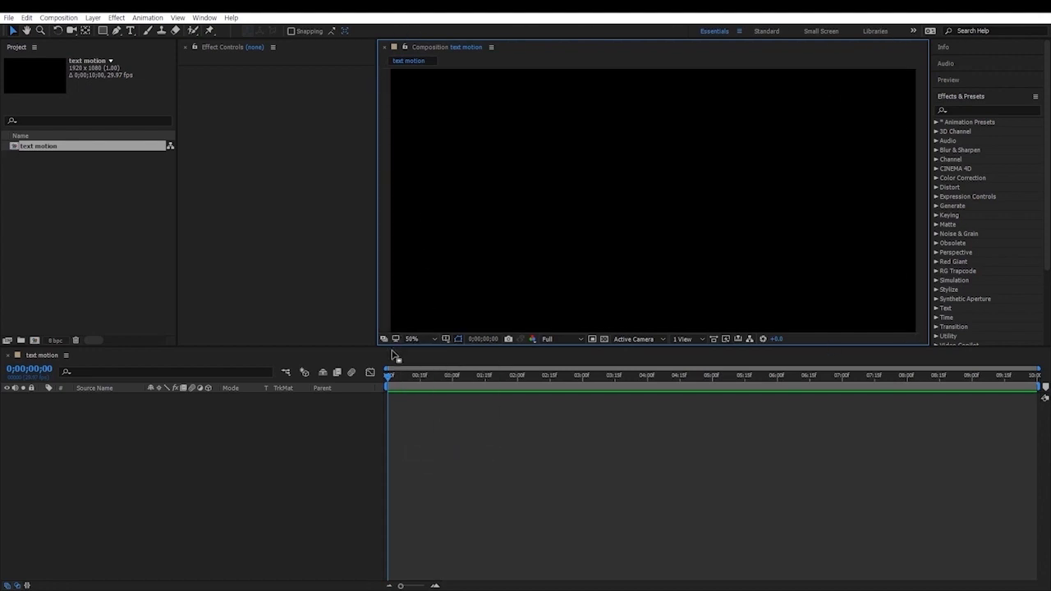
Set the composition viewer's magnification to Fit up to 100% and keep its resolution at Full.
click(424, 341)
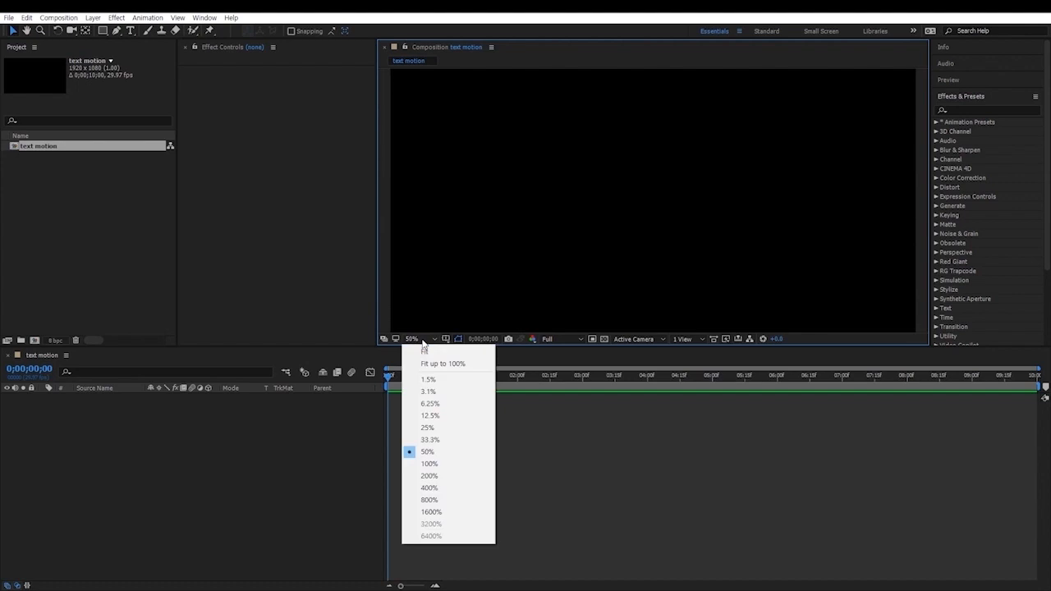
click(457, 362)
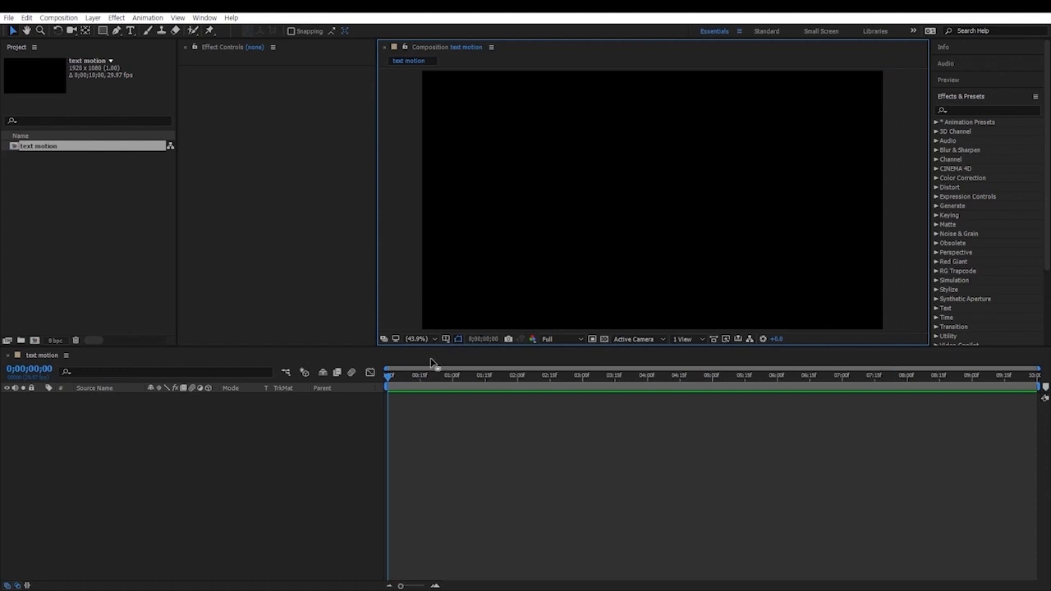
click(559, 341)
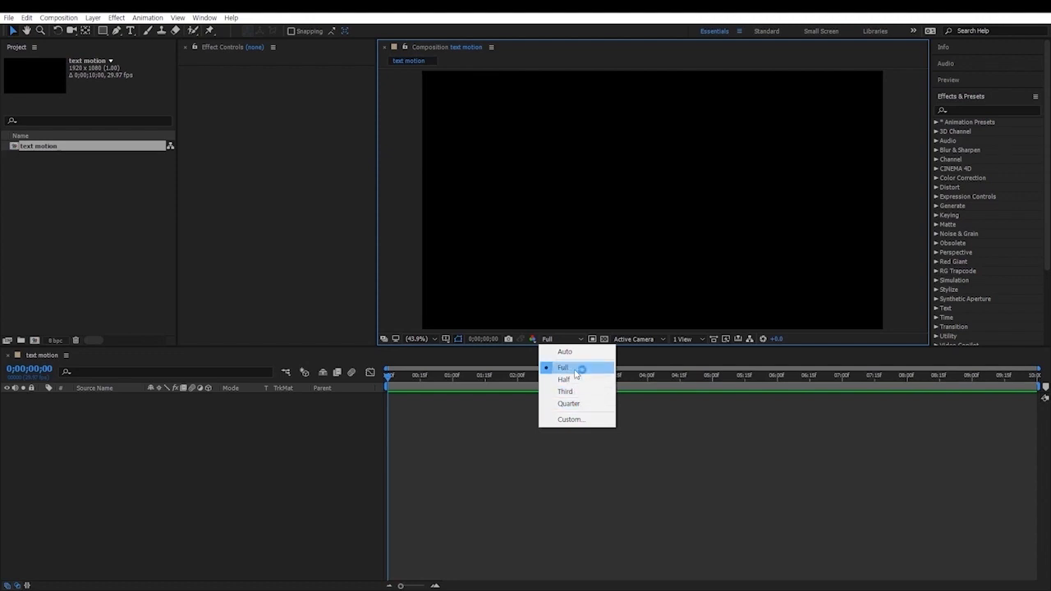
click(574, 367)
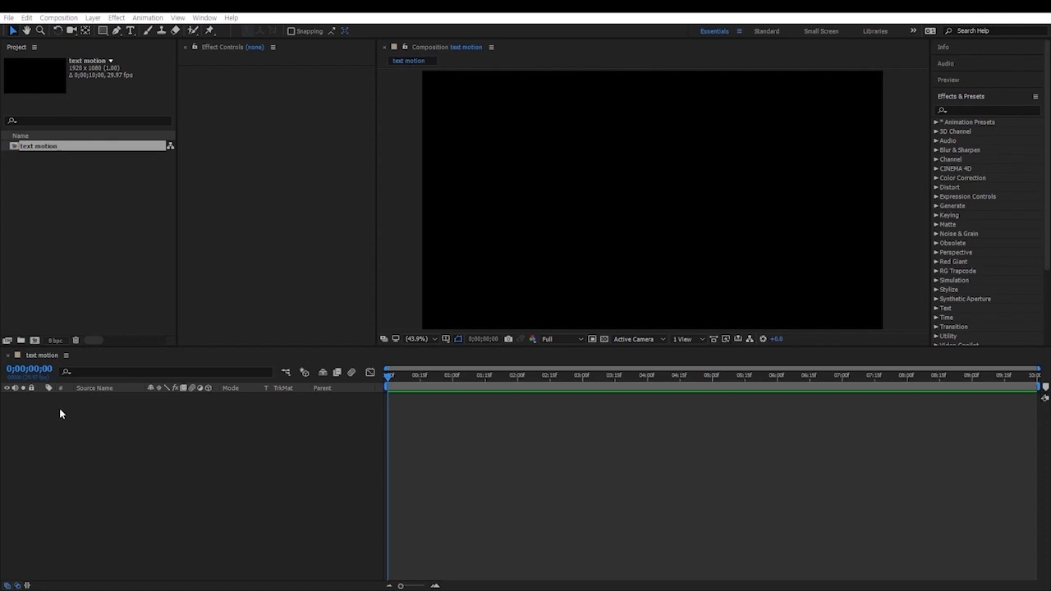
Add a new text layer to the text motion composition with the text "simsool".
click(93, 17)
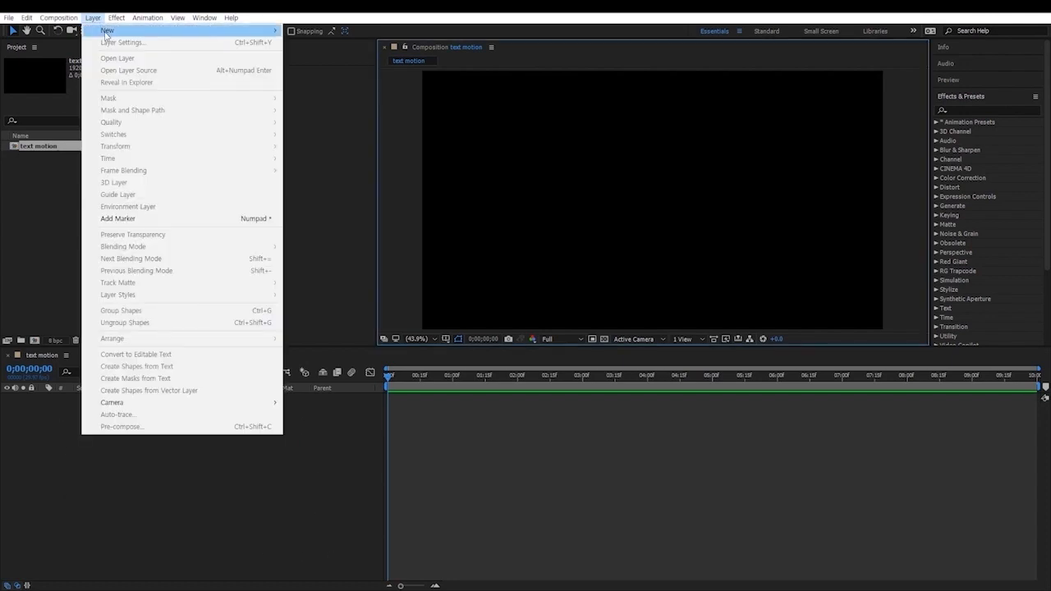
mouse_move(106, 34)
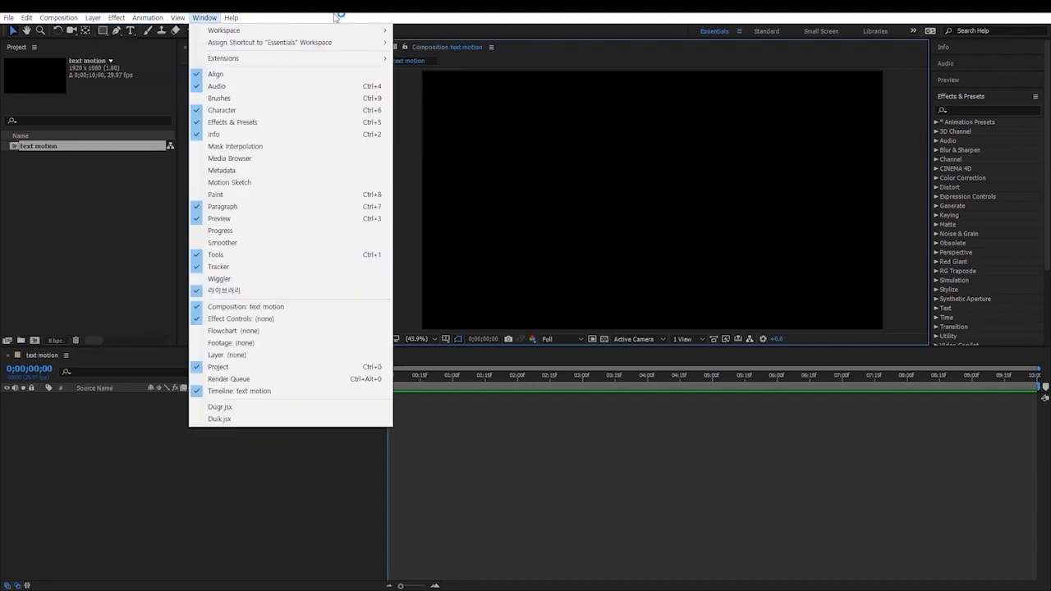
mouse_move(144, 23)
mouse_move(63, 23)
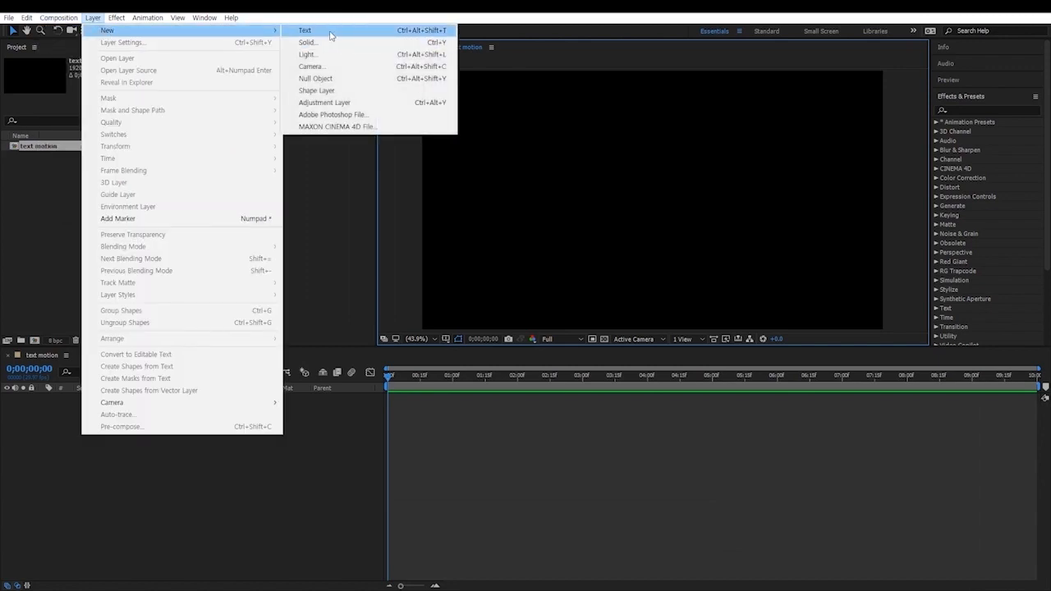
click(331, 33)
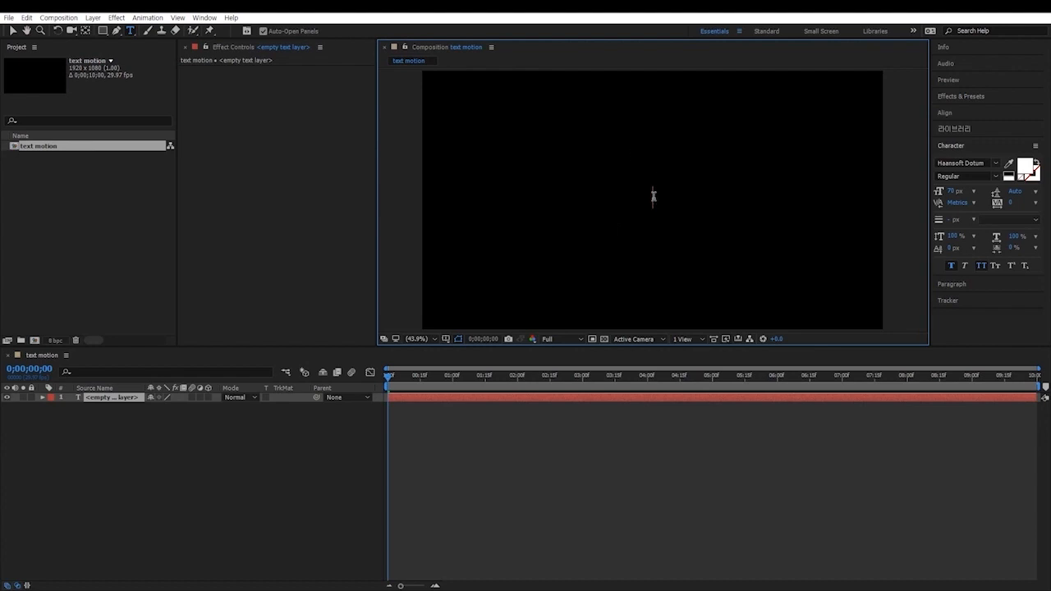
text(simsool)
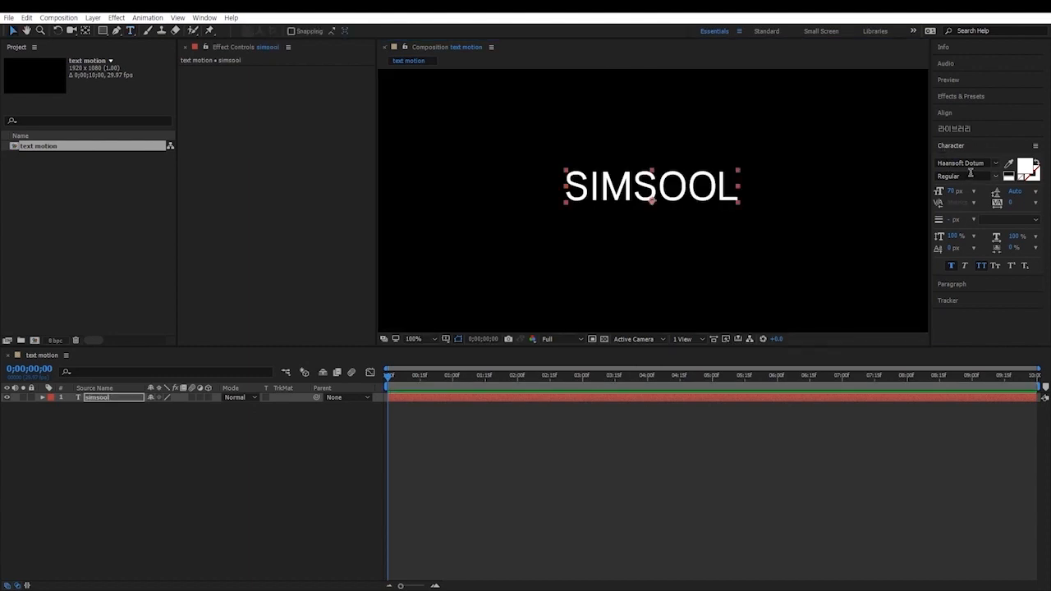
Browse the font list and set the simsool text's font to Expo M with the Regular style.
click(967, 165)
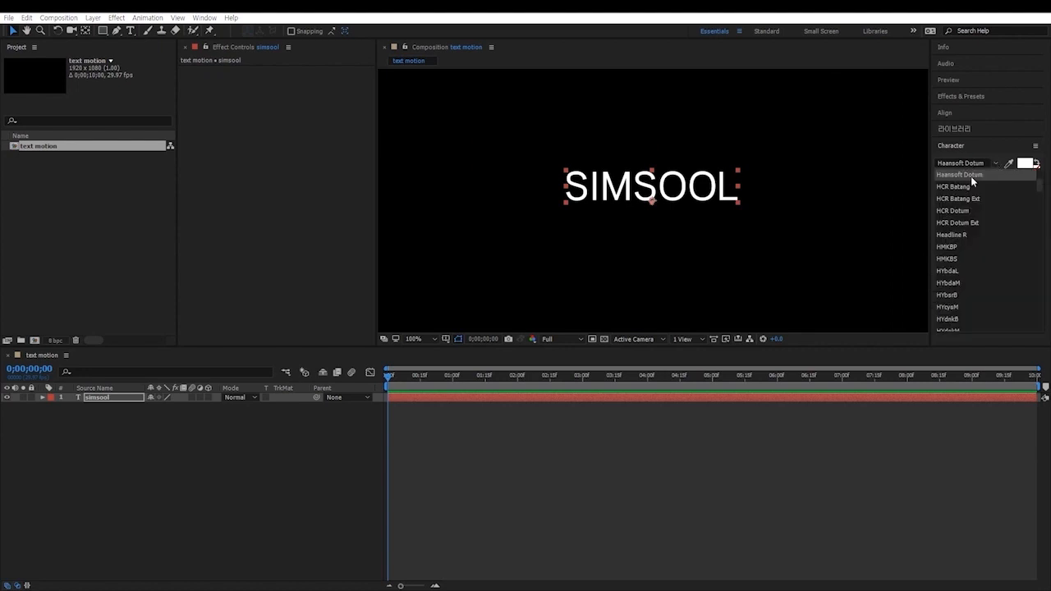
scroll(954, 267, down, 10)
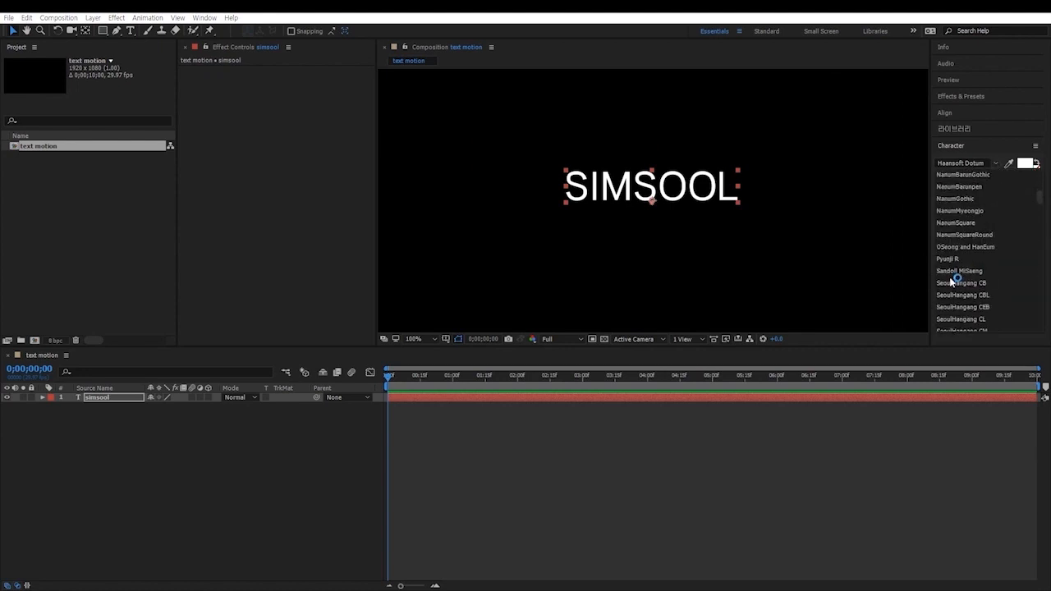
scroll(951, 283, up, 8)
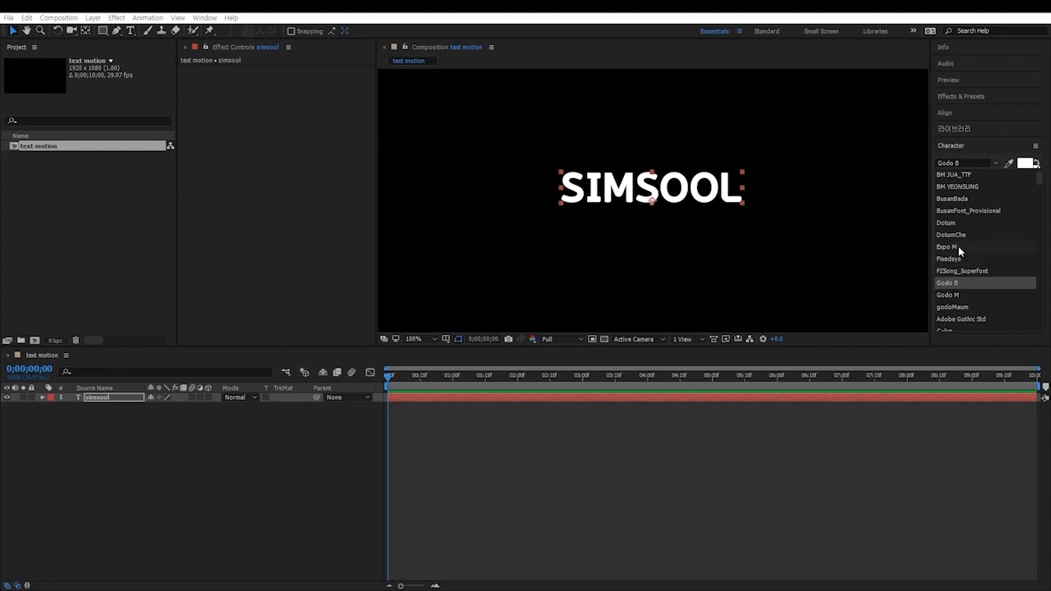
click(958, 246)
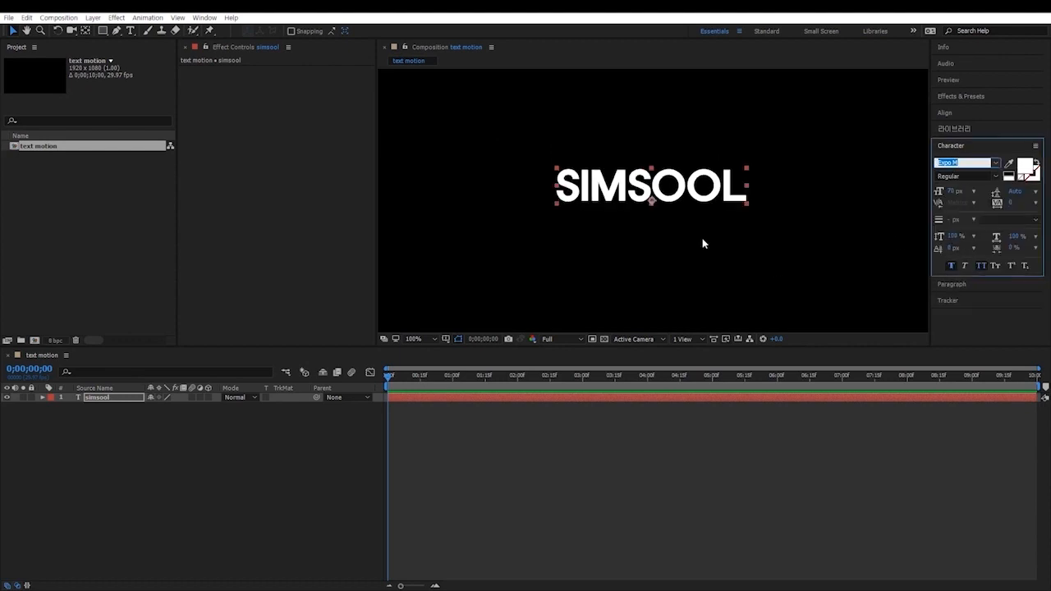
click(971, 177)
Try the simsool text without Faux Bold, comparing it with the bold version and keeping Faux Bold on.
click(952, 270)
click(952, 270)
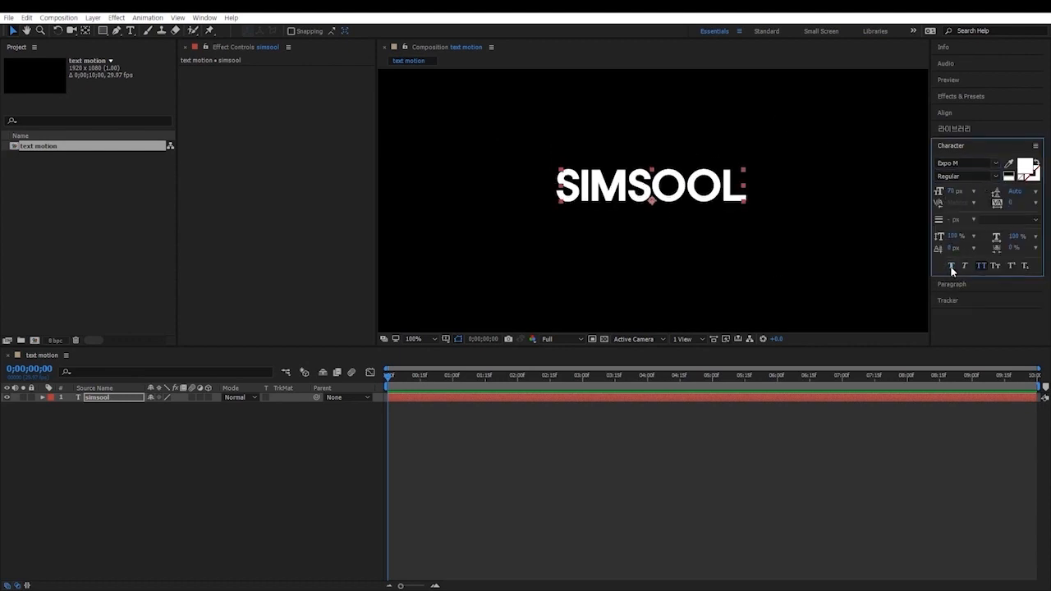
click(952, 270)
click(953, 270)
click(952, 270)
click(953, 270)
click(952, 270)
click(952, 270)
click(953, 270)
click(952, 270)
Compare the simsool text with and without All Caps, keeping All Caps on.
click(982, 267)
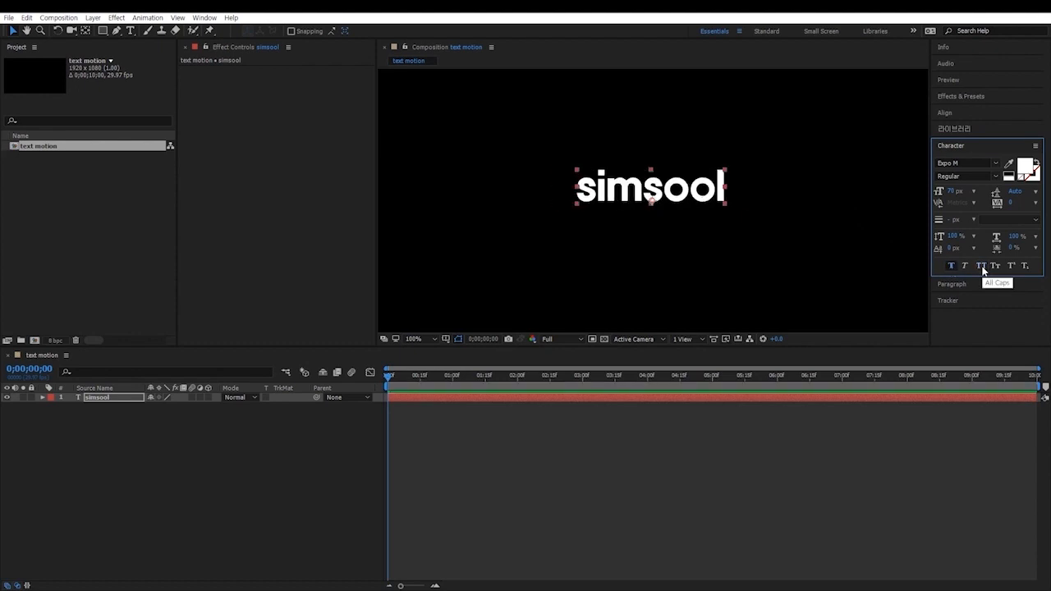
click(982, 267)
click(982, 266)
click(981, 267)
click(982, 267)
click(982, 267)
click(983, 269)
click(983, 268)
click(983, 269)
click(983, 268)
Apply Faux Italic to the simsool text and reposition it near the centre of the composition frame.
click(964, 267)
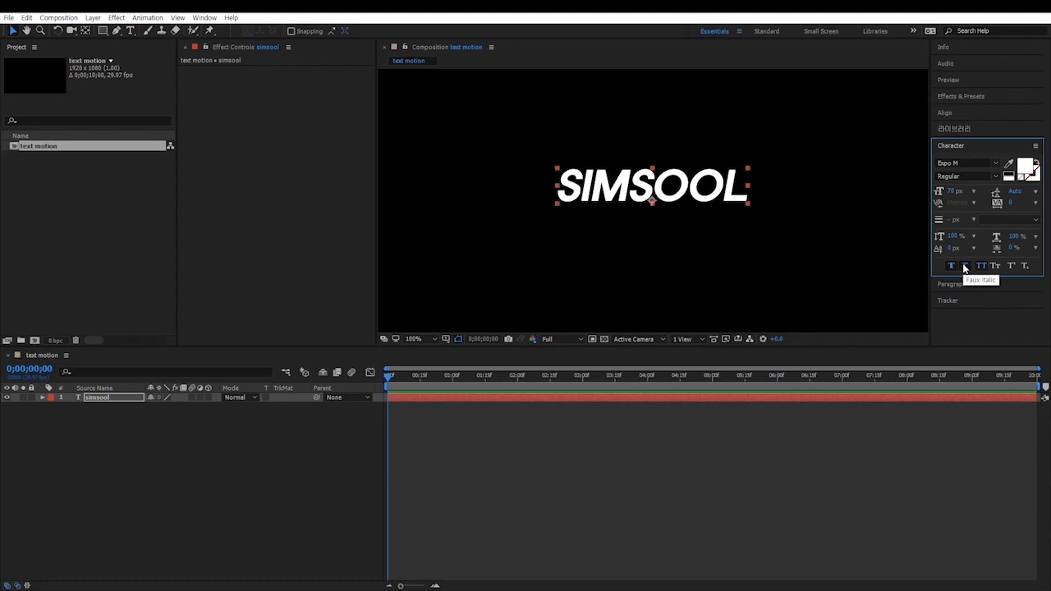
mouse_move(653, 183)
mouse_down()
mouse_move(665, 208)
mouse_move(663, 197)
mouse_up()
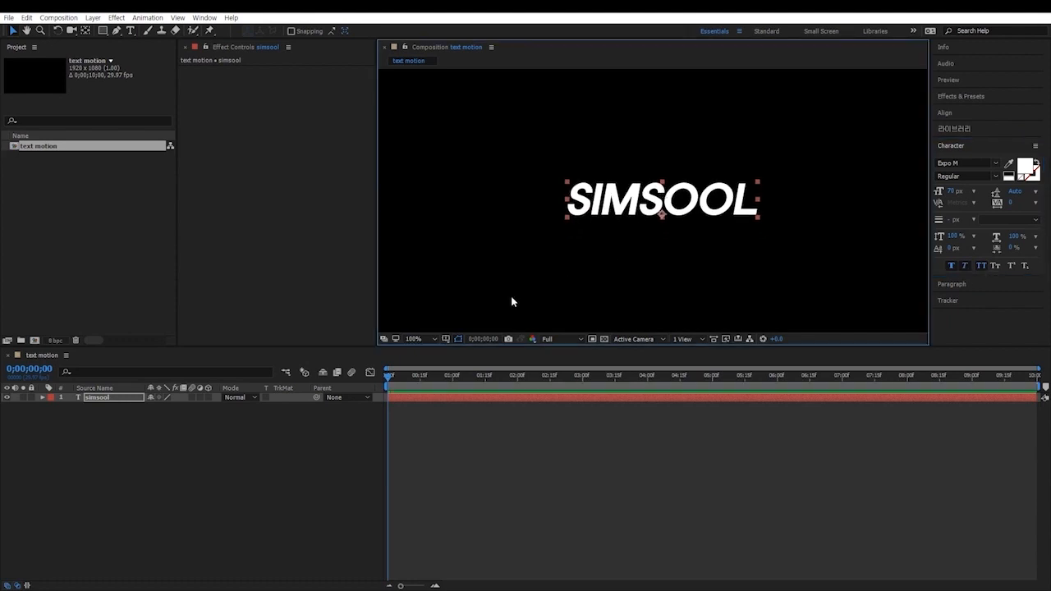
click(419, 339)
click(431, 347)
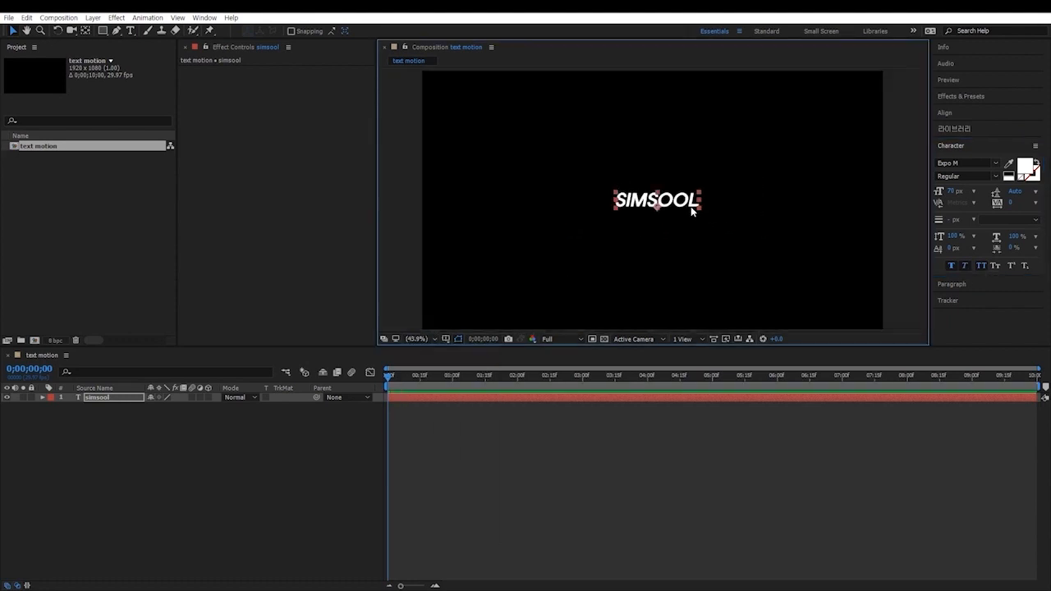
drag(632, 206, 668, 194)
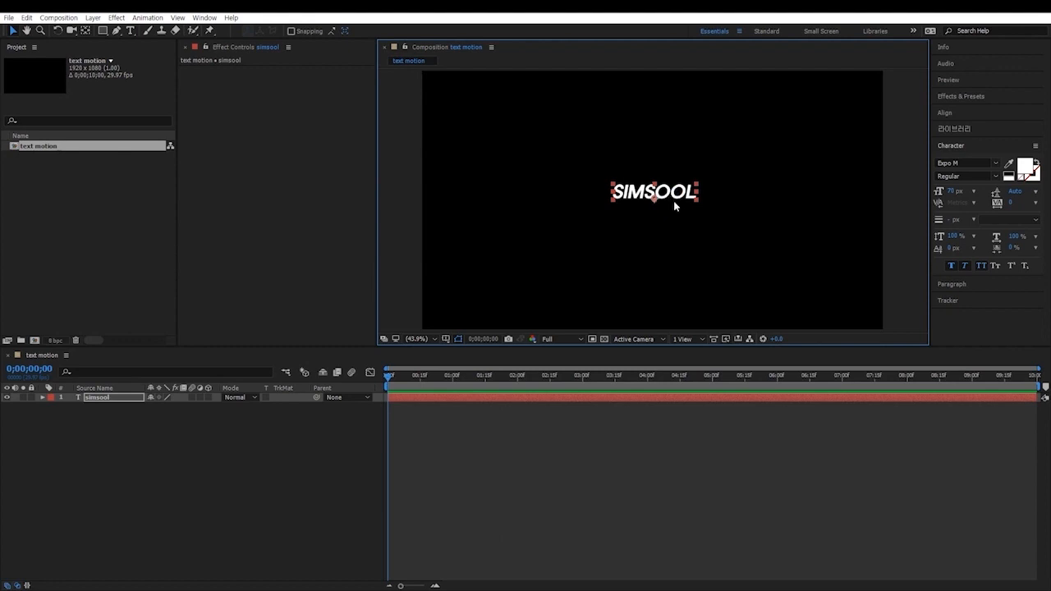
mouse_move(642, 195)
mouse_down()
mouse_move(622, 208)
mouse_move(658, 204)
mouse_move(651, 198)
mouse_up()
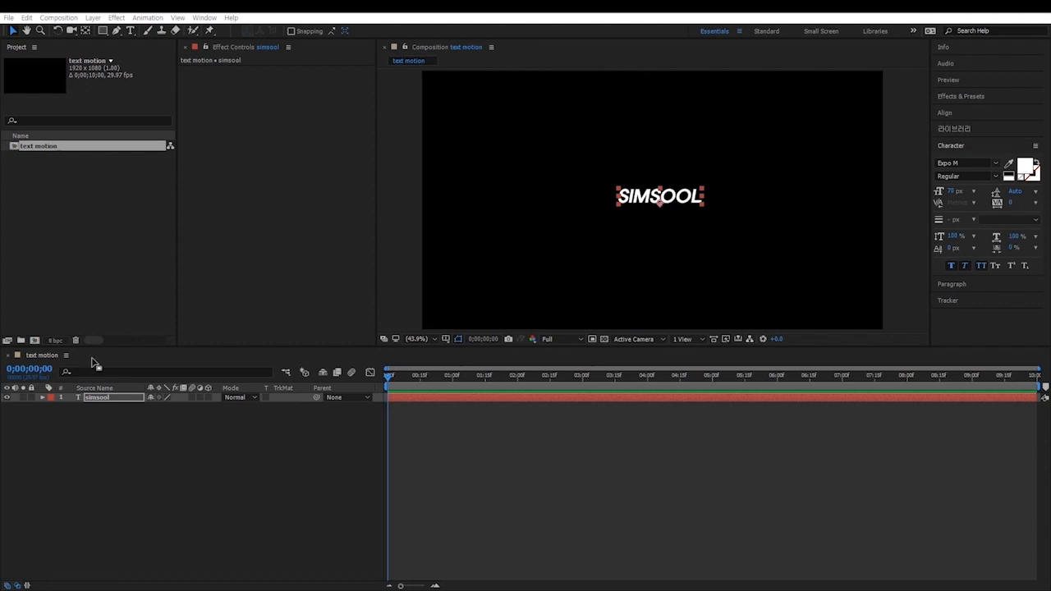
drag(681, 196, 683, 197)
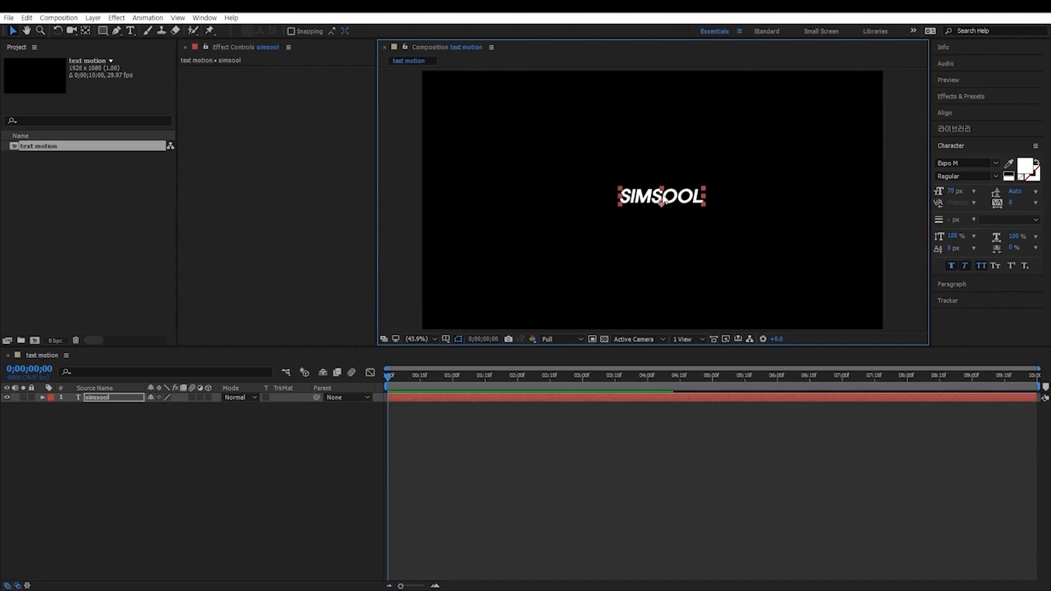
Look through the available layer, composition, effect, animation and view commands.
click(92, 18)
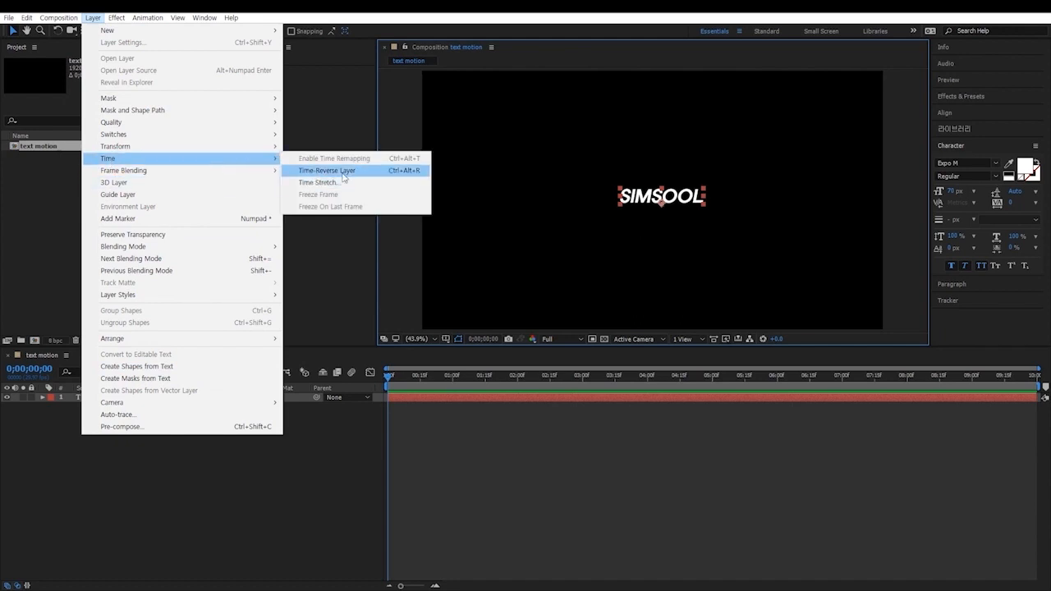
mouse_move(96, 174)
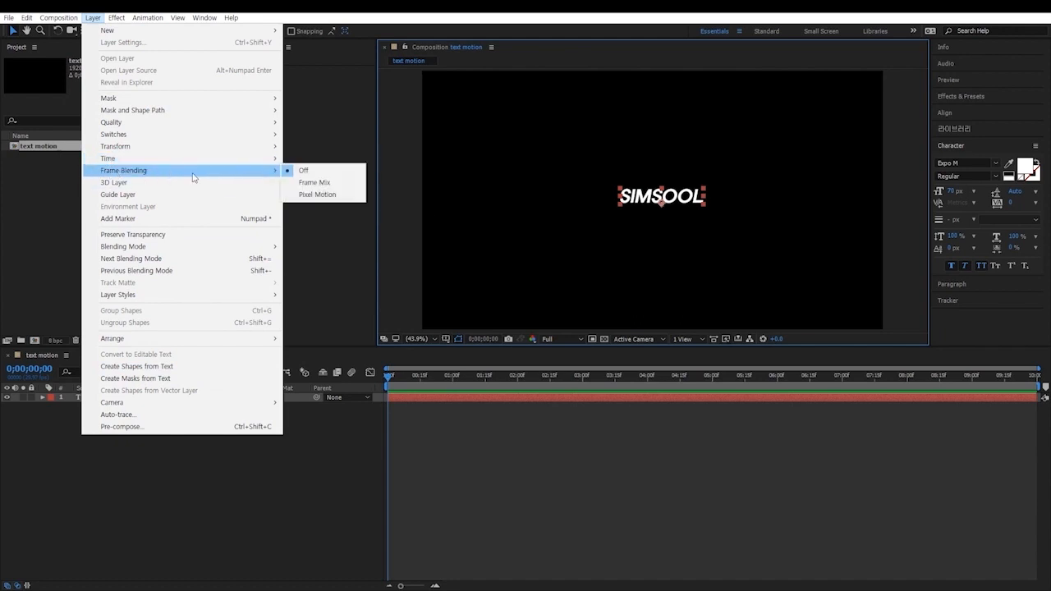
mouse_move(59, 17)
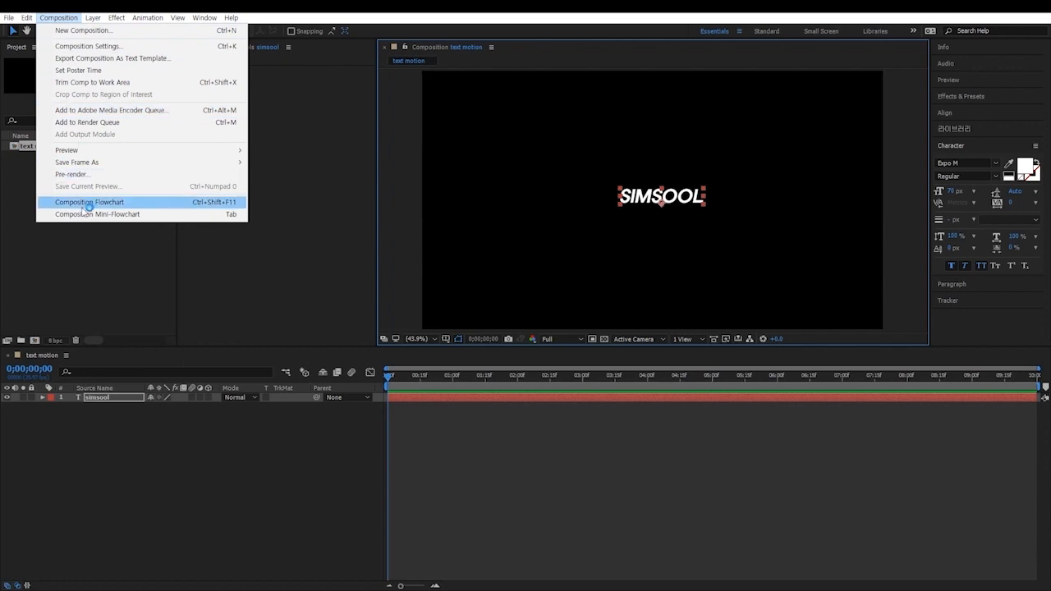
mouse_move(117, 21)
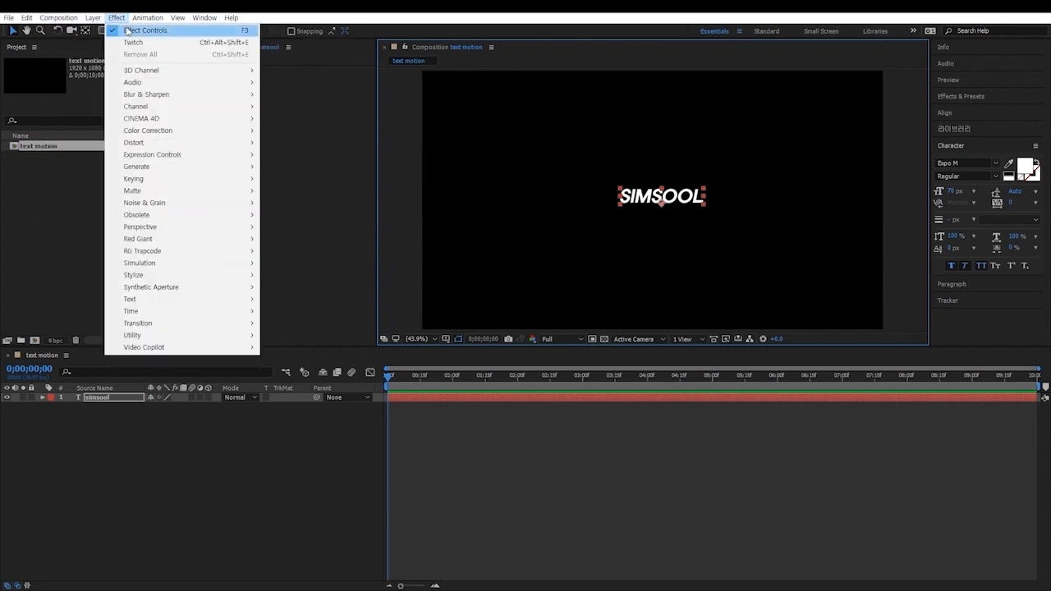
mouse_move(148, 98)
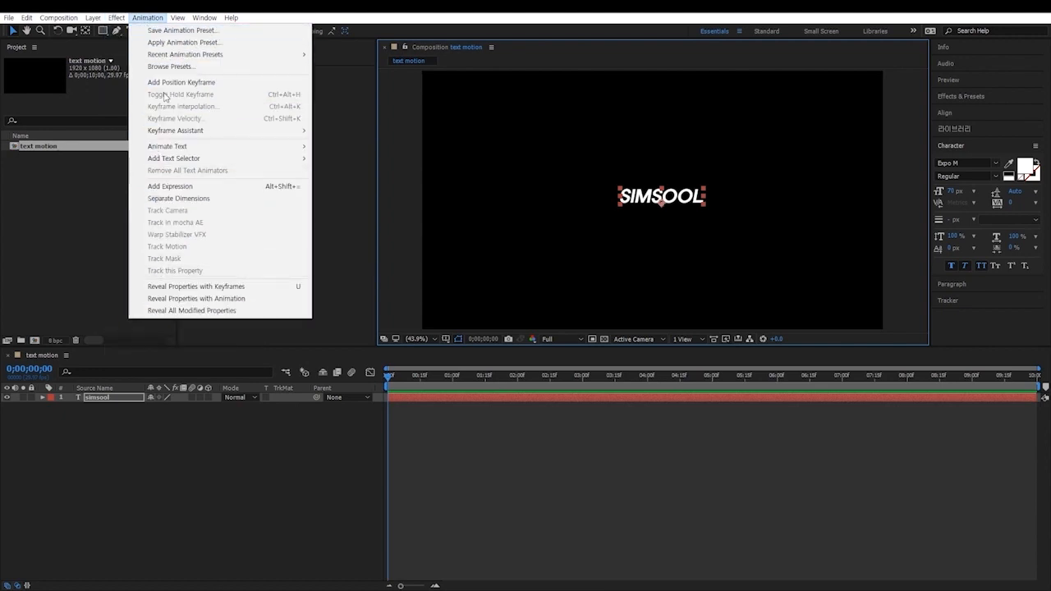
mouse_move(179, 20)
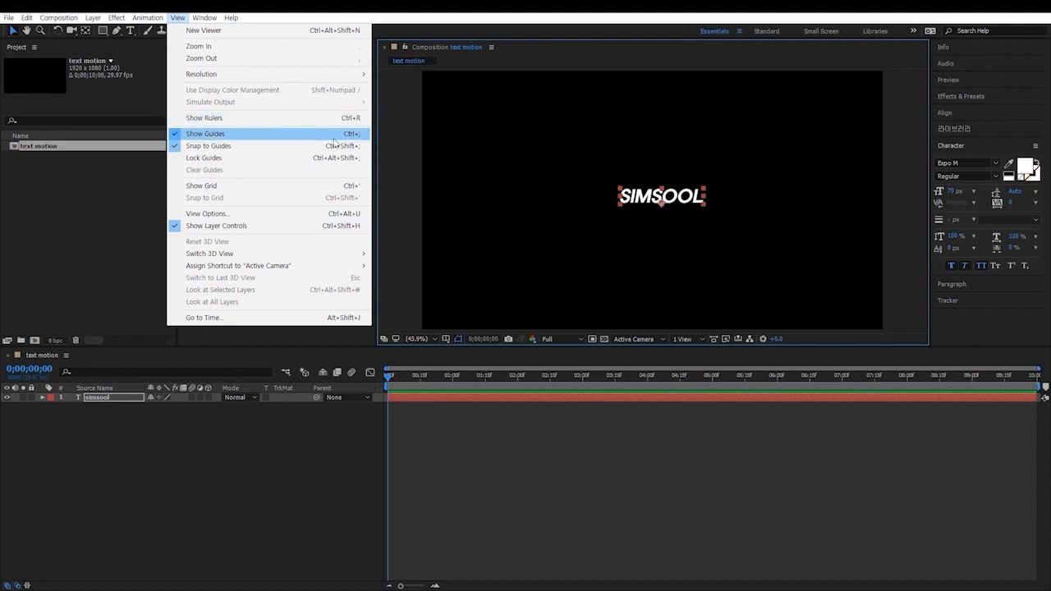
Show the Align panel, close it, and bring it back into the workspace.
mouse_move(212, 17)
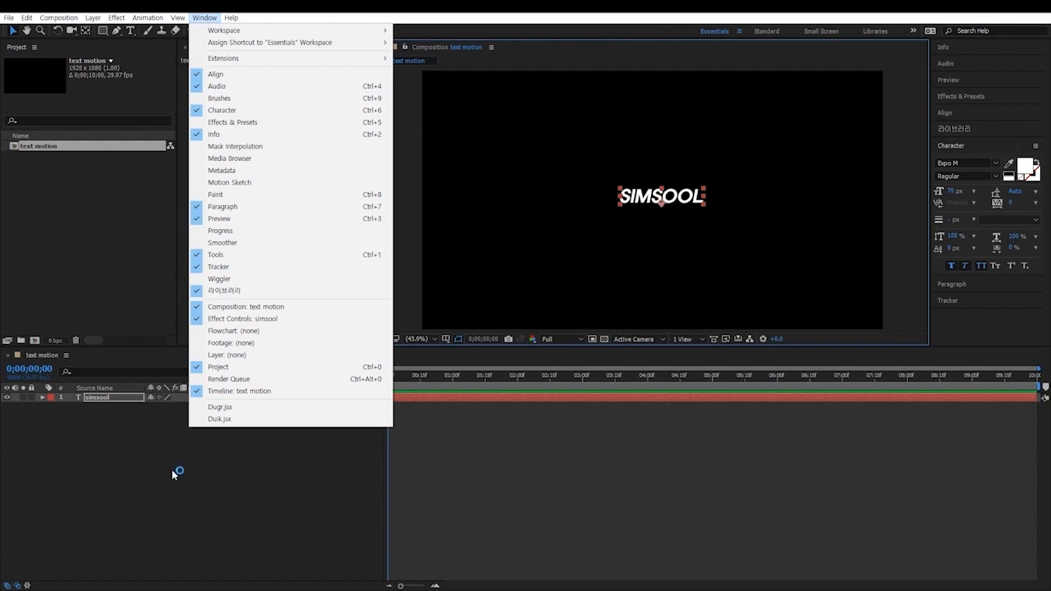
click(215, 75)
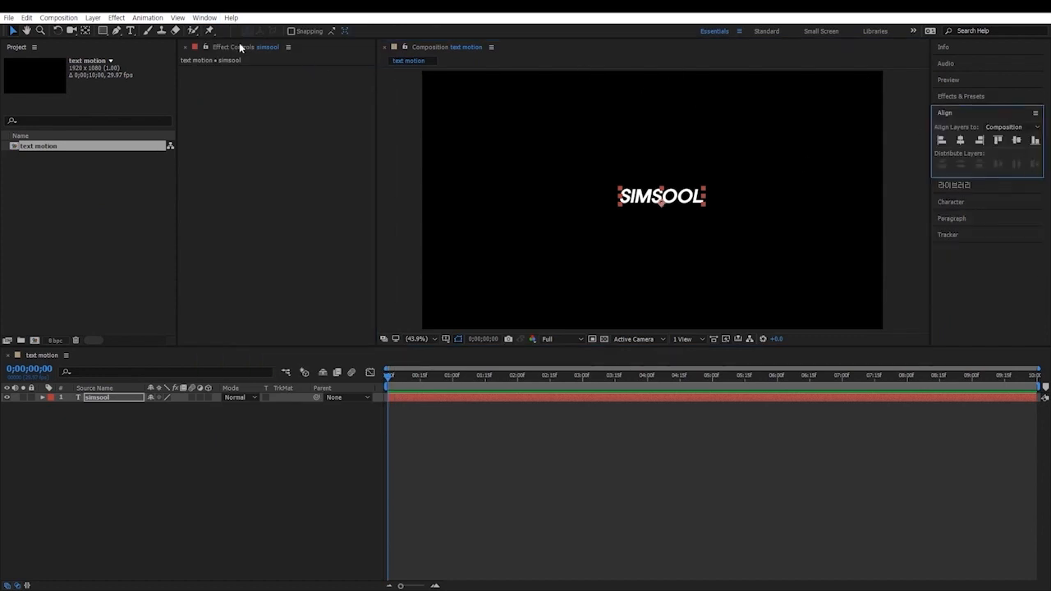
click(204, 17)
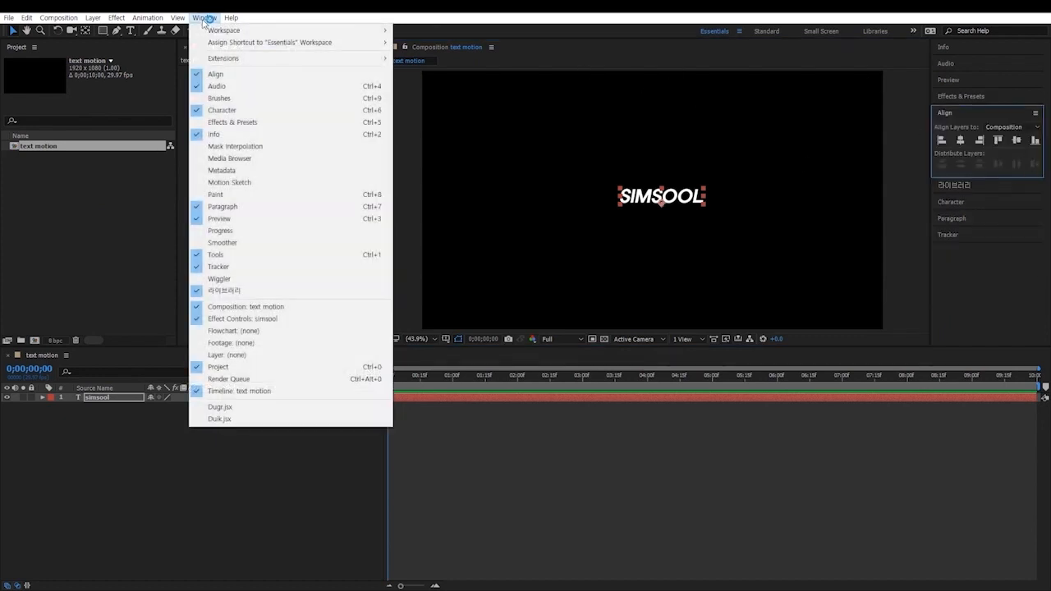
click(201, 75)
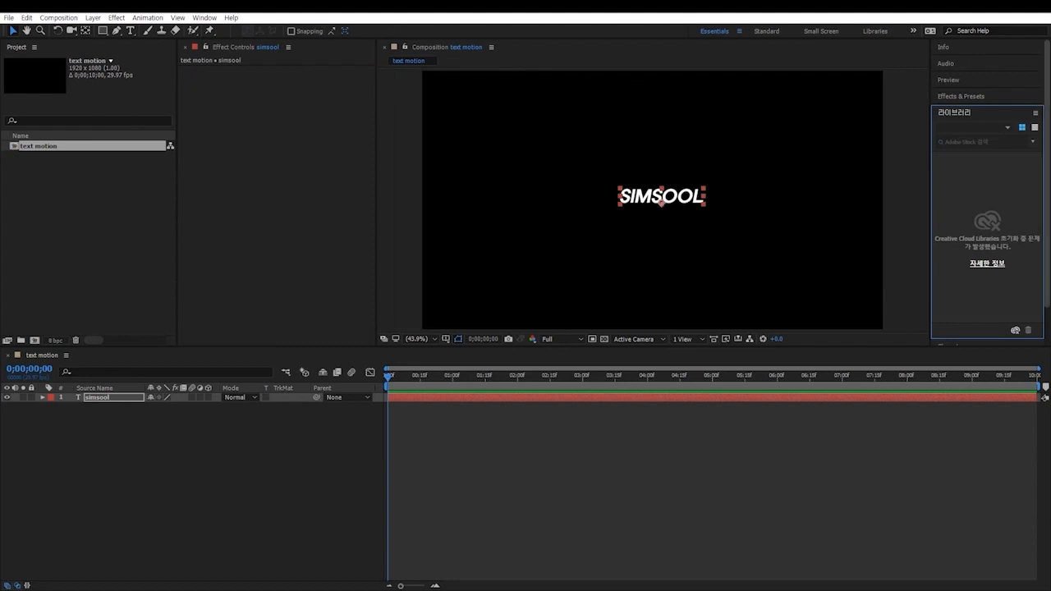
click(205, 17)
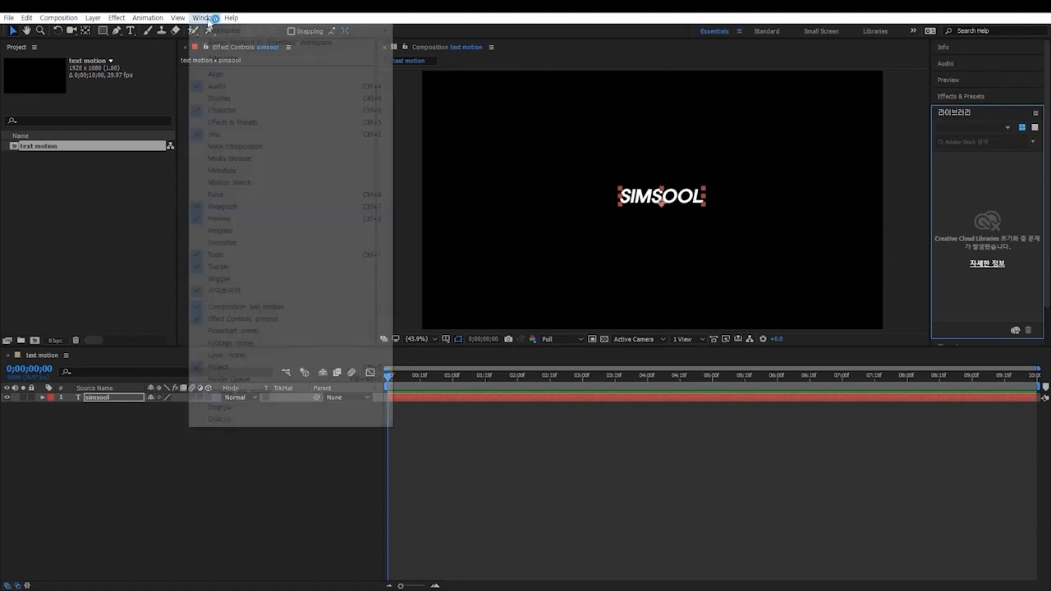
click(200, 76)
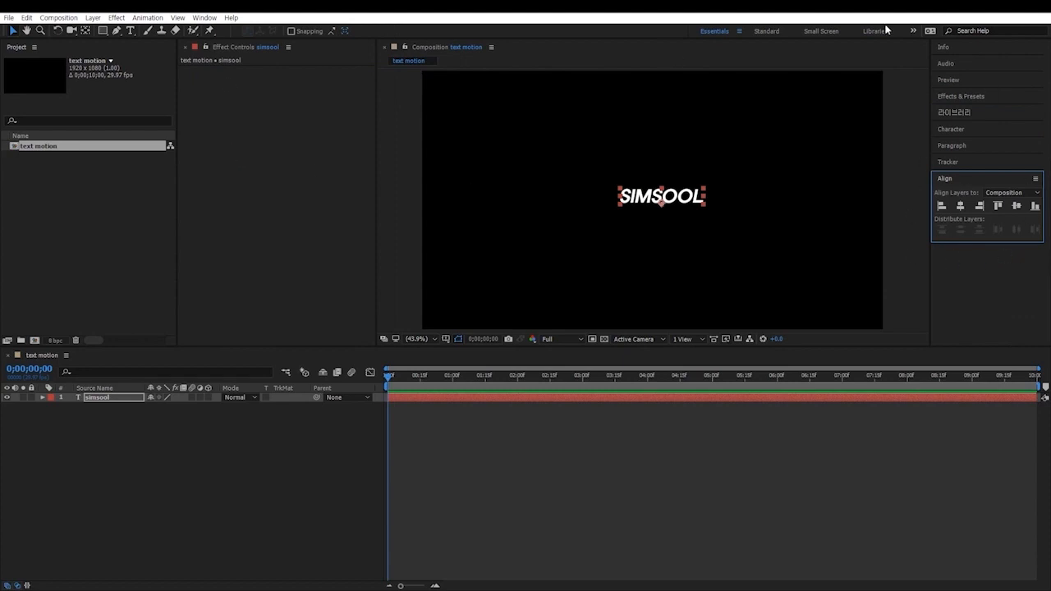
Close the Info and Audio panels in the workspace.
click(1036, 50)
click(1035, 47)
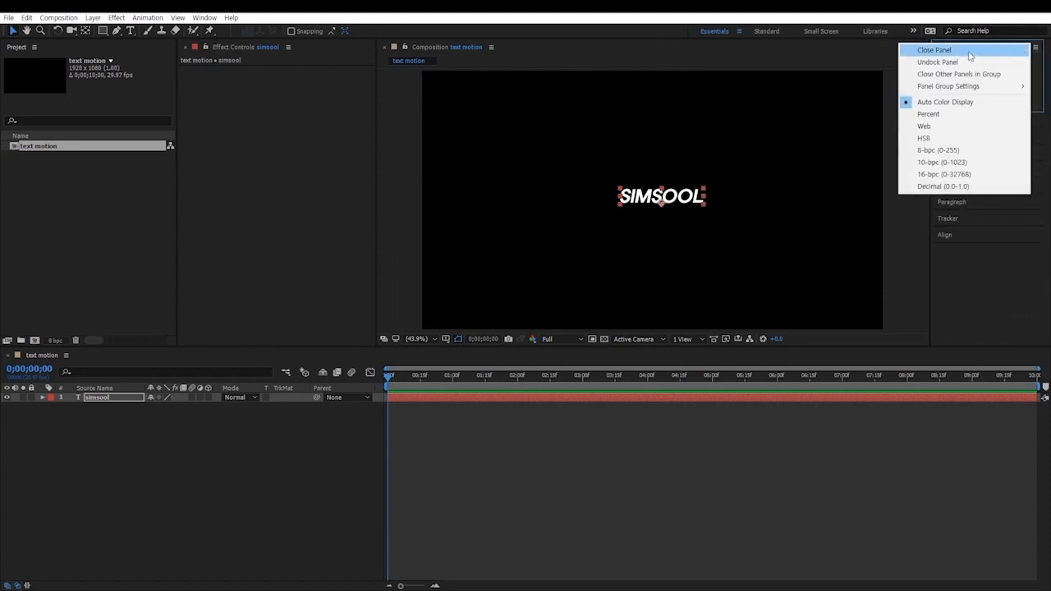
click(936, 50)
click(1035, 48)
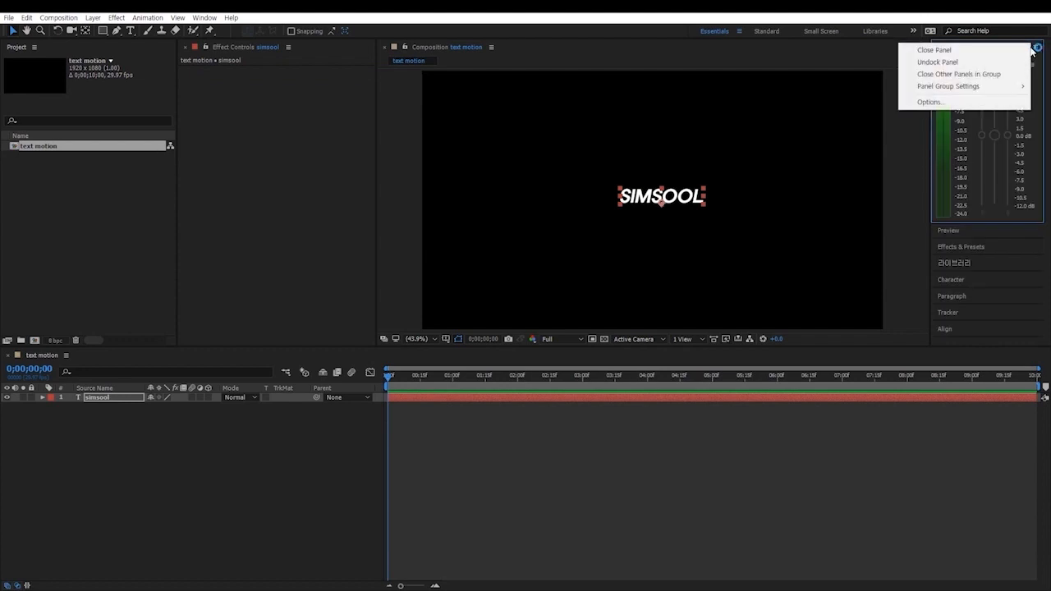
click(979, 51)
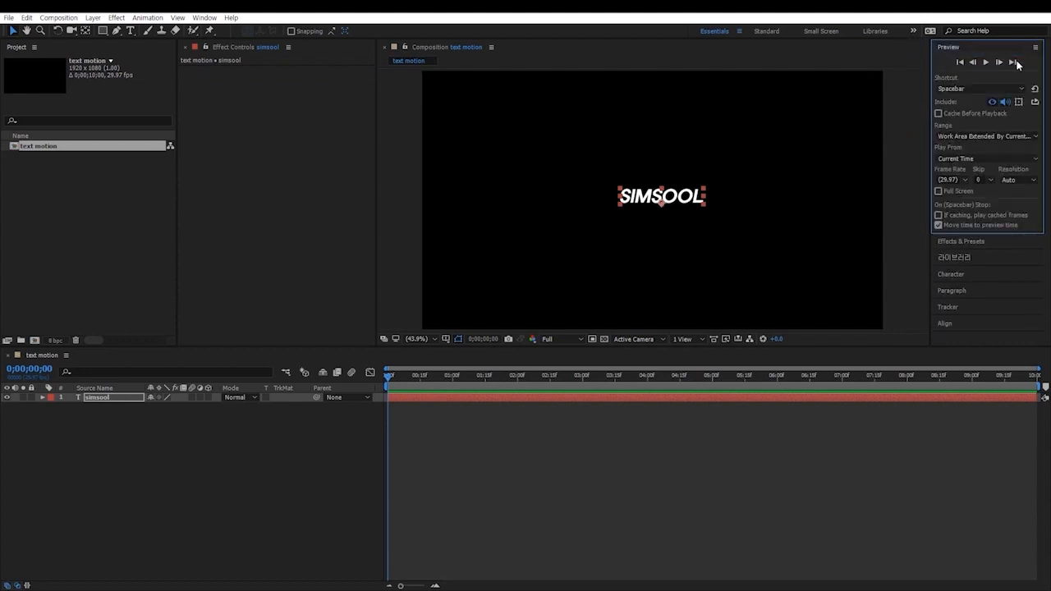
Check which workspace panels can be shown or hidden, deselect the text layer, and review the available help resources.
click(205, 17)
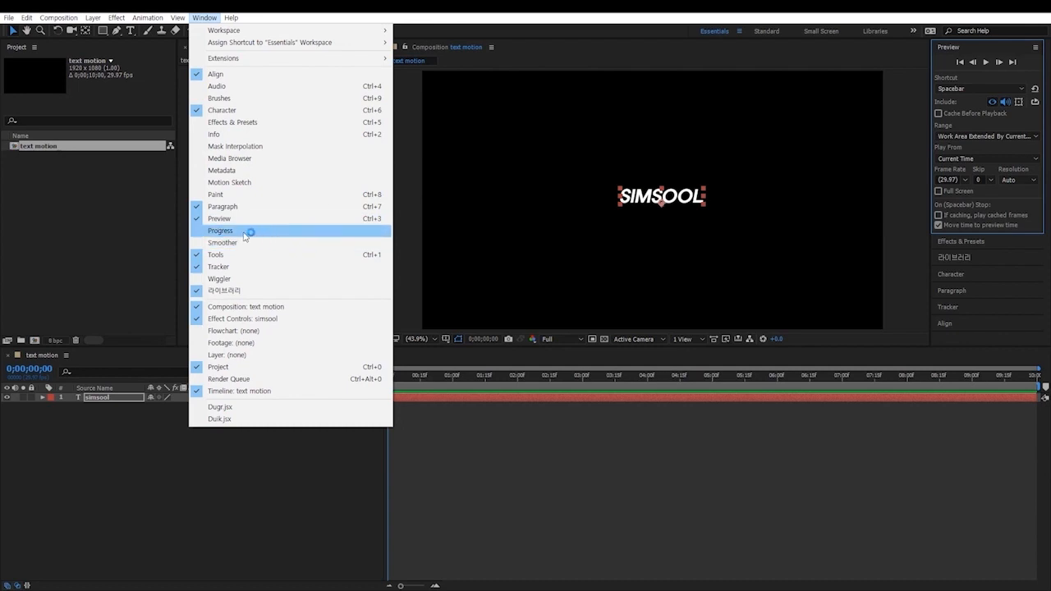
click(603, 14)
click(206, 465)
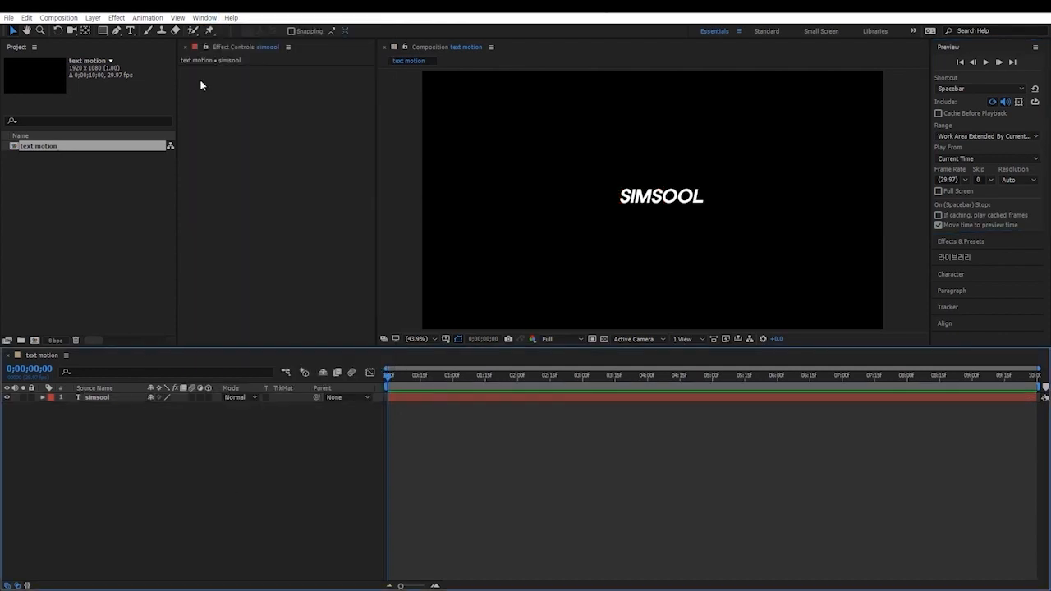
click(233, 18)
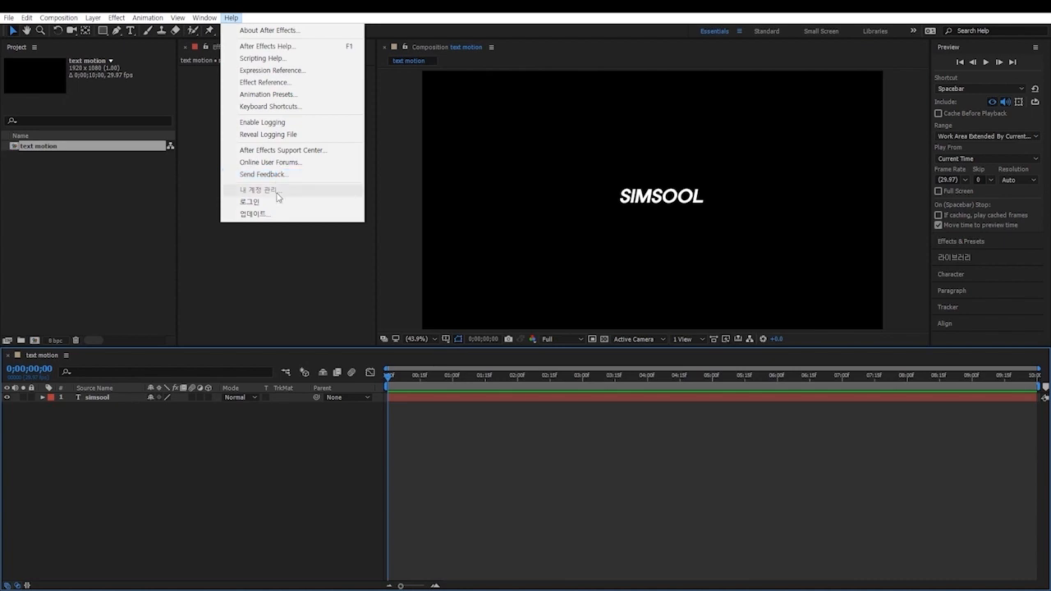
click(164, 440)
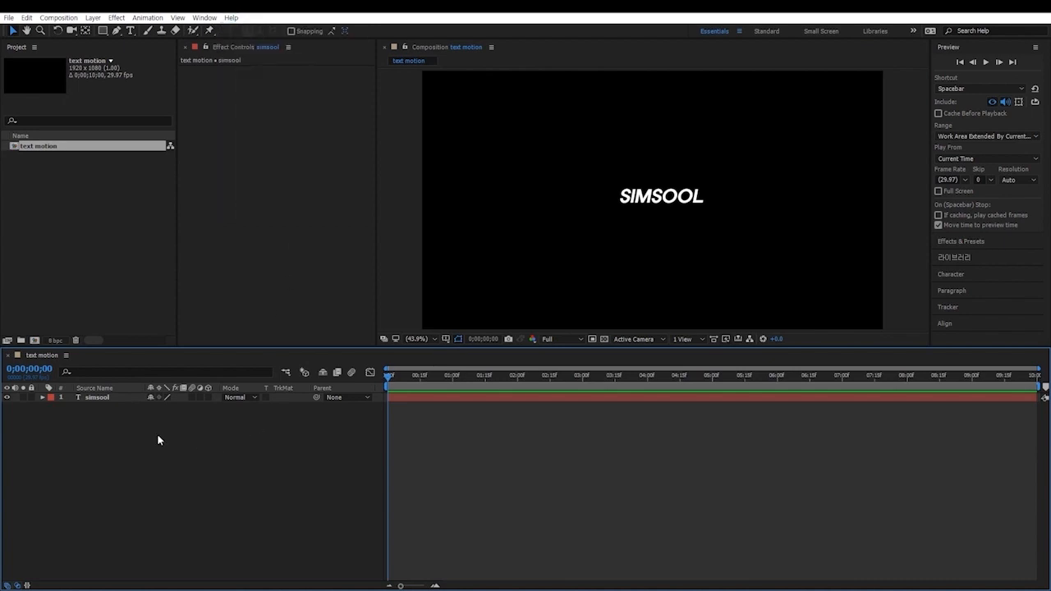
Review the commands available for the simsool text layer, from Mask and Effect through to Pre-compose.
click(108, 397)
click(93, 18)
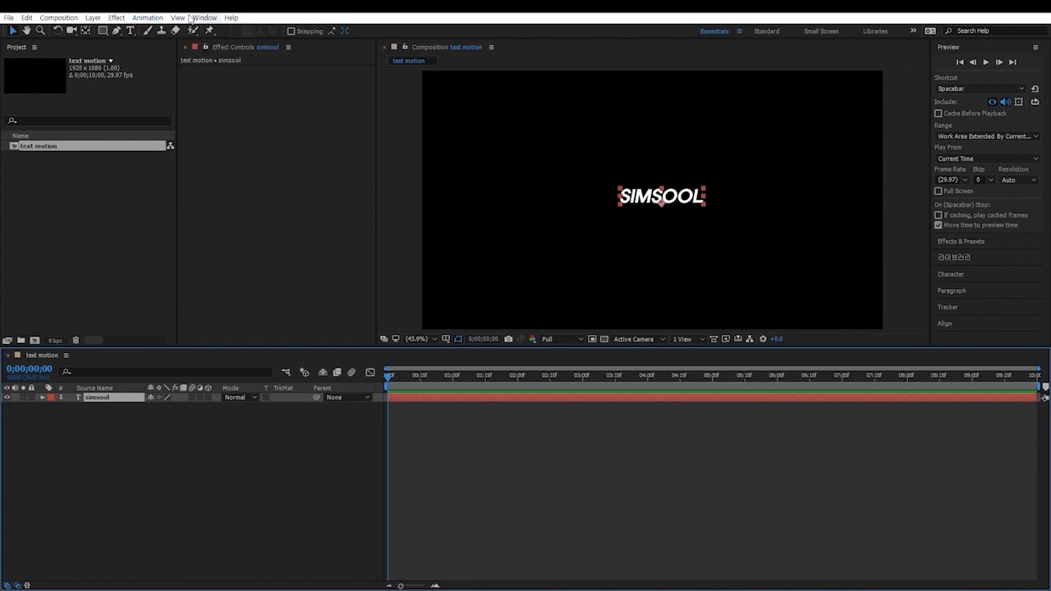
click(93, 18)
click(110, 18)
click(154, 559)
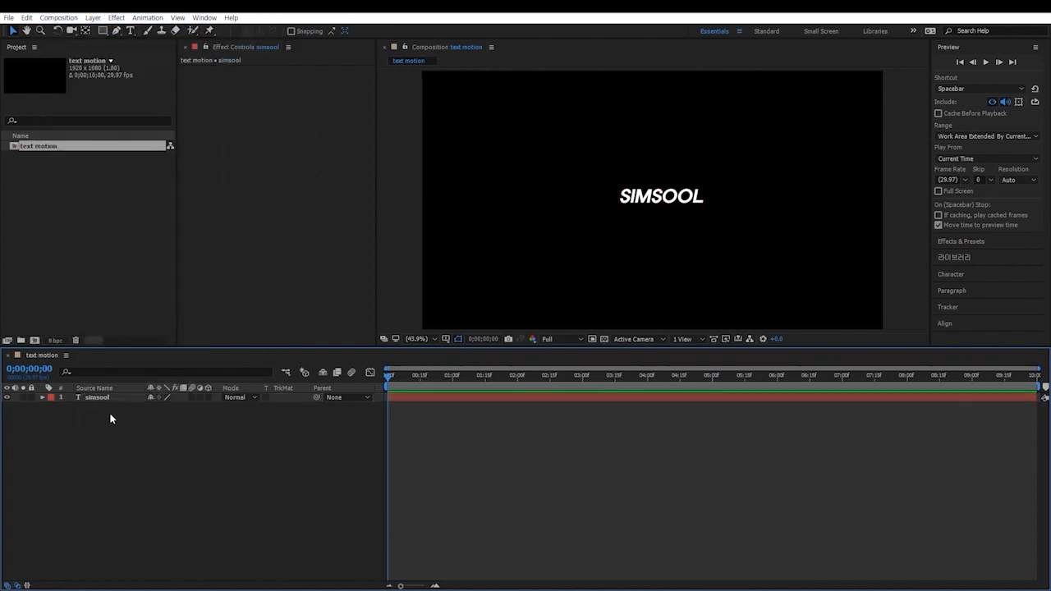
right_click(98, 394)
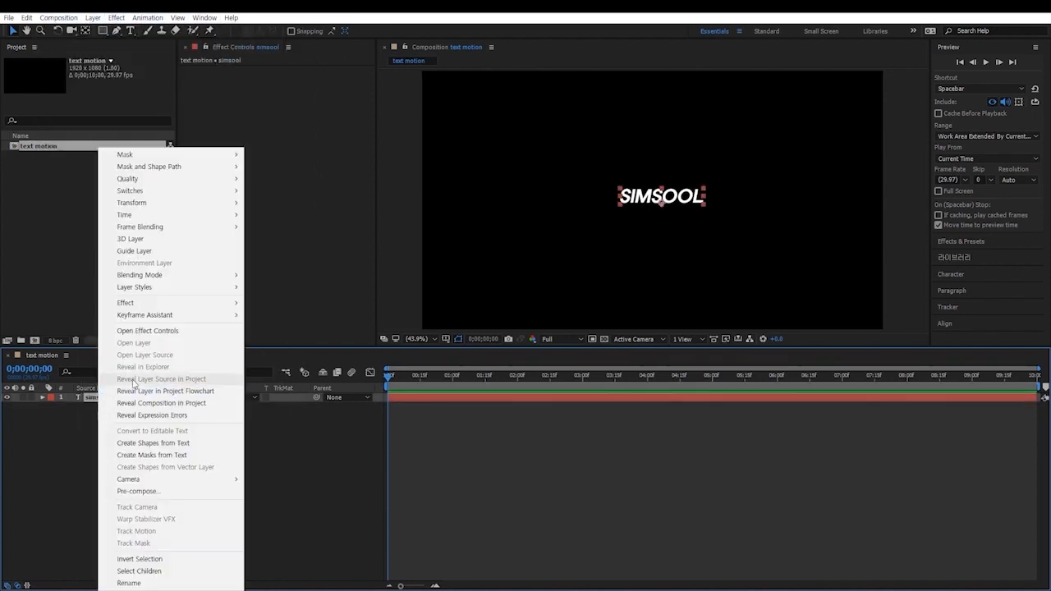
mouse_move(127, 157)
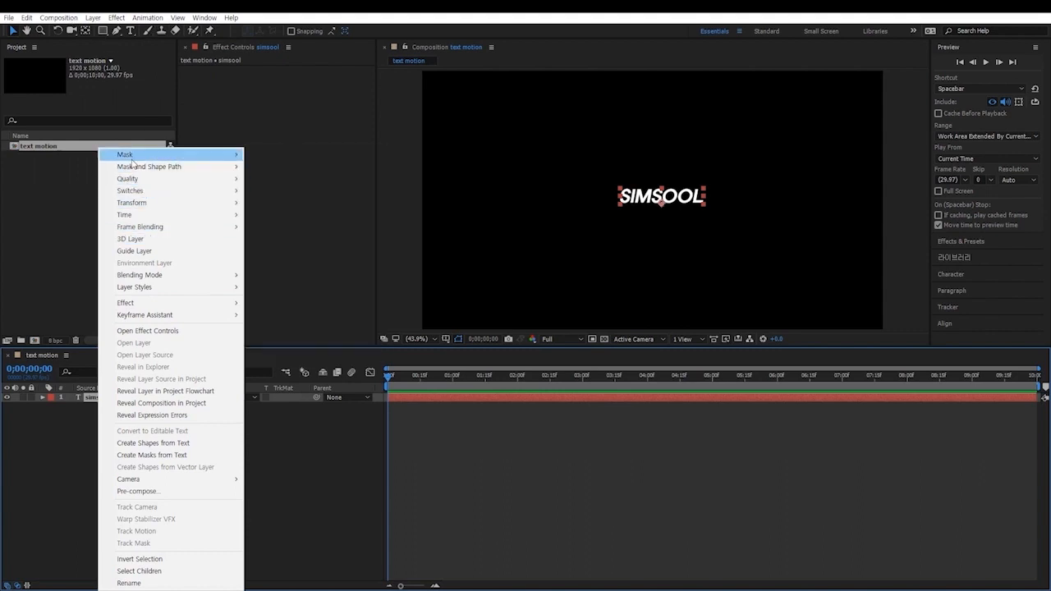
mouse_move(136, 307)
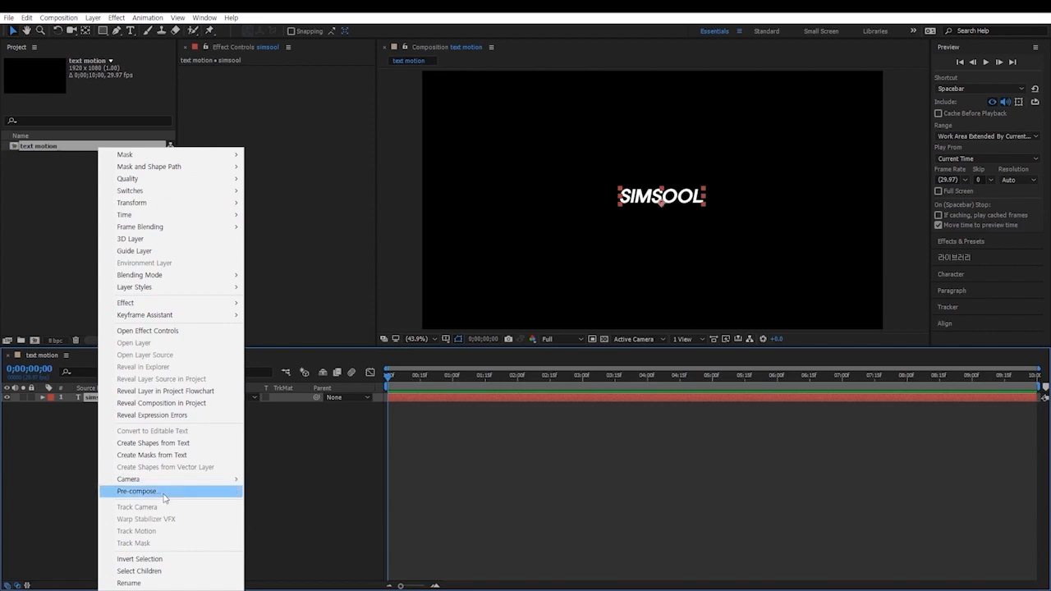
click(77, 453)
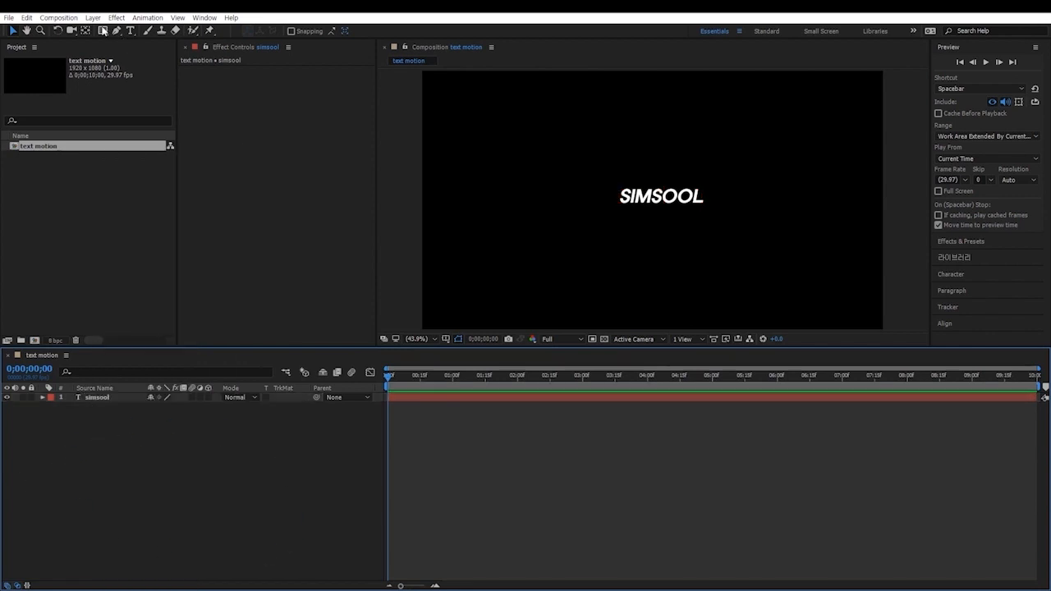
Look through the new layer types, and try adding an adjustment layer above the simsool text before deleting it.
click(93, 18)
mouse_move(107, 32)
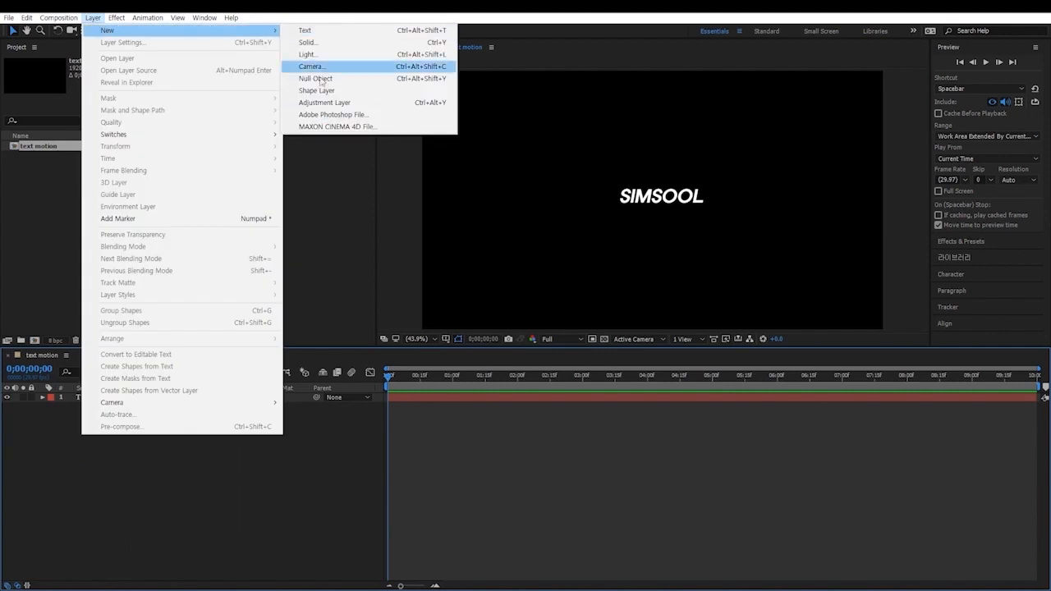
click(168, 458)
right_click(220, 468)
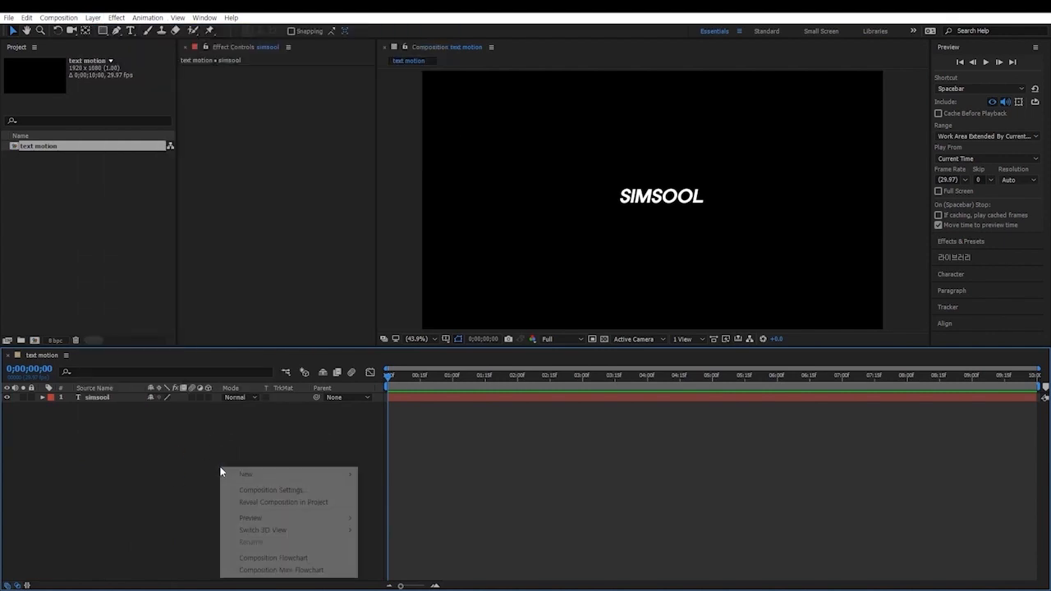
mouse_move(246, 473)
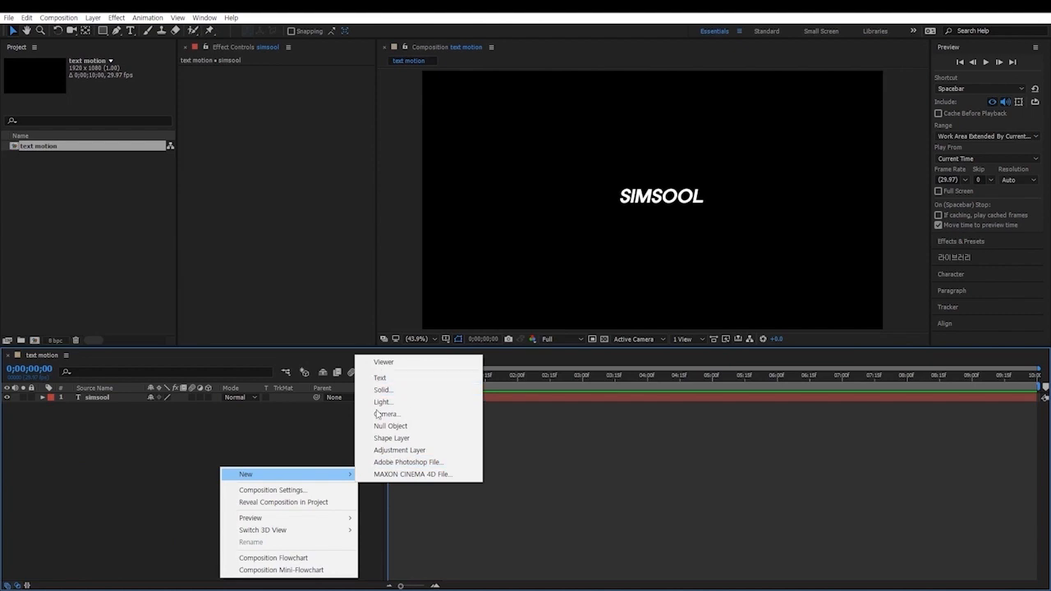
click(376, 449)
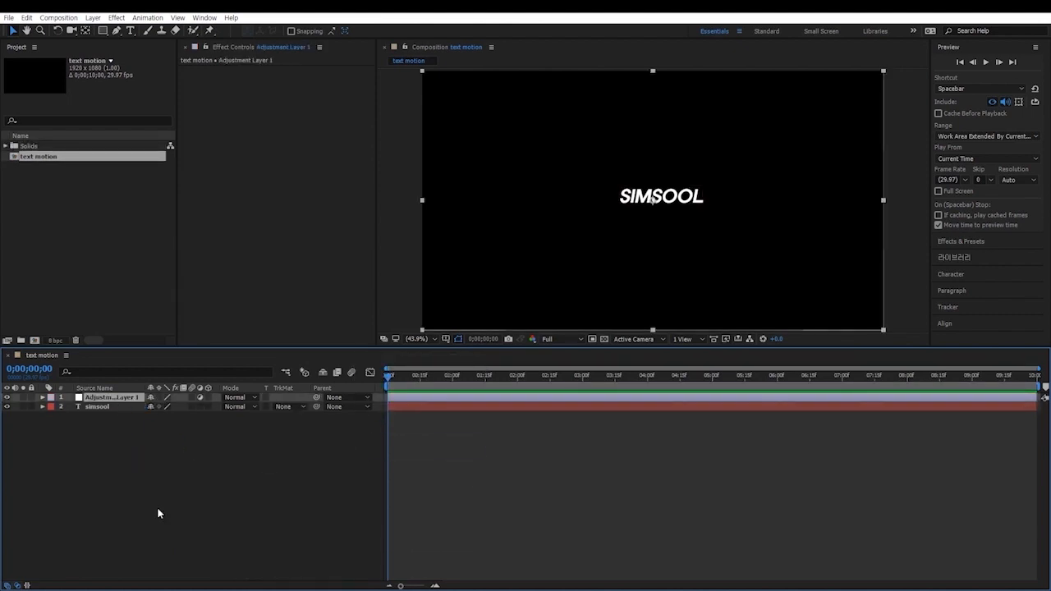
key(Delete)
Start a new solid layer in the text motion composition and name it "back ground".
click(110, 399)
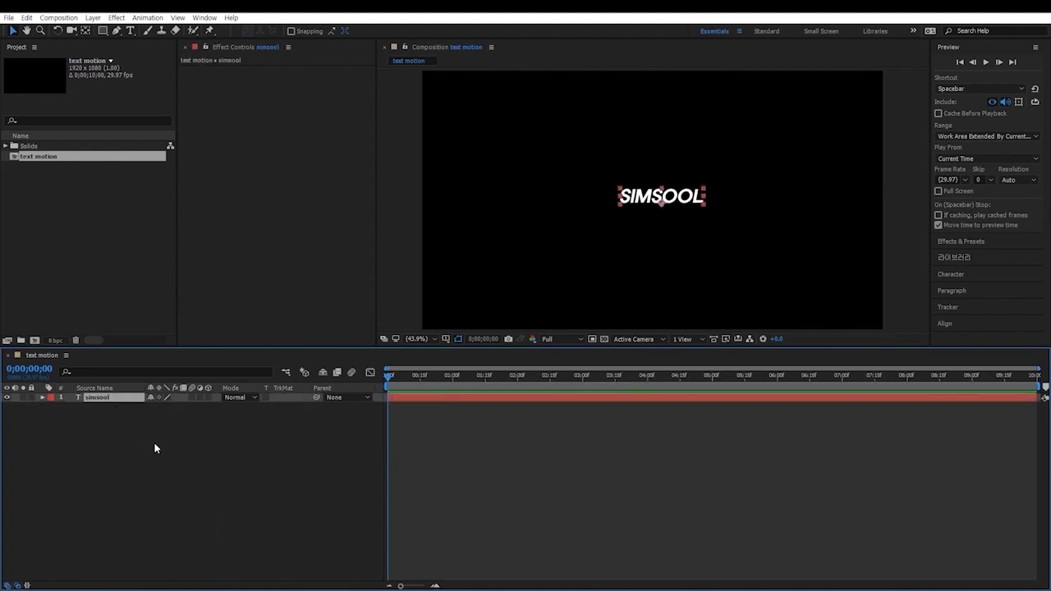
right_click(155, 449)
mouse_move(196, 452)
click(305, 467)
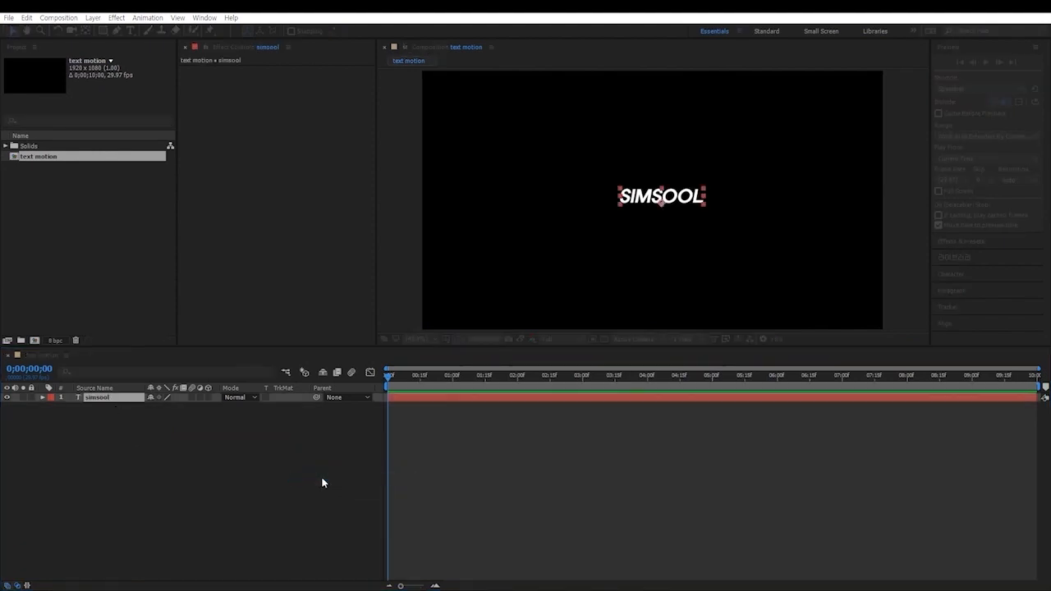
drag(499, 124, 499, 185)
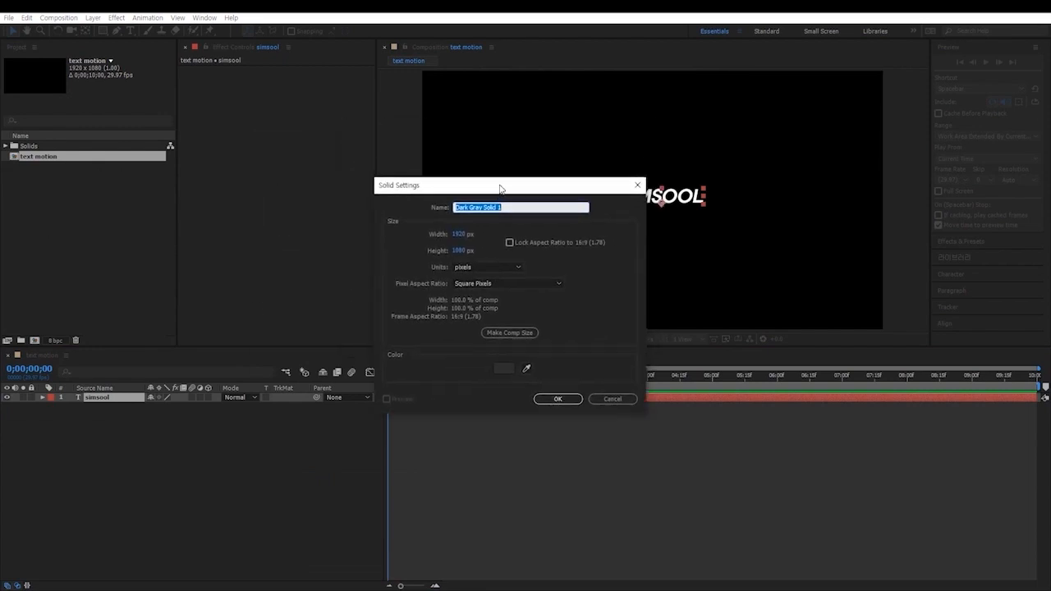
click(519, 202)
double_click(533, 201)
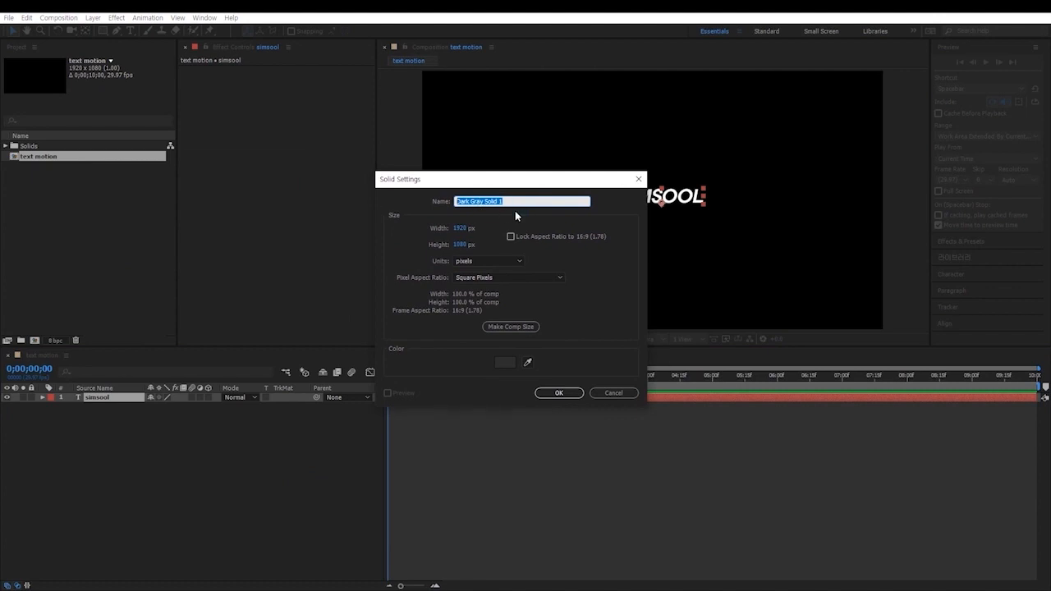
text(back ground)
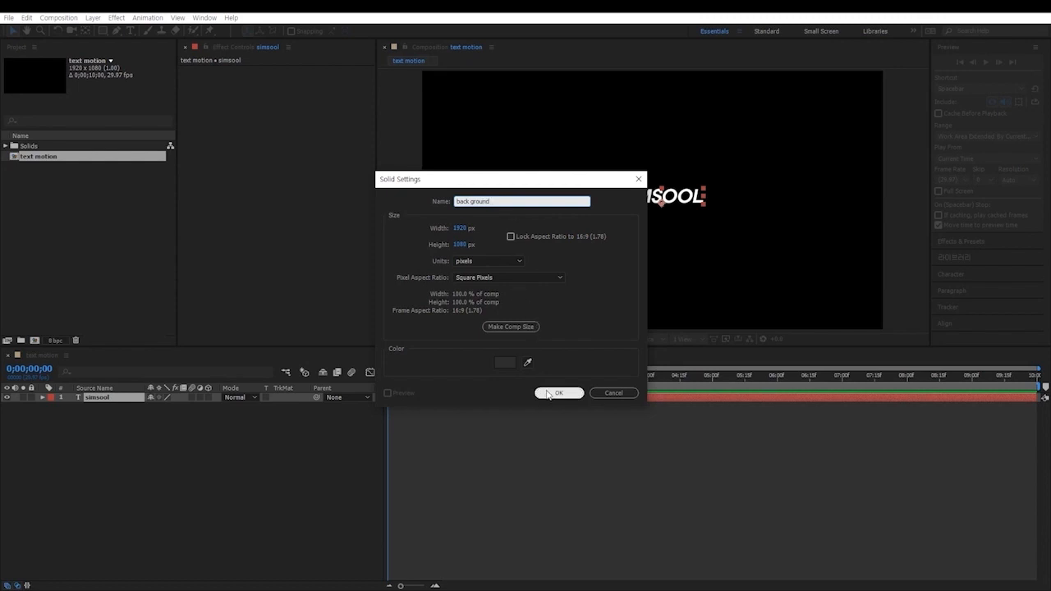
Give the solid a muted dusty pink color and create it.
click(502, 365)
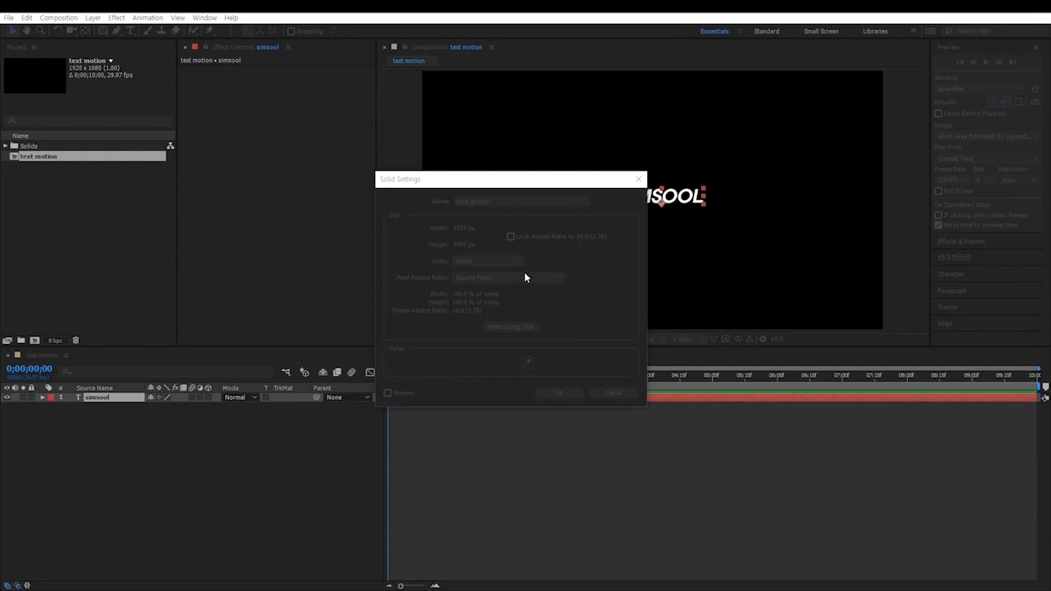
drag(407, 230, 703, 137)
mouse_move(597, 206)
mouse_down()
mouse_move(558, 195)
mouse_move(541, 203)
mouse_up()
click(754, 151)
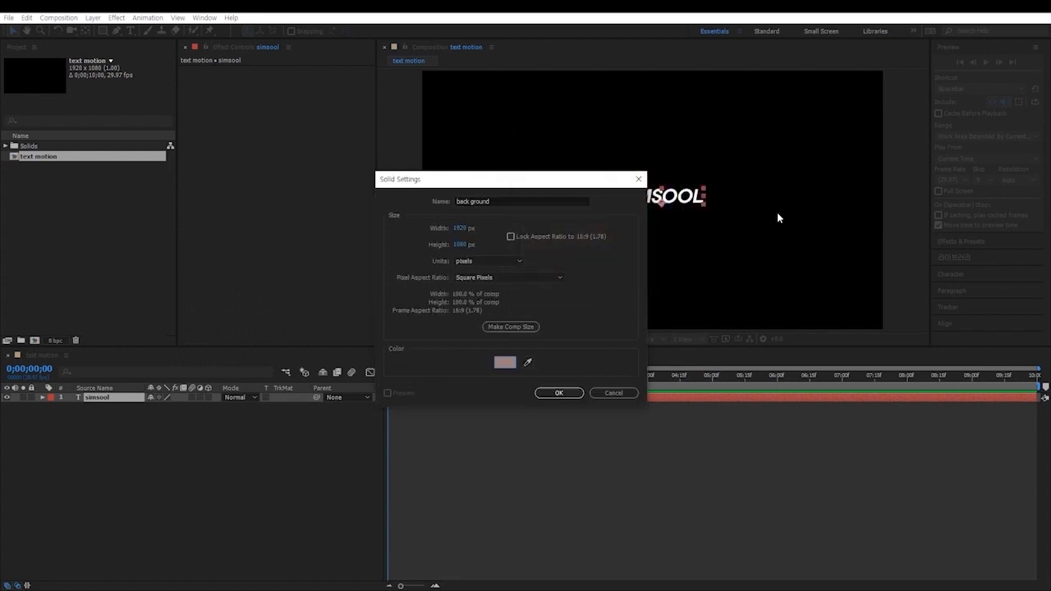
click(564, 392)
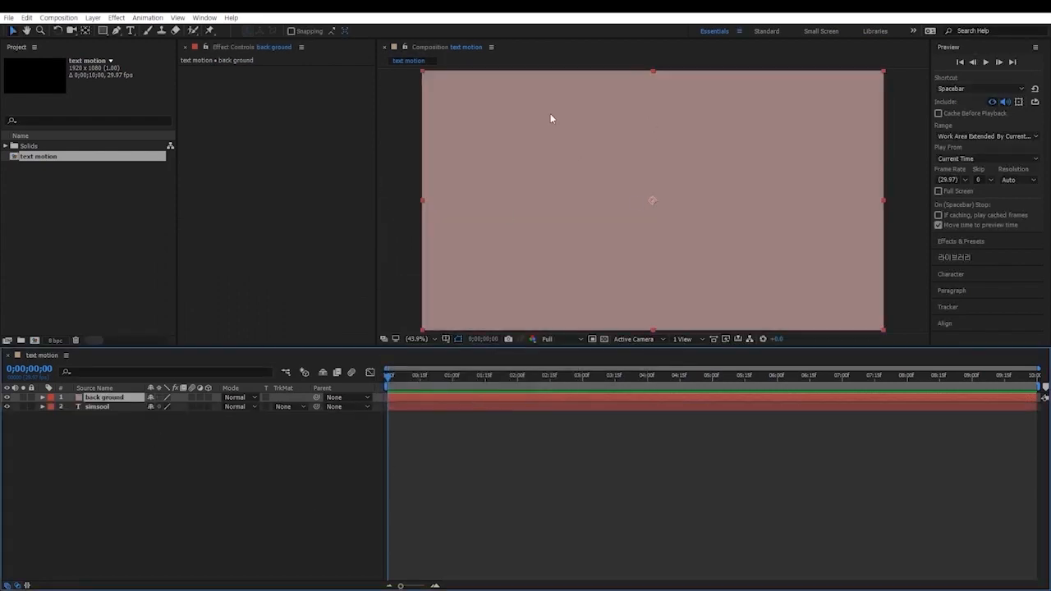
Compare the stacking order of the back ground and simsool layers by selecting each of them in turn.
click(103, 430)
click(100, 407)
click(104, 397)
click(114, 429)
click(102, 407)
click(102, 399)
click(106, 418)
click(101, 408)
click(104, 398)
click(104, 417)
click(101, 406)
click(104, 399)
click(103, 407)
click(105, 399)
click(105, 408)
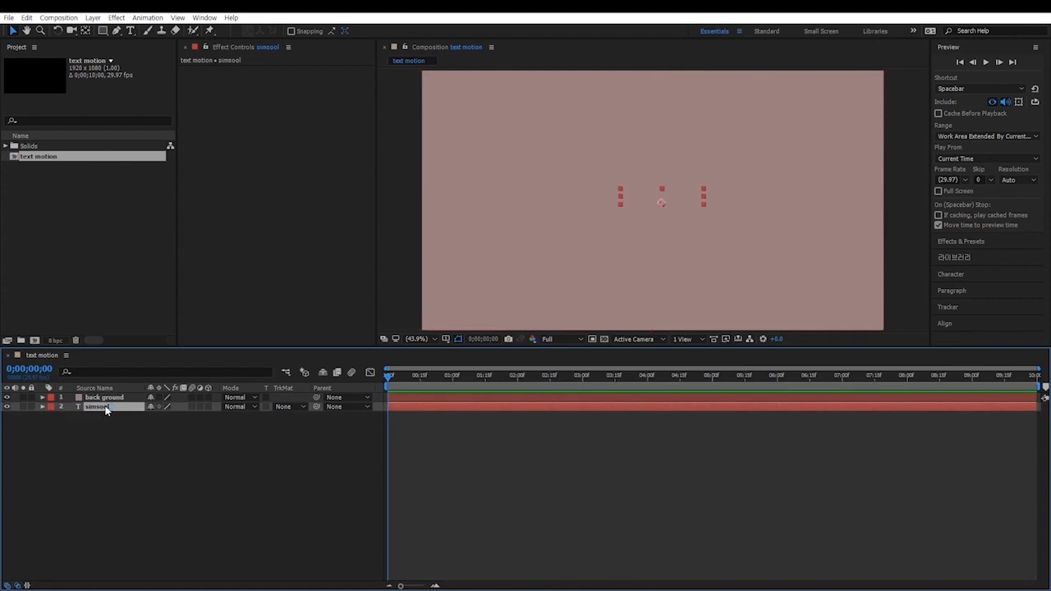
click(105, 416)
Move the back ground layer below the simsool text layer and select the text layer.
drag(105, 398, 104, 412)
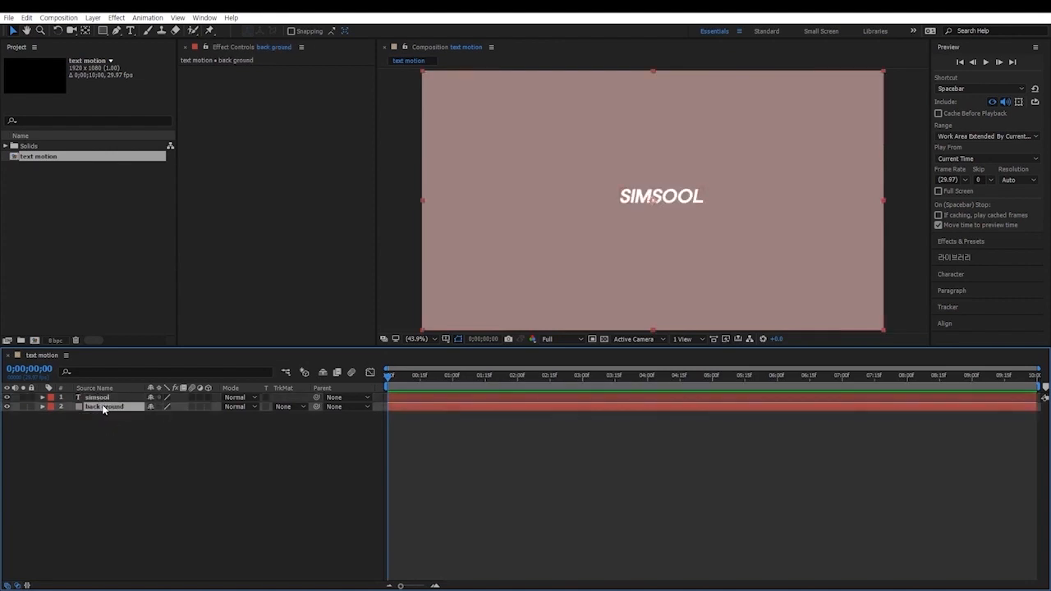
click(110, 435)
click(102, 399)
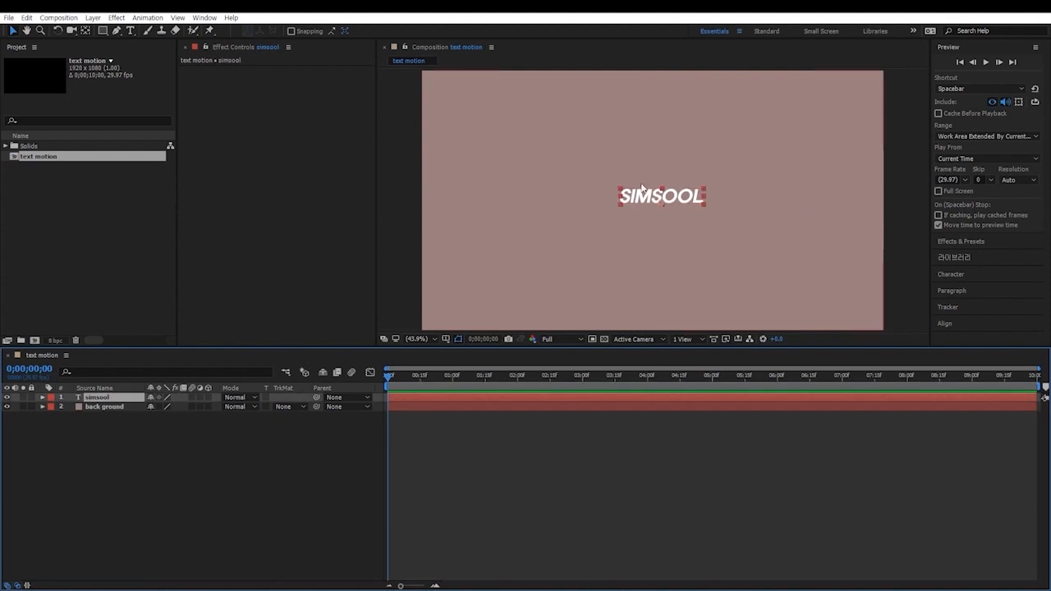
Try placing the simsool layer beneath back ground, and restore the stacking order with the text on top.
drag(104, 399, 126, 442)
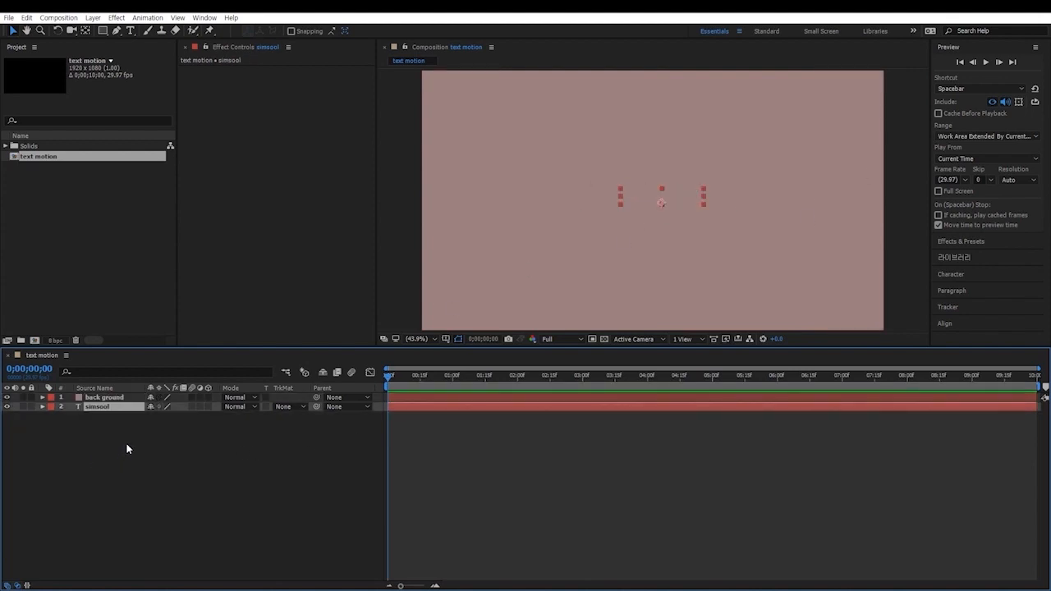
drag(101, 399, 111, 475)
click(107, 451)
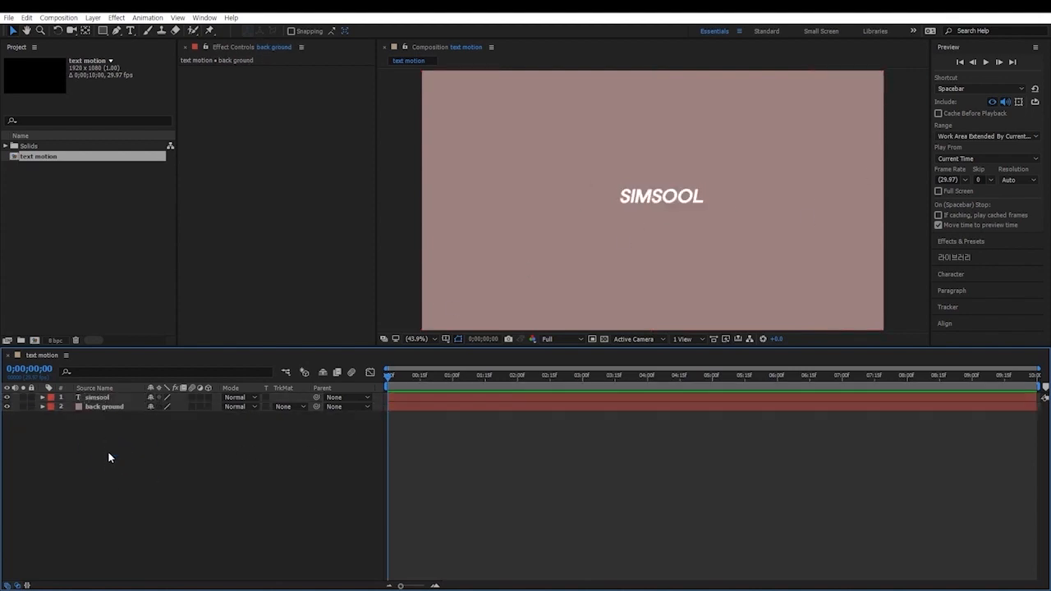
click(102, 399)
click(126, 457)
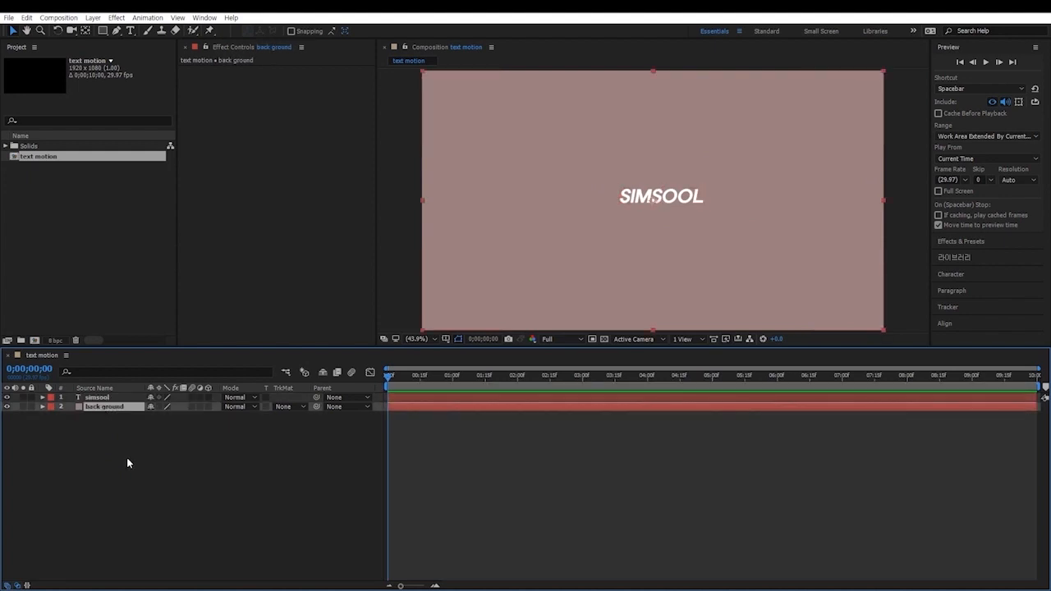
Delete the back ground layer and undo the deletion.
click(109, 408)
key(Delete)
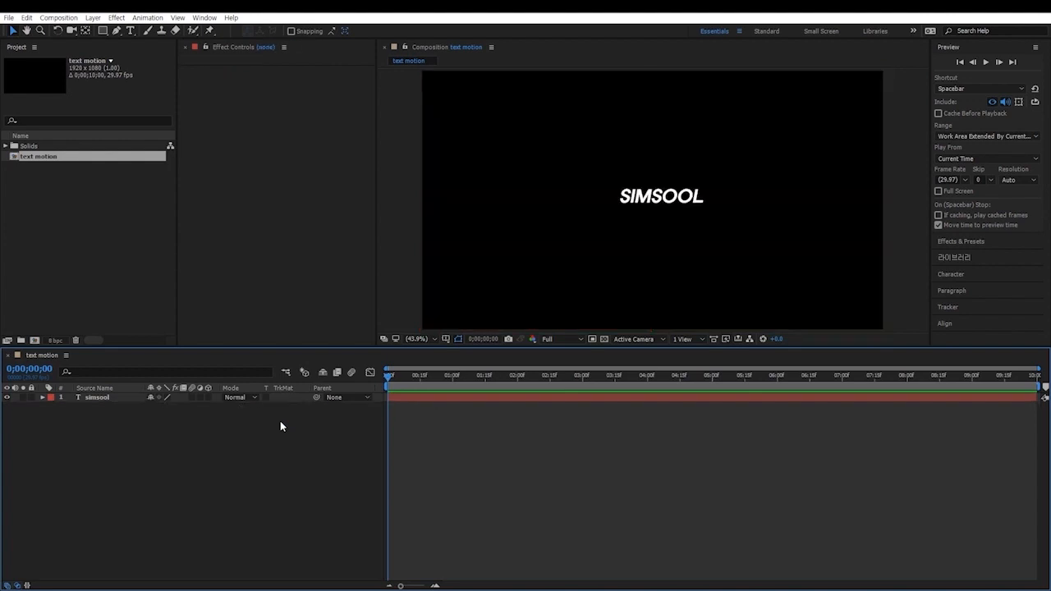
key(ctrl+z)
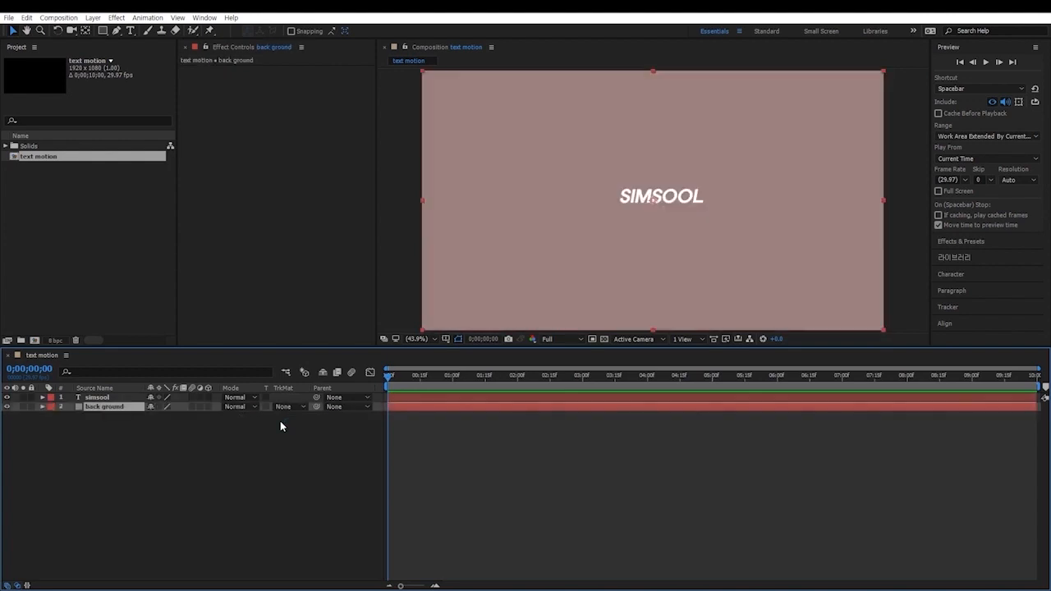
Select the back ground layer and locate the Noise effect in the Noise & Grain category of Effects & Presets.
key(ctrl+Up)
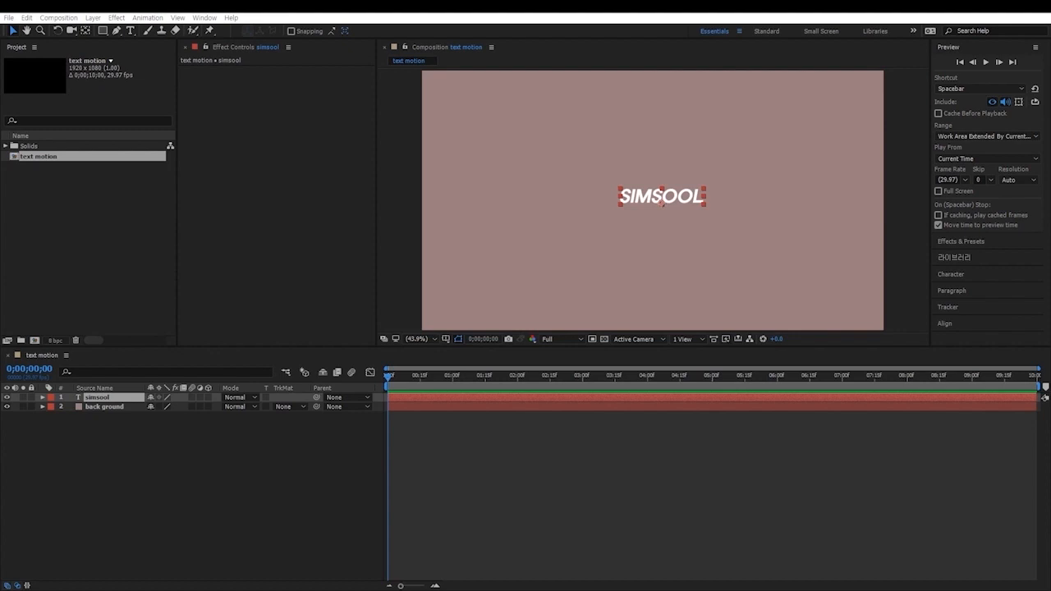
click(116, 417)
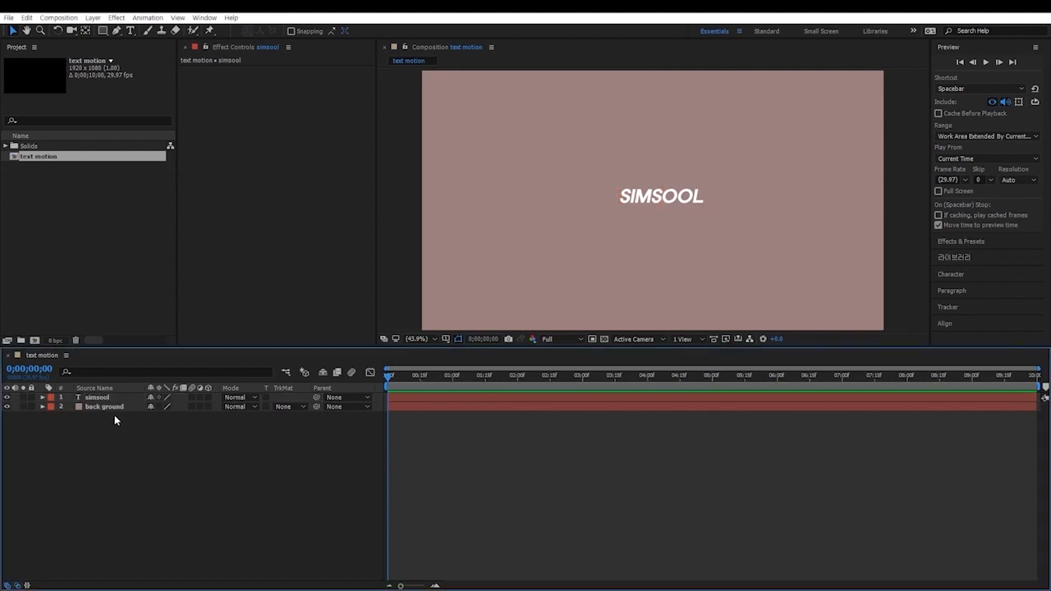
click(110, 407)
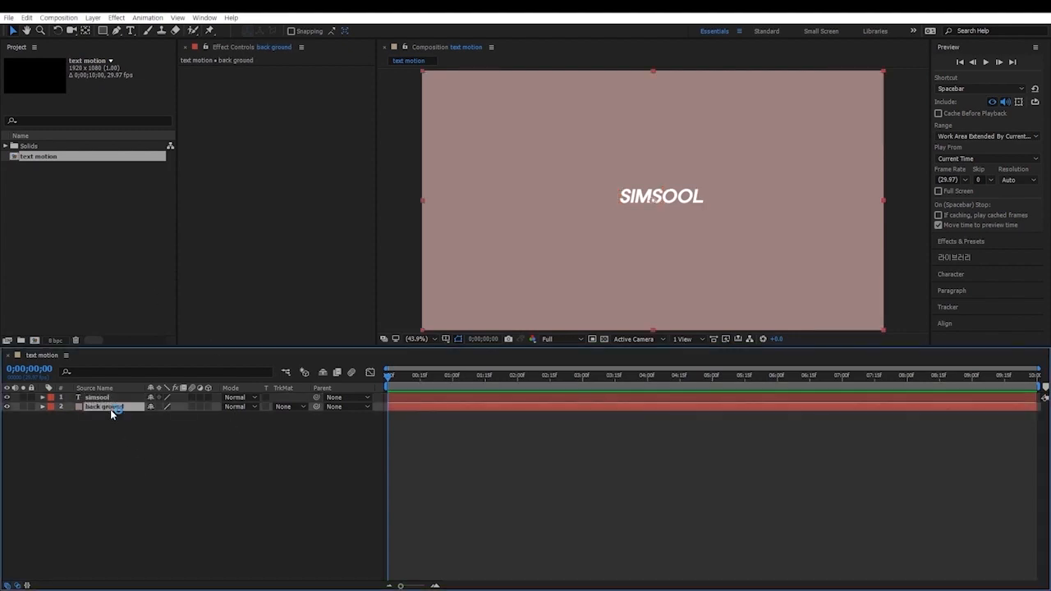
click(682, 203)
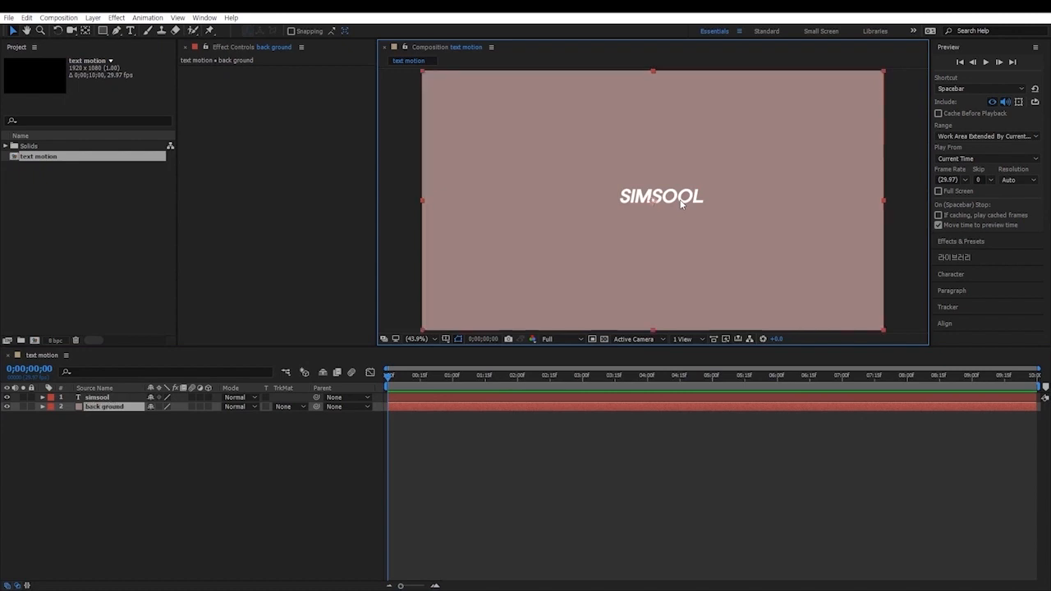
click(130, 440)
click(113, 407)
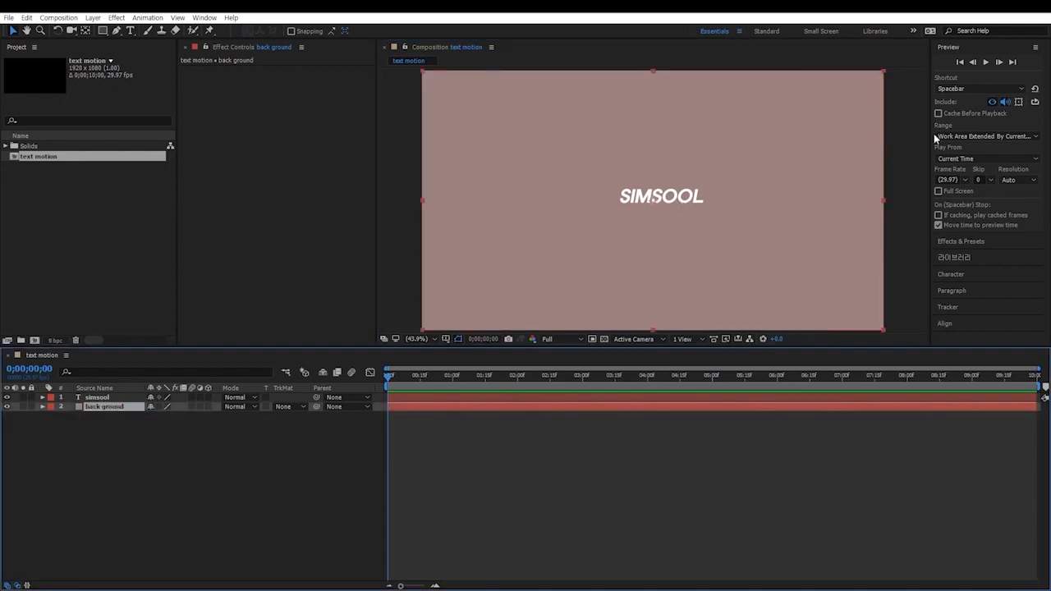
click(965, 243)
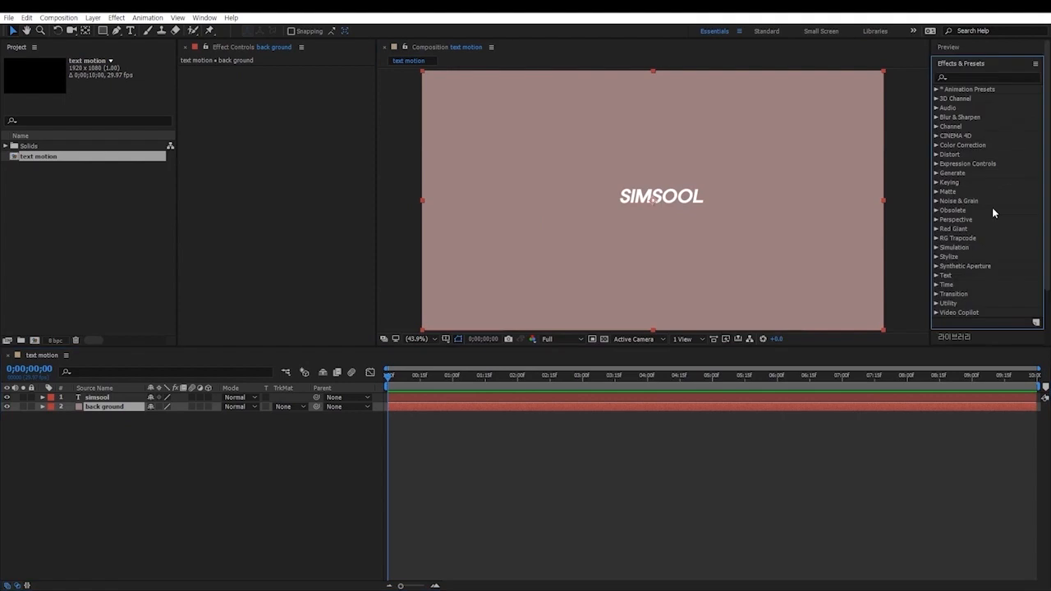
click(937, 203)
click(974, 247)
click(970, 257)
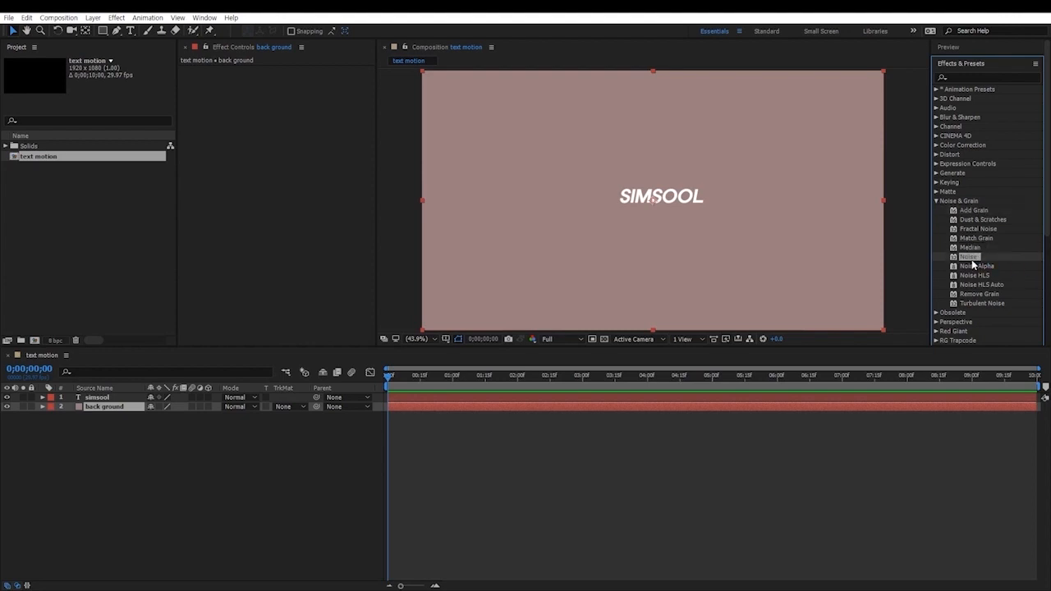
Apply the Noise effect to the back ground layer.
click(168, 464)
click(97, 398)
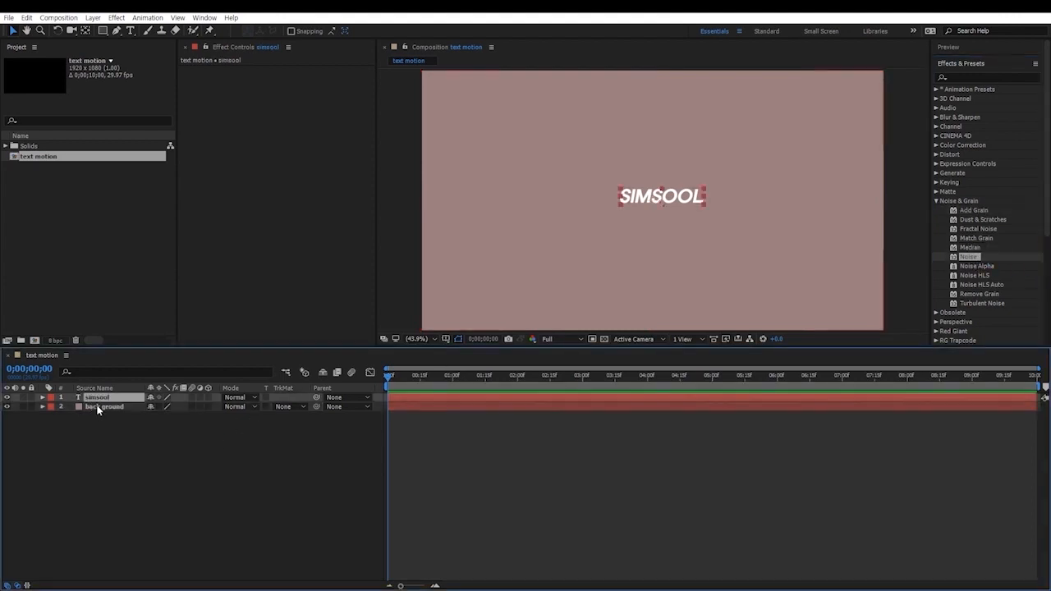
click(97, 407)
click(96, 422)
click(96, 409)
double_click(971, 258)
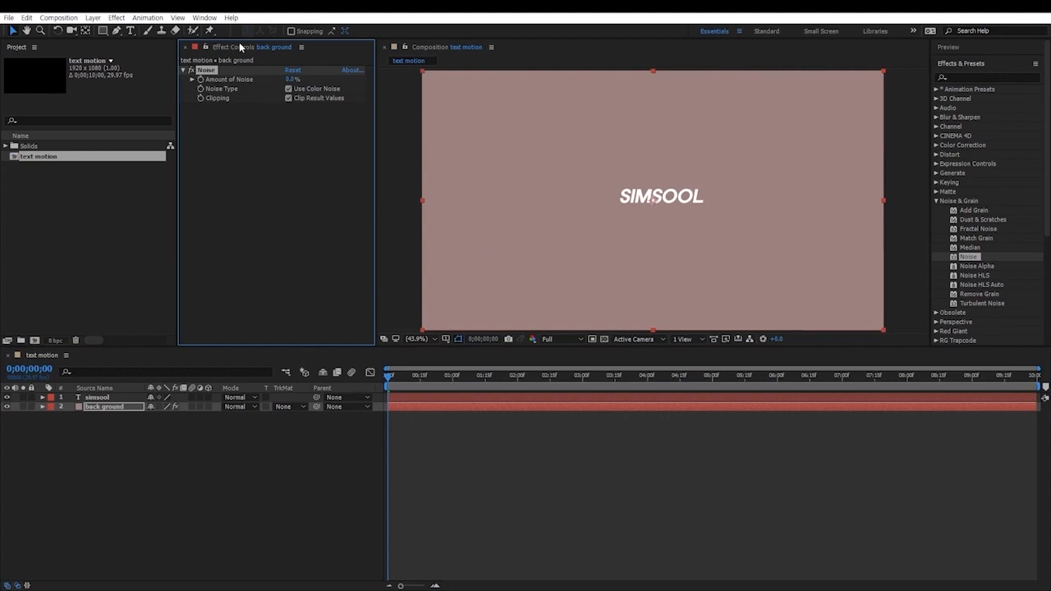
Raise the Noise effect's Amount of Noise to 100% on the back ground layer.
drag(292, 78, 351, 81)
click(200, 80)
click(194, 80)
click(330, 93)
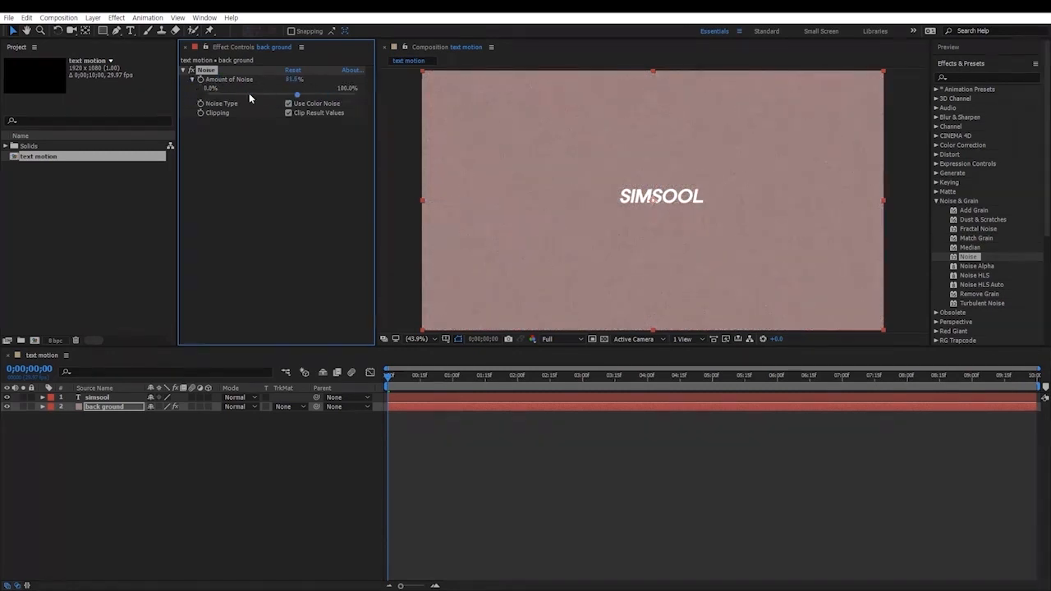
drag(297, 95, 357, 95)
drag(356, 95, 392, 96)
click(192, 80)
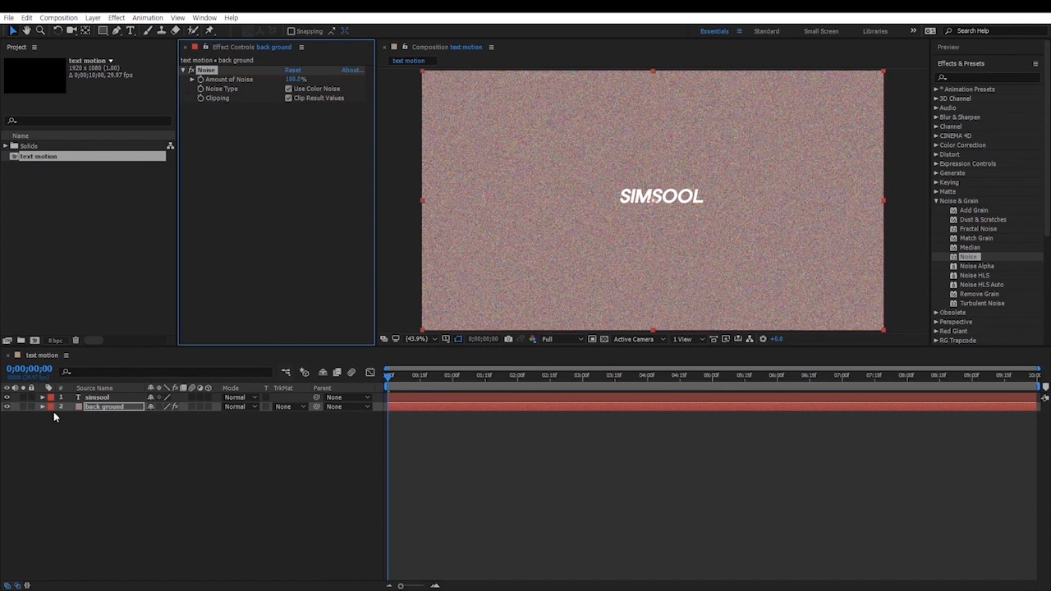
Preview the composition with the noisy background and return the playhead to the start.
click(388, 382)
key(space)
drag(378, 381, 343, 382)
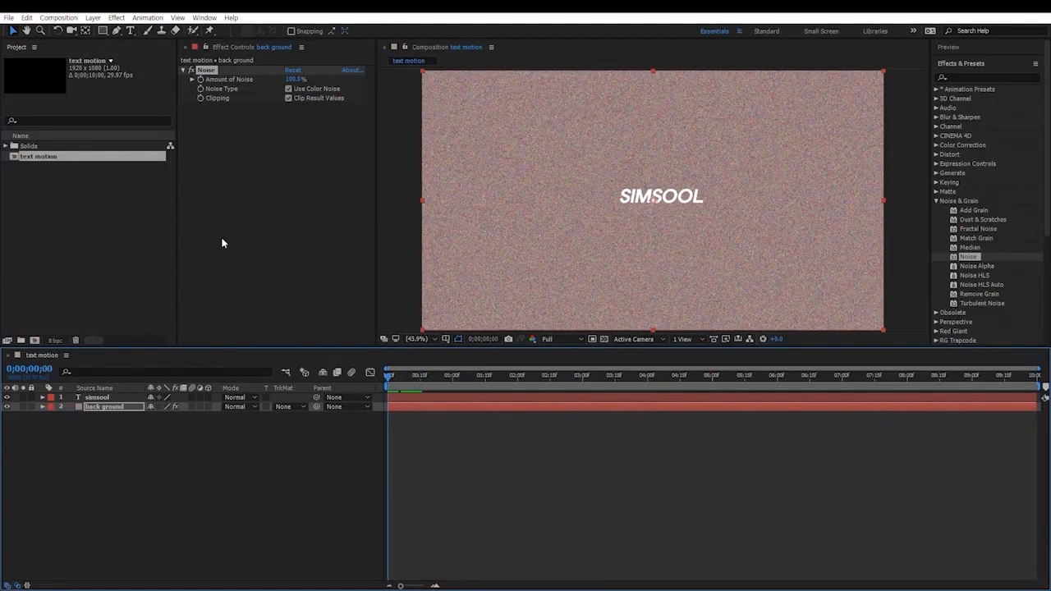
drag(293, 80, 349, 83)
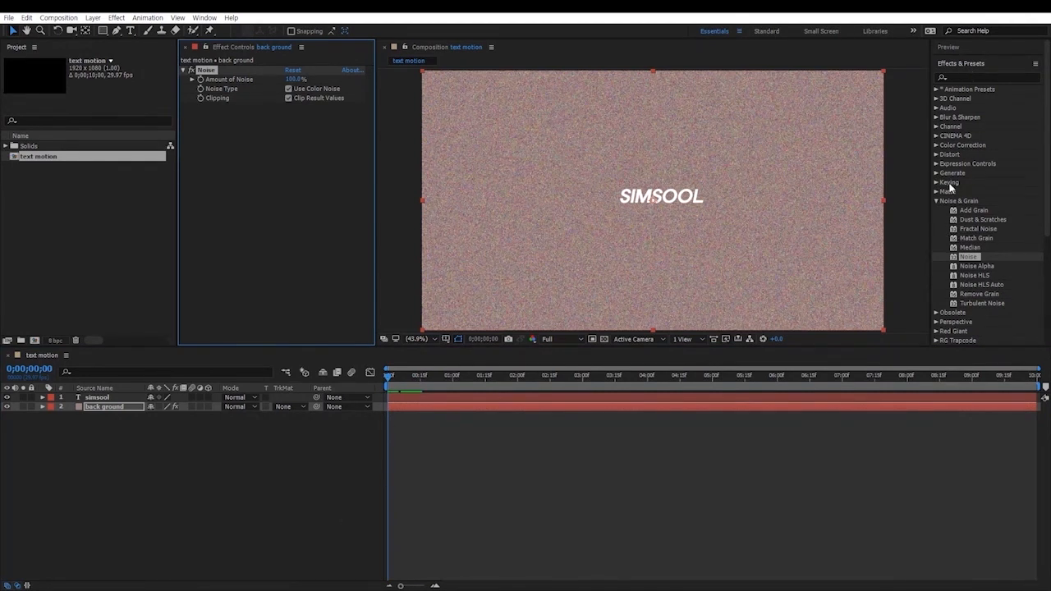
click(971, 49)
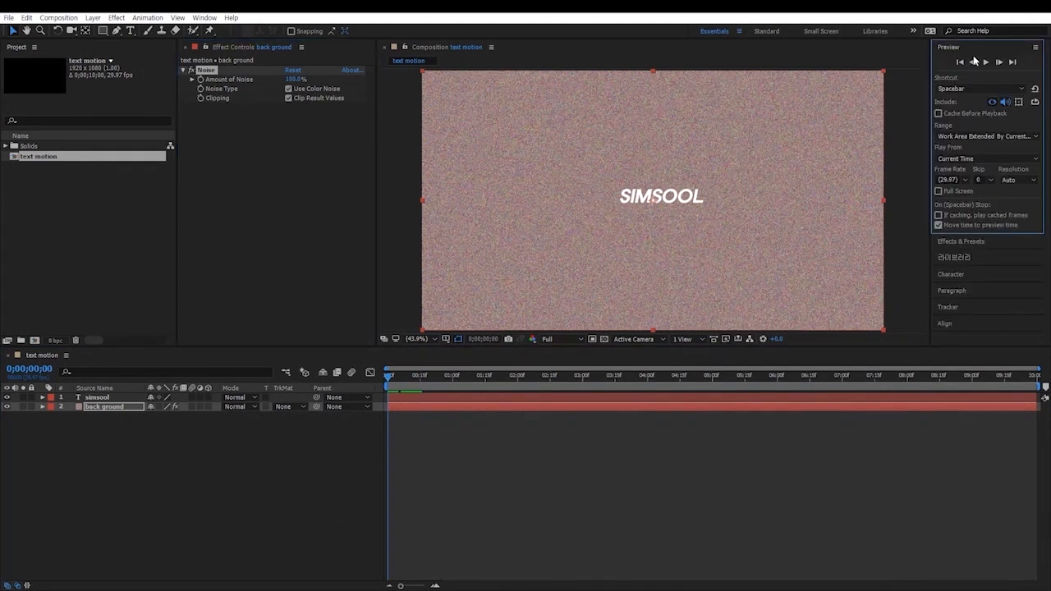
click(986, 62)
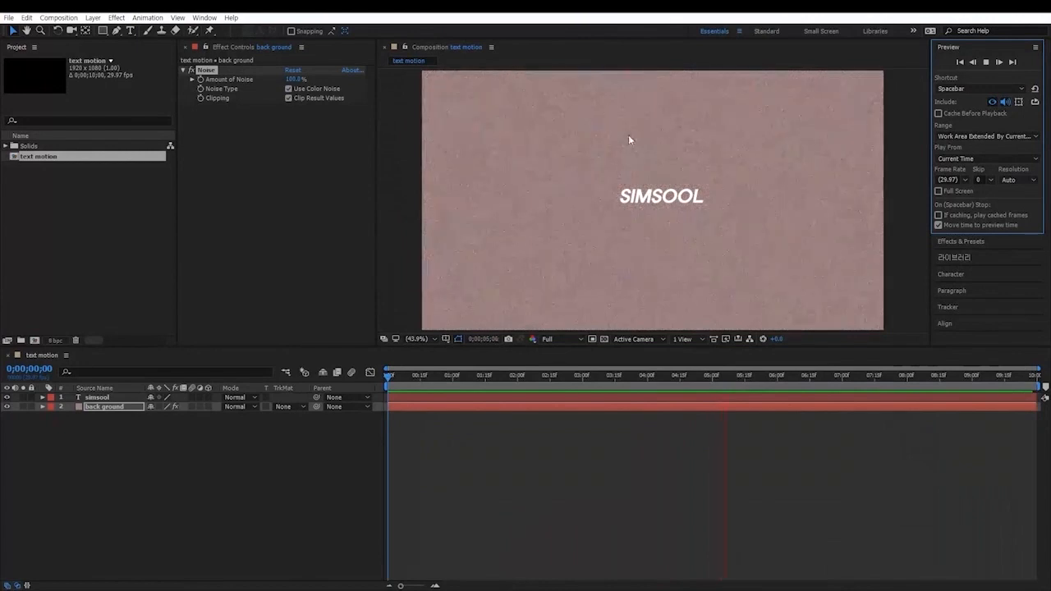
click(985, 62)
drag(856, 377, 257, 529)
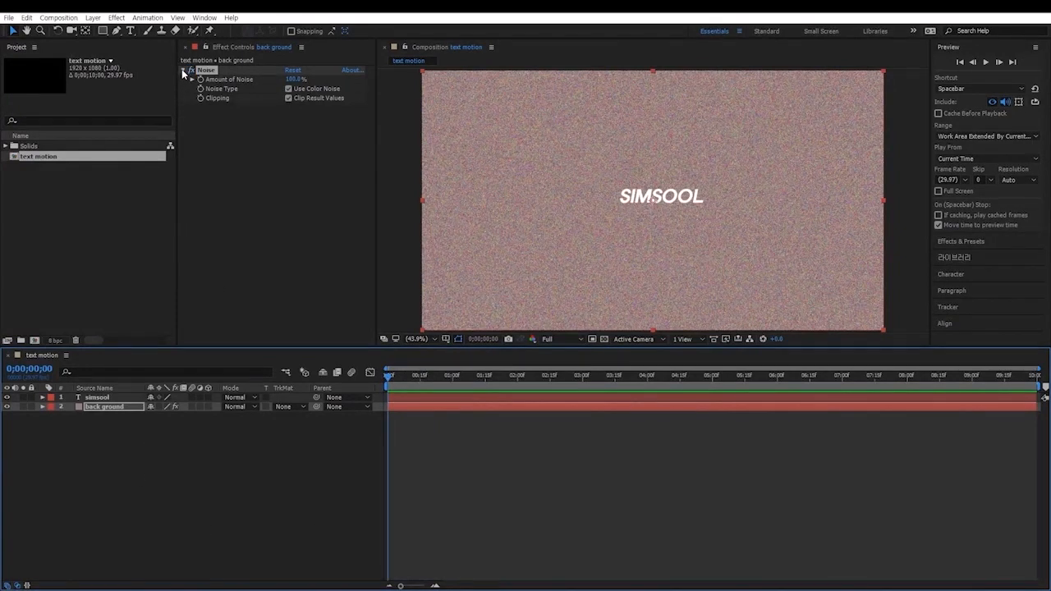
Delete the Noise effect from the back ground layer and reselect that layer.
click(200, 142)
click(204, 72)
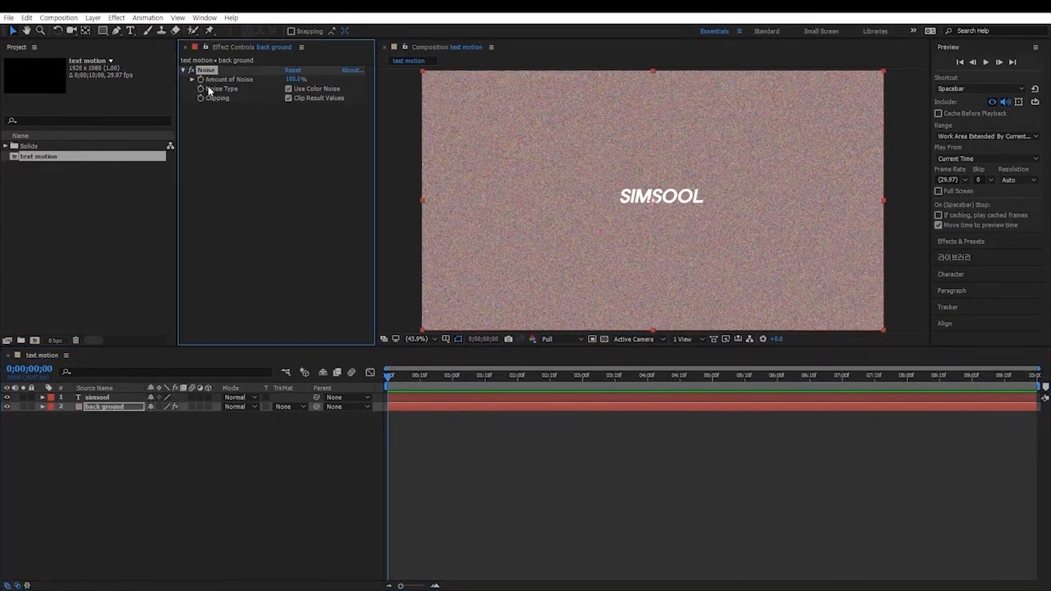
key(Delete)
click(104, 423)
click(102, 408)
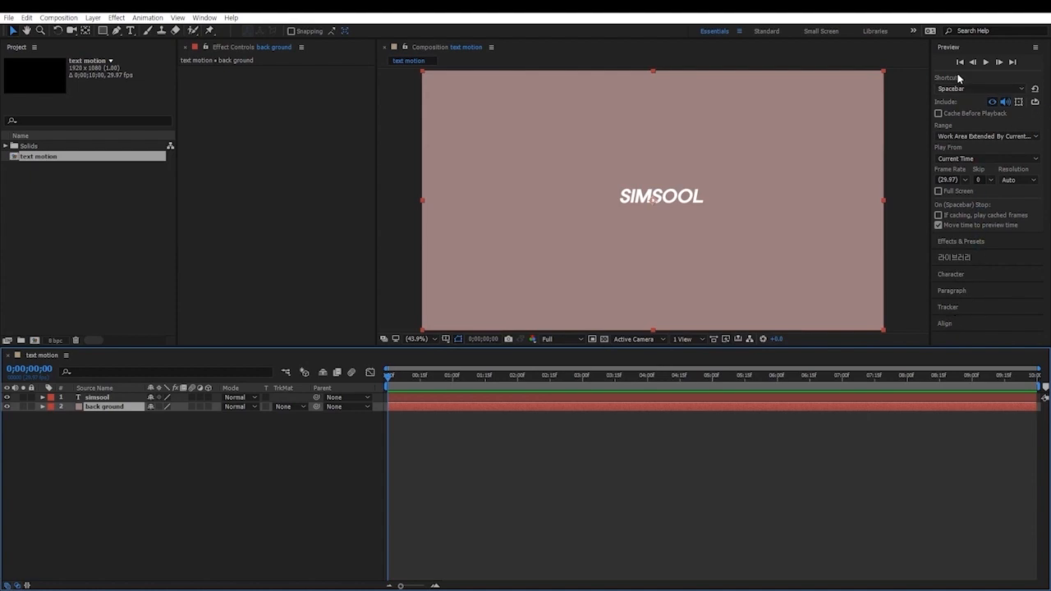
Try adding the Noise effect from Effects & Presets through the back ground layer's Effect Controls, and delete it again.
click(1034, 49)
click(988, 245)
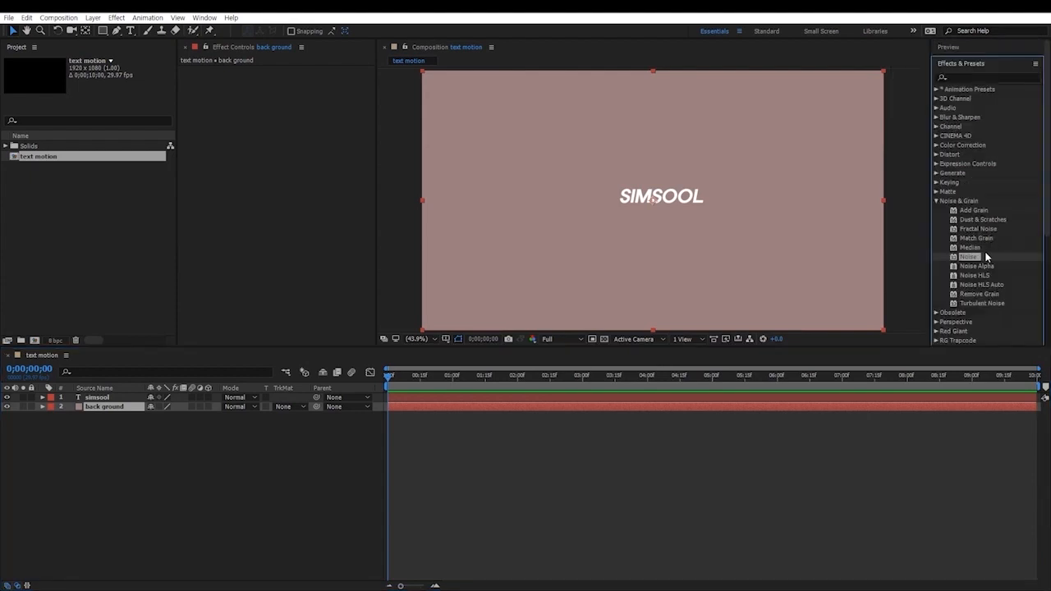
click(974, 258)
drag(970, 260, 295, 191)
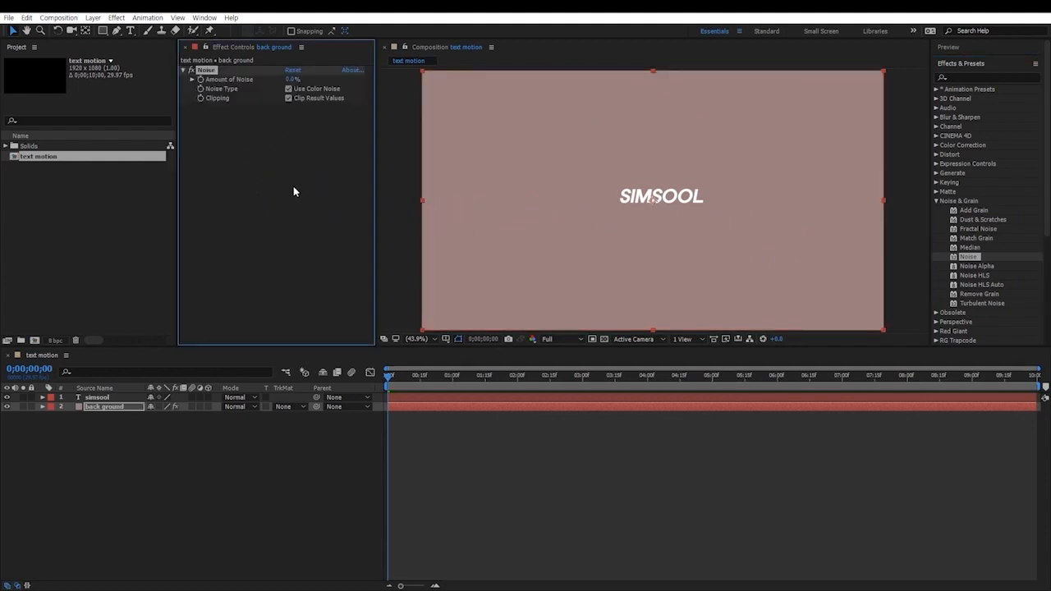
key(Delete)
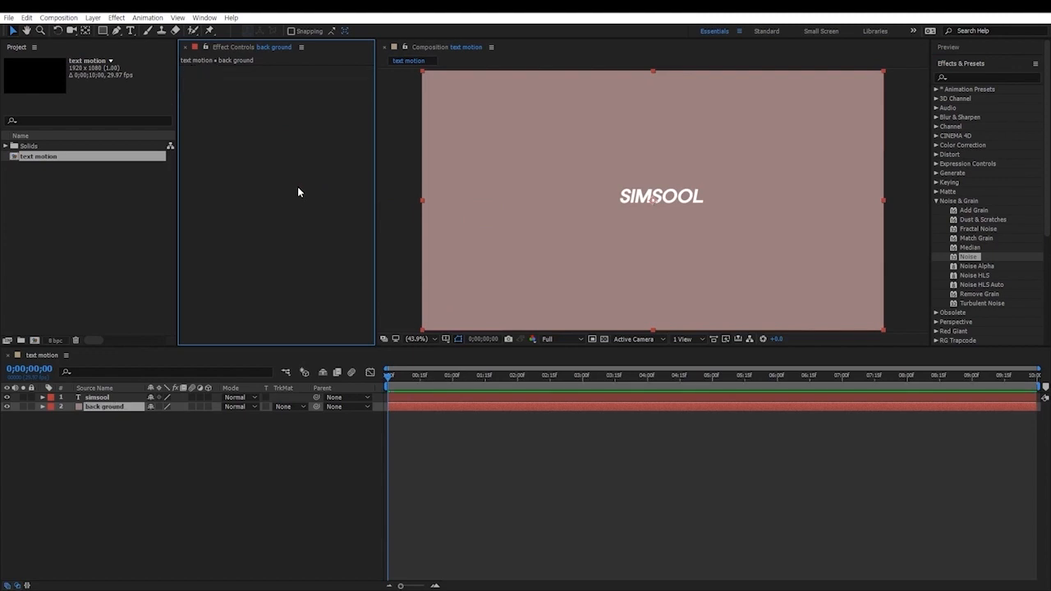
Try dropping the Noise effect onto the back ground layer's bar in the timeline, and remove it.
drag(970, 259, 463, 410)
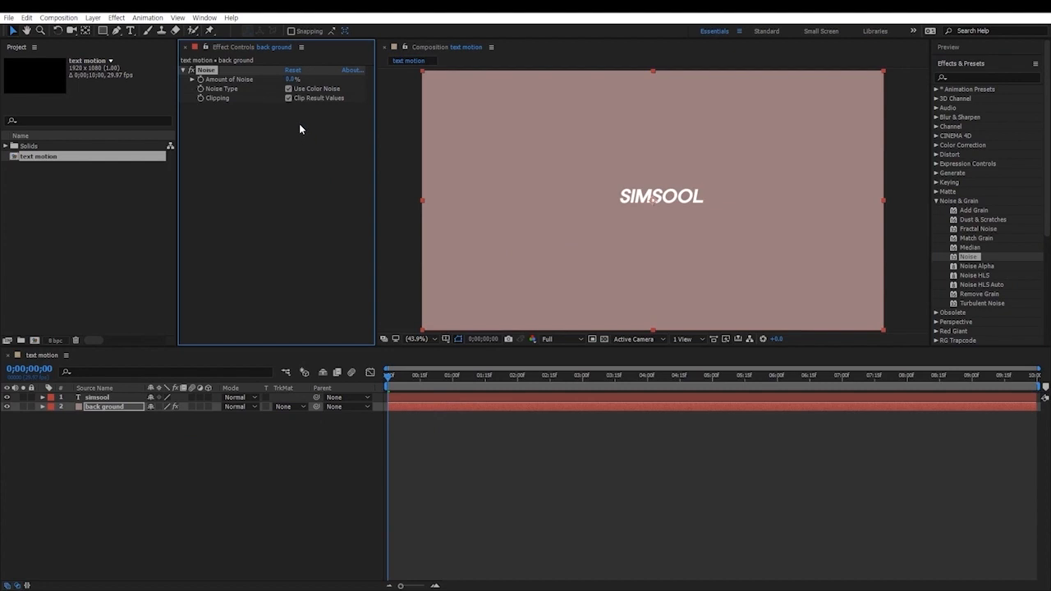
drag(292, 79, 333, 98)
key(Delete)
Reselect the back ground layer, try applying Noise directly from the effects list, and delete the effect.
click(262, 494)
click(112, 406)
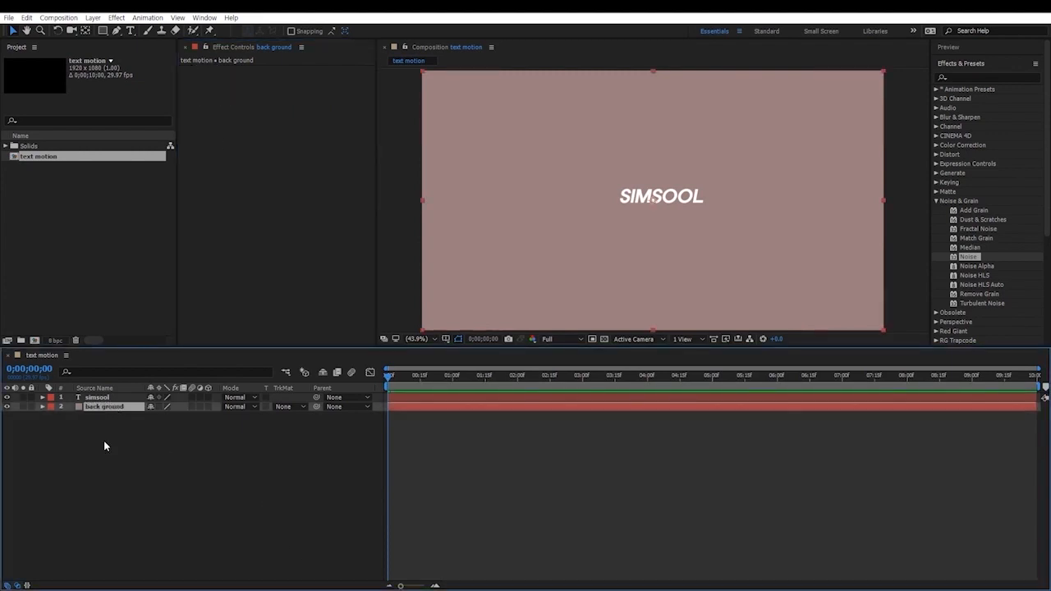
double_click(971, 257)
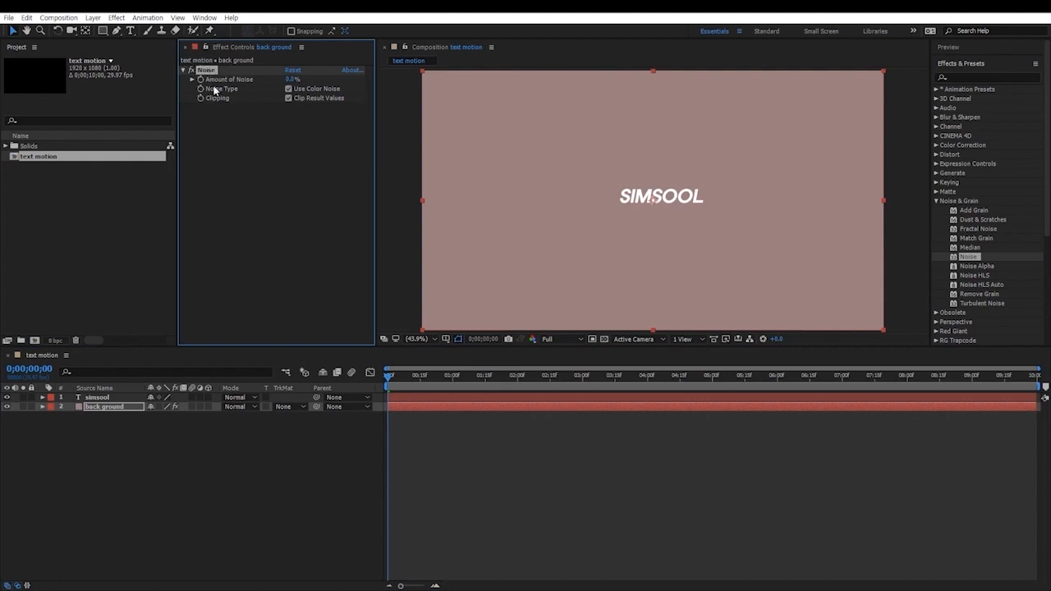
key(Delete)
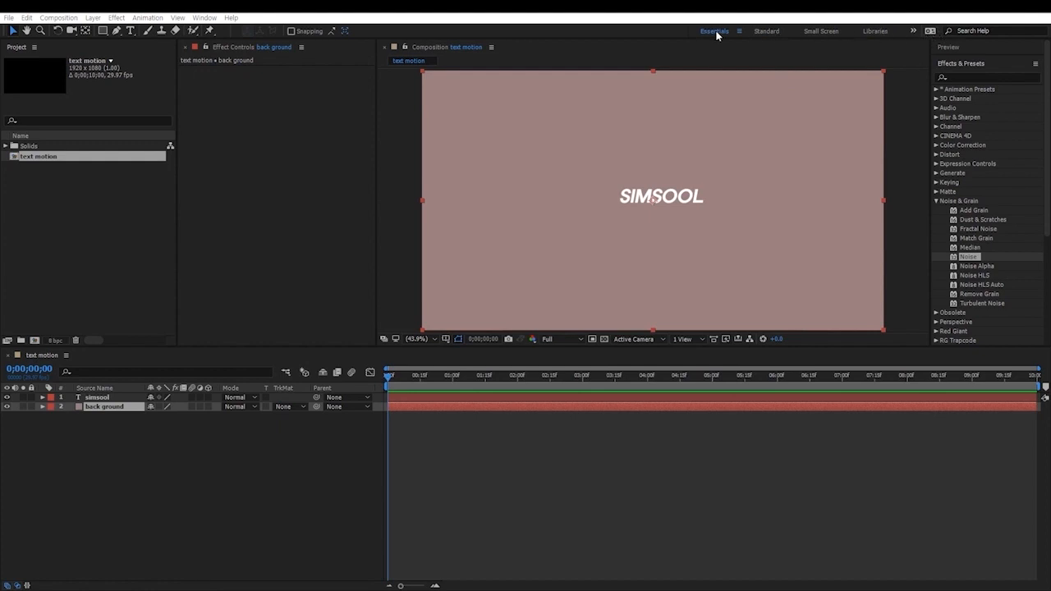
Look through the Animation, Effects, Minimal and Paint workspaces in turn.
click(913, 31)
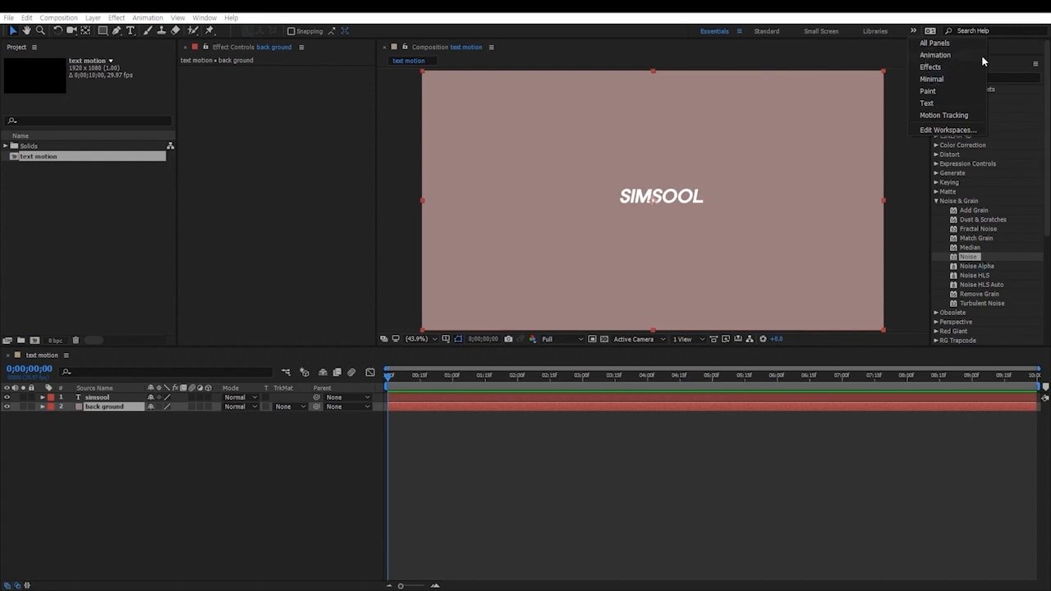
click(938, 56)
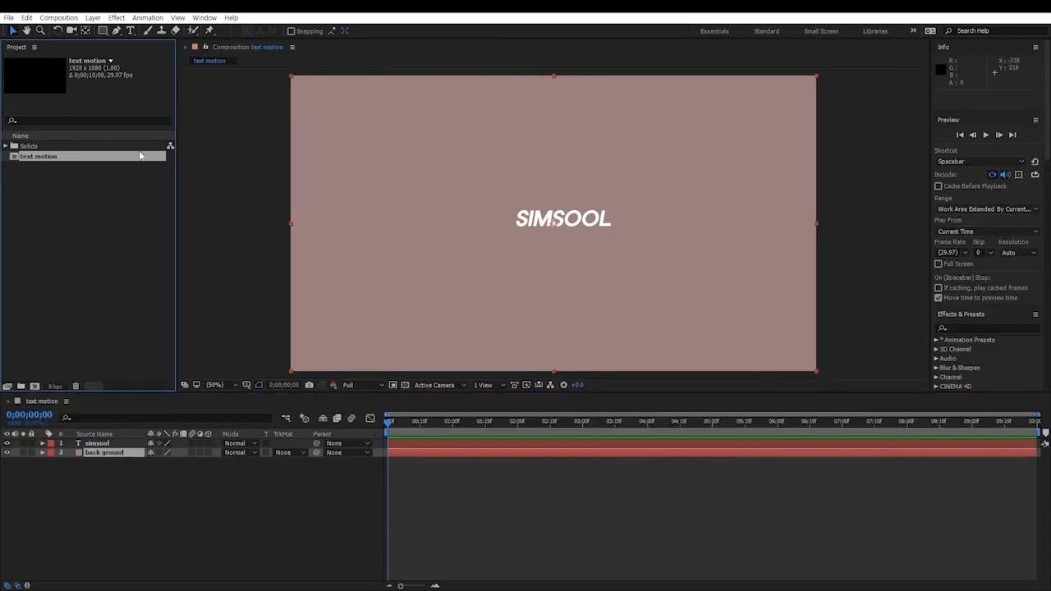
click(913, 31)
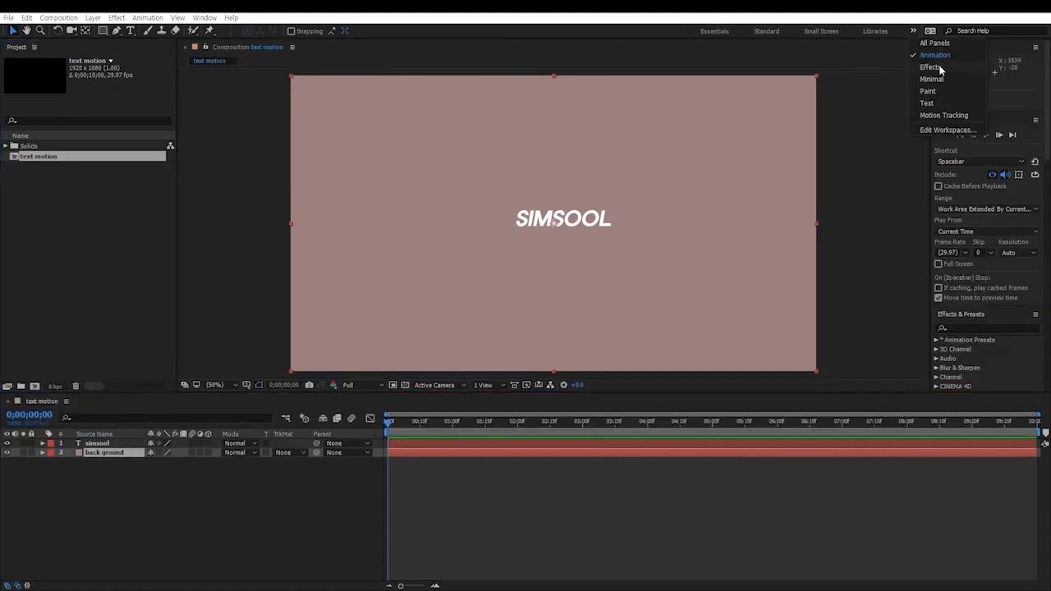
click(935, 67)
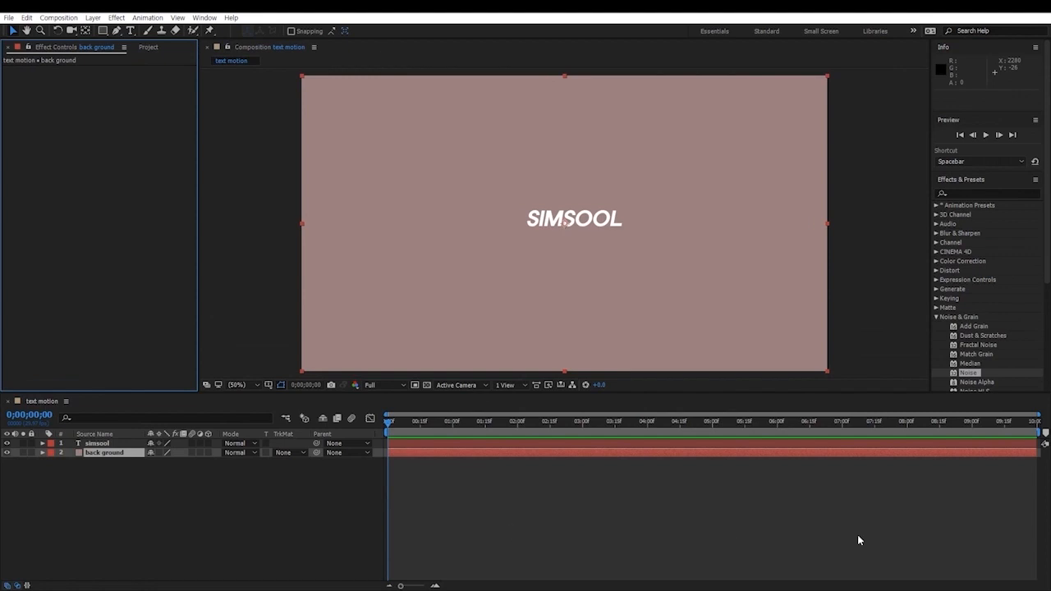
click(913, 30)
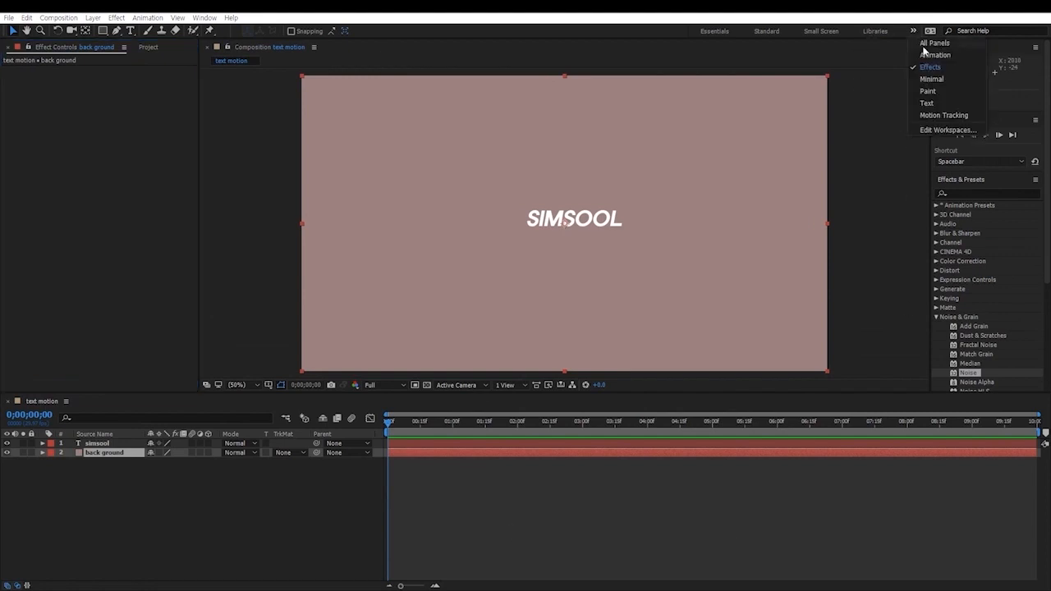
click(926, 76)
click(913, 31)
click(928, 91)
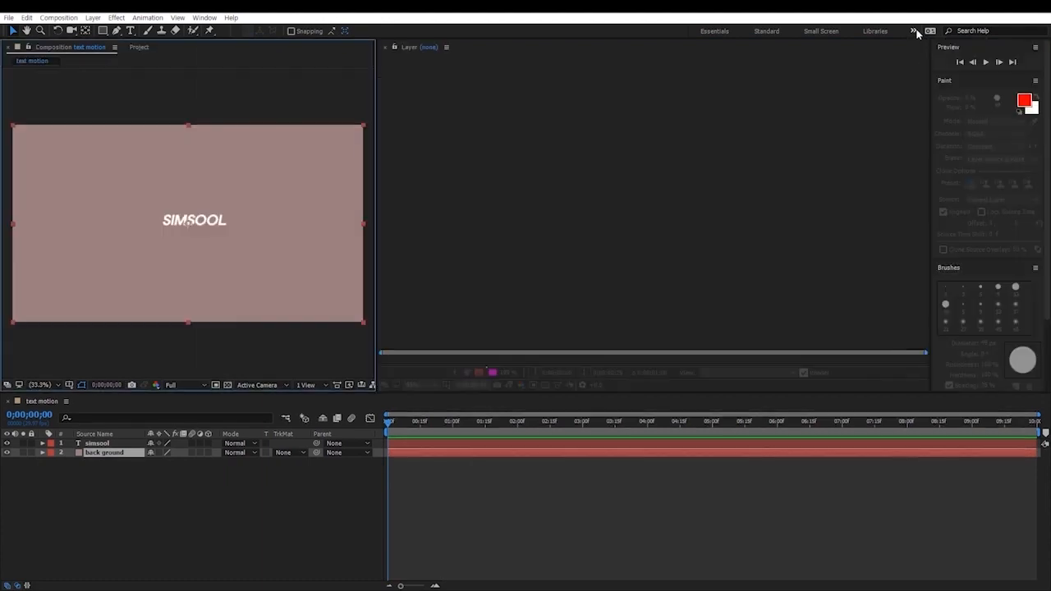
Compare the Effects and All Panels workspaces, and settle on the Effects workspace.
click(914, 31)
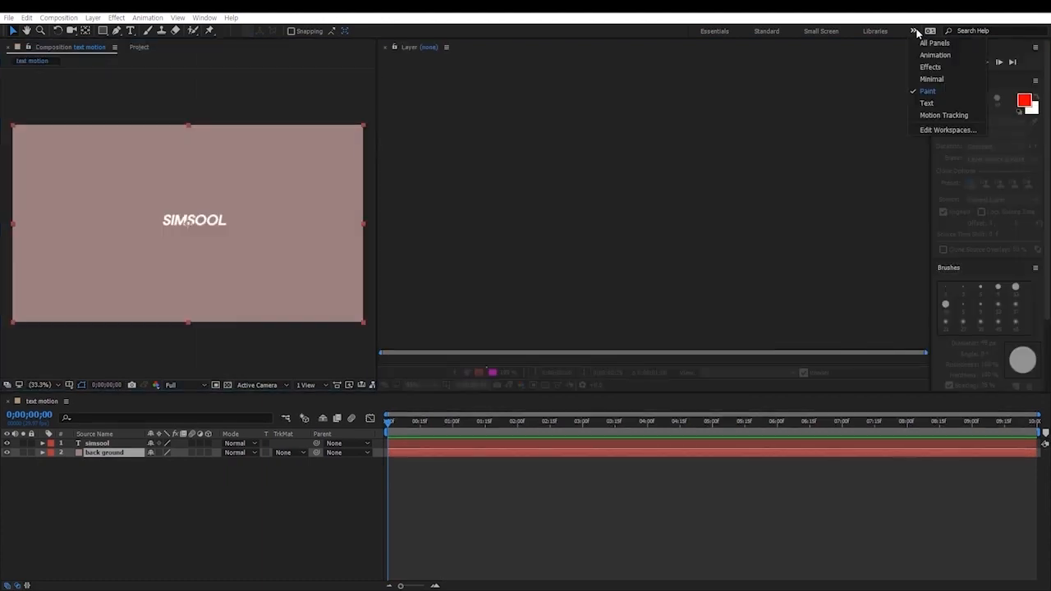
click(936, 68)
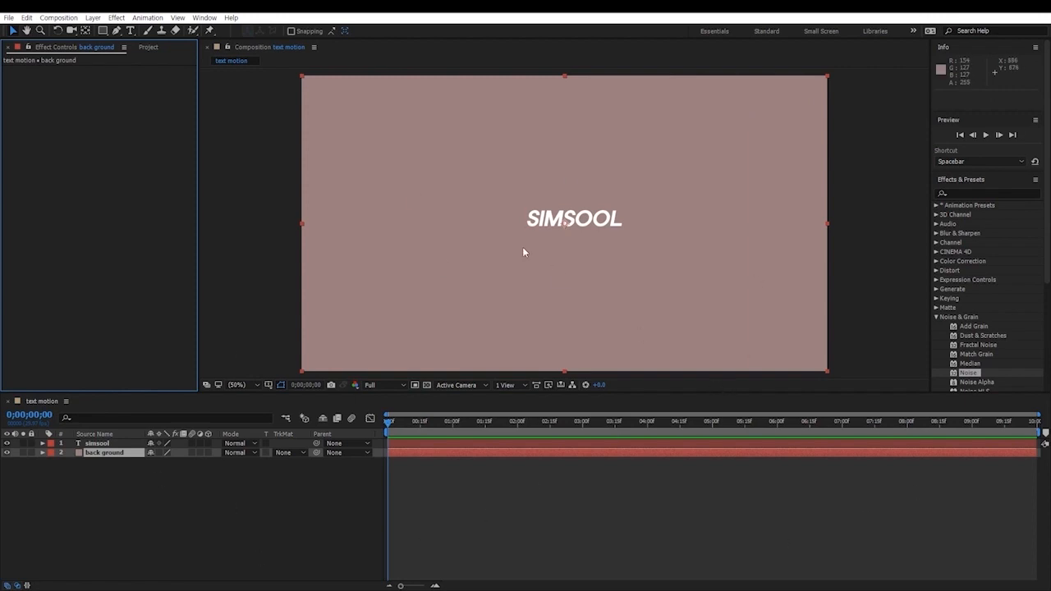
click(914, 32)
click(935, 43)
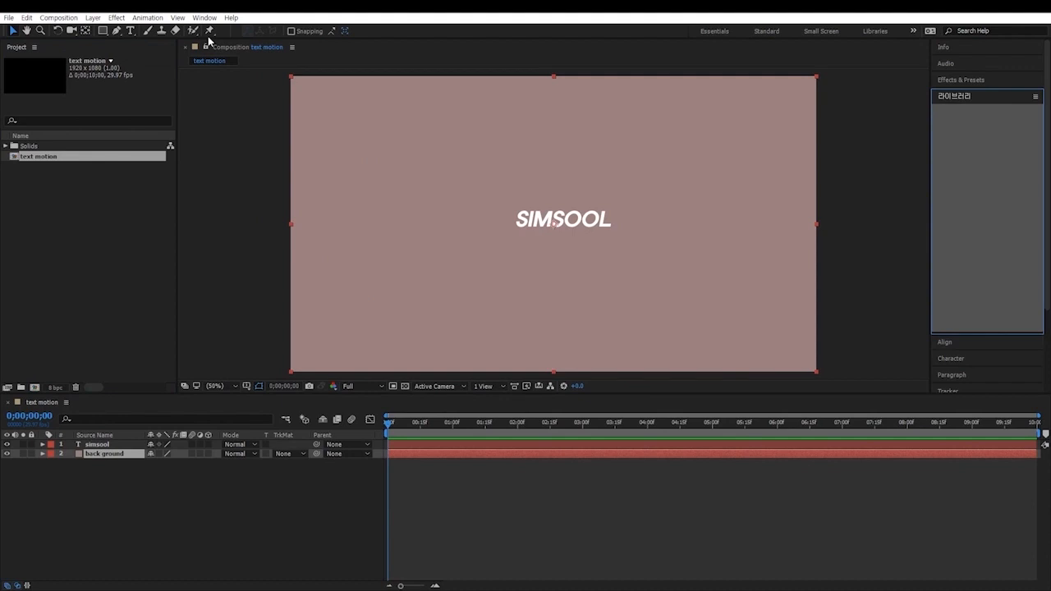
click(913, 32)
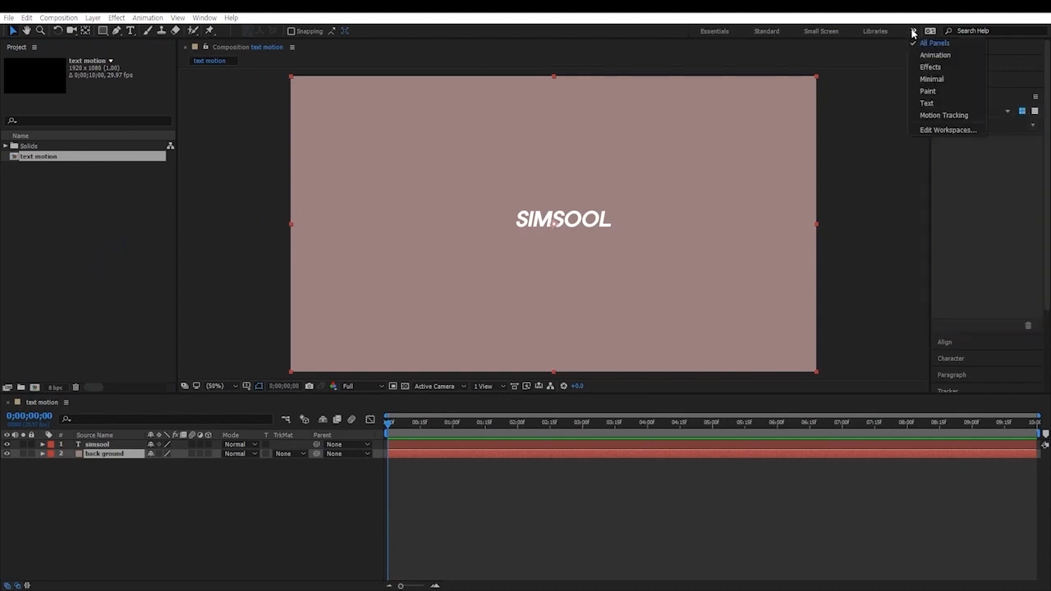
click(941, 67)
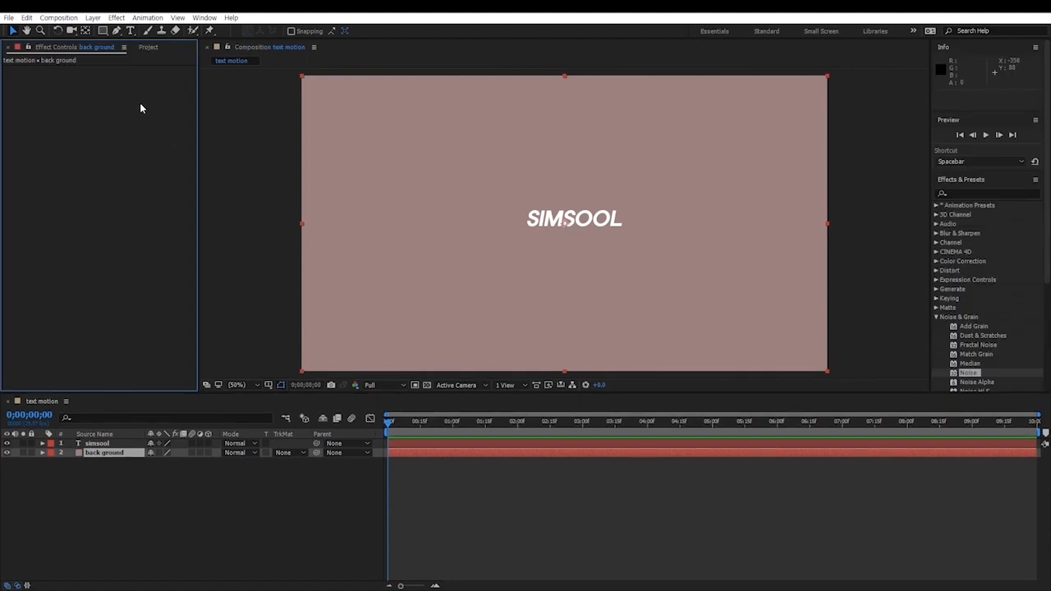
Examine the grouped Effect Controls and Project panels by alternating between them and checking their options.
click(147, 47)
click(47, 47)
click(90, 47)
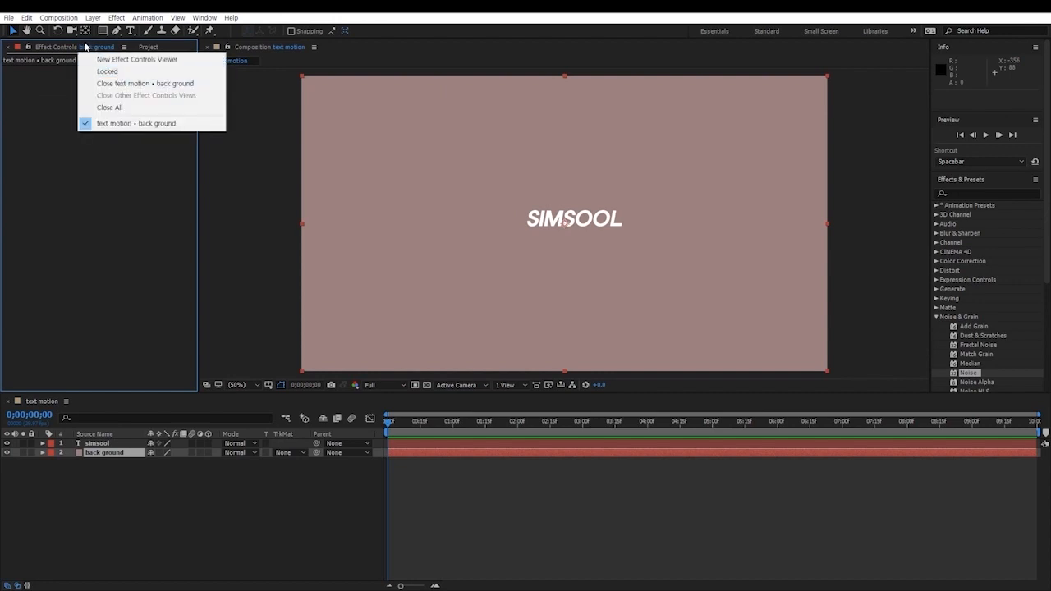
click(126, 49)
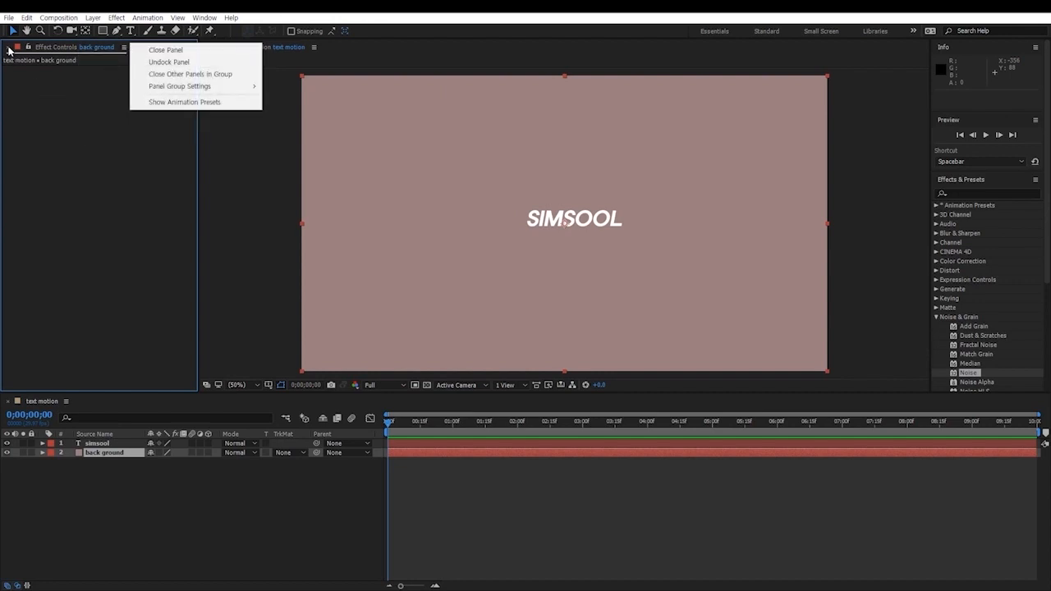
click(45, 50)
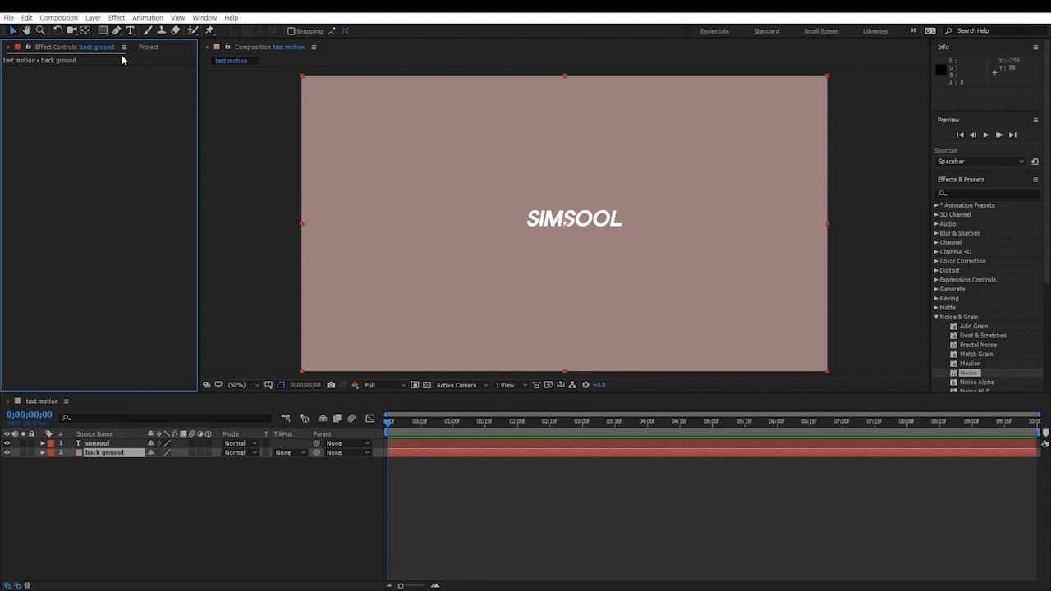
click(149, 47)
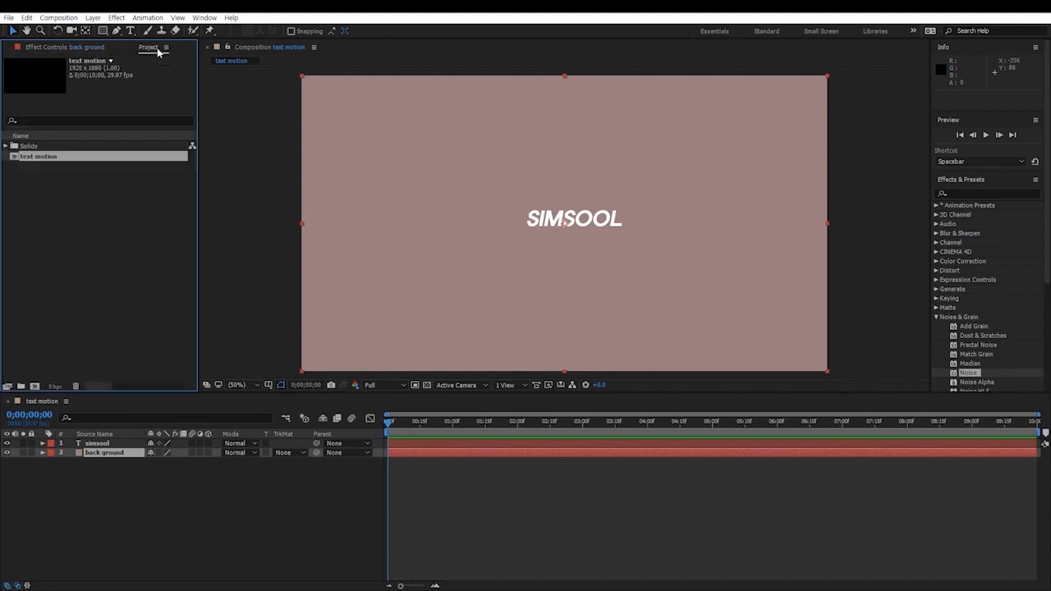
click(93, 48)
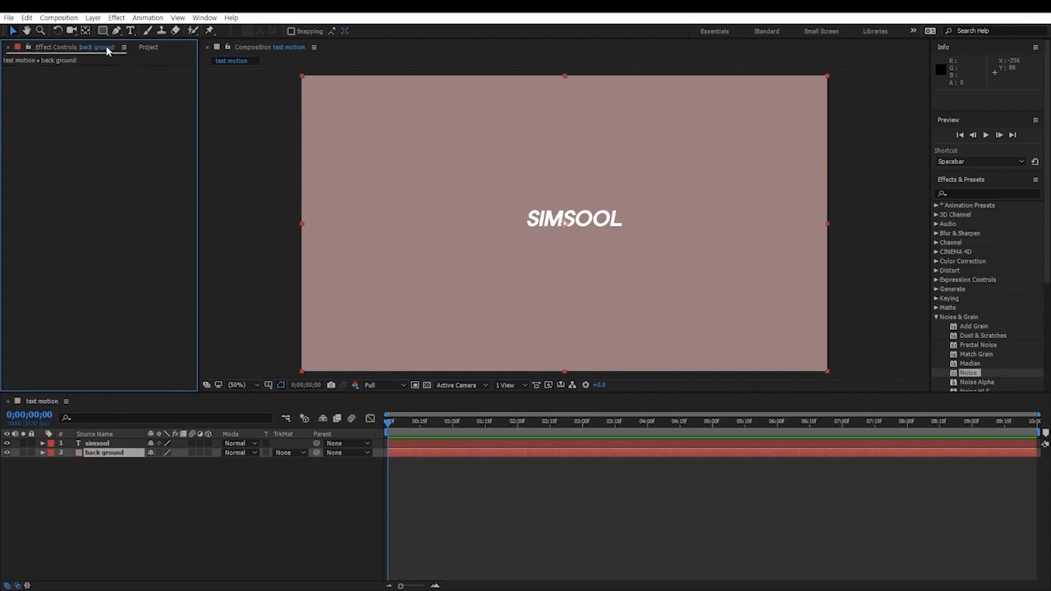
click(148, 48)
click(166, 46)
click(148, 51)
Dock the Project panel separately, try regrouping Effect Controls with it, and place Effect Controls in its own column between Project and Composition.
drag(148, 49, 22, 102)
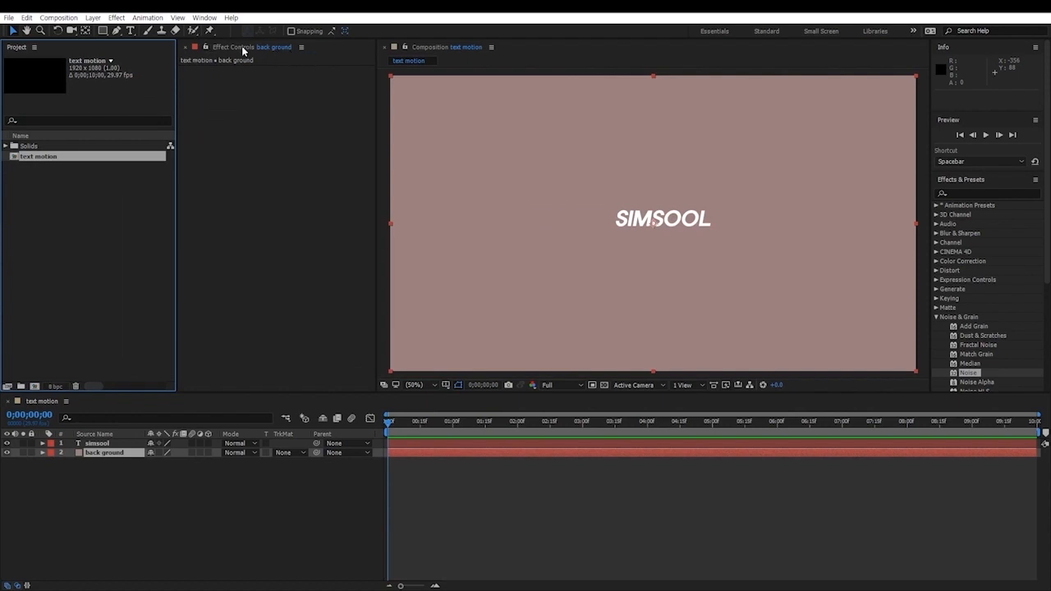
drag(242, 46, 388, 113)
drag(235, 52, 82, 59)
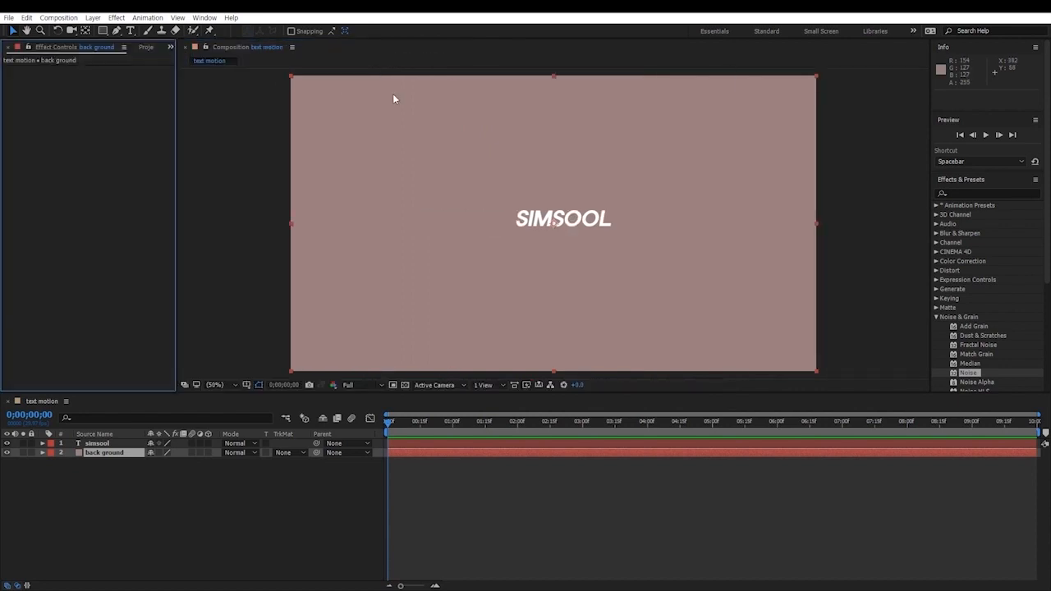
drag(47, 49, 205, 91)
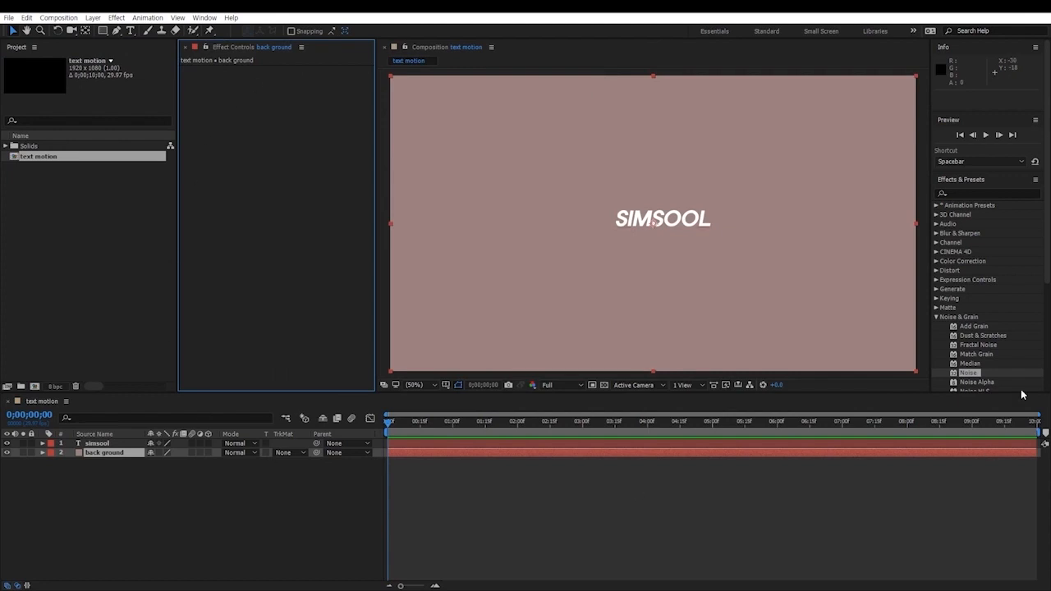
click(95, 463)
click(92, 454)
click(96, 444)
click(110, 479)
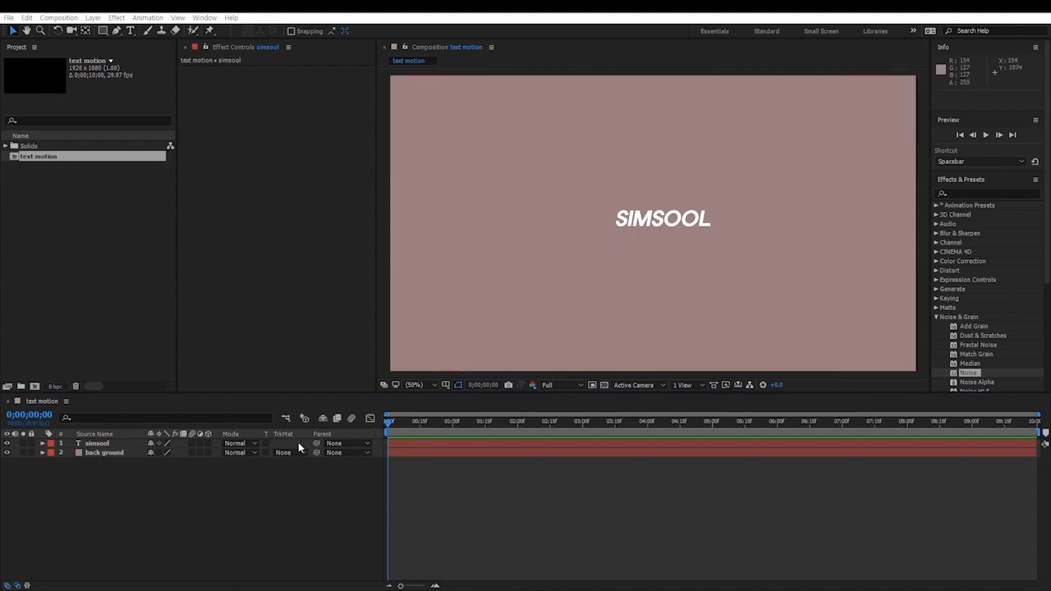
Select the simsool text layer, then display the Character panel below the collapsed Effects & Presets and enlarge it to show all its text settings.
click(97, 443)
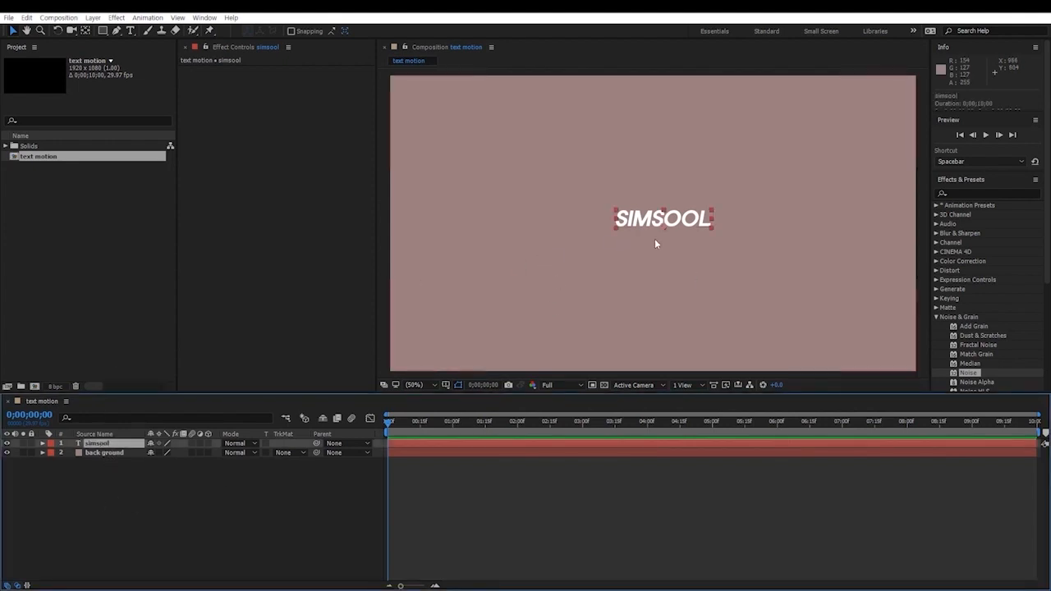
click(425, 386)
click(438, 400)
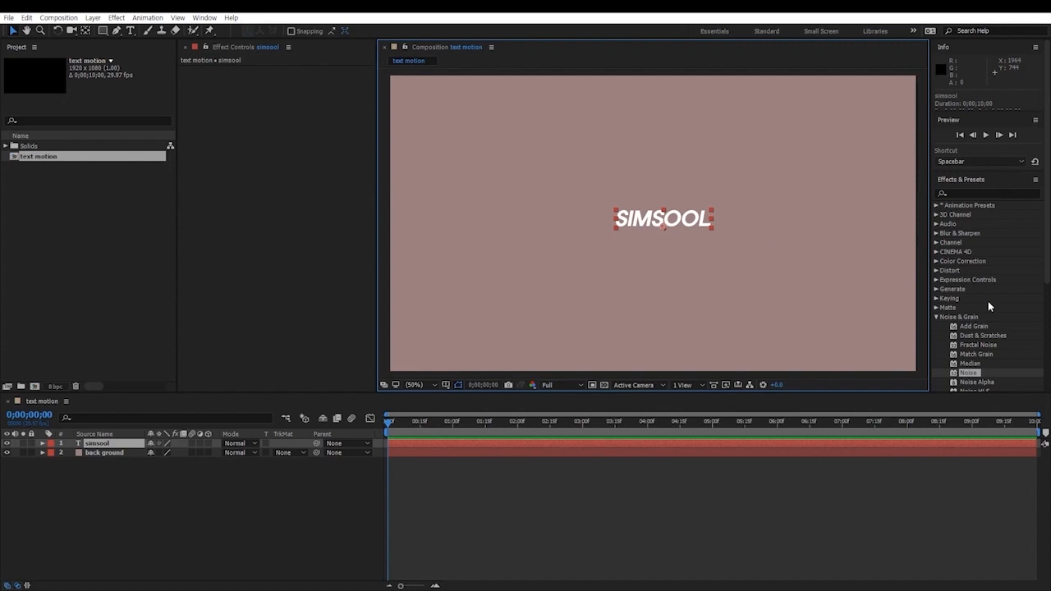
click(984, 180)
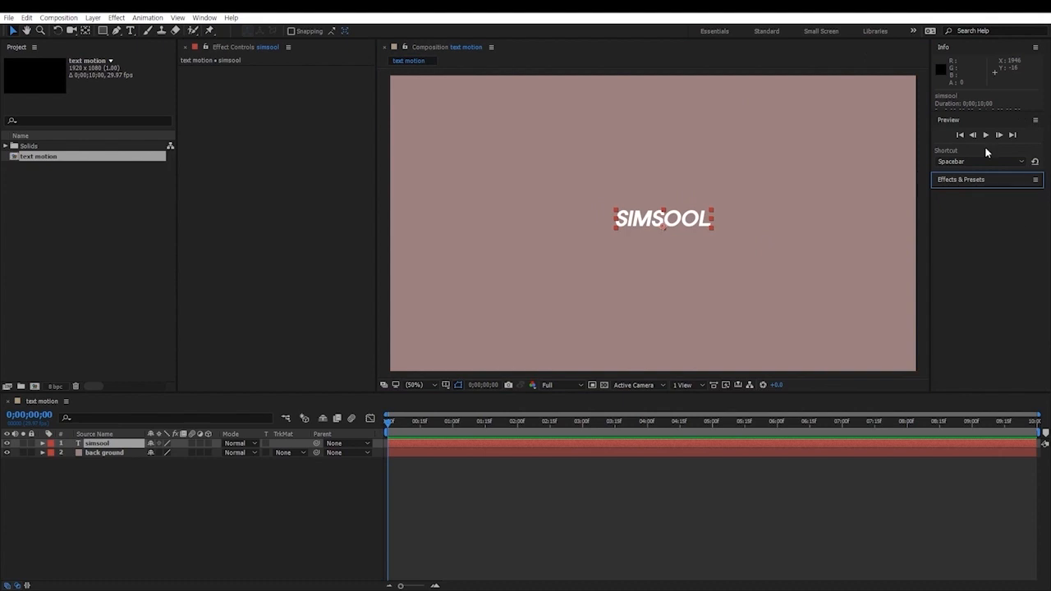
click(205, 18)
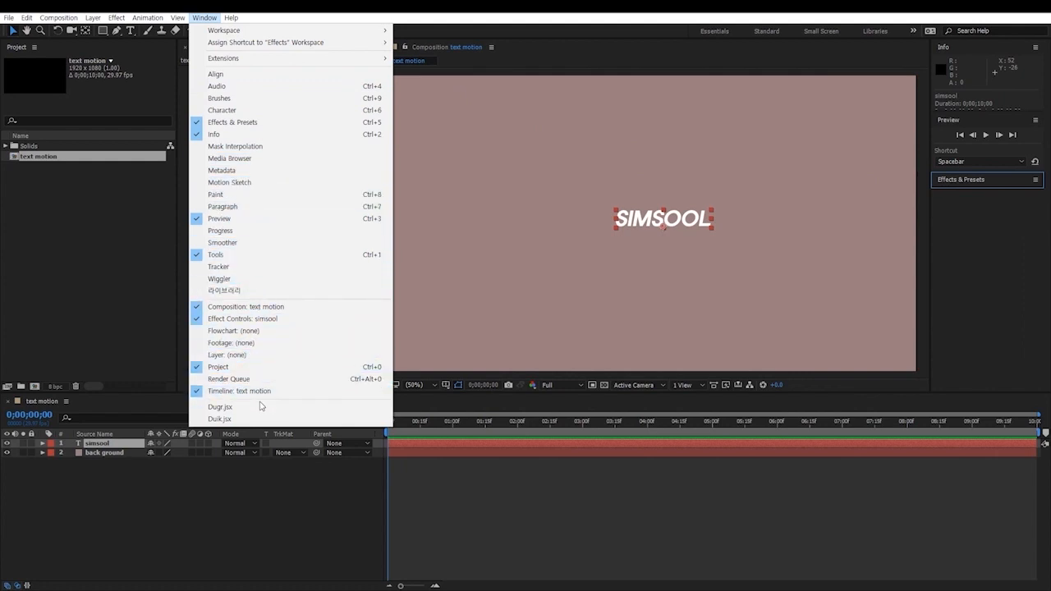
click(238, 110)
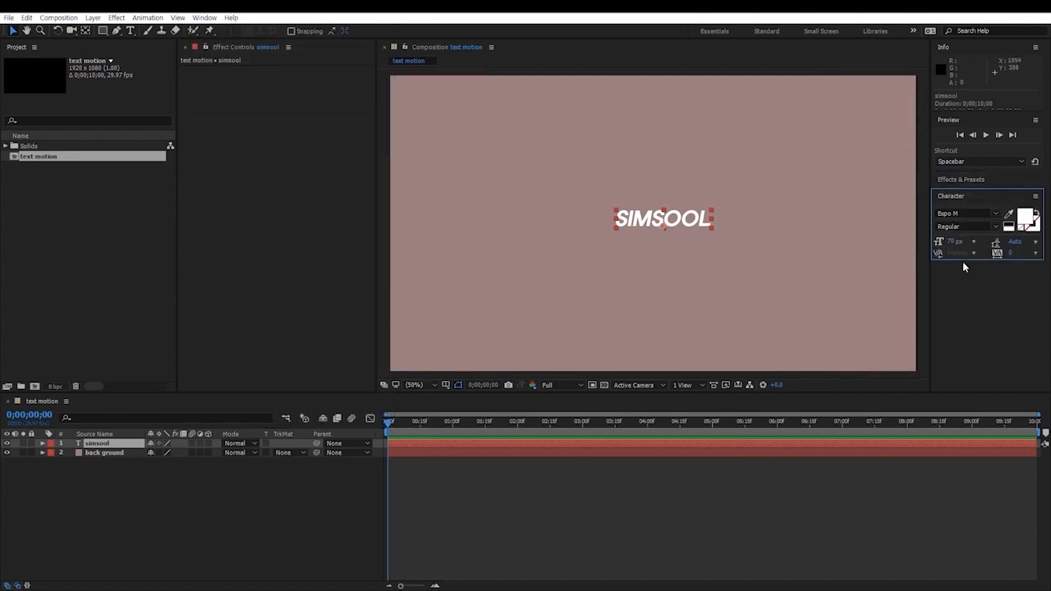
drag(963, 261, 966, 332)
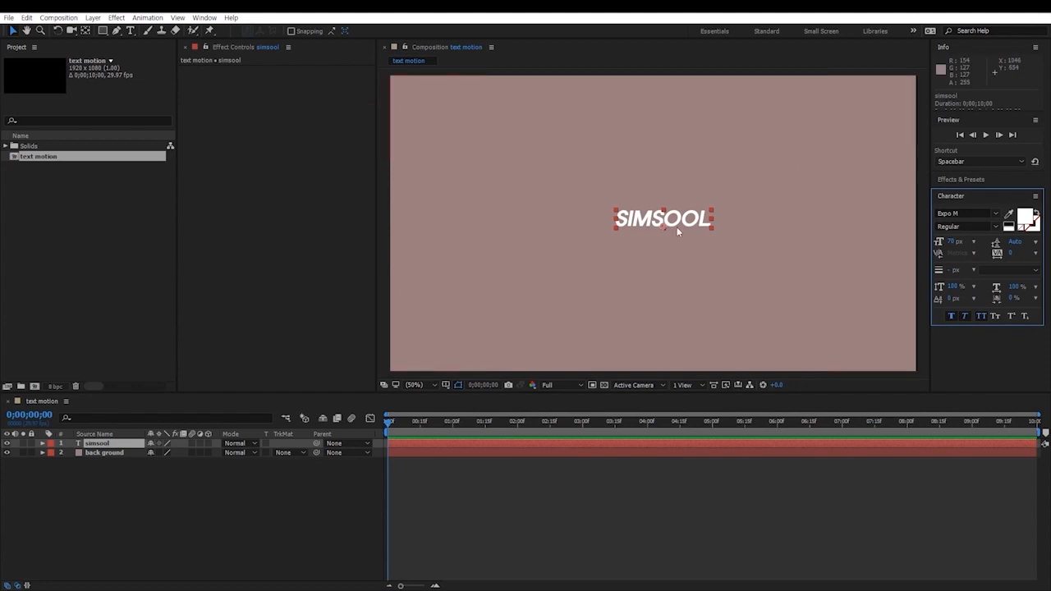
Try red FF5959 and dark brown 4C2C2C as the text color, compare with the preview off and on, and return to white.
click(1025, 218)
text(FF5959)
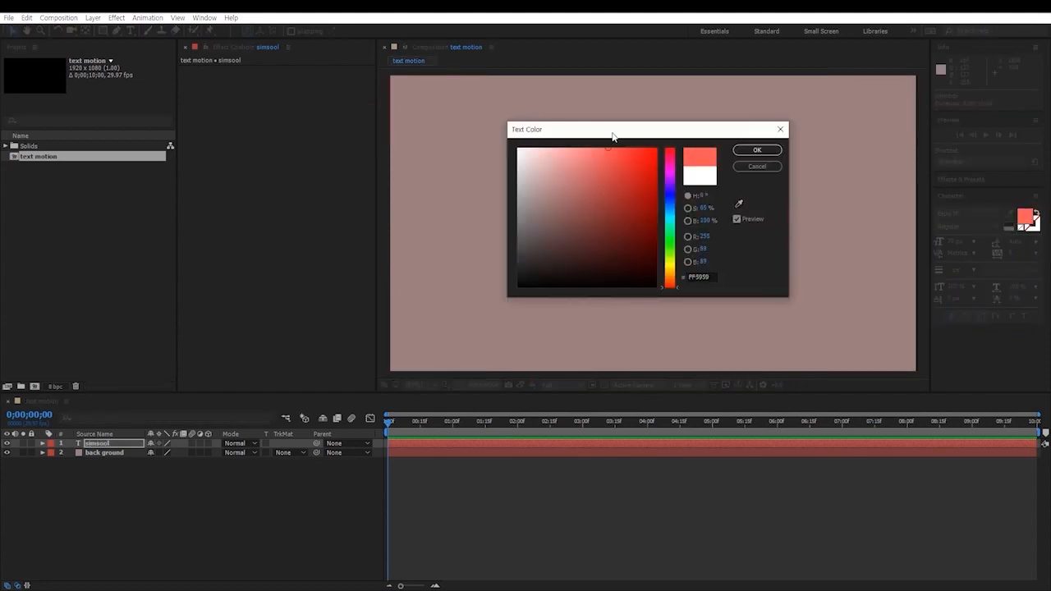
drag(698, 136, 492, 140)
mouse_move(304, 206)
mouse_down()
mouse_move(274, 208)
mouse_move(234, 253)
mouse_up()
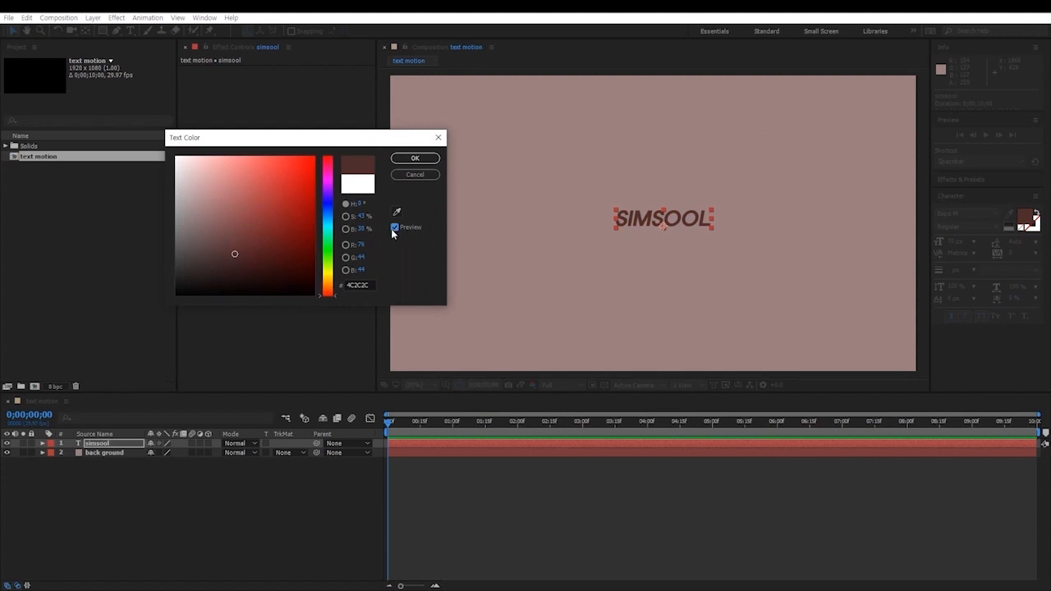
click(391, 228)
click(391, 228)
click(391, 228)
click(390, 228)
click(390, 228)
click(388, 229)
mouse_move(306, 205)
mouse_down()
mouse_move(284, 180)
mouse_move(254, 205)
mouse_move(252, 100)
mouse_move(230, 179)
mouse_move(93, 103)
mouse_up()
click(415, 161)
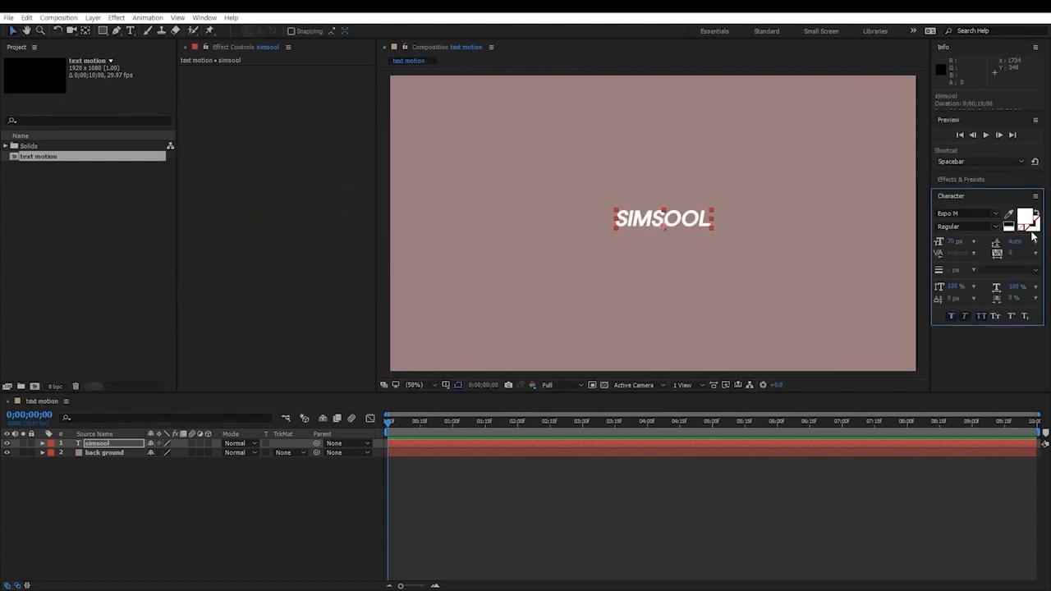
Try font sizes of 100 px and 114 px on the SIMSOOL text, inspect it up close, and settle on 131 px.
mouse_move(958, 245)
mouse_down()
mouse_move(1014, 245)
mouse_move(943, 246)
mouse_up()
click(954, 242)
text(100)
key(Return)
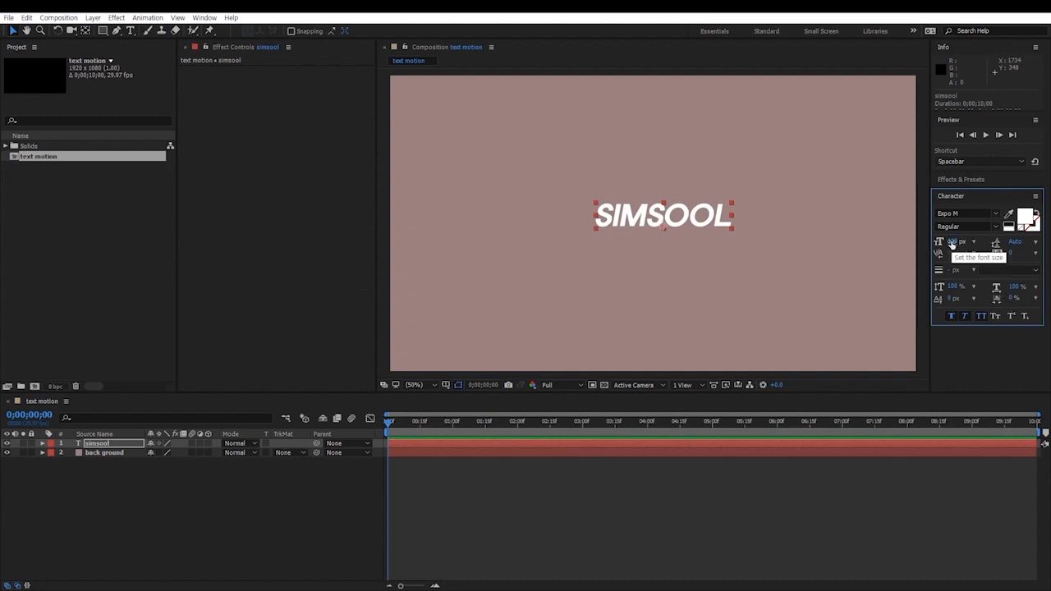
mouse_move(952, 244)
mouse_down()
mouse_move(940, 244)
mouse_move(982, 243)
mouse_move(964, 243)
mouse_move(977, 244)
mouse_move(946, 184)
mouse_move(944, 244)
mouse_move(932, 244)
mouse_move(965, 240)
mouse_move(949, 242)
mouse_move(955, 196)
mouse_move(956, 240)
mouse_up()
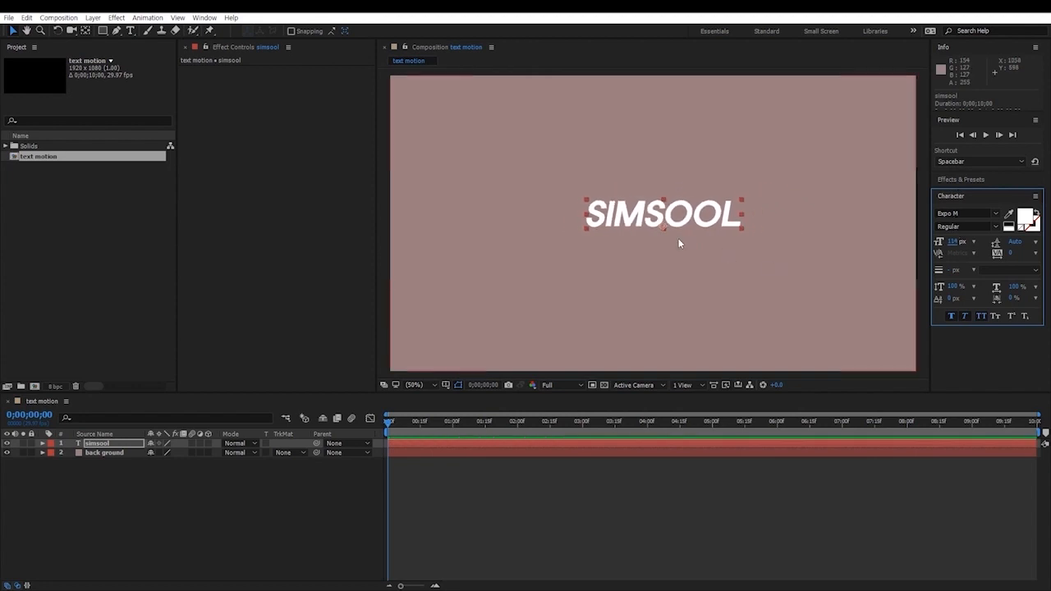
scroll(667, 231, up, 2)
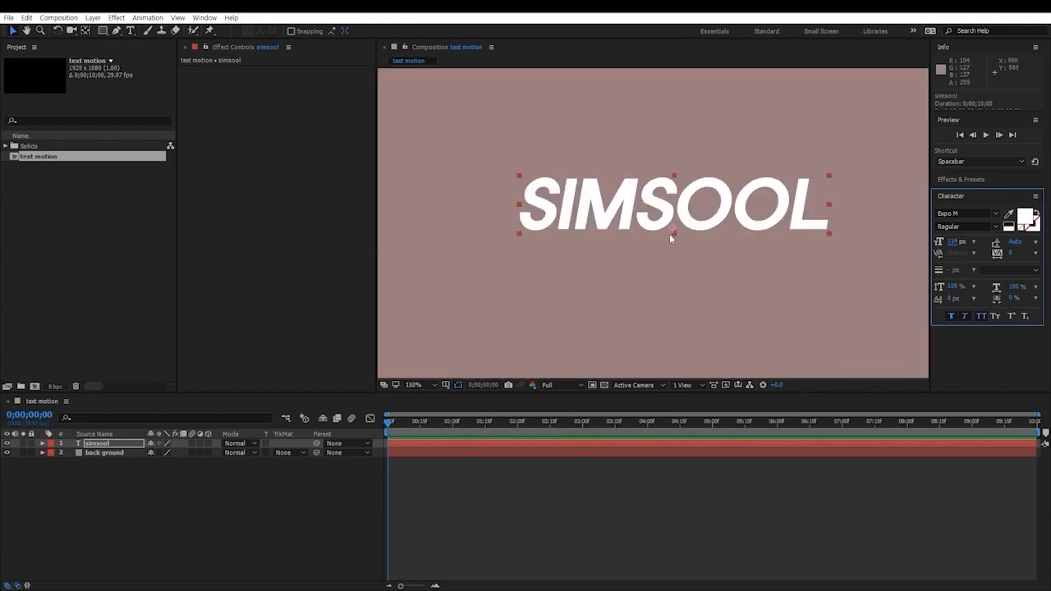
scroll(679, 231, up, 2)
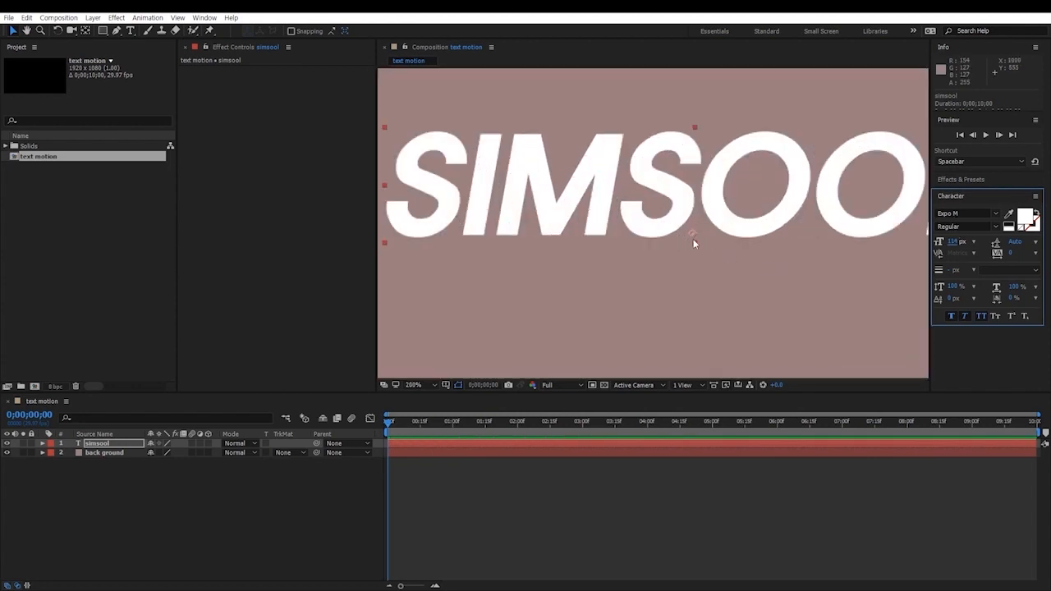
scroll(696, 242, down, 4)
drag(953, 241, 949, 219)
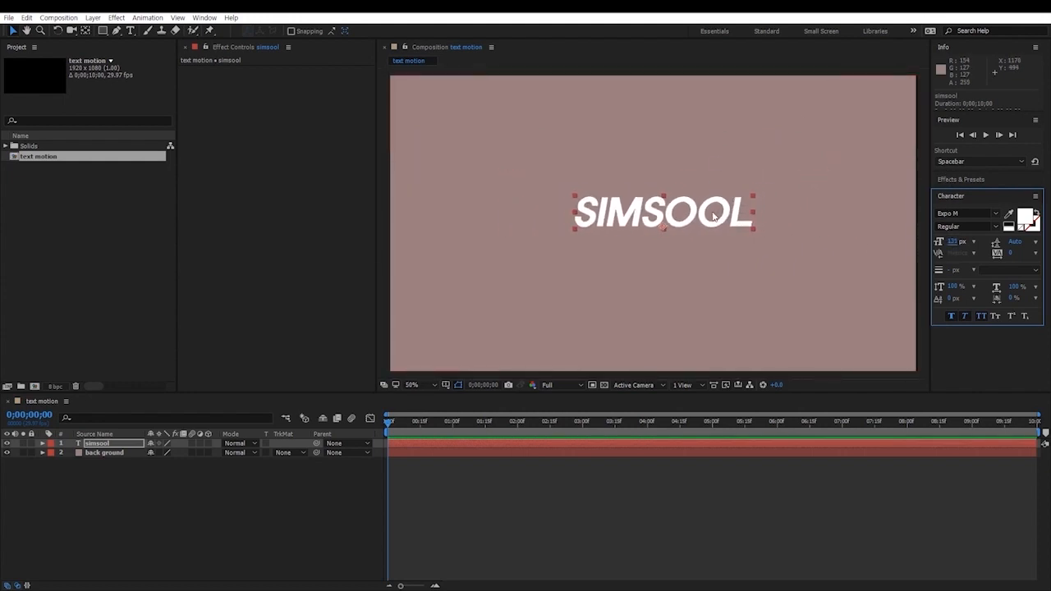
Move the SIMSOOL text's anchor point from its baseline to the middle of the word, and return to the Selection tool.
click(85, 31)
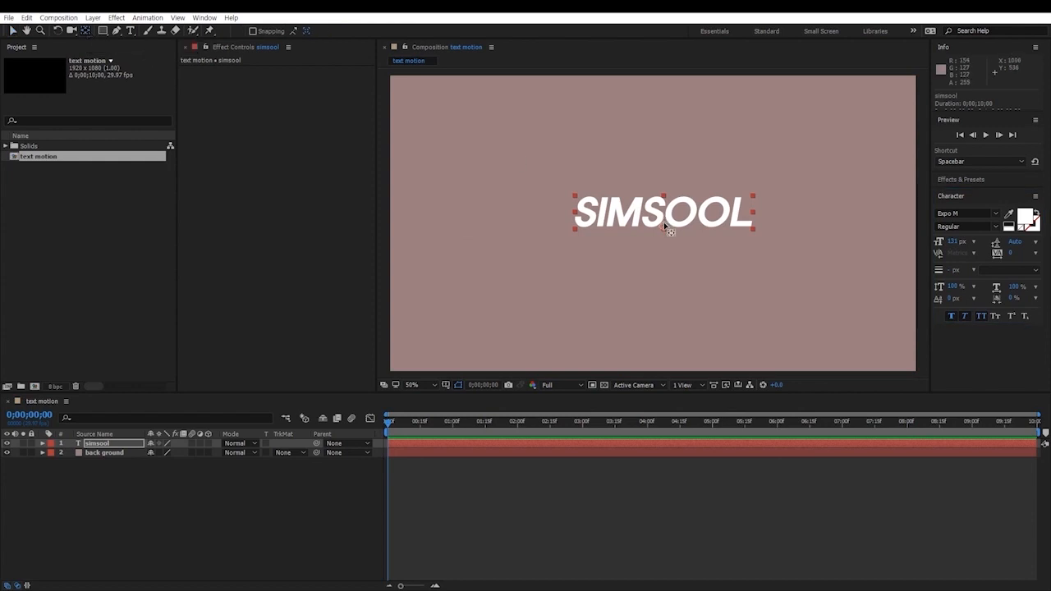
mouse_move(669, 233)
mouse_down()
mouse_move(656, 215)
mouse_move(604, 217)
mouse_move(574, 194)
mouse_move(665, 205)
mouse_move(665, 217)
mouse_move(585, 212)
mouse_move(667, 215)
mouse_up()
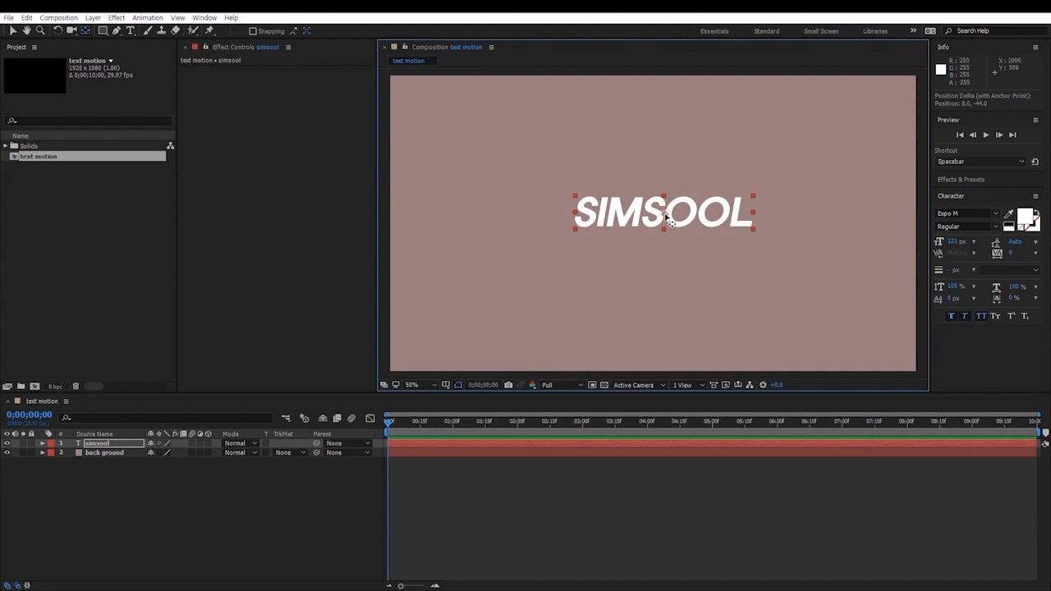
drag(666, 215, 662, 213)
key(v)
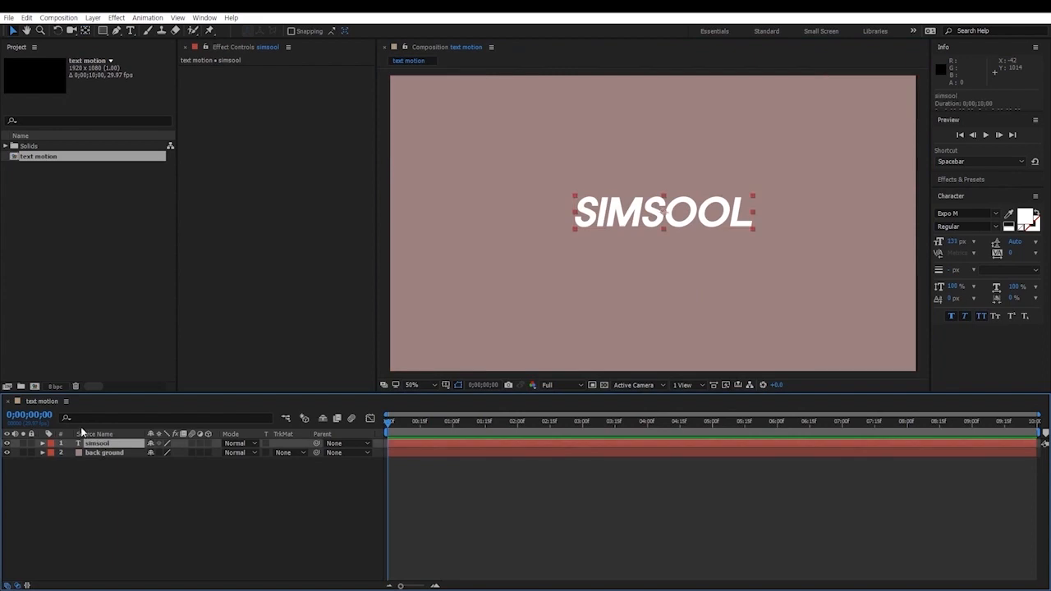
Reveal the simsool layer's Position, try shifting it down to Y 623.9 and undo that, then shift it right to X 1138.7.
click(127, 504)
click(94, 443)
key(p)
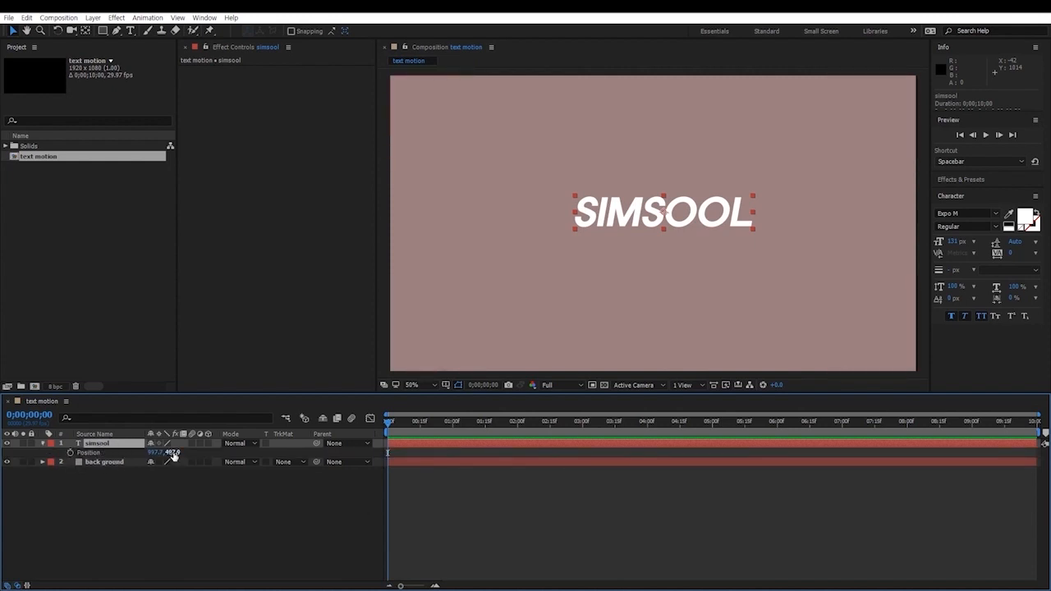
drag(173, 456, 230, 462)
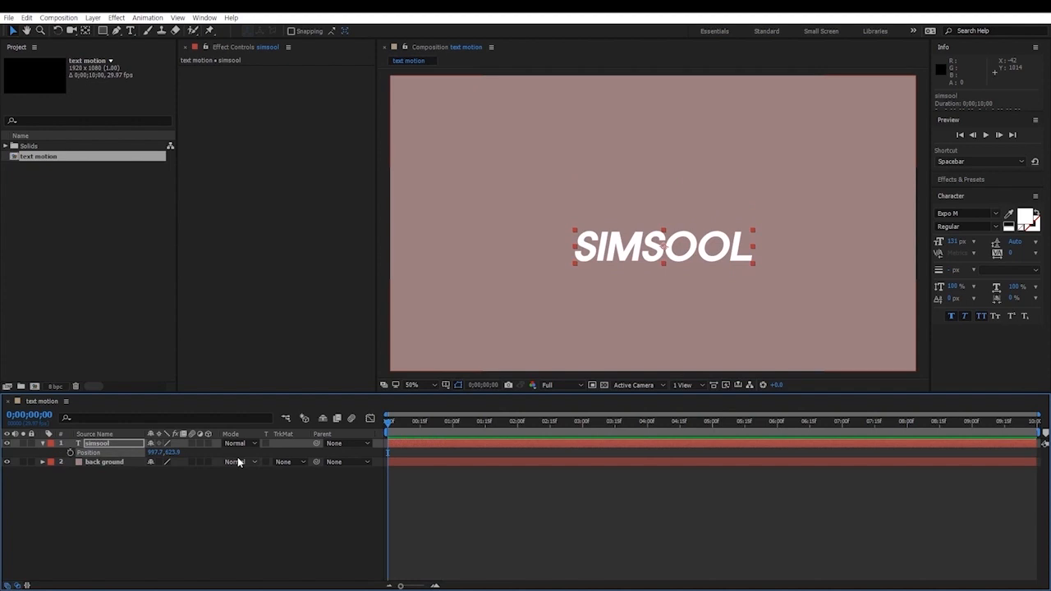
key(ctrl+z)
drag(153, 452, 230, 453)
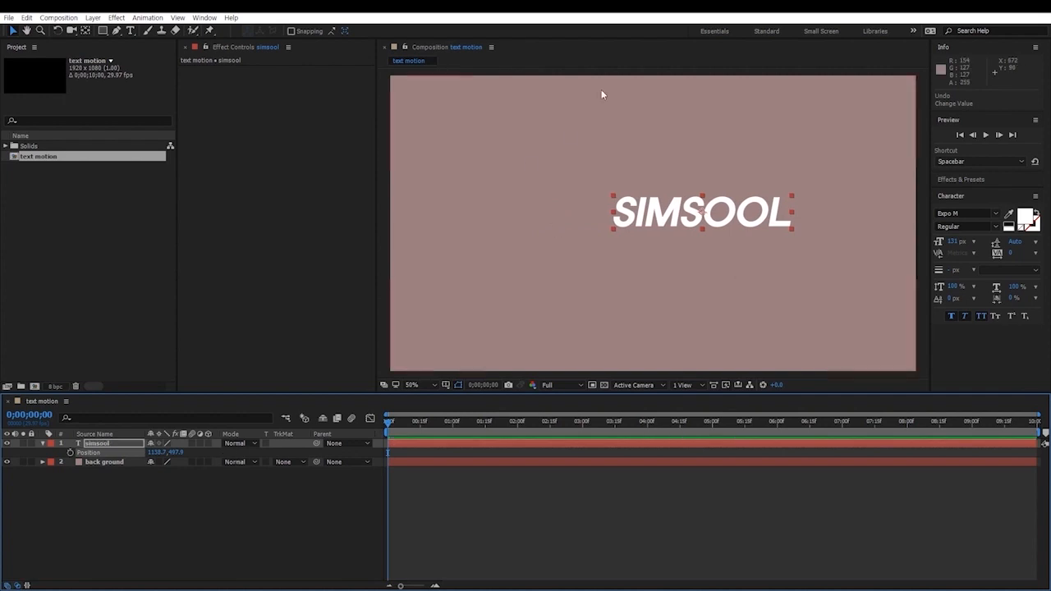
Show the Align panel and center the SIMSOOL text horizontally and vertically in the composition.
click(205, 19)
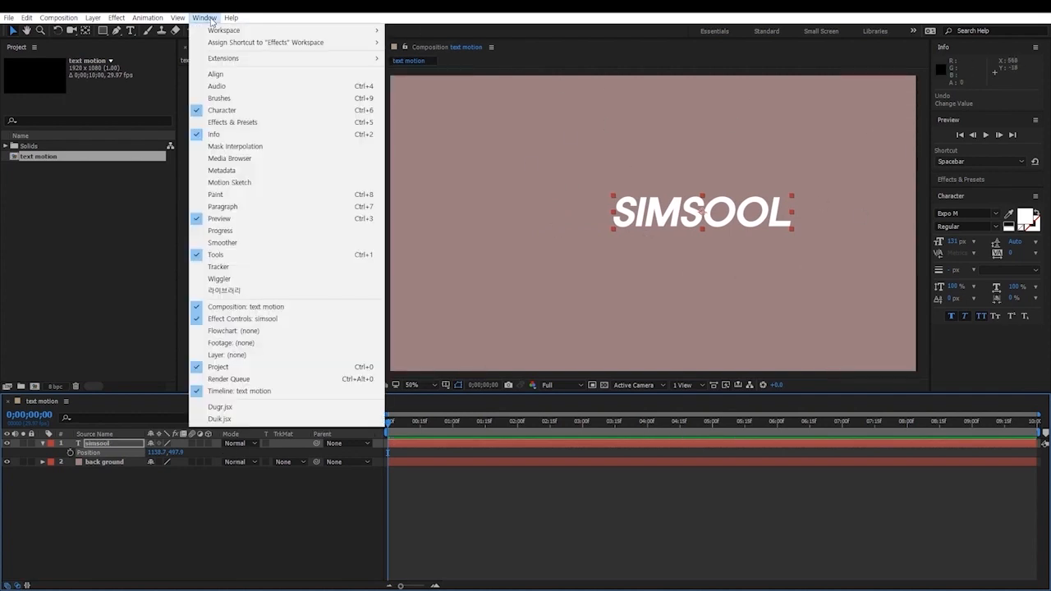
click(215, 75)
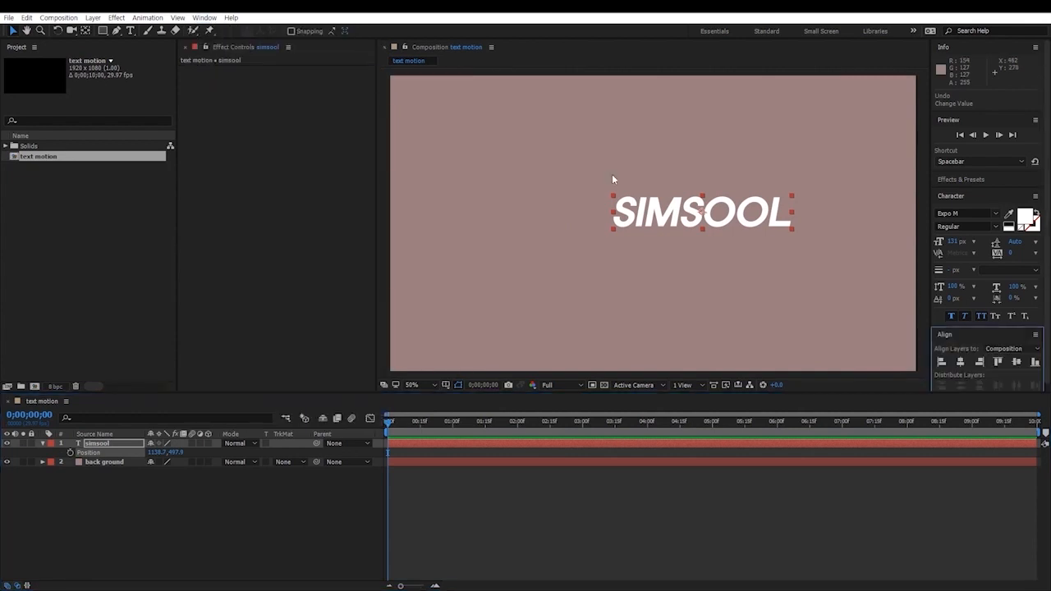
click(961, 363)
click(1017, 362)
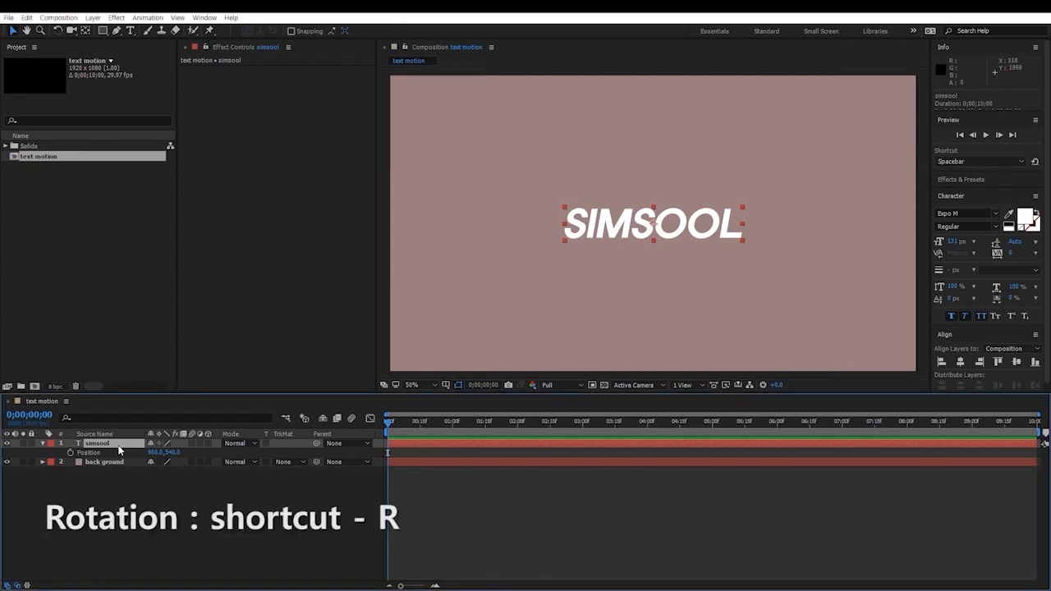
Try rotating the simsool layer around its central anchor point to 1x+319° and to 0x+72°, undoing each rotation.
drag(159, 452, 380, 453)
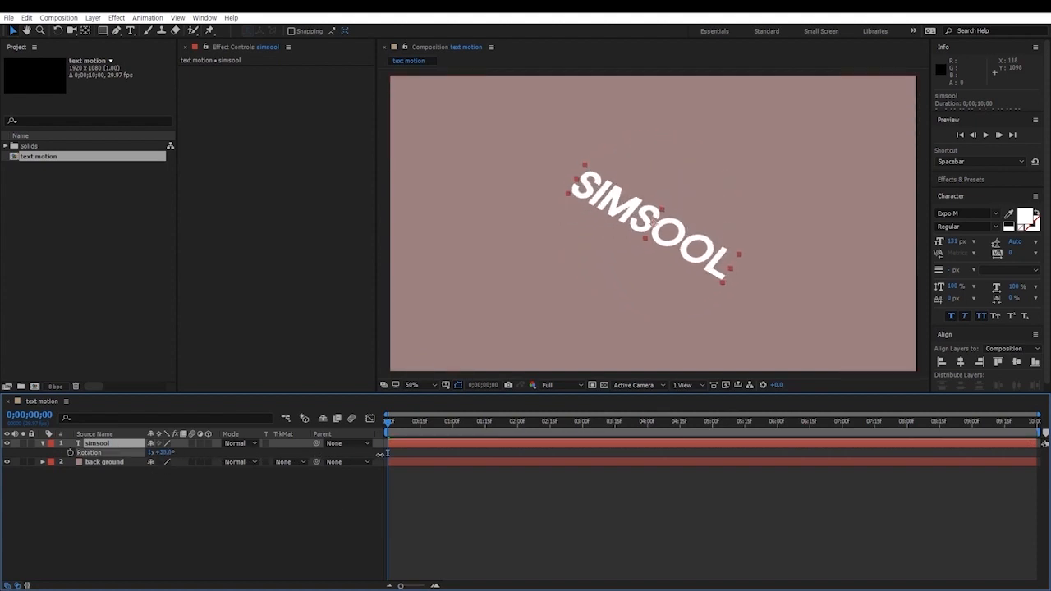
click(152, 452)
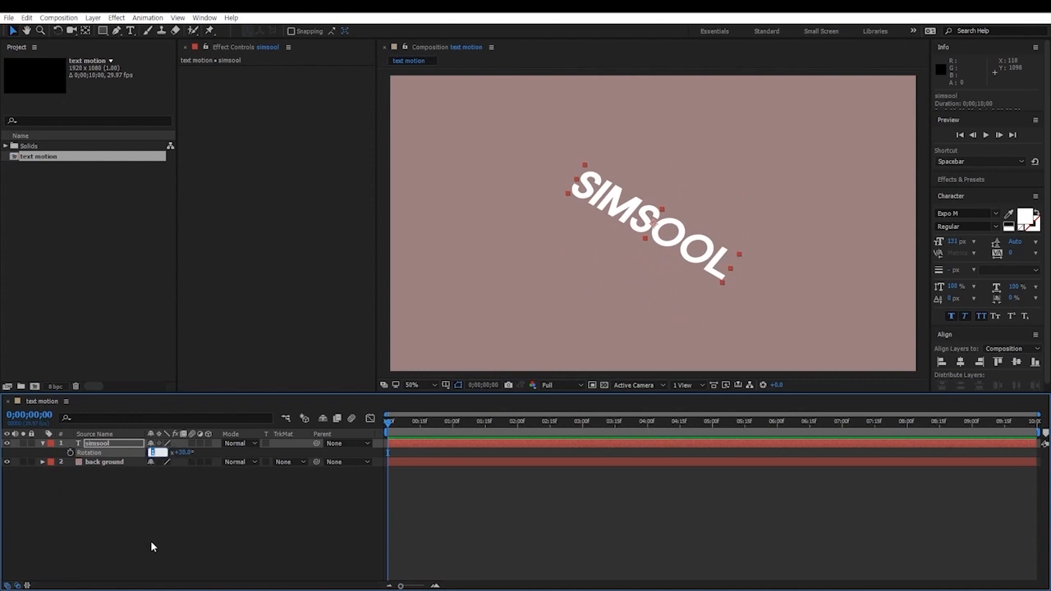
click(184, 457)
drag(169, 453, 332, 463)
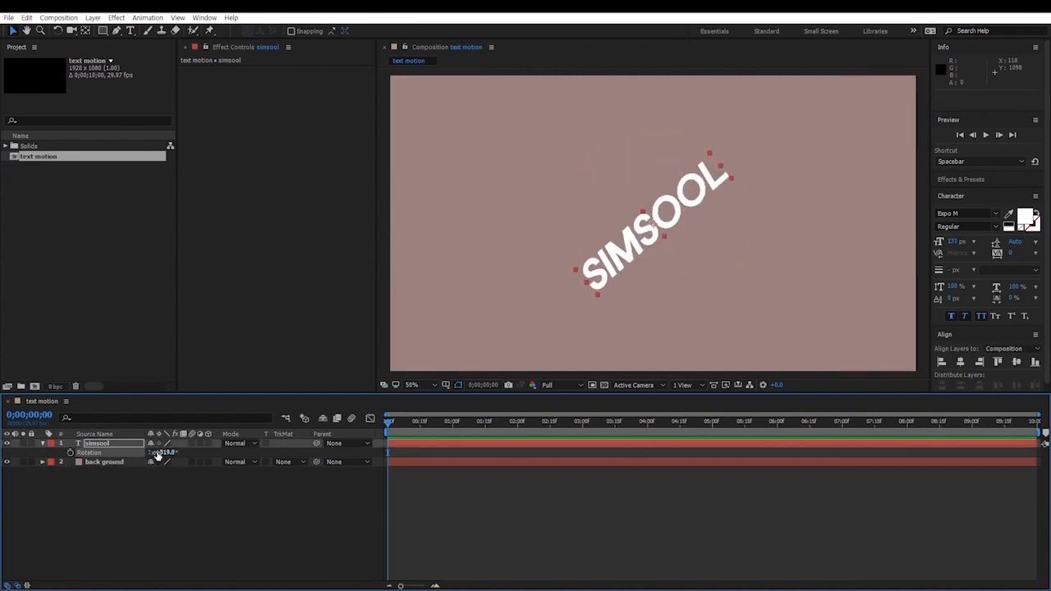
key(ctrl+z)
key(ctrl+z)
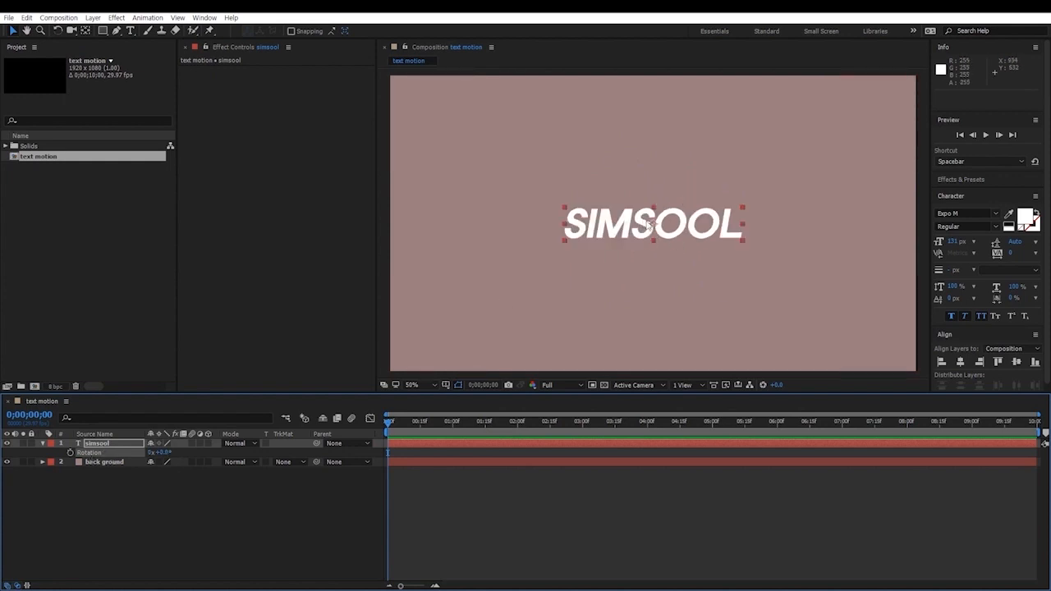
drag(165, 456, 216, 464)
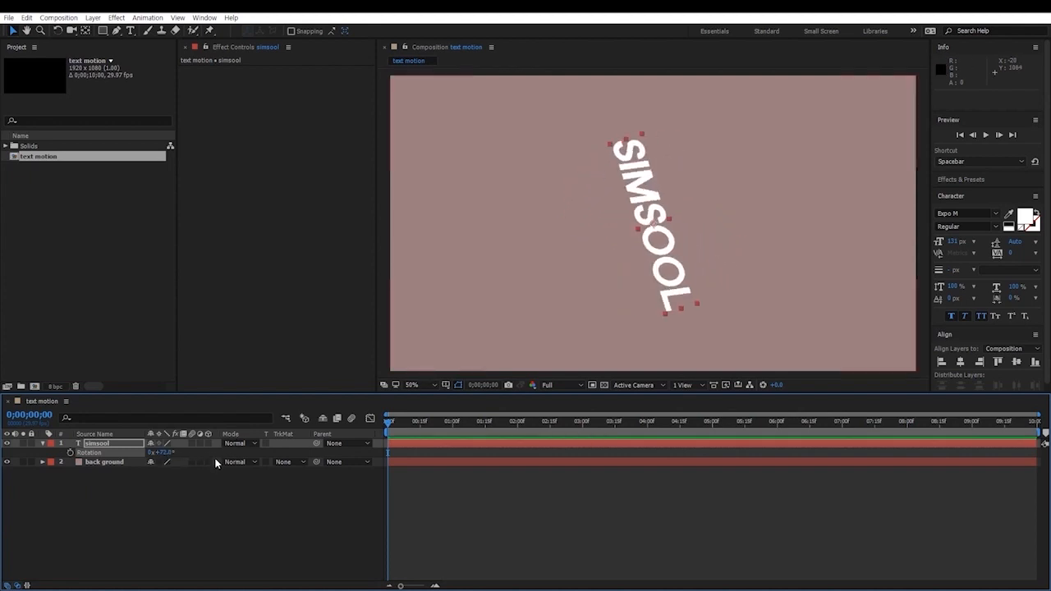
key(ctrl+z)
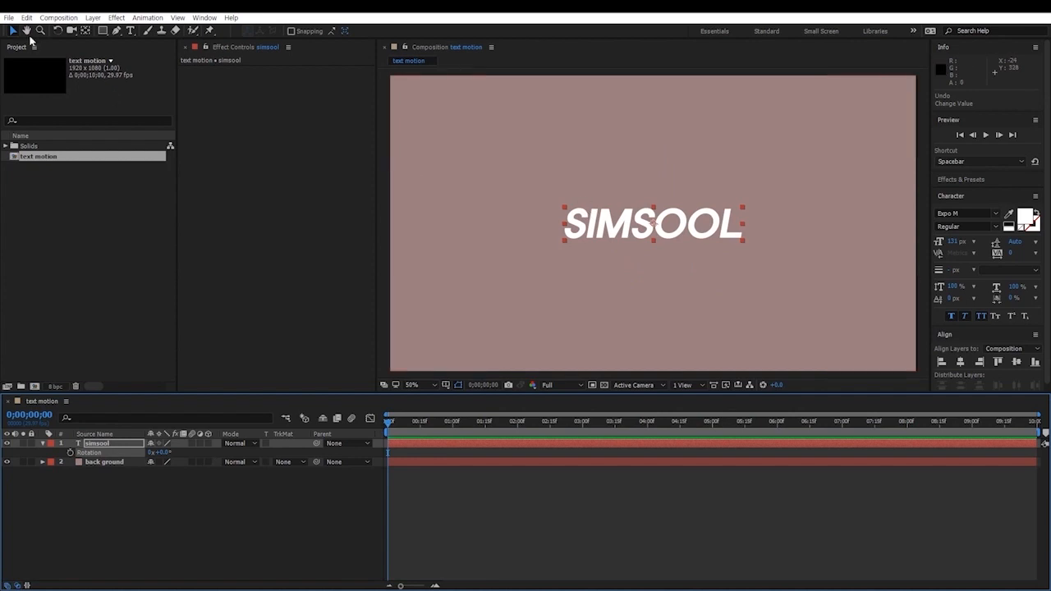
Try moving the text's anchor point to its left edge and rotating the layer around it to 330°, and undo both changes.
click(86, 30)
drag(654, 223, 565, 236)
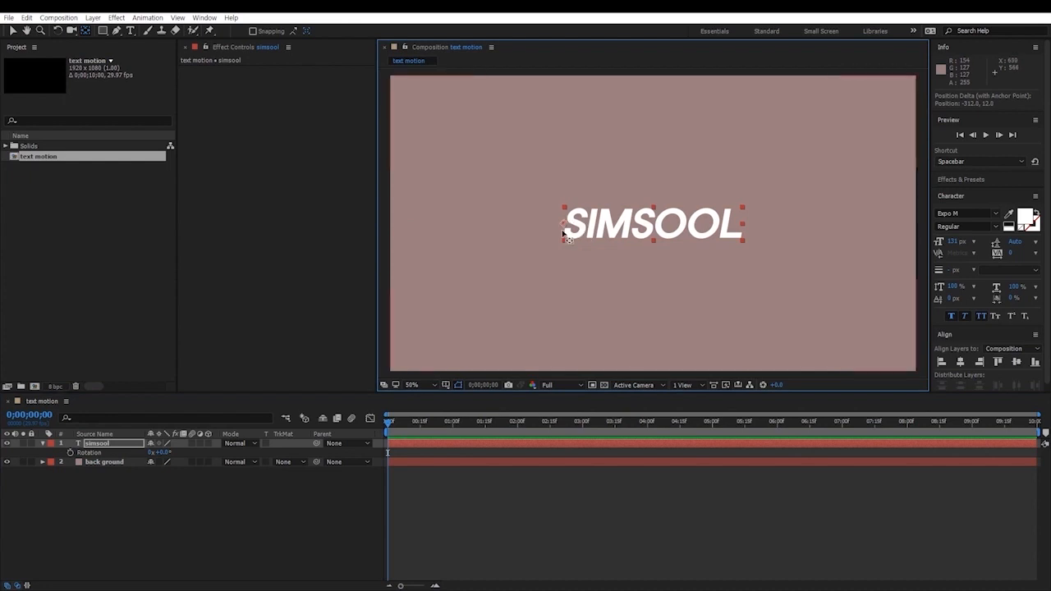
drag(166, 456, 268, 457)
drag(388, 451, 350, 455)
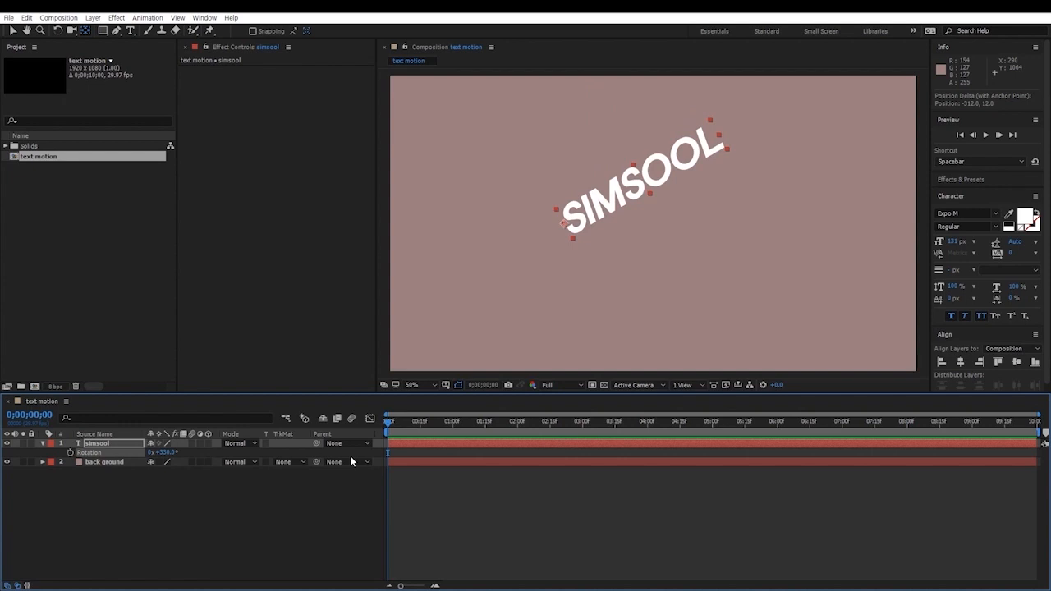
key(ctrl+z)
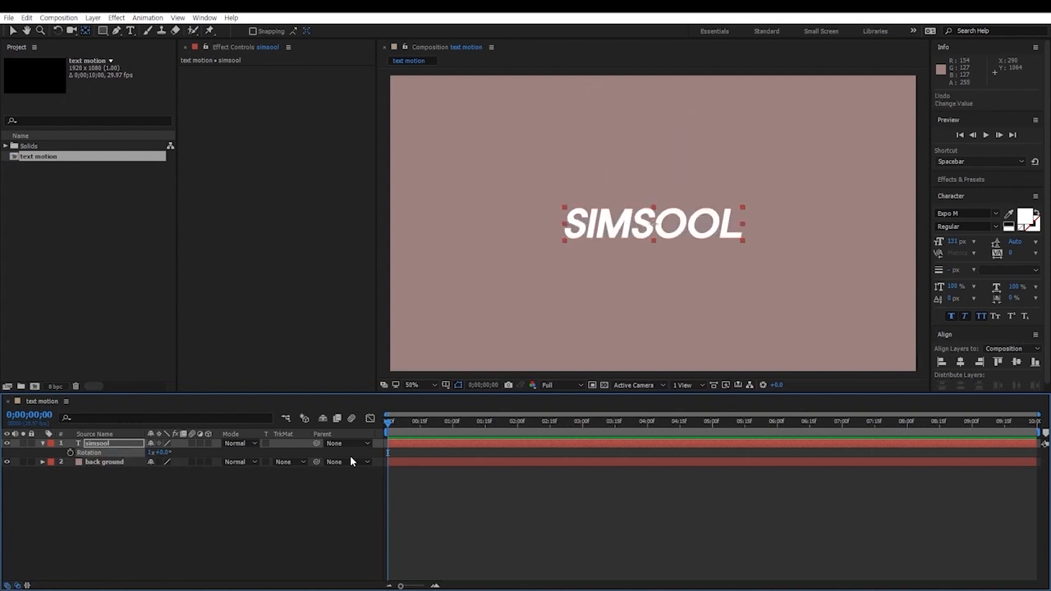
Reveal the simsool layer's Scale, expand the back ground layer's Transform properties and review its Scale and Rotation.
click(107, 446)
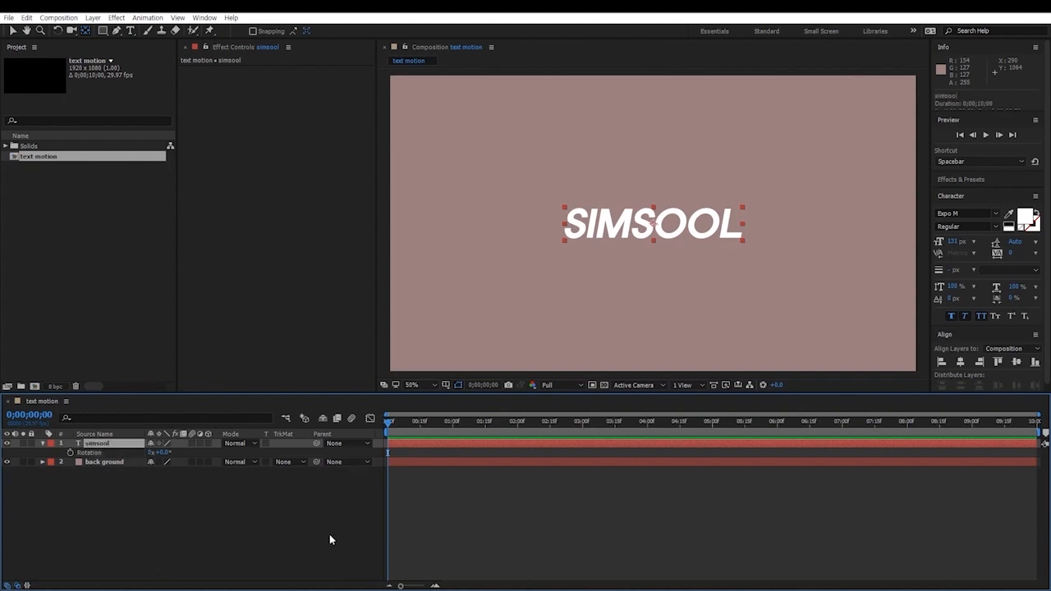
key(s)
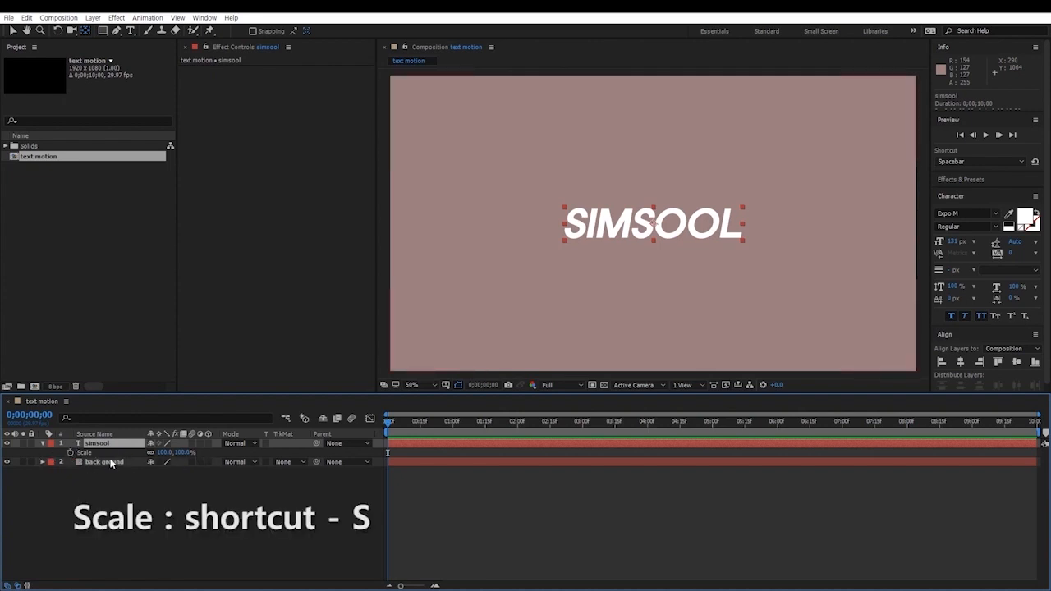
click(43, 463)
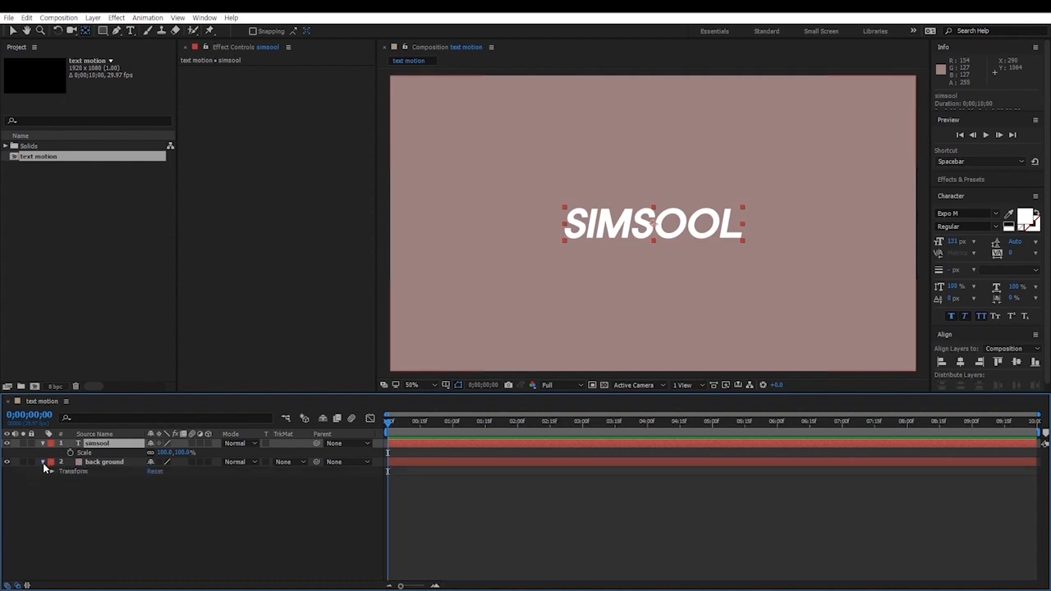
click(51, 471)
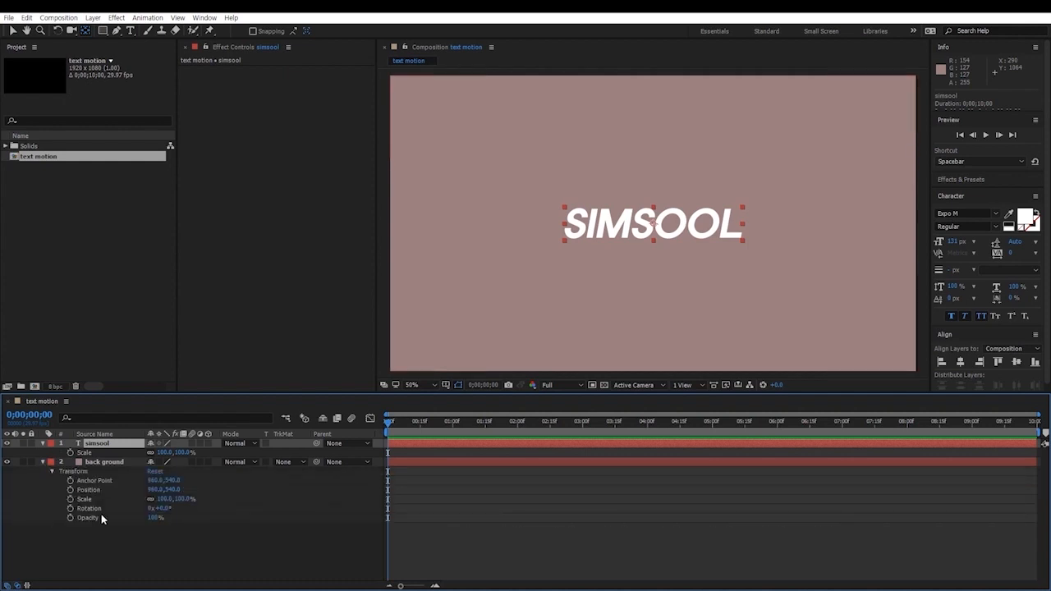
click(85, 499)
click(93, 501)
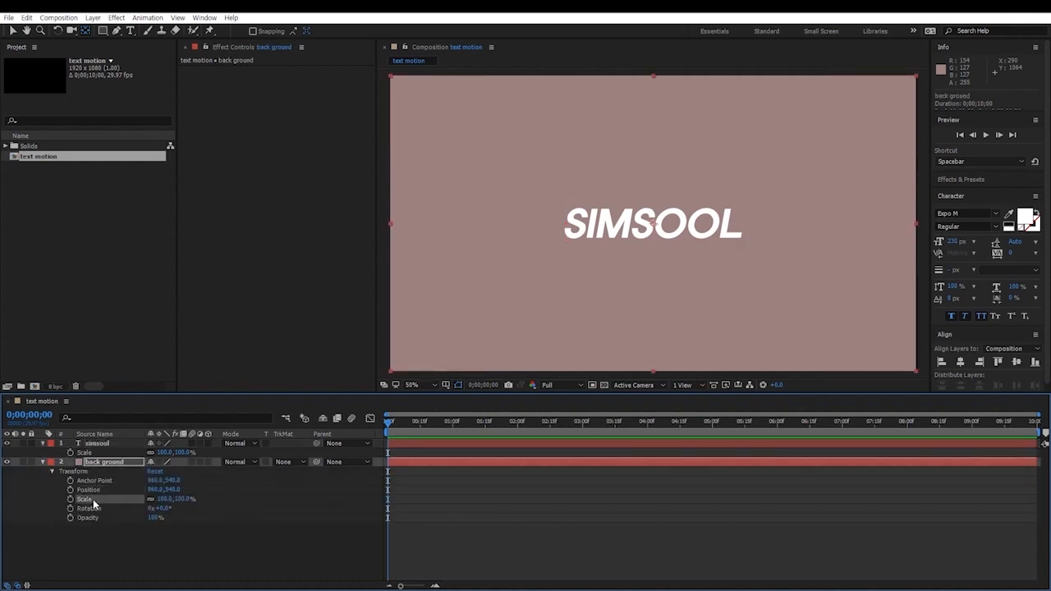
click(89, 511)
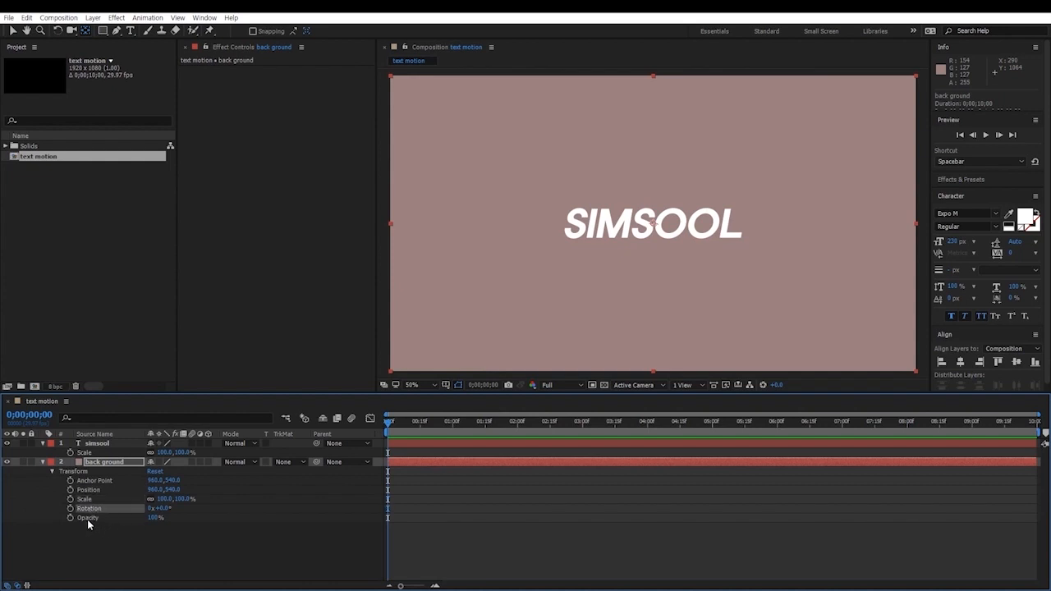
Scale the simsool text layer up proportionally to 175%.
click(86, 453)
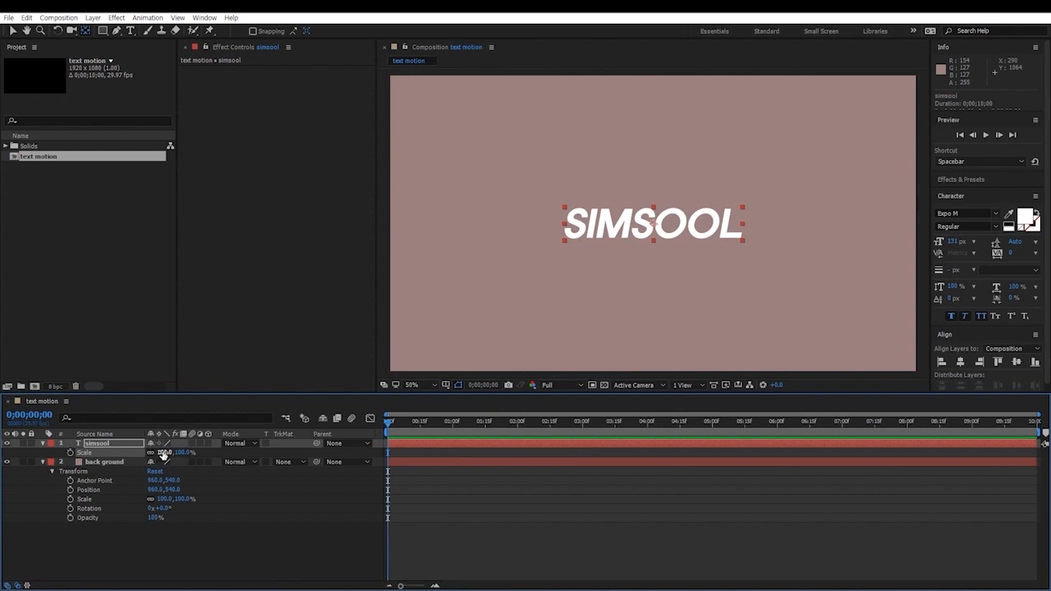
mouse_move(176, 453)
mouse_down()
mouse_move(232, 456)
mouse_move(156, 457)
mouse_move(259, 456)
mouse_move(164, 463)
mouse_move(183, 457)
mouse_up()
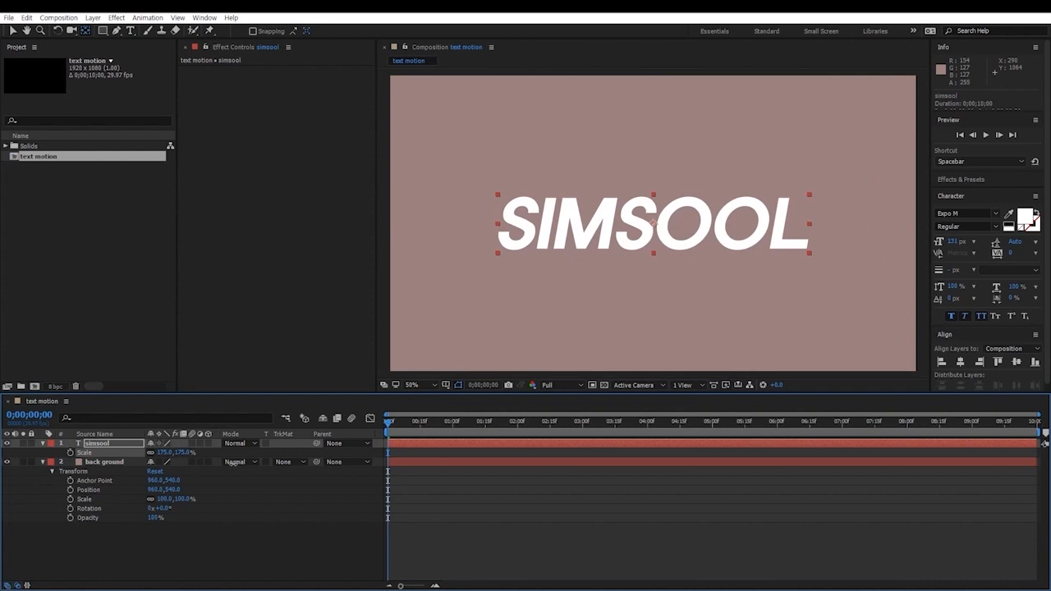
click(165, 452)
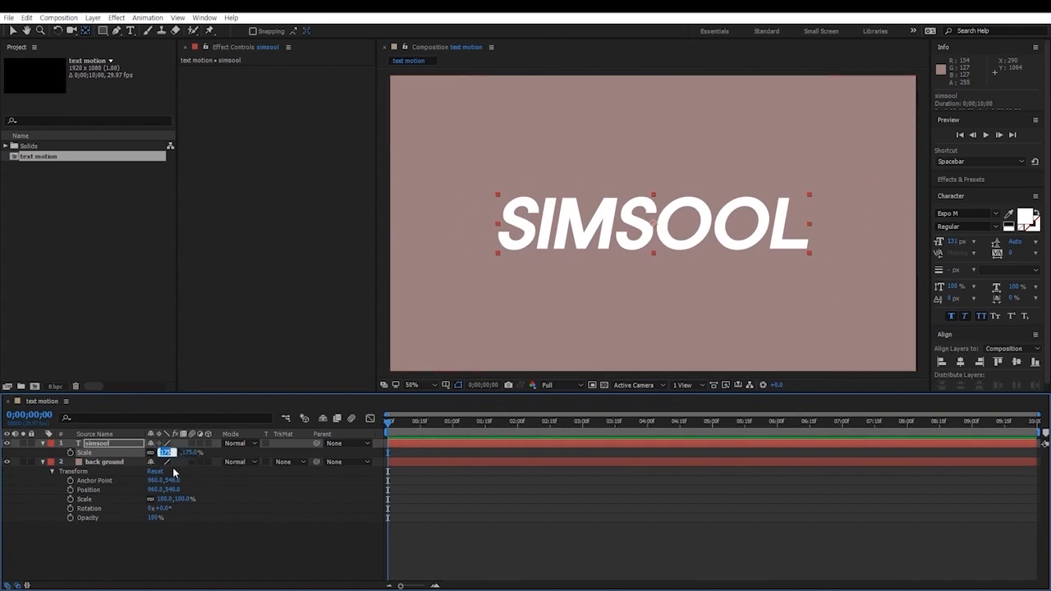
click(206, 551)
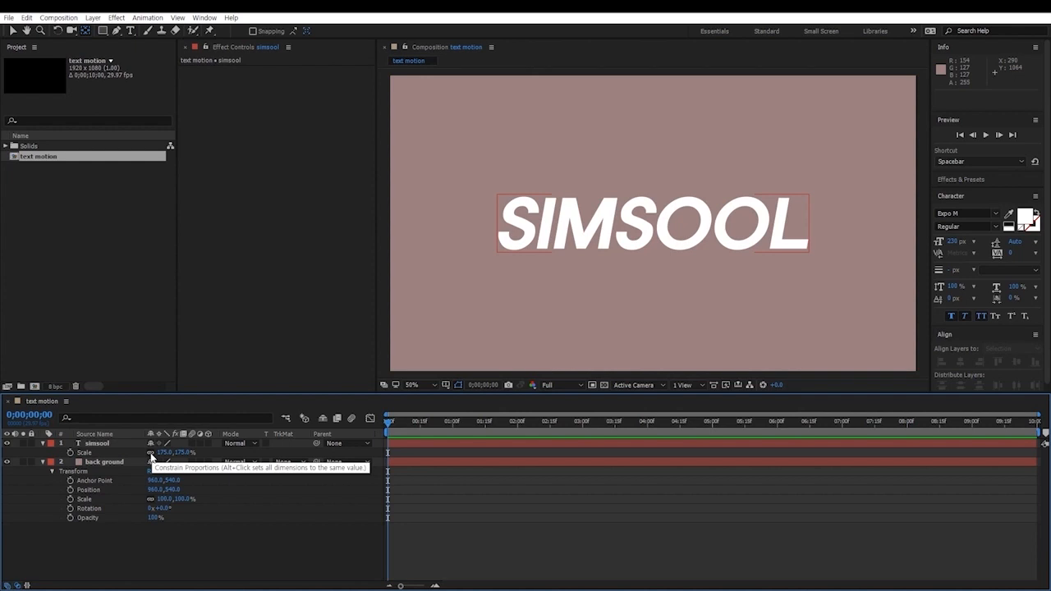
Try stretching the simsool text disproportionately with the Scale proportions unconstrained, and undo the scale changes.
drag(164, 452, 288, 454)
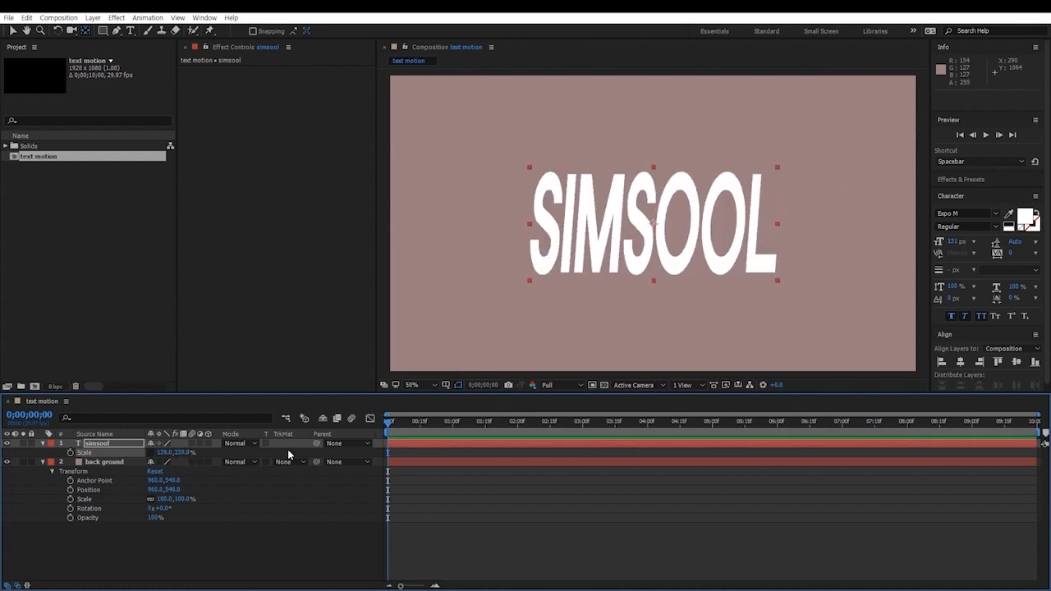
key(ctrl+z)
key(ctrl+z)
key(ctrl+z)
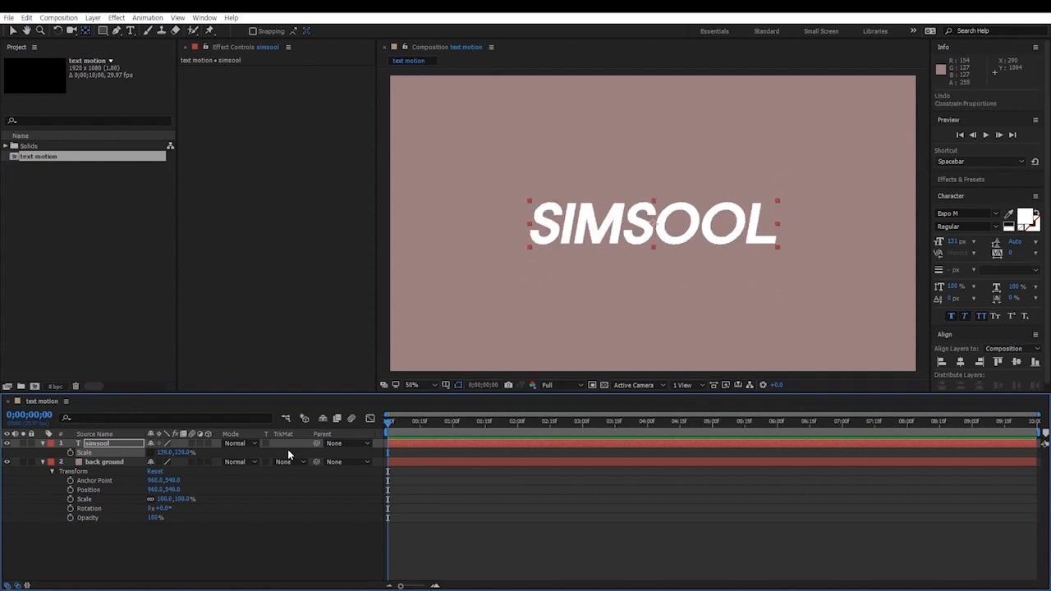
Set the simsool layer's Scale to 100% with the proportions constrained.
click(182, 452)
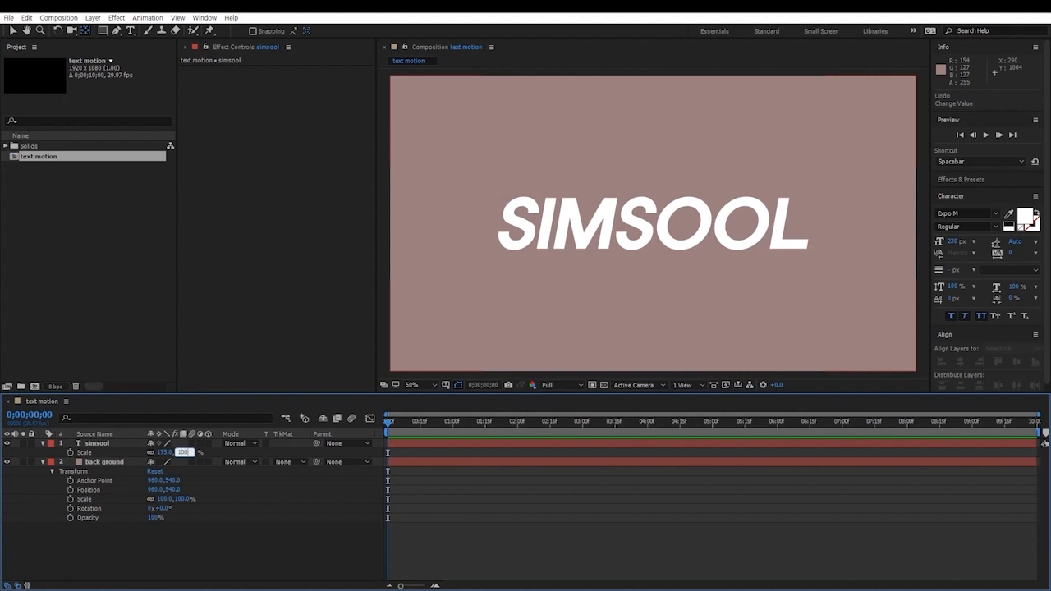
text(100)
key(Return)
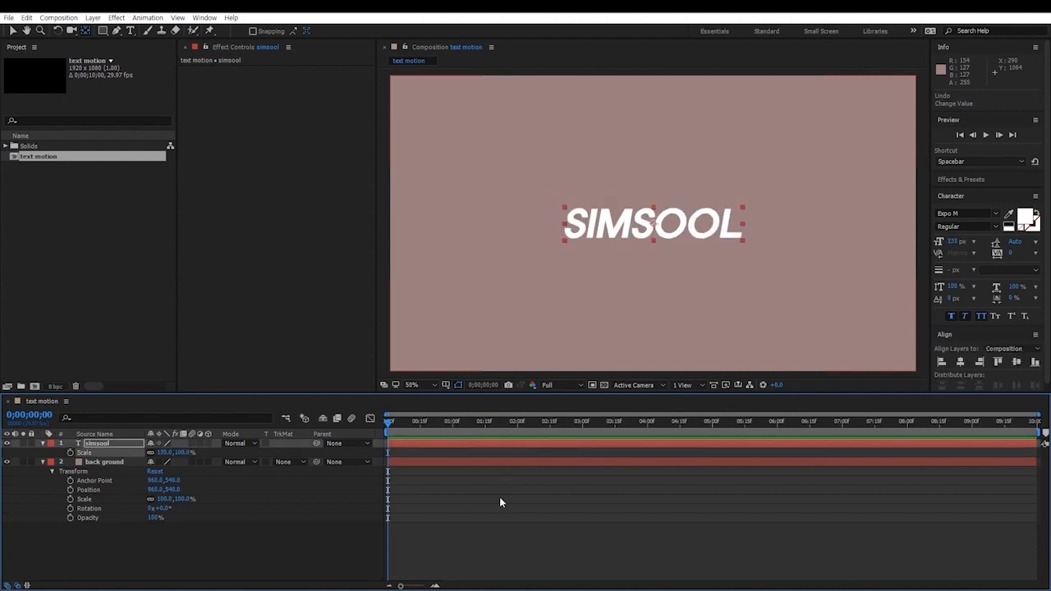
Reveal the simsool layer's Opacity property on its own.
click(91, 517)
click(97, 443)
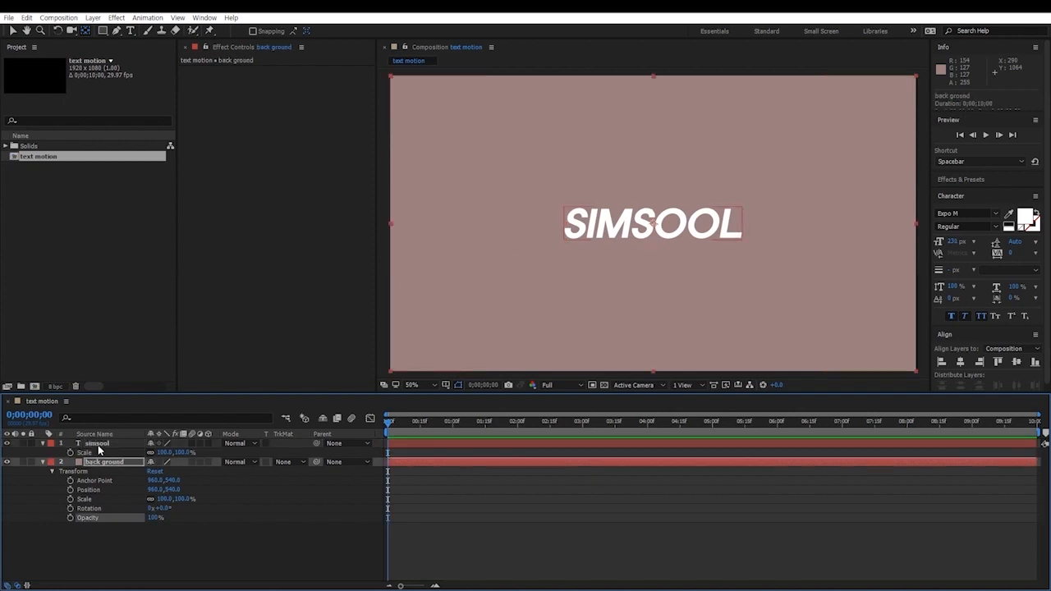
key(t)
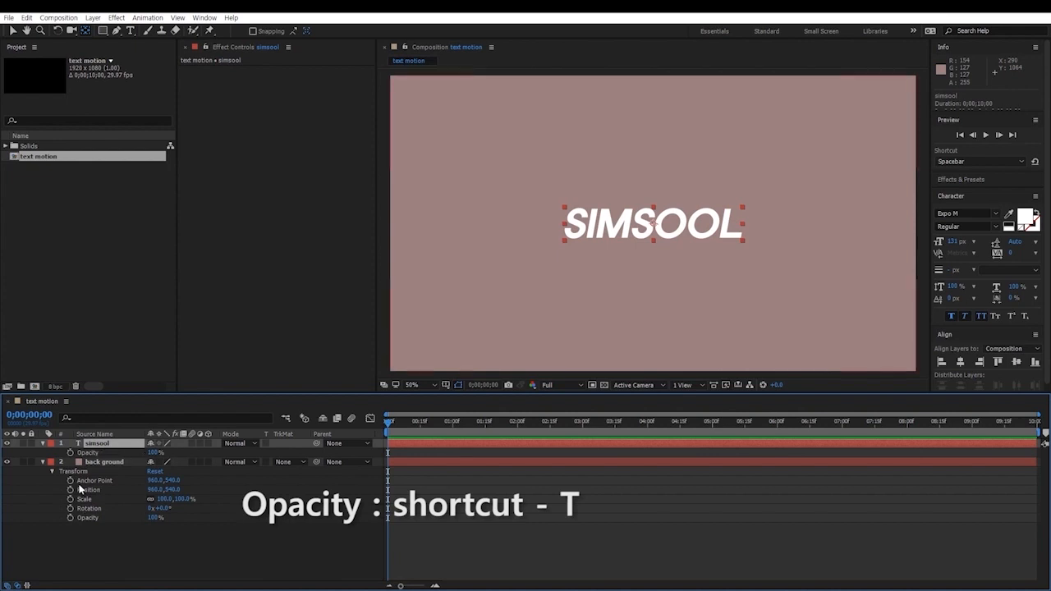
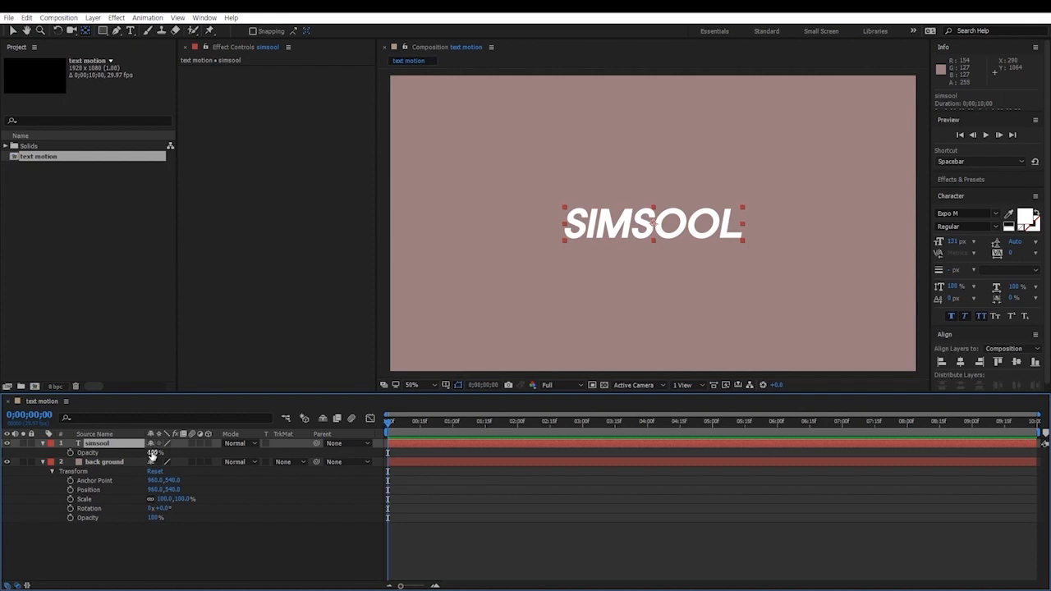
Try lowering the simsool layer's Opacity to 0%, switch to the Selection tool, and bring Opacity back to 100%.
drag(152, 454, 98, 453)
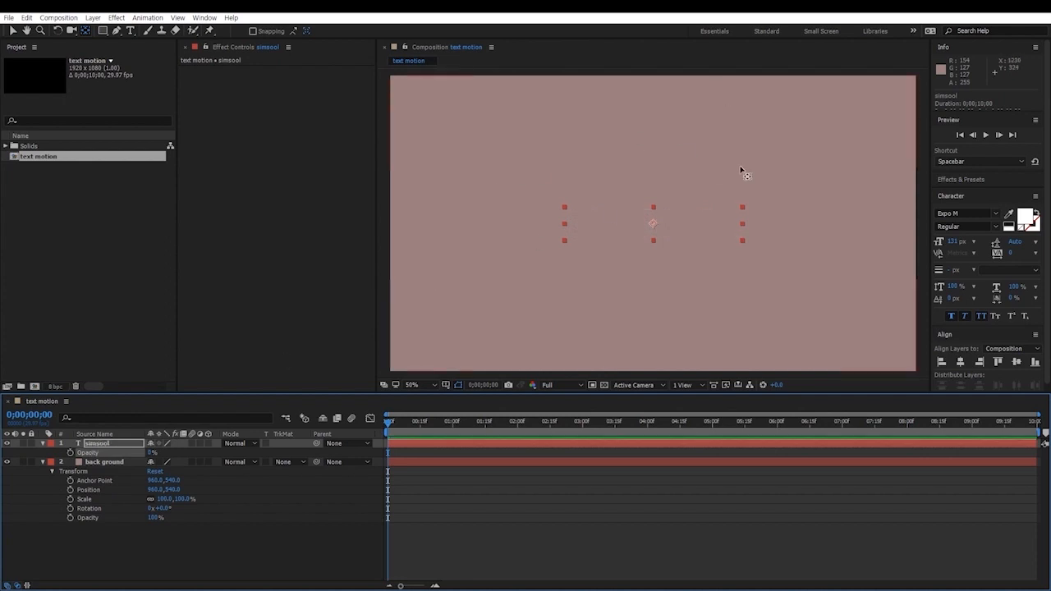
click(13, 31)
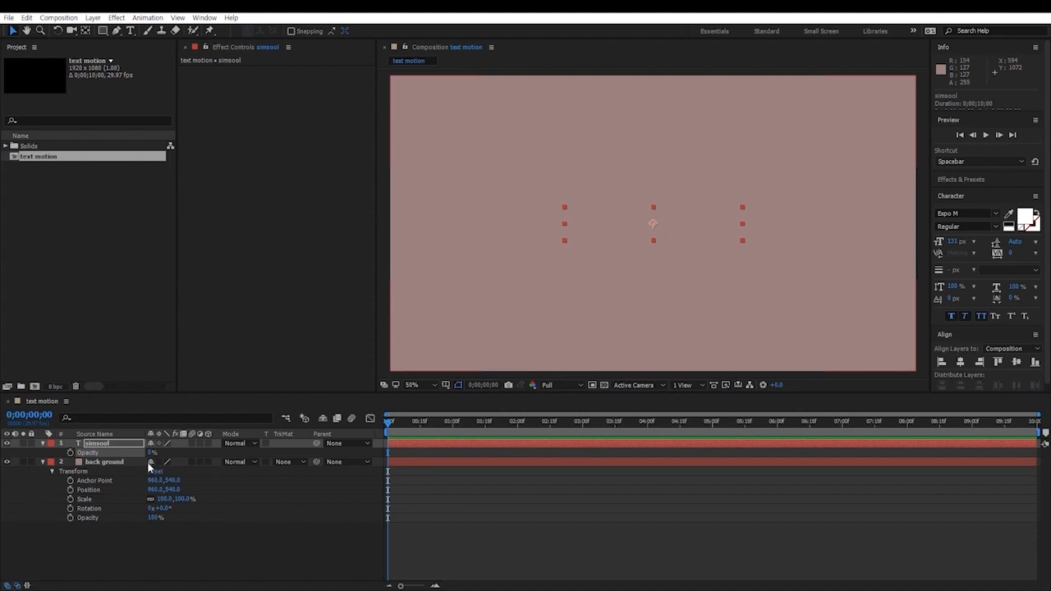
mouse_move(152, 452)
mouse_down()
mouse_move(177, 452)
mouse_move(138, 455)
mouse_up()
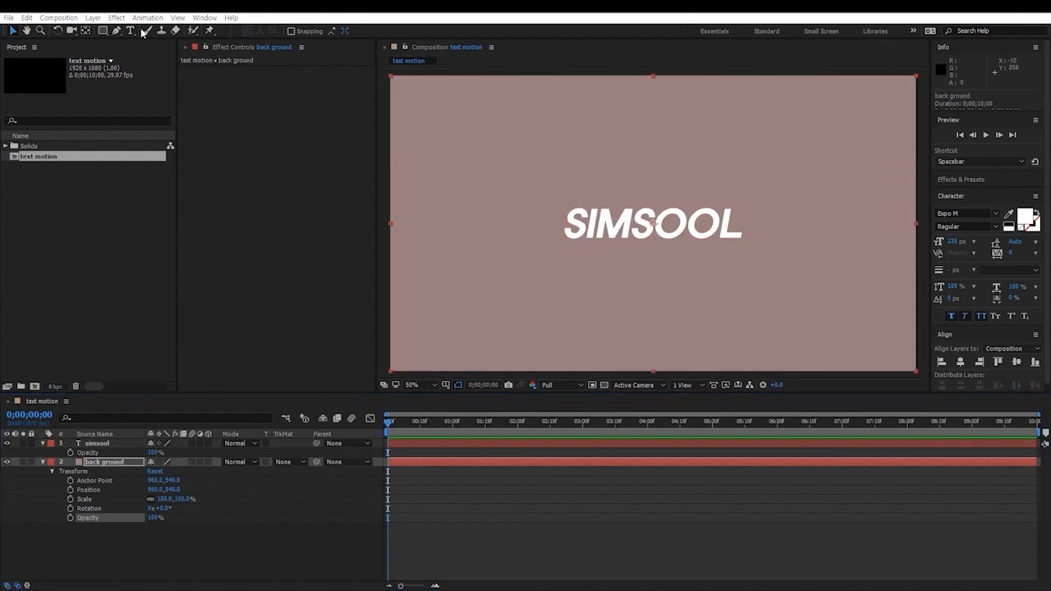
Zoom the composition view out, fit it to the viewer, and set the magnification to 50%.
scroll(664, 239, down, 2)
scroll(663, 238, up, 2)
scroll(662, 241, down, 2)
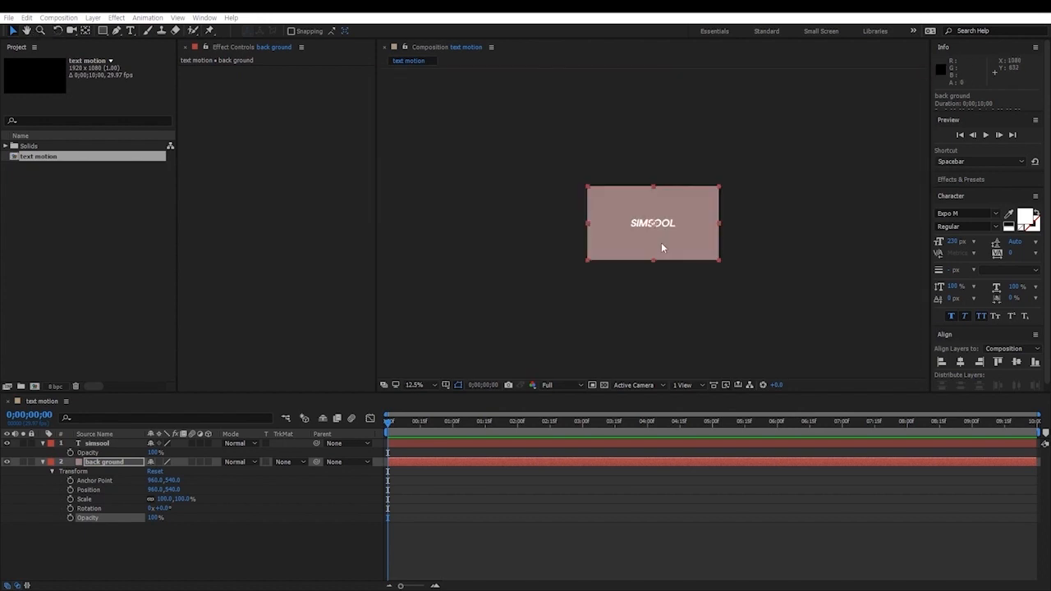
click(419, 386)
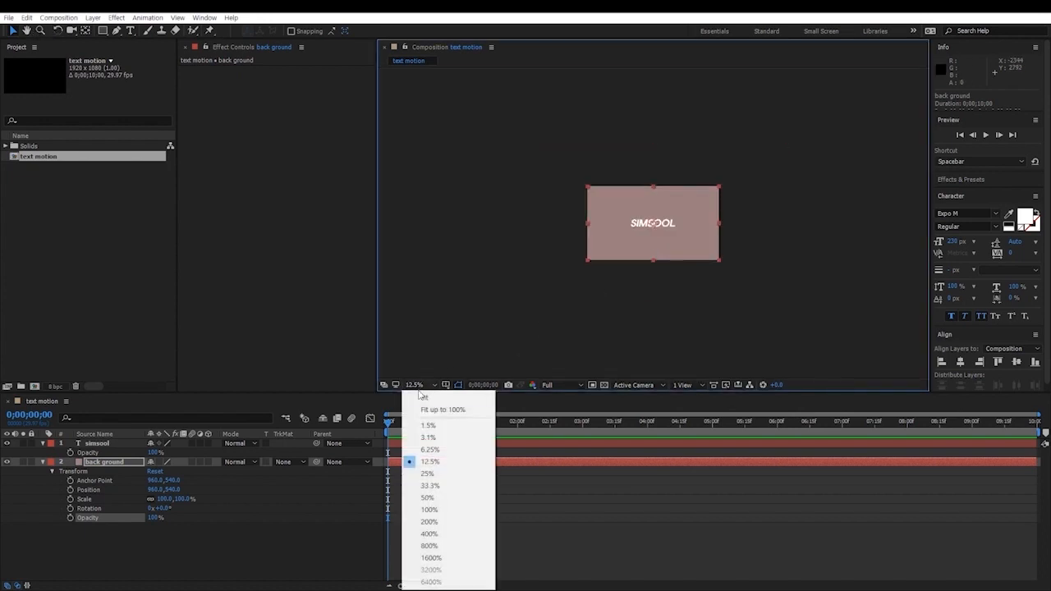
click(425, 400)
click(421, 387)
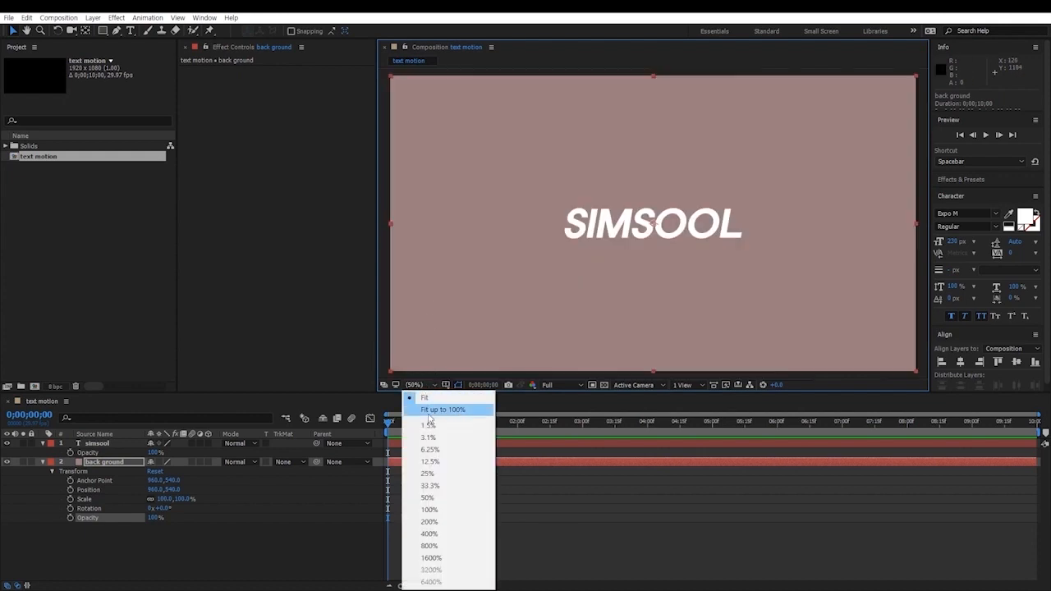
click(427, 497)
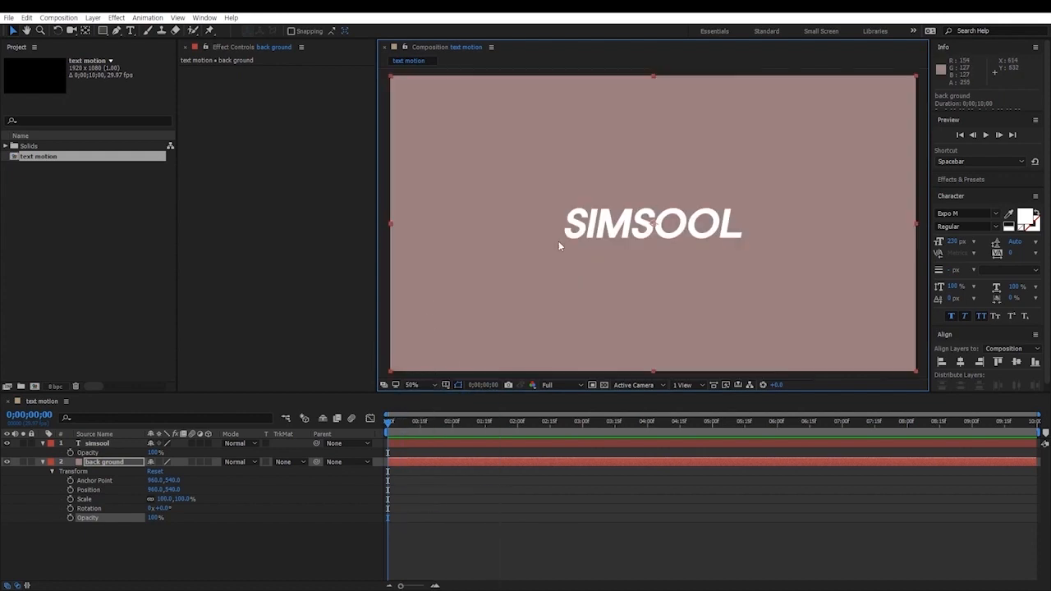
Zoom repeatedly in and out of the composition view to examine the SIMSOOL text at different magnifications.
scroll(657, 217, up, 5)
scroll(657, 217, down, 7)
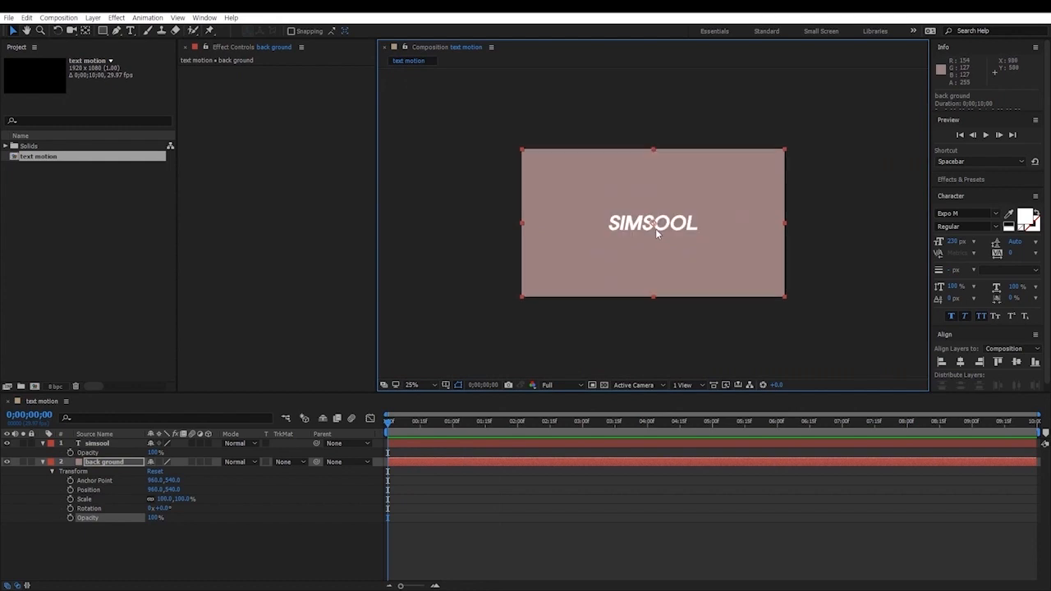
scroll(657, 238, up, 5)
scroll(644, 239, down, 6)
scroll(644, 239, up, 3)
scroll(645, 238, down, 2)
scroll(646, 238, up, 2)
scroll(645, 238, down, 4)
scroll(645, 238, up, 2)
scroll(645, 239, down, 3)
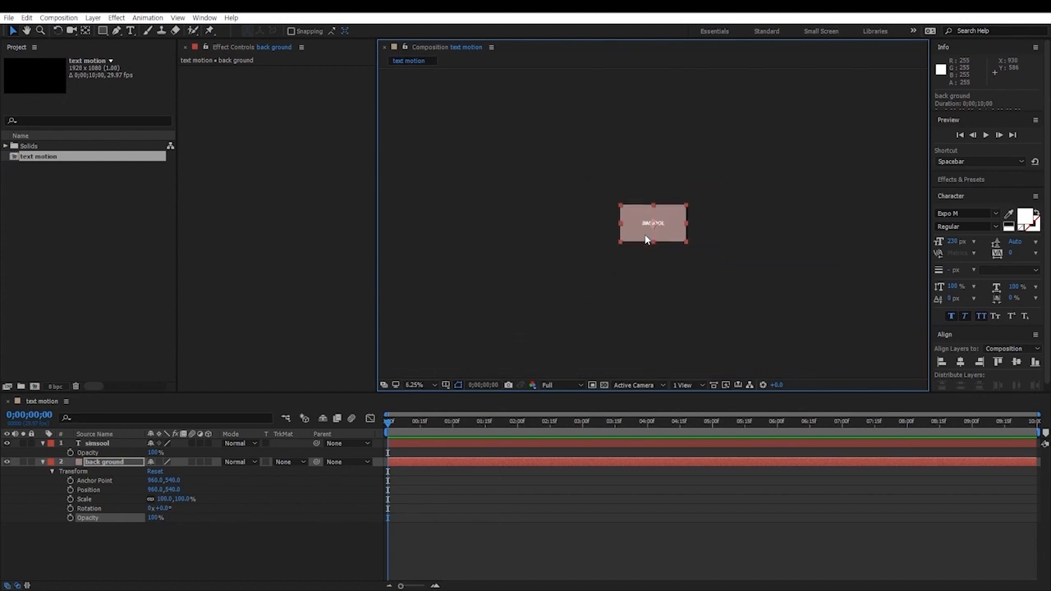
scroll(645, 239, up, 4)
scroll(645, 239, up, 2)
scroll(645, 239, down, 3)
scroll(645, 239, up, 6)
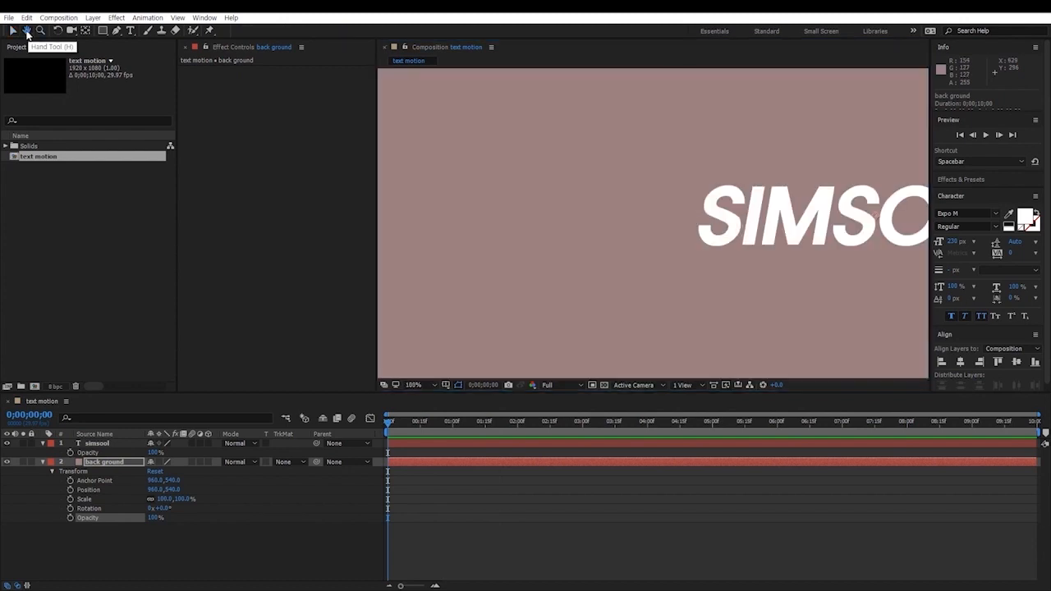
Pan around the enlarged composition with the Hand tool and set the magnification to Fit.
drag(749, 217, 462, 218)
drag(612, 265, 690, 246)
click(12, 30)
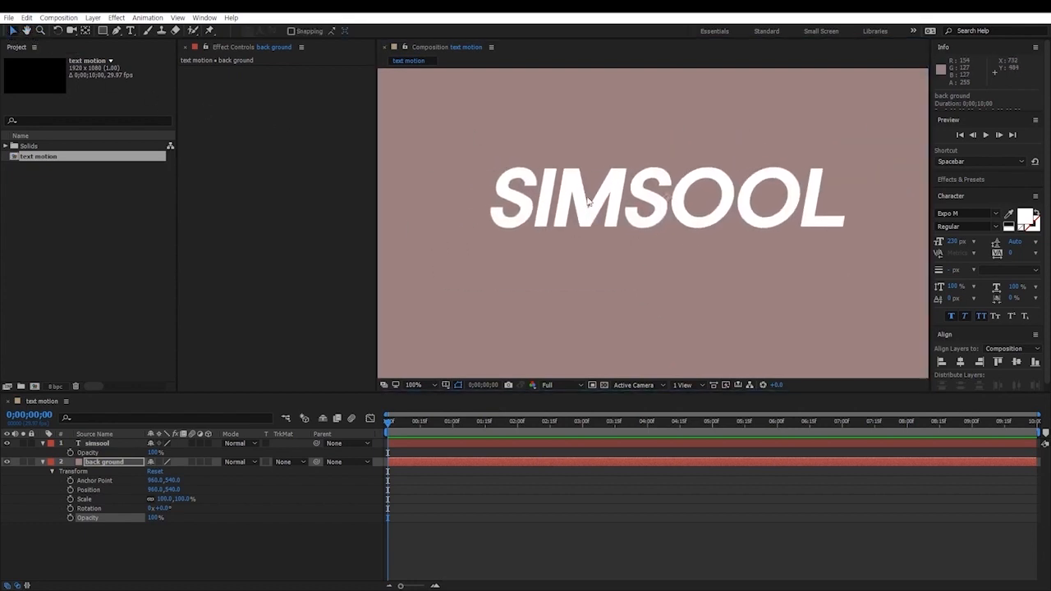
key(h)
drag(664, 252, 562, 155)
scroll(616, 188, down, 2)
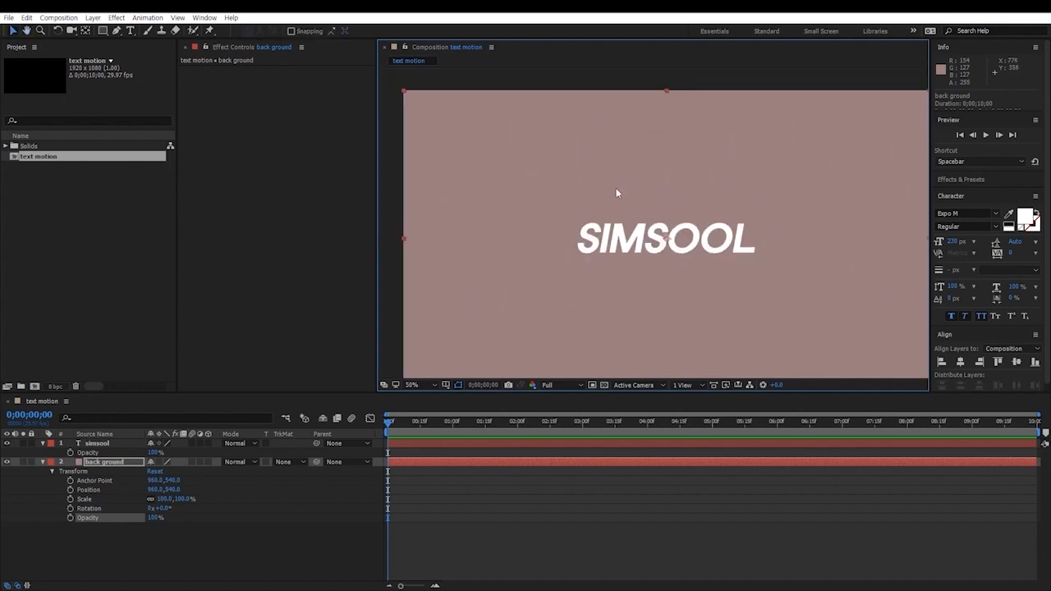
drag(657, 237, 683, 244)
click(757, 178)
scroll(668, 220, up, 1)
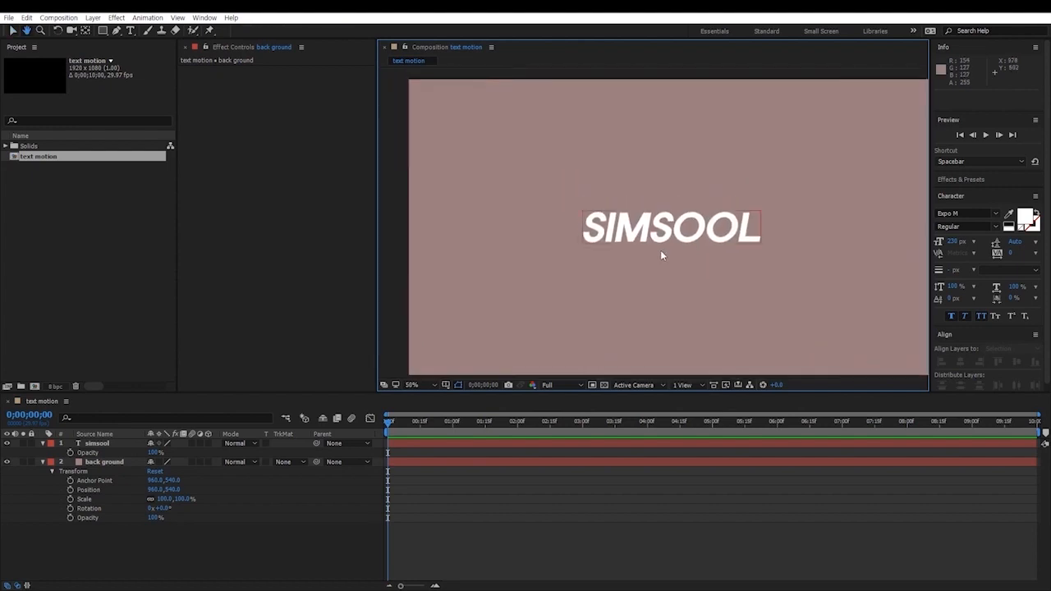
click(415, 384)
click(429, 399)
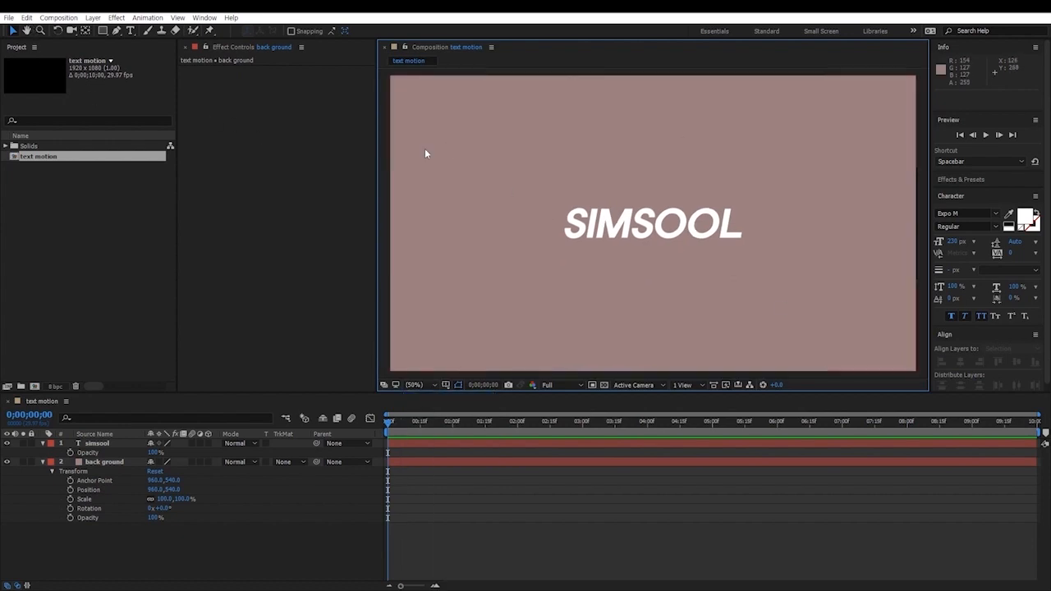
Collapse the back ground layer's properties and replace the SIMSOOL text with POSITION using the Type tool.
click(43, 462)
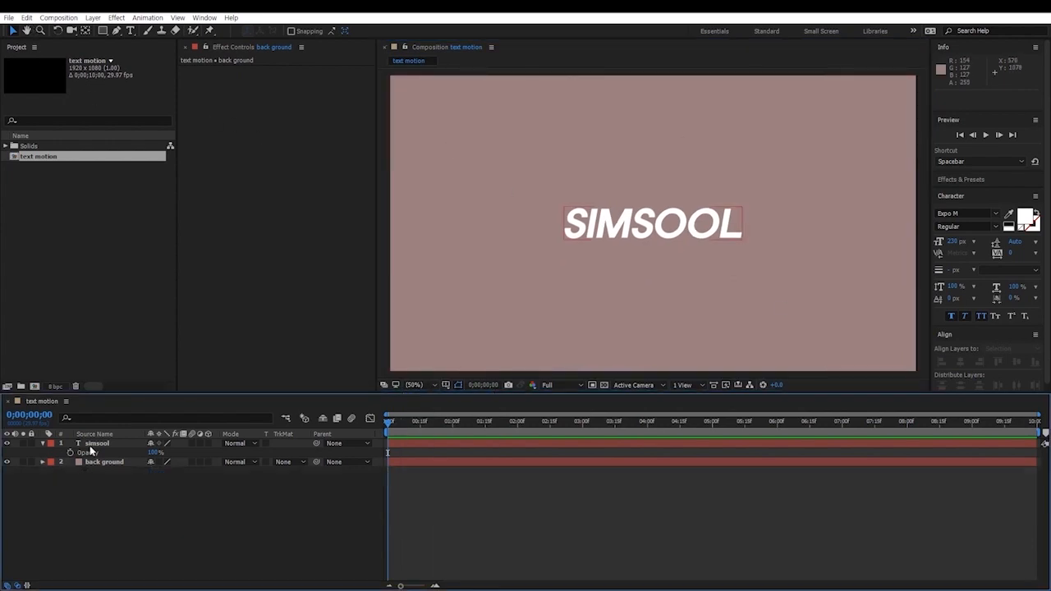
click(96, 444)
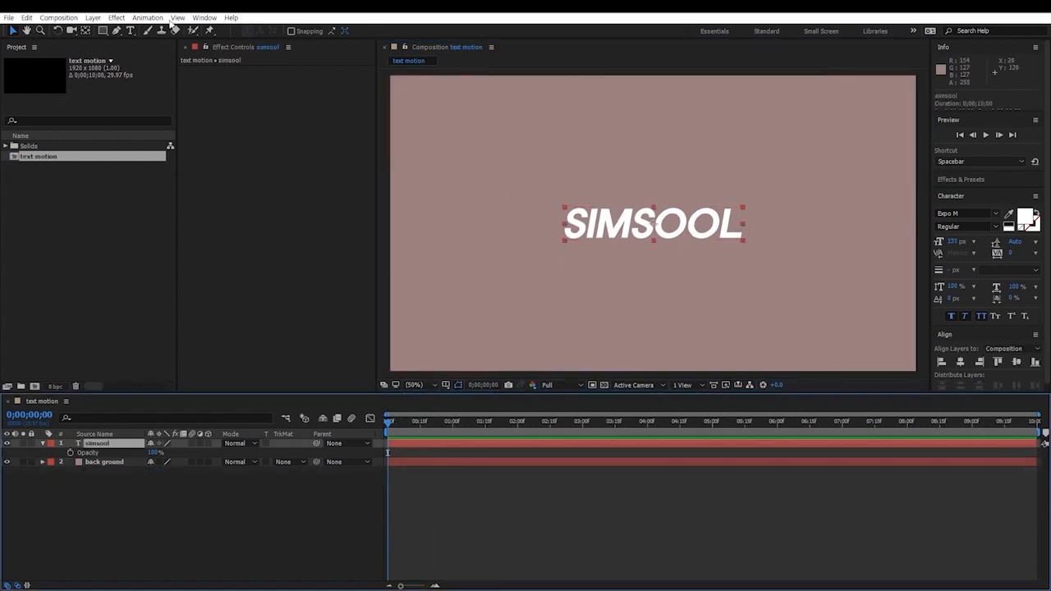
click(130, 30)
drag(566, 221, 765, 222)
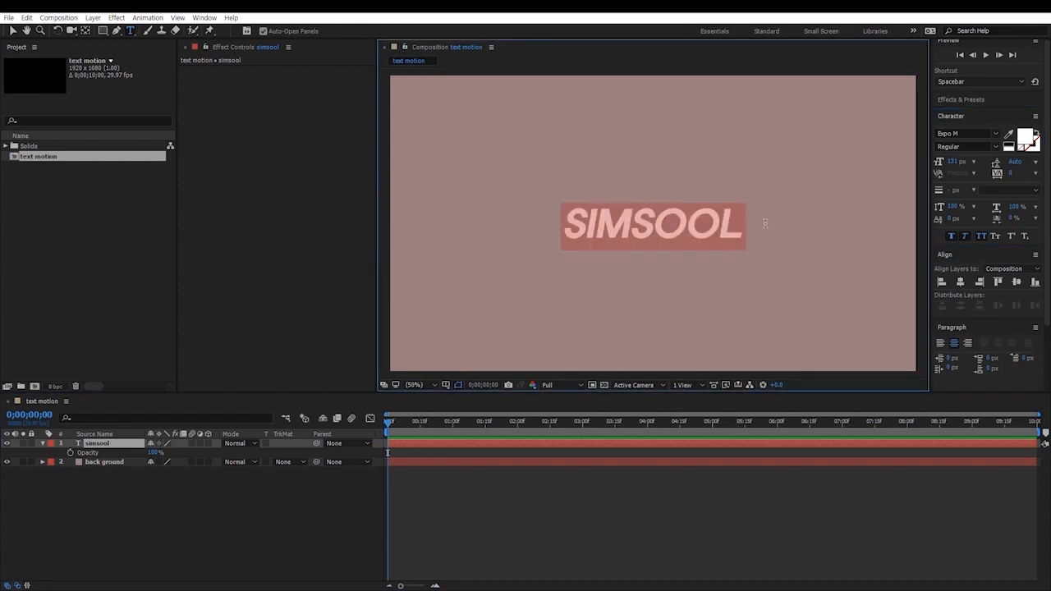
text(POSITION)
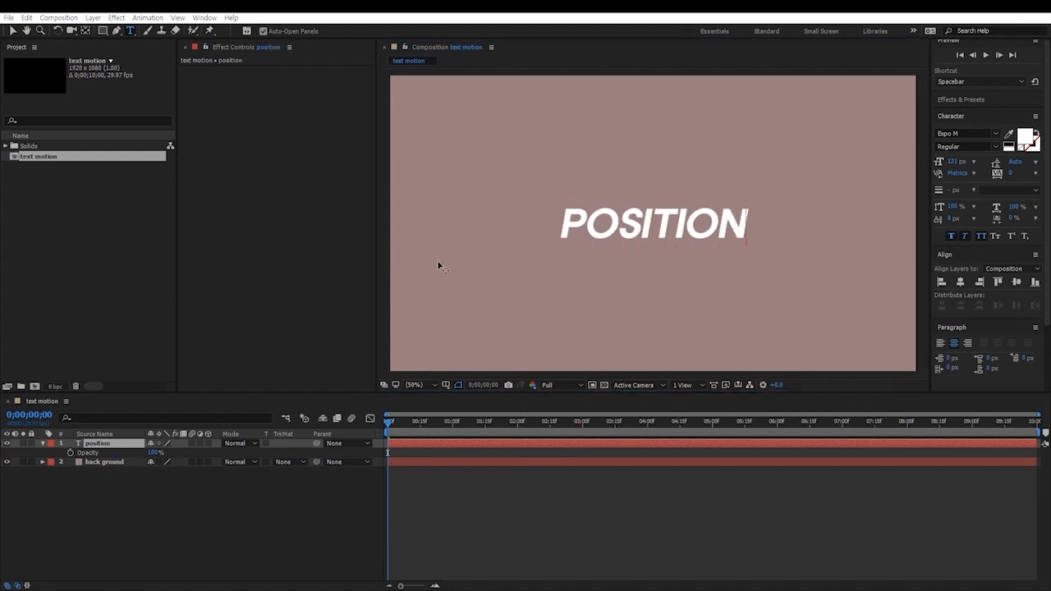
Zoom the composition view out to 25% and scrub the playhead through the first two seconds to examine time movement.
scroll(540, 282, down, 2)
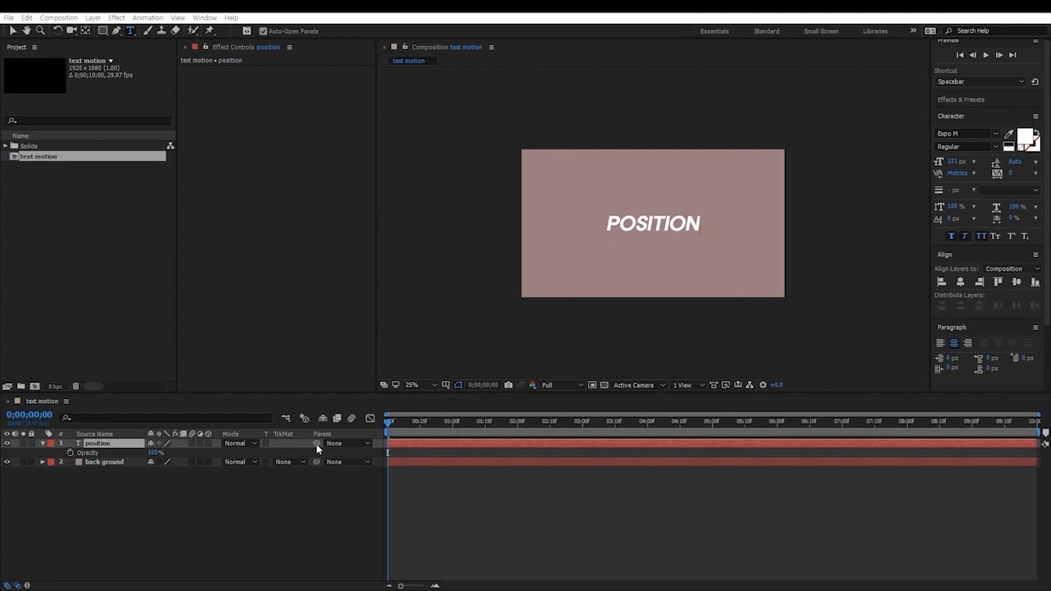
drag(390, 426, 524, 526)
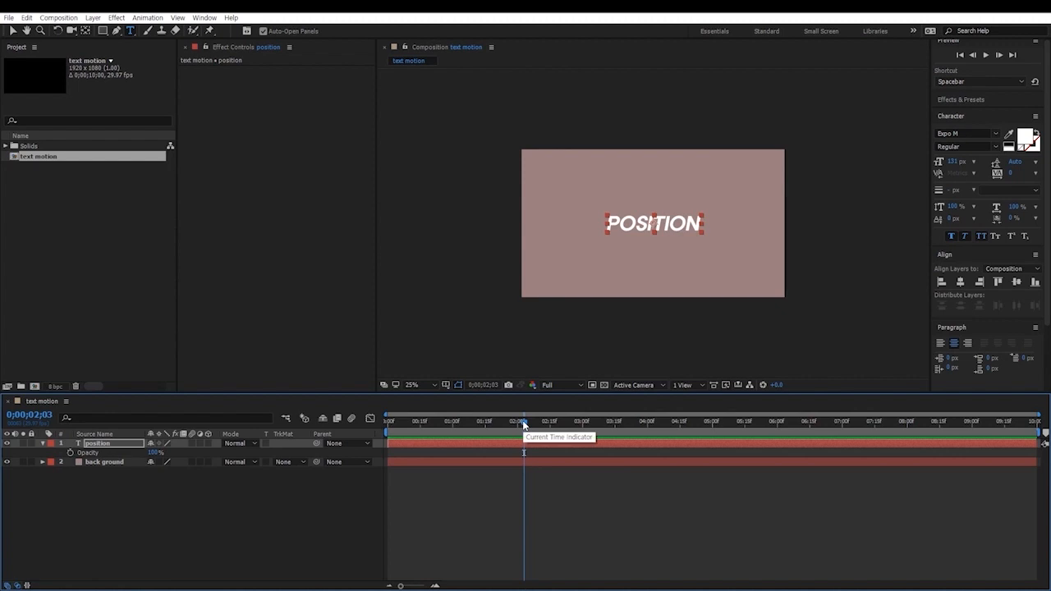
drag(524, 424, 472, 421)
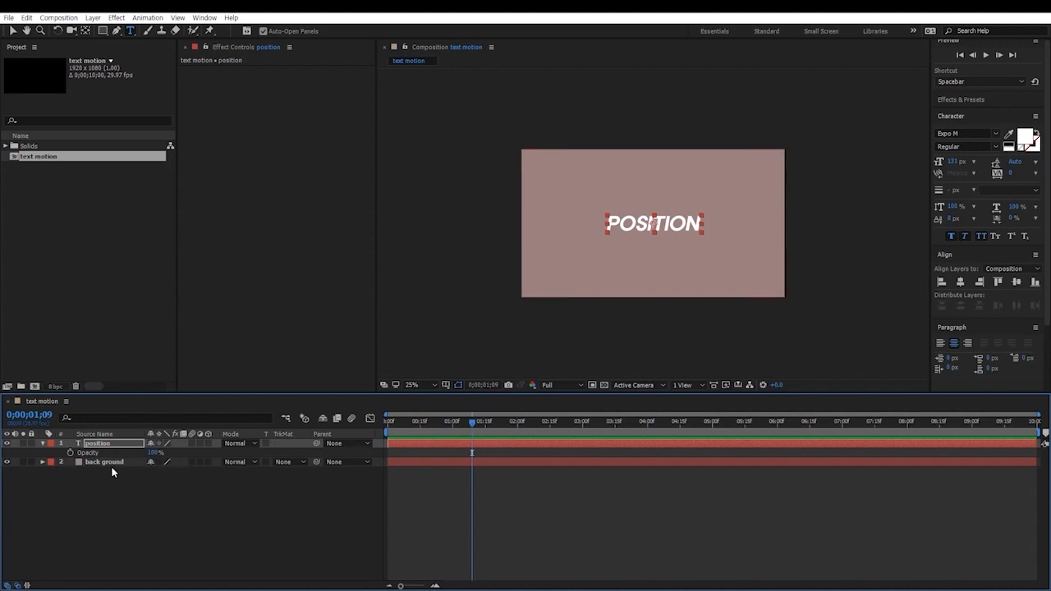
mouse_move(475, 424)
mouse_down()
mouse_move(375, 435)
mouse_move(464, 418)
mouse_up()
click(69, 452)
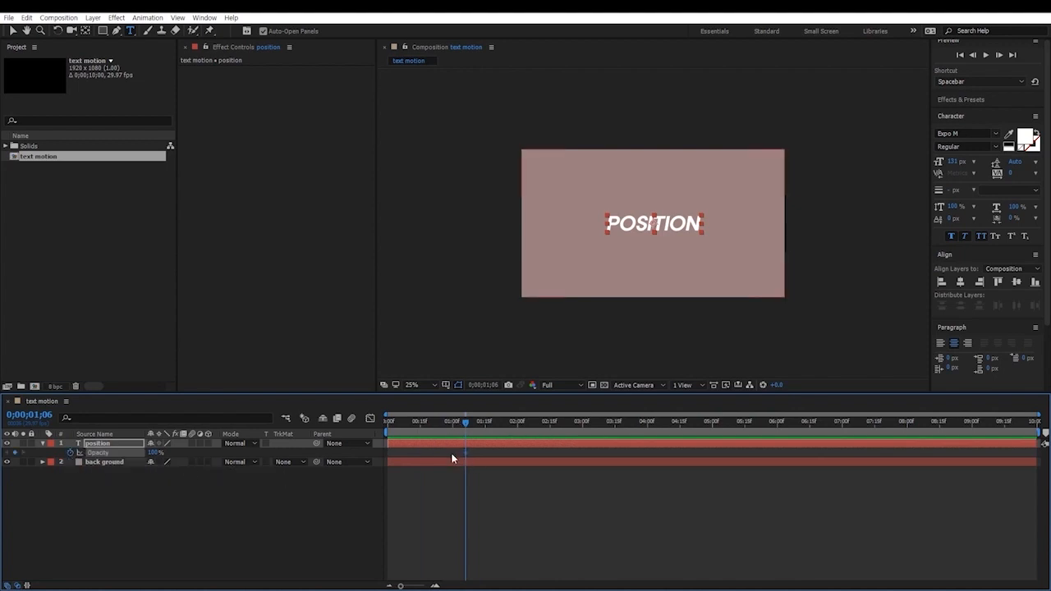
mouse_move(465, 421)
mouse_down()
mouse_move(507, 421)
mouse_move(456, 422)
mouse_up()
key(ctrl+z)
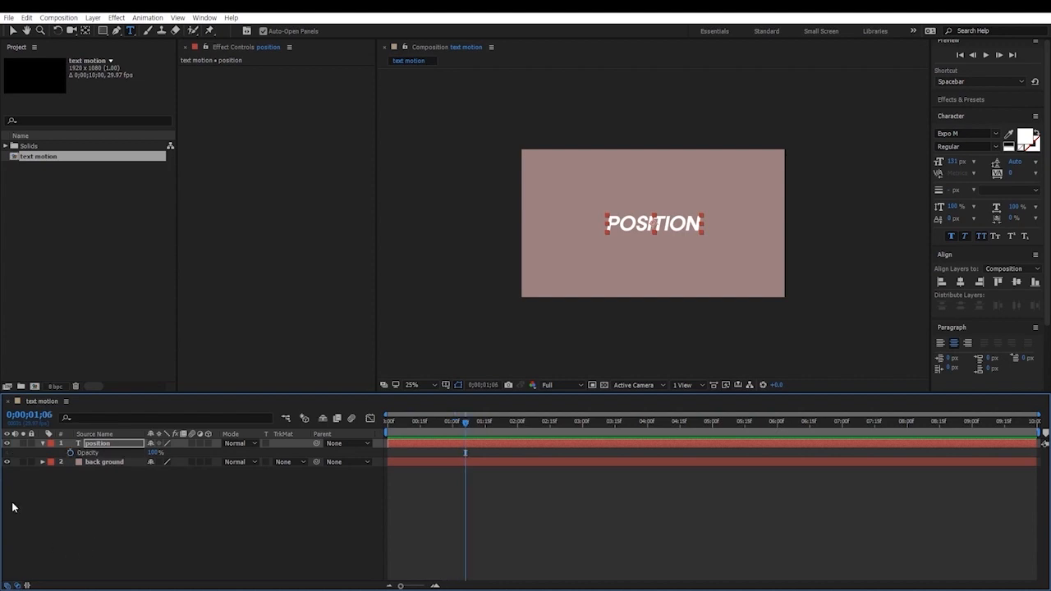
Reveal the position layer's Position property and set a keyframe at 0;00;01;00 with the text centred at 960, 540.
click(91, 444)
key(p)
mouse_move(471, 424)
mouse_down()
mouse_move(360, 424)
mouse_move(465, 427)
mouse_move(455, 427)
mouse_up()
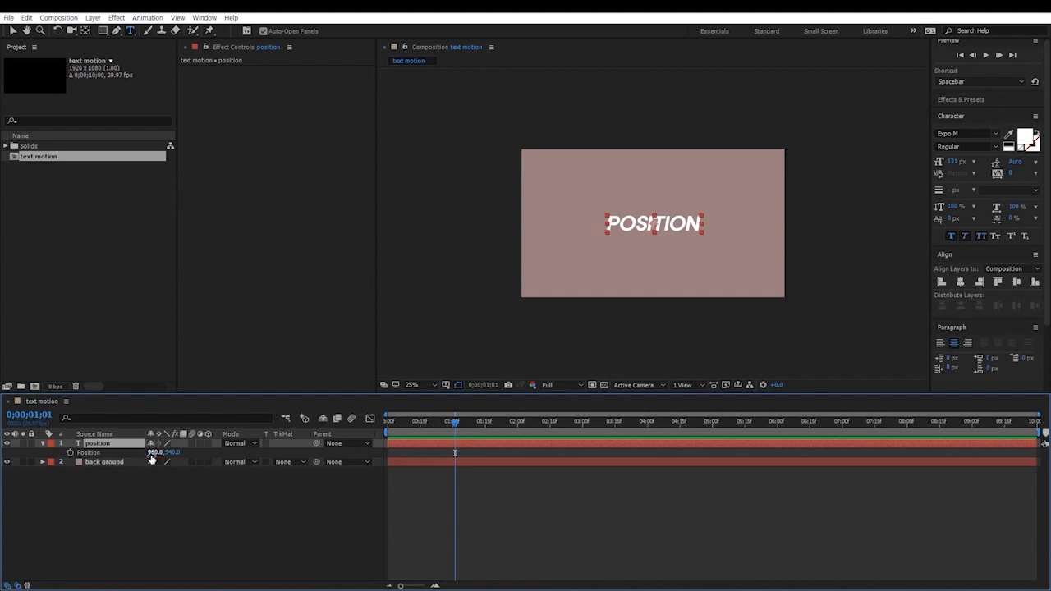
click(70, 452)
drag(457, 424, 437, 426)
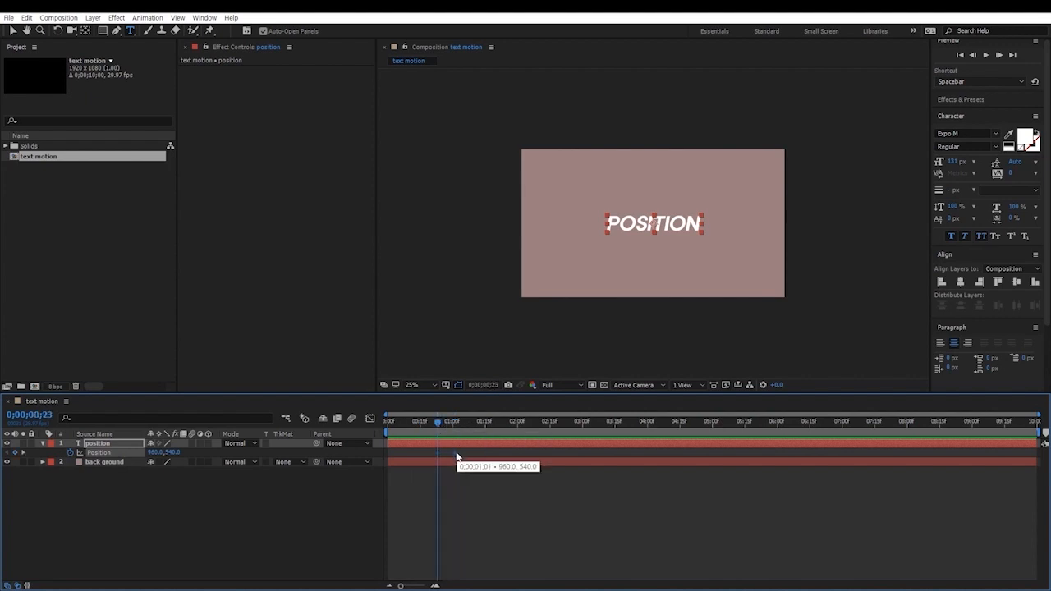
click(422, 422)
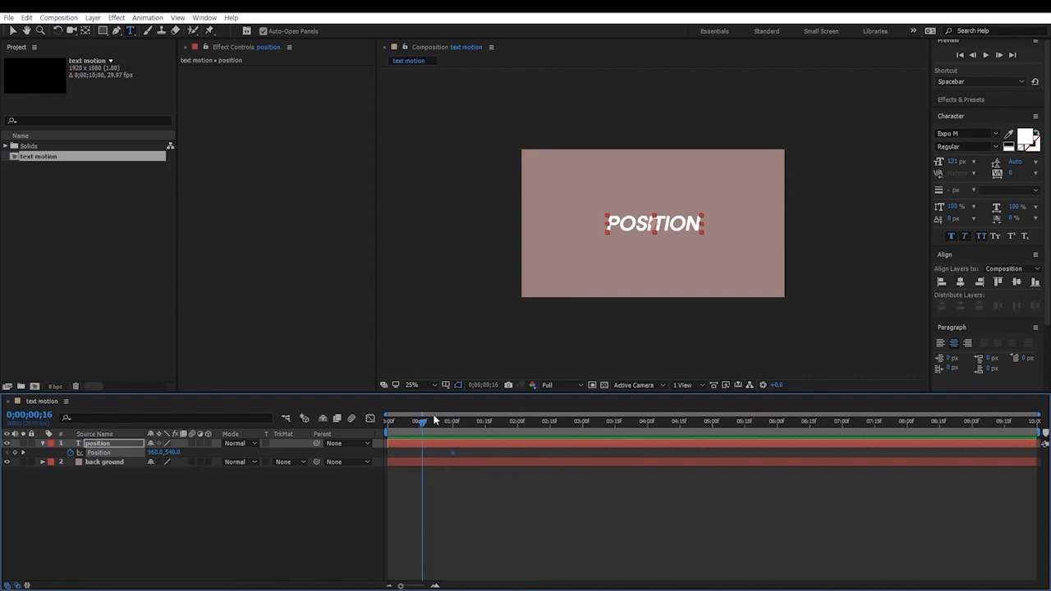
Add a Position keyframe at 0;00;00;00 with the text moved horizontally out past the frame's left edge, at about -428, 540.
drag(422, 424, 387, 429)
click(12, 31)
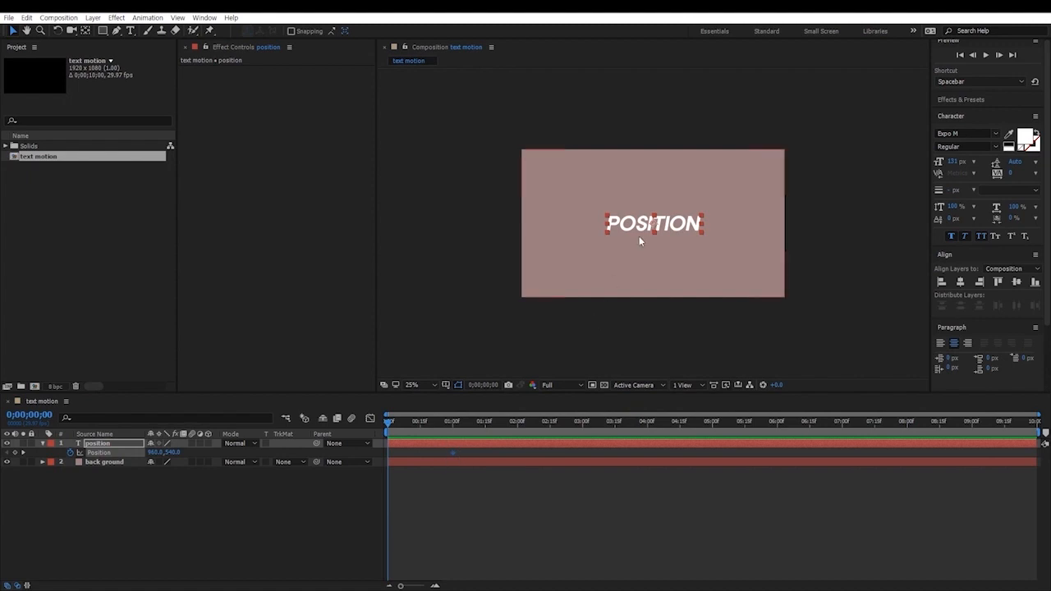
drag(686, 230, 493, 224)
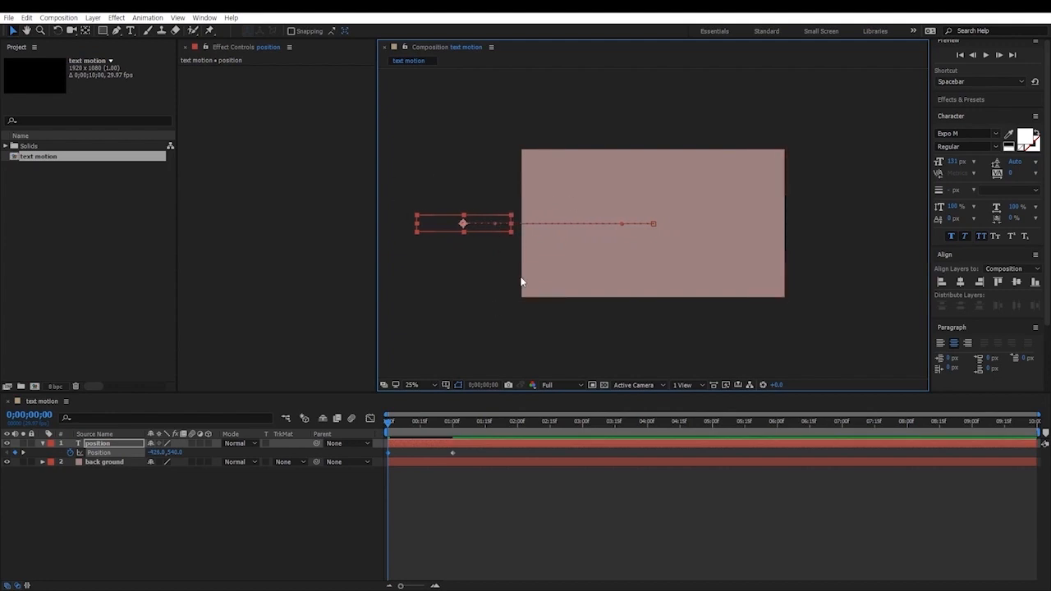
Scrub through the text's slide-in and place the playhead at 0;00;02;00.
drag(389, 421, 407, 427)
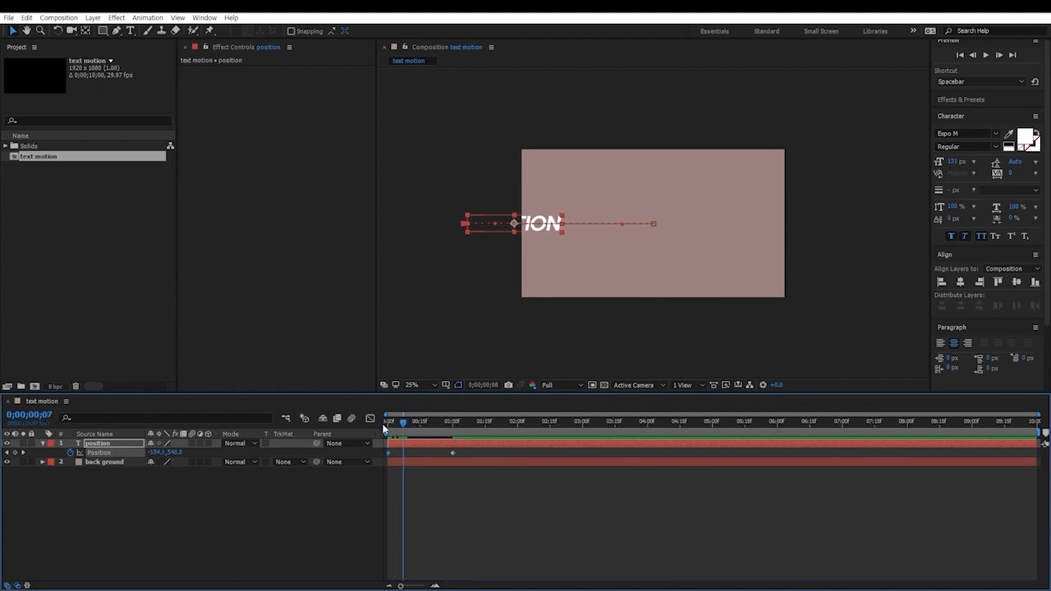
drag(398, 426, 388, 423)
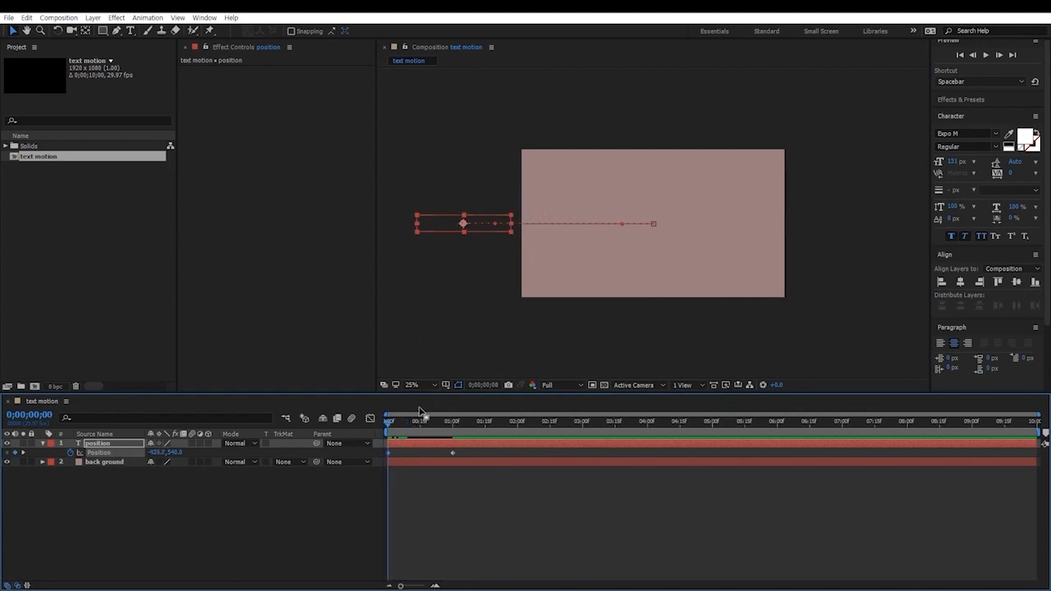
drag(390, 423, 453, 430)
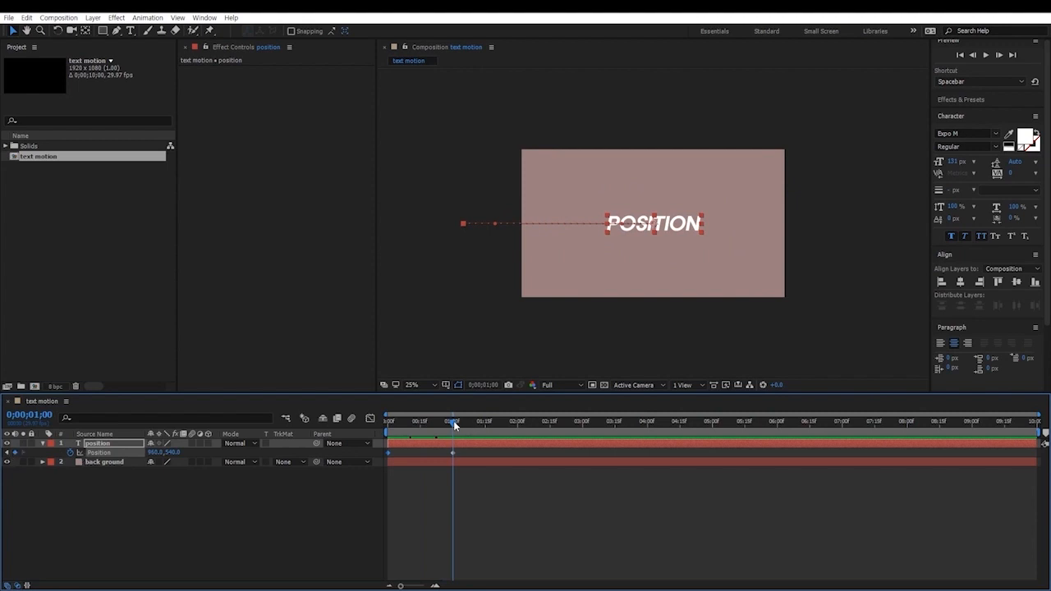
drag(454, 425, 519, 428)
Try out a Position keyframe at 0;00;02;00 with the text nudged slightly up and down, and remove that keyframe.
click(16, 454)
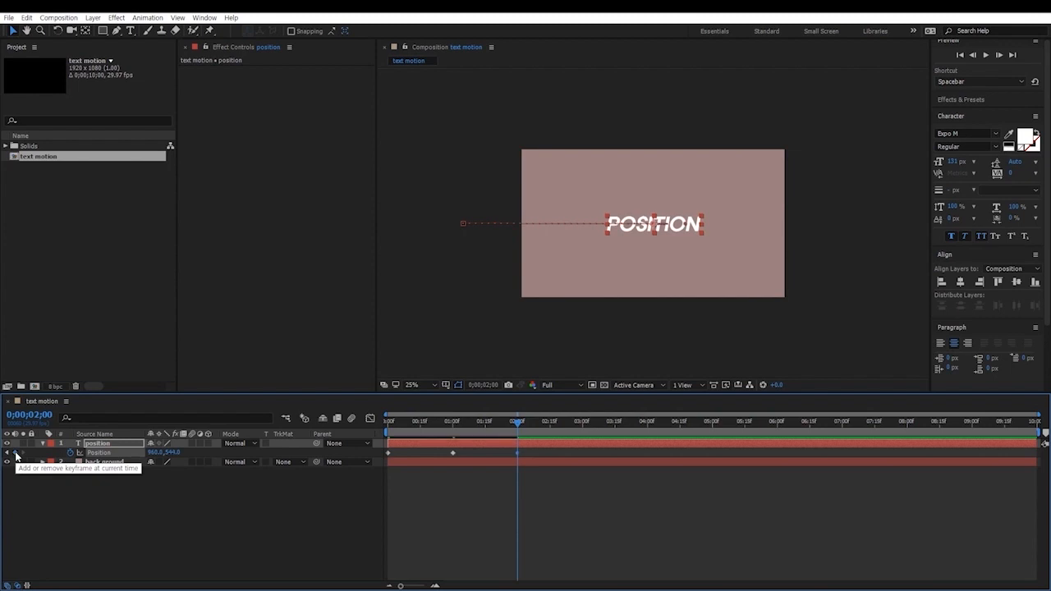
key(Up)
key(Down)
key(Up)
key(Down)
key(Up)
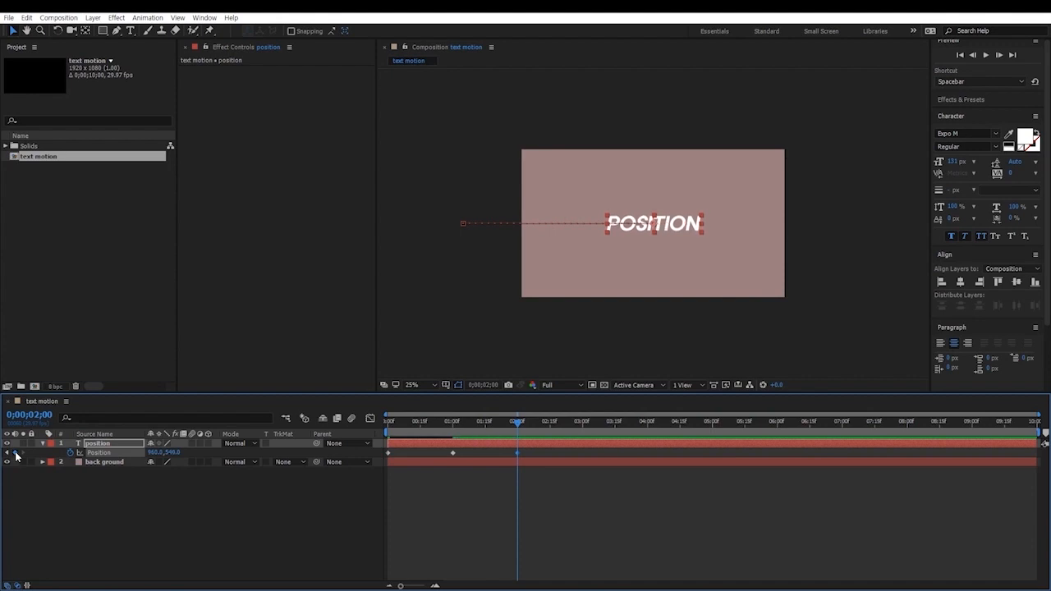
key(Down)
click(16, 453)
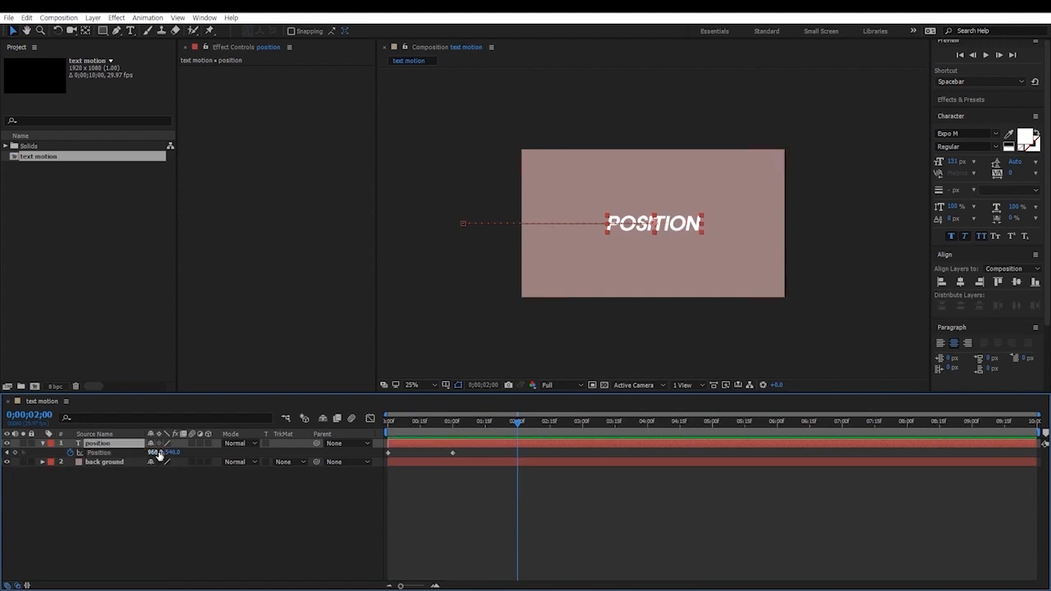
Add Position keyframes holding 960, 540 at 0;00;02;00 and moving the text past the frame's right edge, at about 2376, 540, at 0;00;03;00.
click(16, 453)
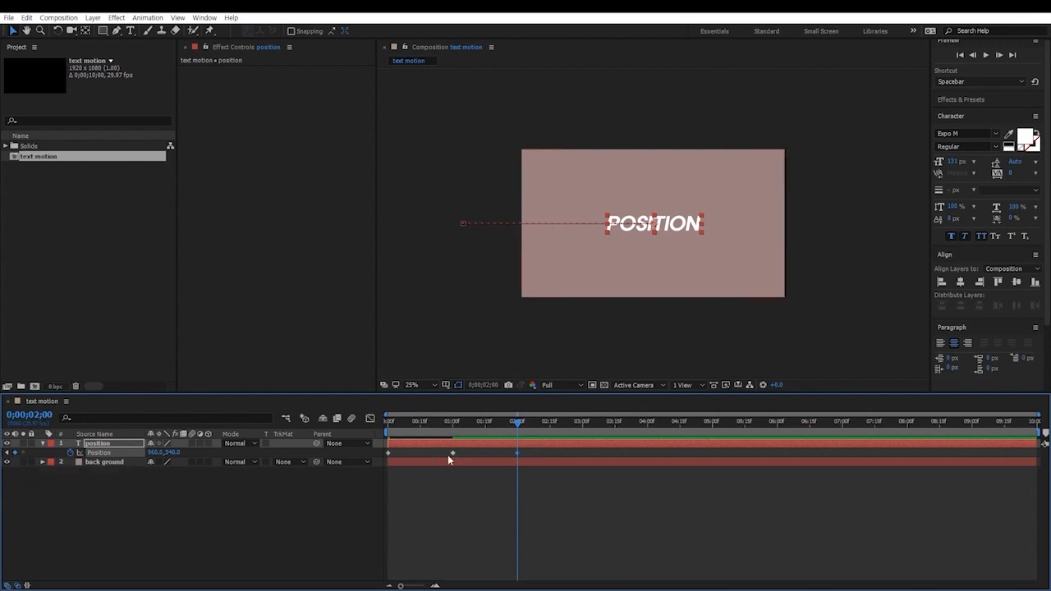
drag(519, 424, 583, 425)
drag(680, 232, 874, 229)
drag(585, 420, 588, 443)
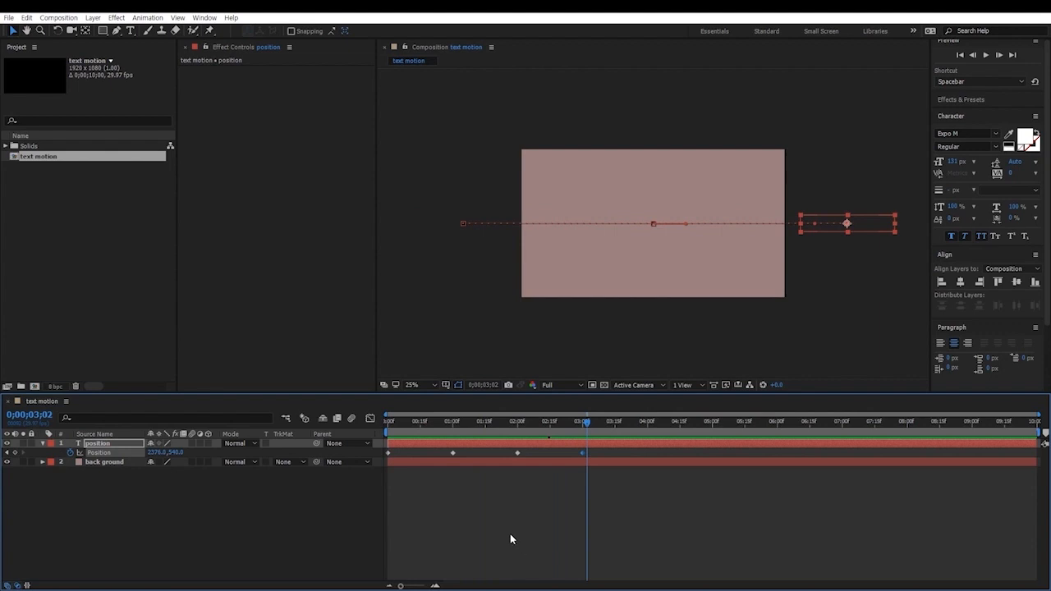
Try to compress all four Position keyframes proportionally into about the first second and a half, and undo it.
drag(594, 454, 386, 454)
drag(581, 452, 477, 456)
click(513, 452)
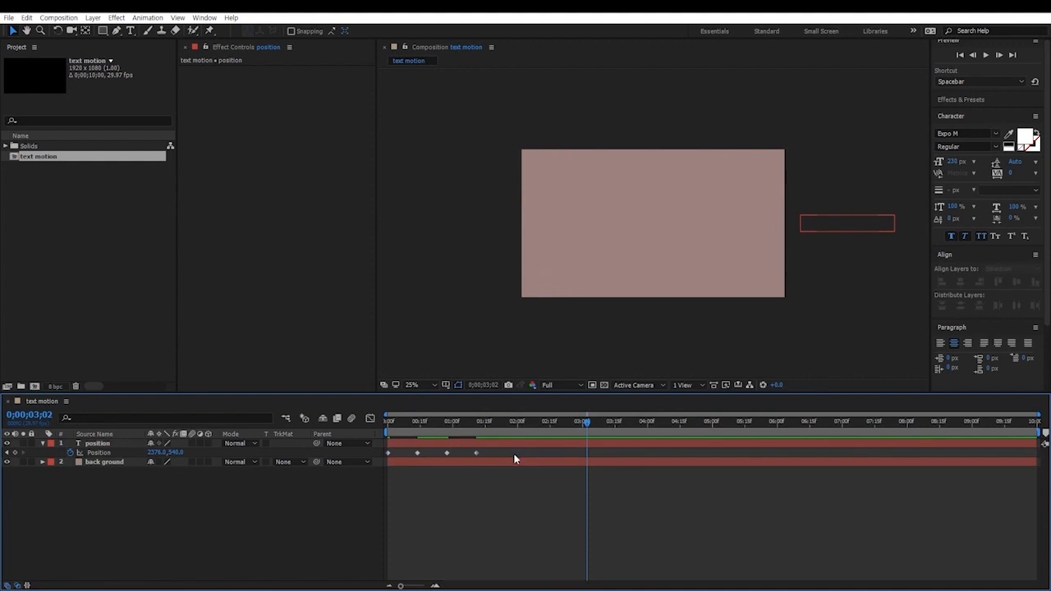
key(ctrl+z)
Compress all four Position keyframes proportionally so the last sits just after 0;00;02;00, and preview the animation from the start.
drag(608, 448, 384, 462)
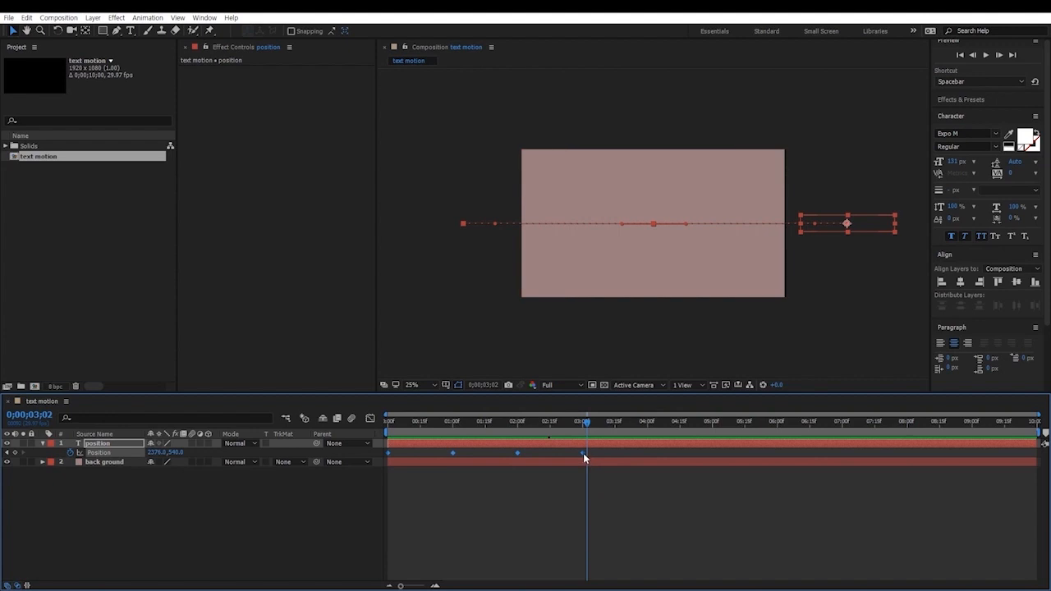
drag(583, 454, 462, 455)
drag(592, 424, 362, 443)
key(space)
key(space)
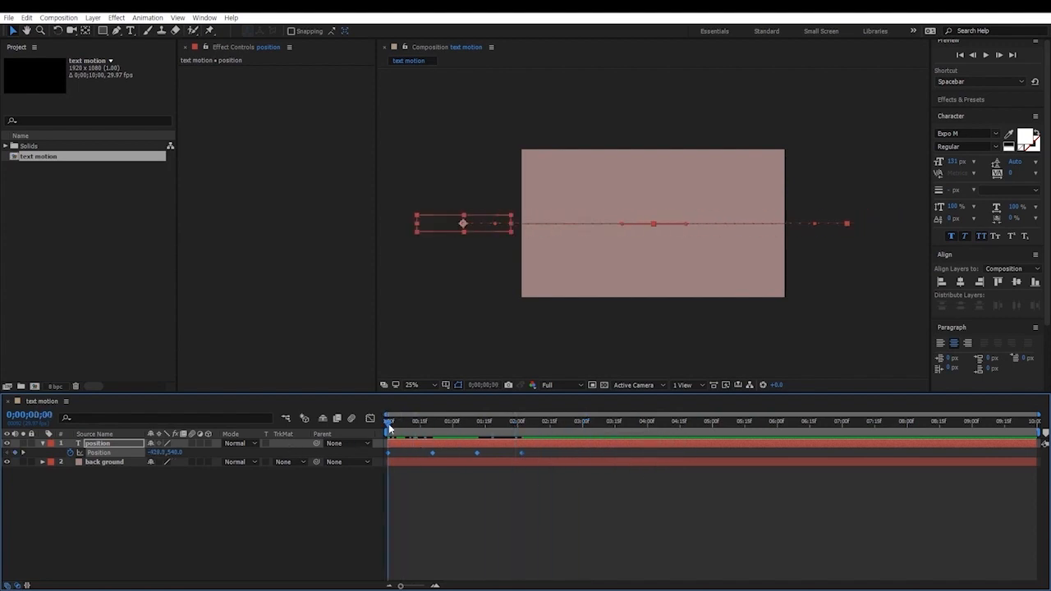
key(space)
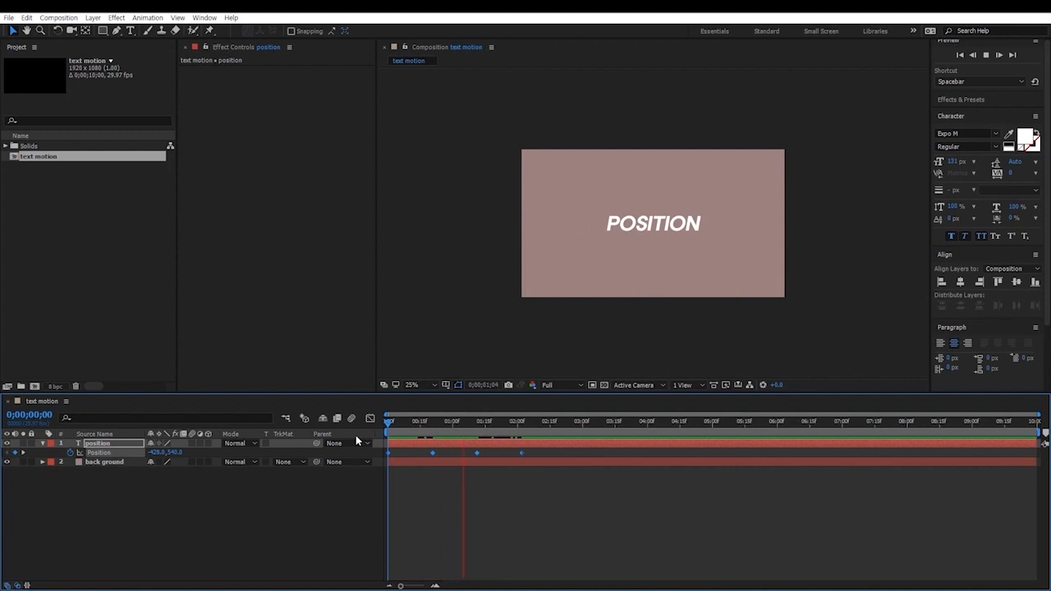
key(space)
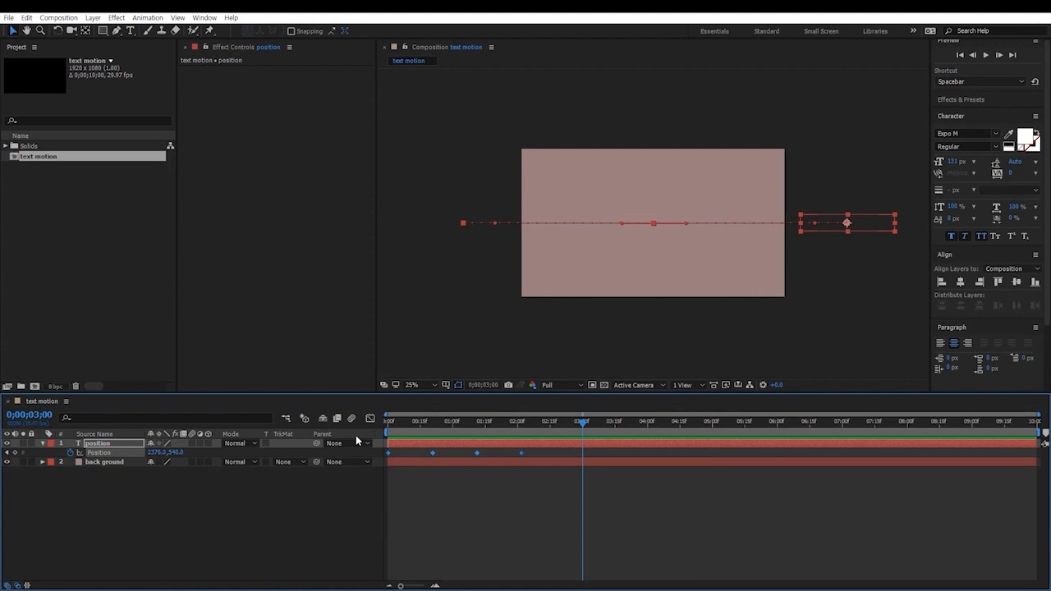
Zoom the timeline in around the playhead and back out to the full composition length.
key(equal)
key(equal)
key(equal)
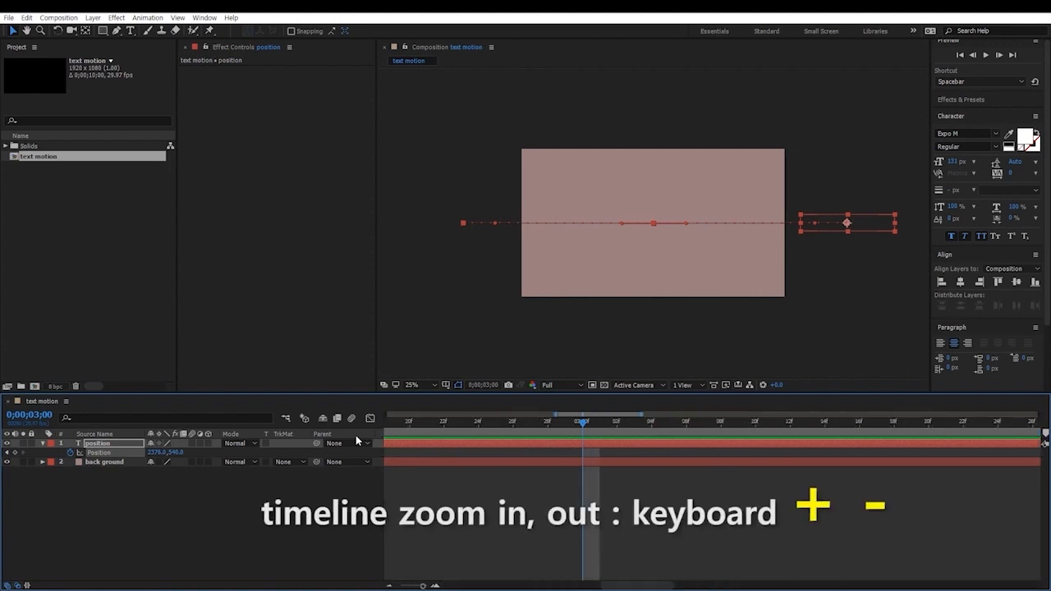
key(minus)
key(minus)
key(minus)
Zoom the composition view repeatedly in and out, and return it to 25% magnification.
key(period)
key(period)
key(period)
key(period)
key(period)
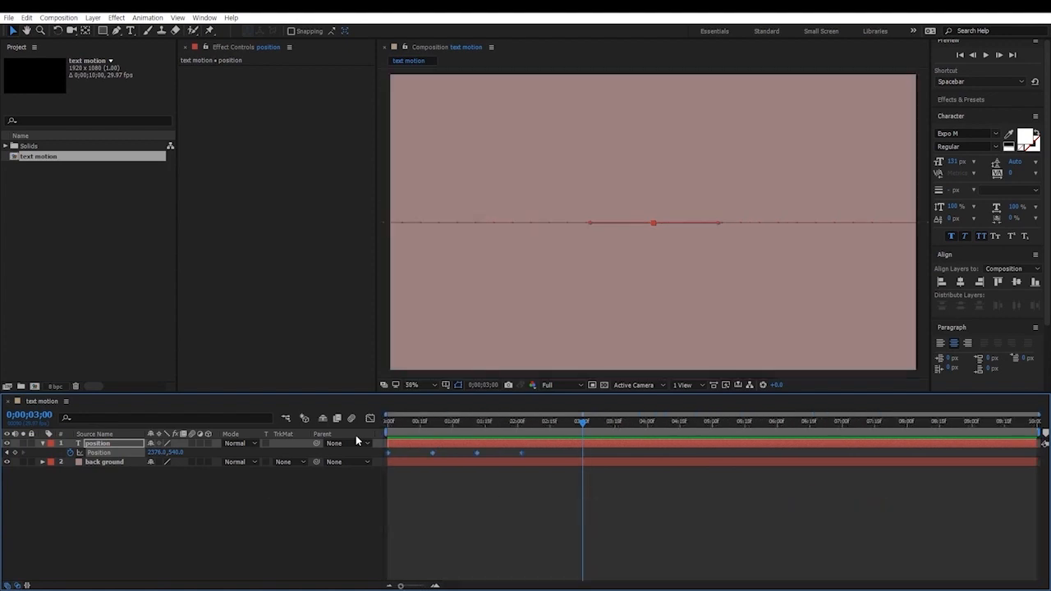
key(comma)
key(comma)
key(comma)
key(comma)
key(comma)
key(comma)
key(comma)
key(comma)
key(comma)
key(comma)
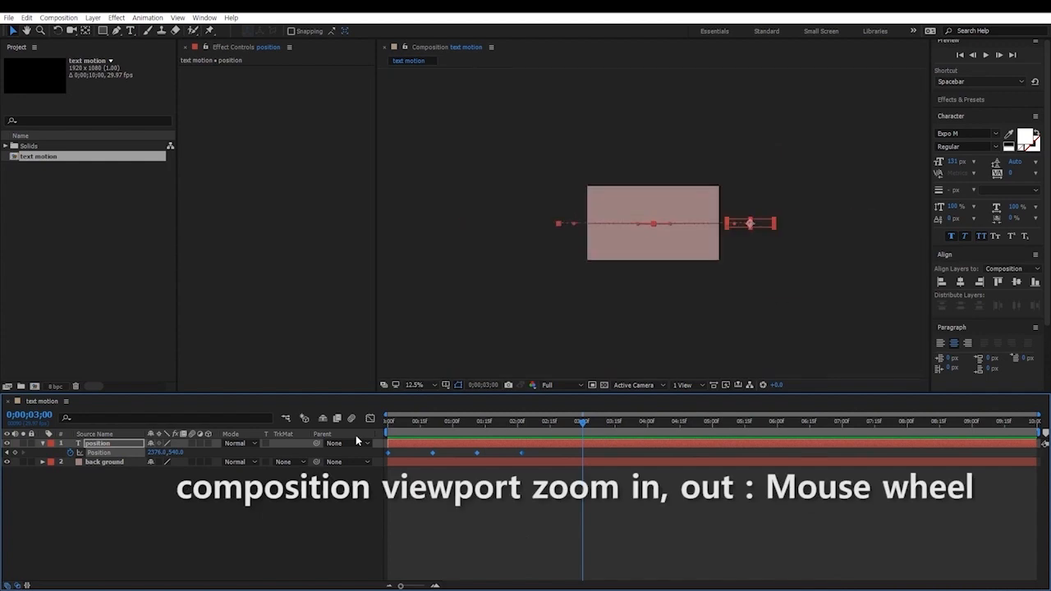
key(comma)
key(comma)
key(comma)
key(period)
key(period)
key(period)
key(period)
key(comma)
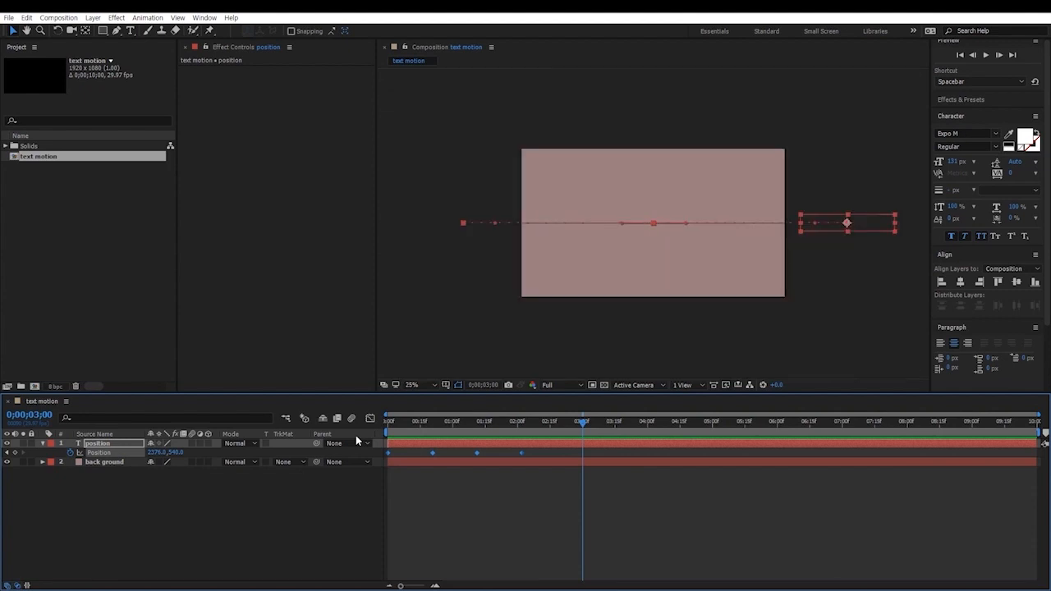
Create a new text layer reading "scale" with the playhead at 0;00;00;00.
drag(581, 423, 349, 441)
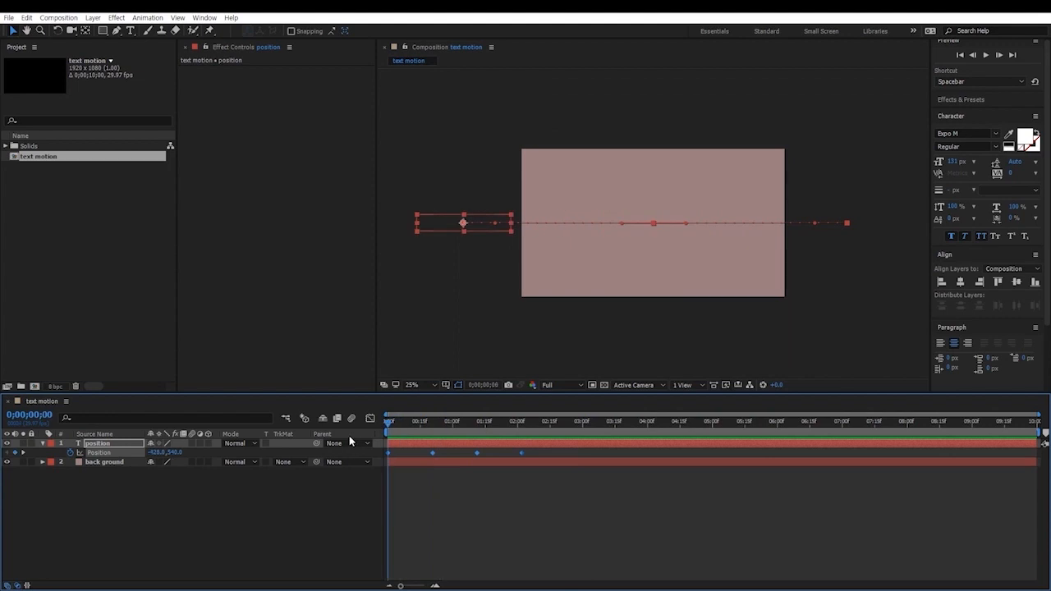
click(132, 514)
right_click(130, 499)
mouse_move(162, 401)
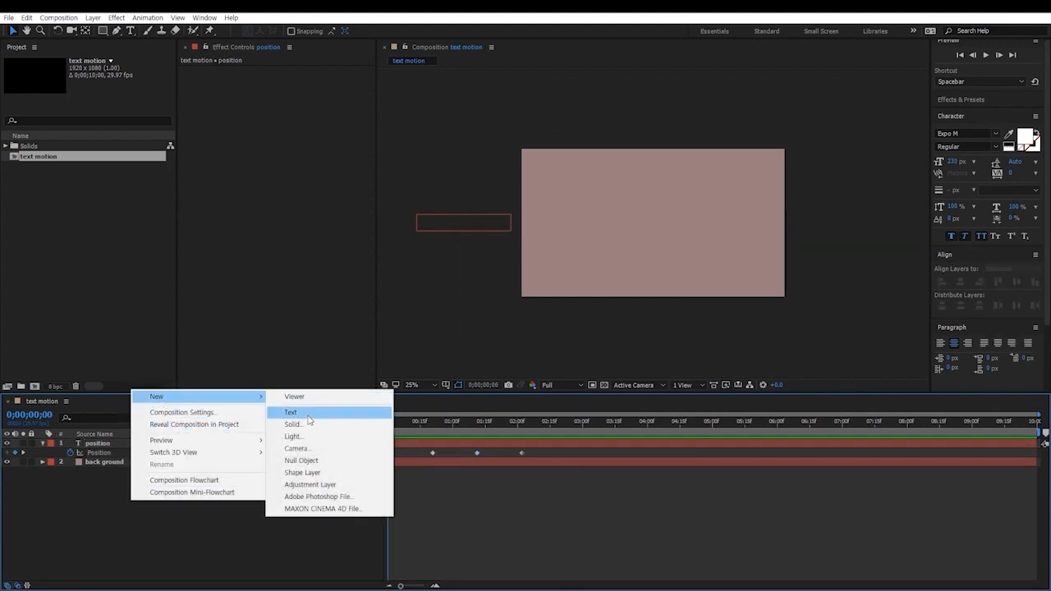
click(310, 413)
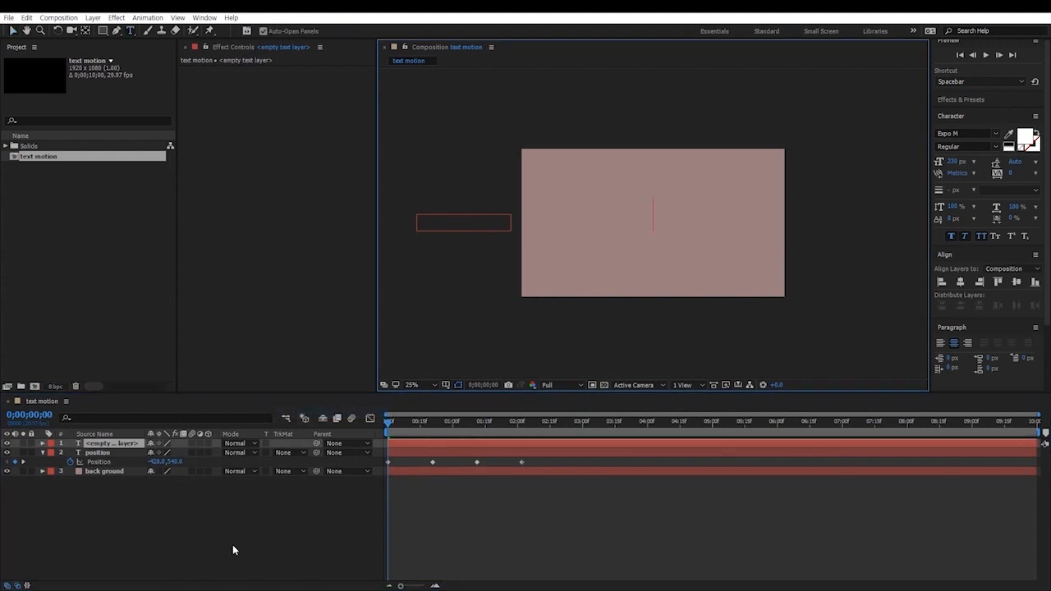
text(scsl)
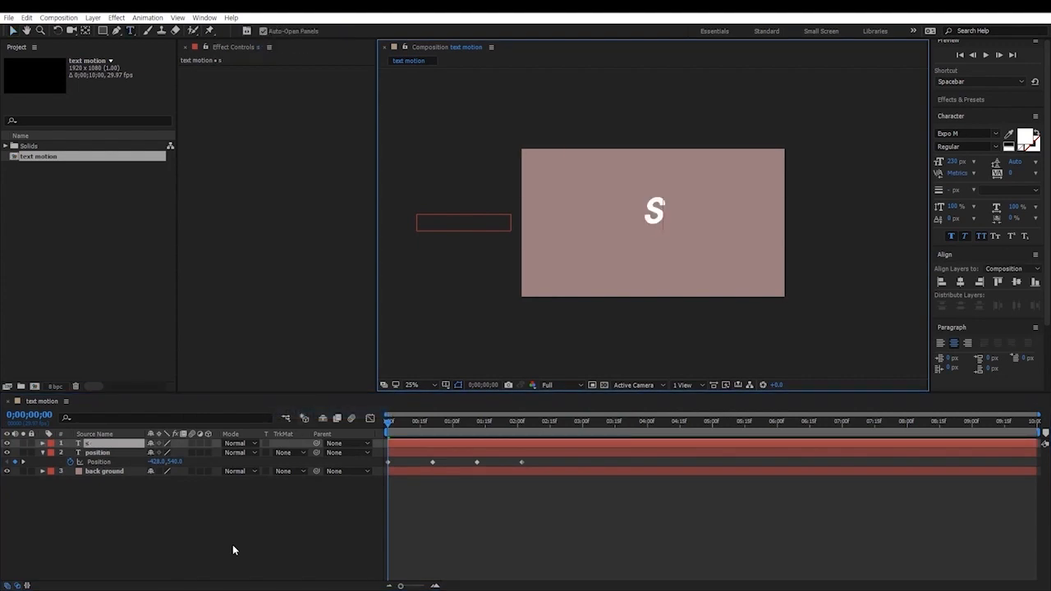
key(BackSpace)
key(BackSpace)
text(ale)
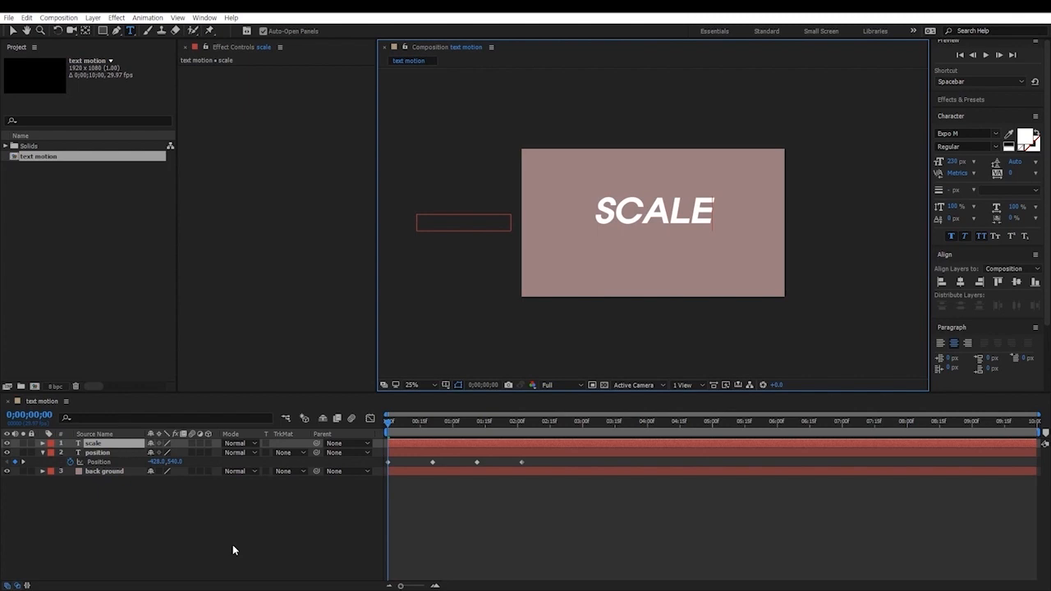
Reduce the SCALE text's font size to about 168 px and select the position layer.
click(13, 30)
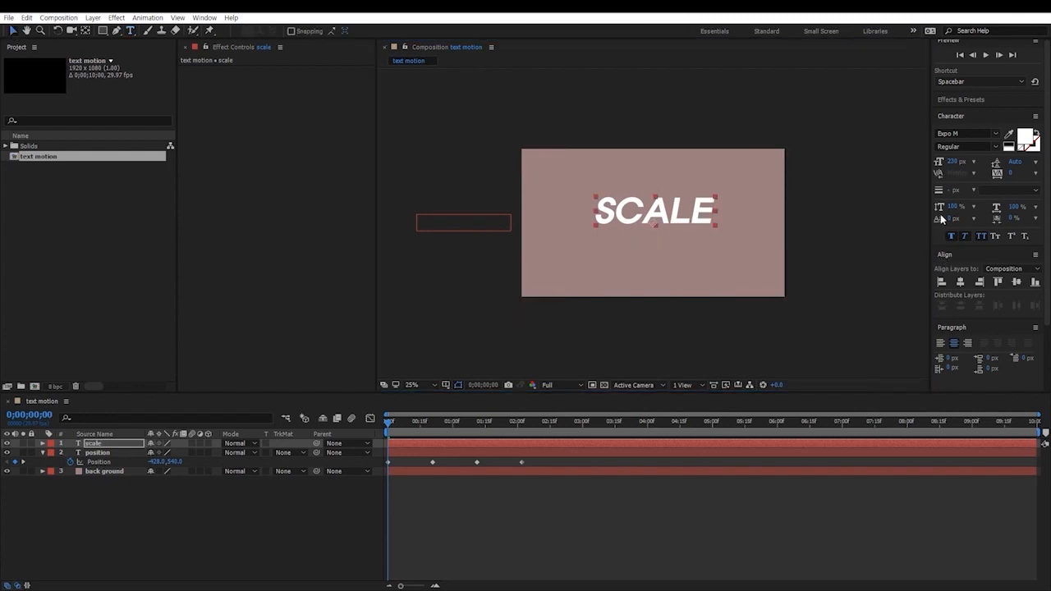
drag(954, 161, 922, 167)
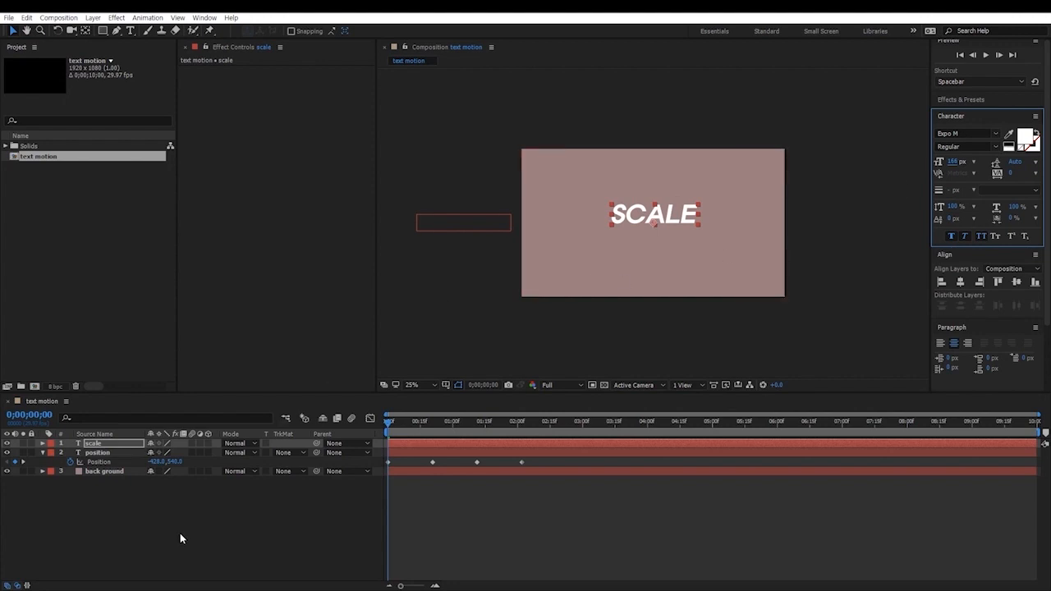
click(114, 444)
click(108, 453)
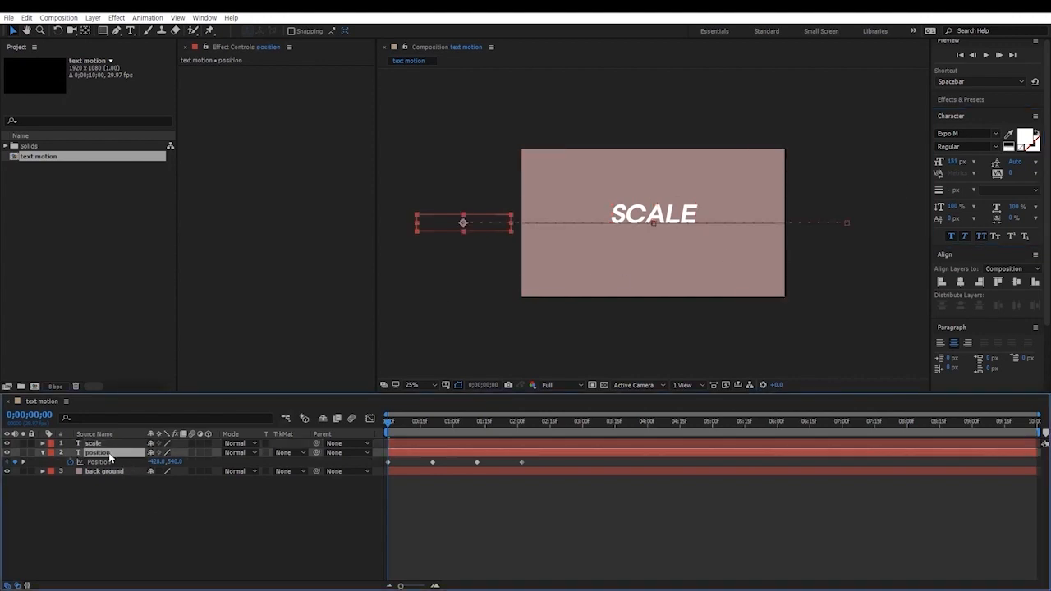
Set the SCALE text's font size to 131 px and center it horizontally and vertically in the composition.
click(107, 444)
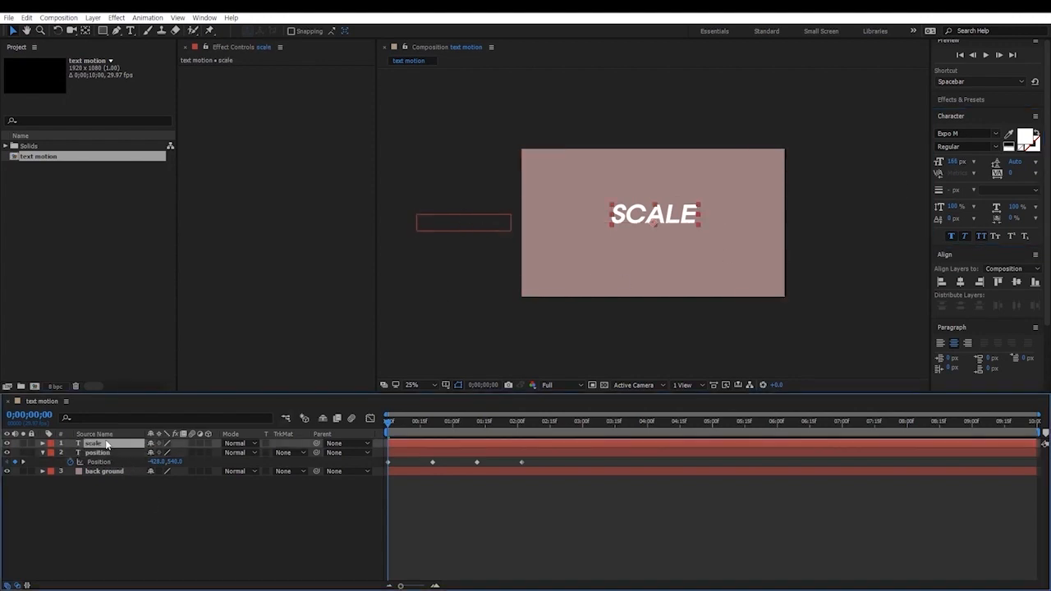
click(950, 159)
text(131)
key(Return)
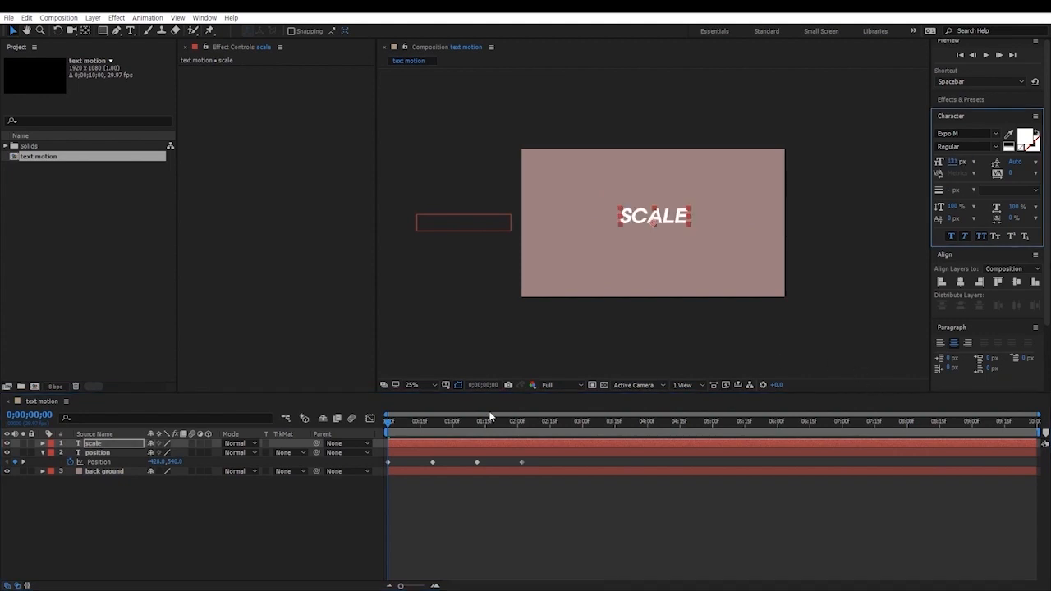
drag(671, 218, 669, 220)
click(960, 282)
click(1016, 282)
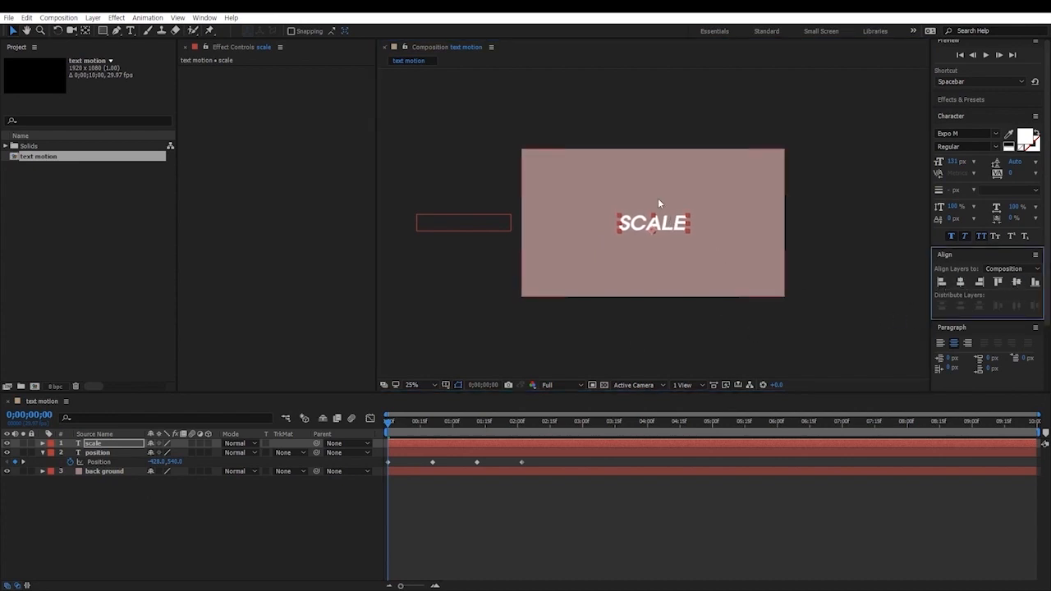
Preview the animation from the start and place the playhead on the POSITION text's last keyframe at 0;00;02;02.
click(390, 429)
key(space)
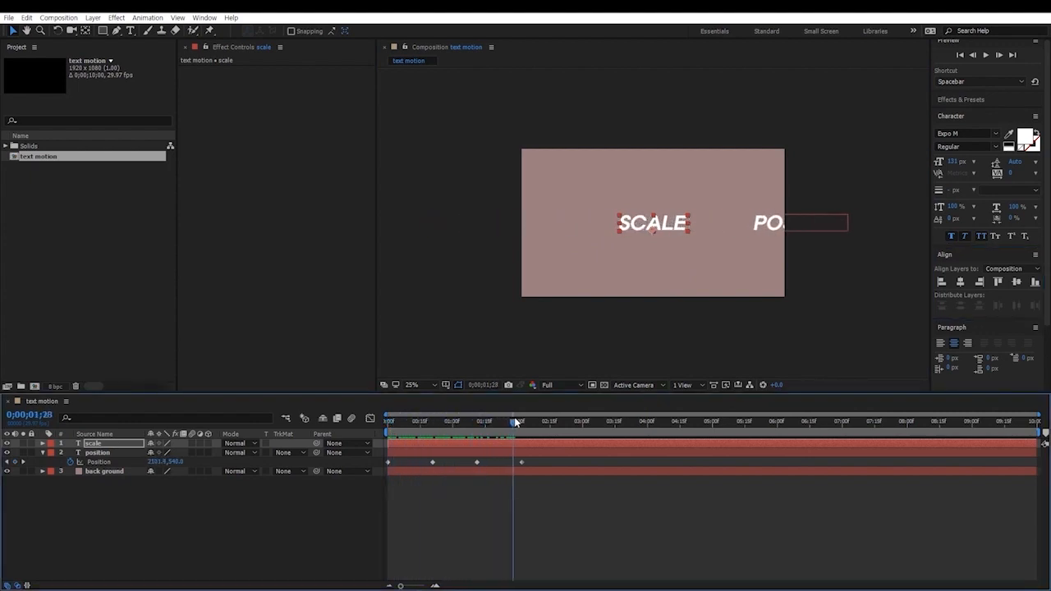
drag(516, 423, 522, 422)
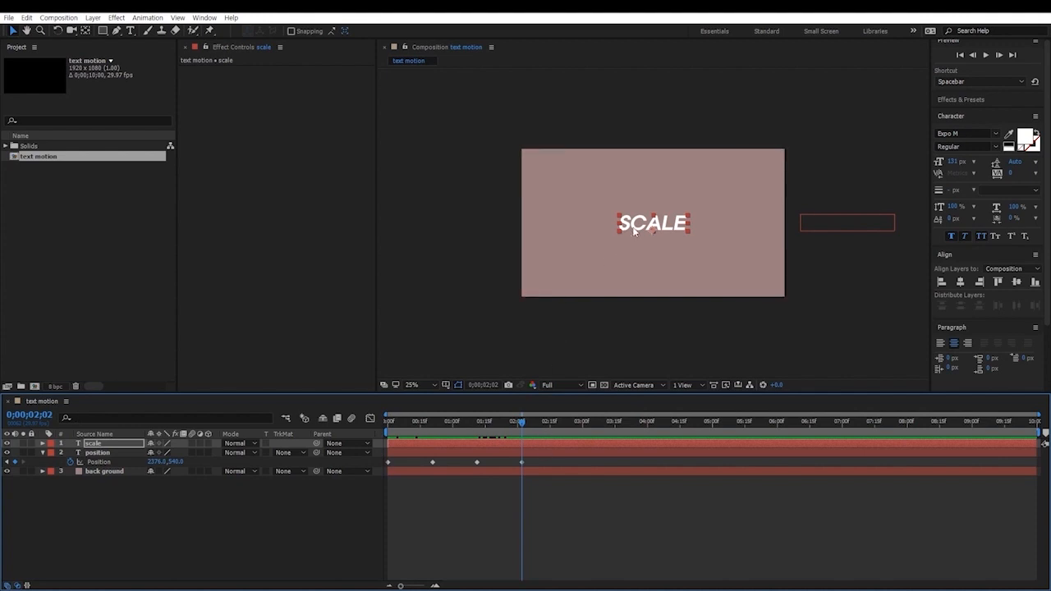
Start keyframing the SCALE layer's Scale, with 0% at 0;00;02;02 and a 100% keyframe shortly after it.
click(106, 446)
key(s)
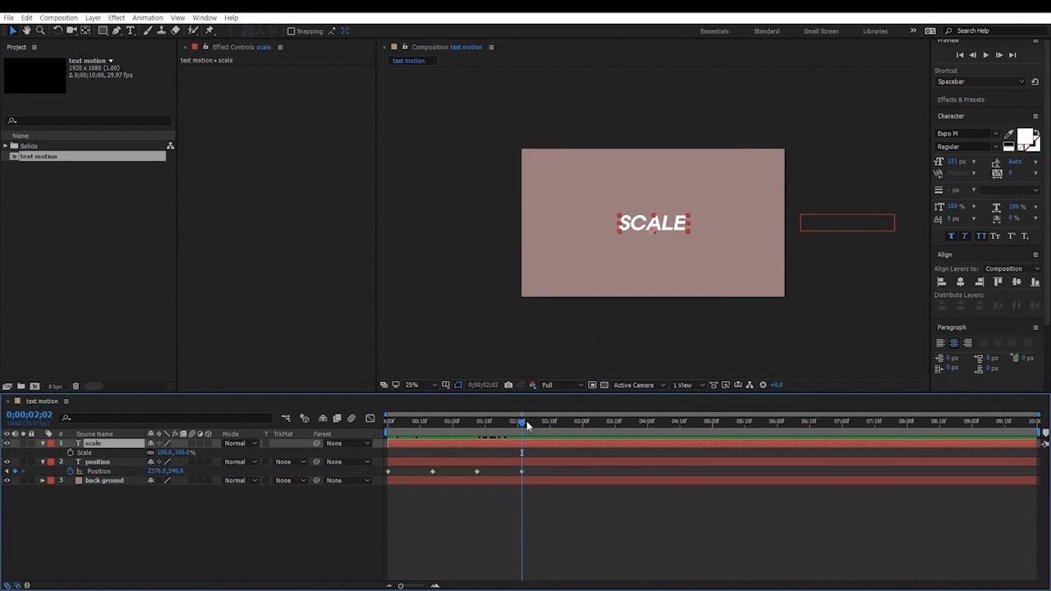
mouse_move(521, 421)
mouse_down()
mouse_move(562, 421)
mouse_move(521, 428)
mouse_up()
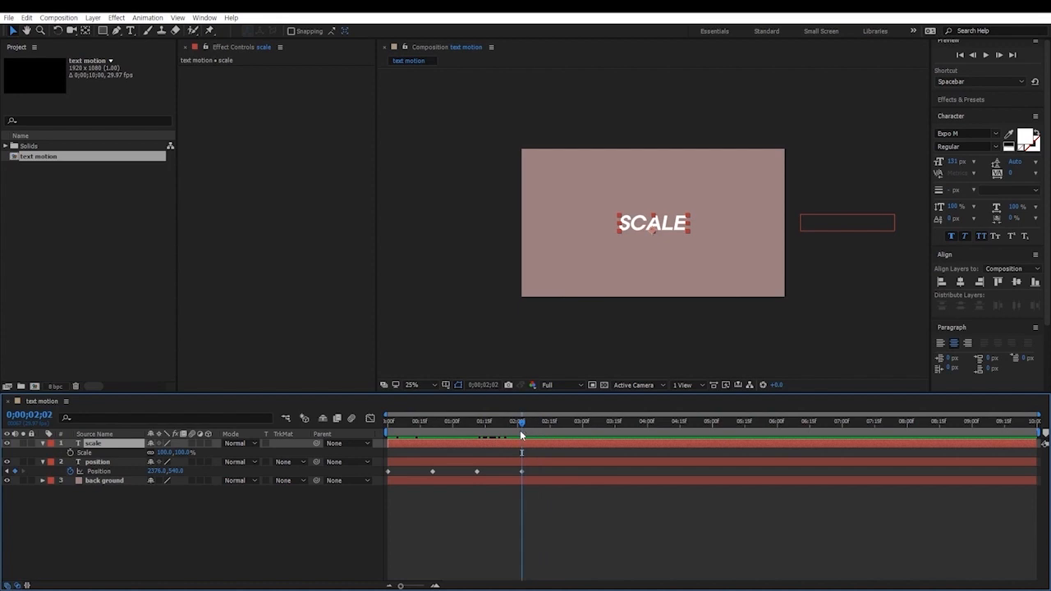
click(69, 452)
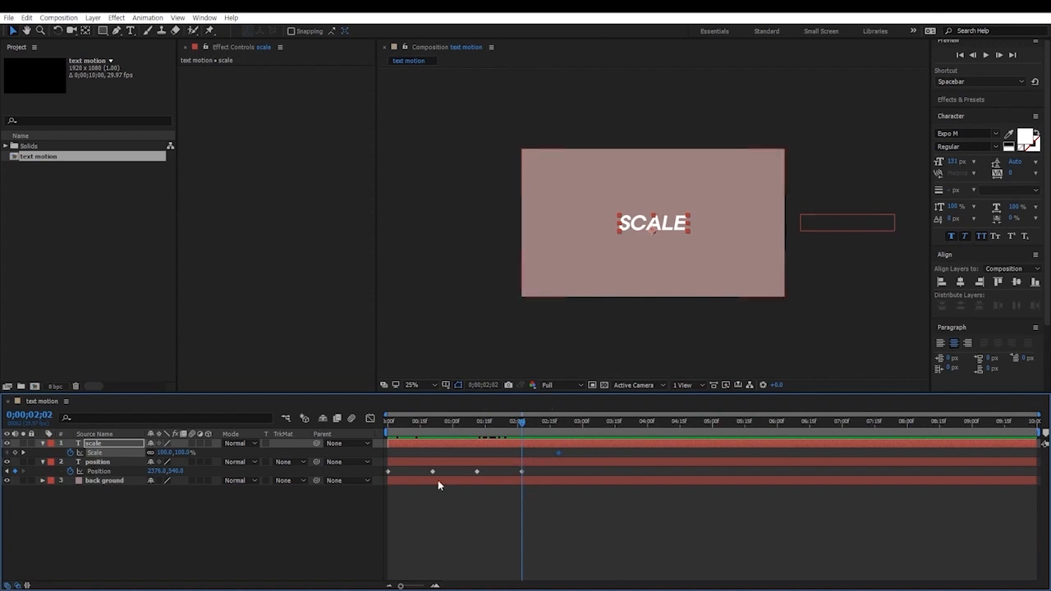
click(164, 452)
text(0)
key(Return)
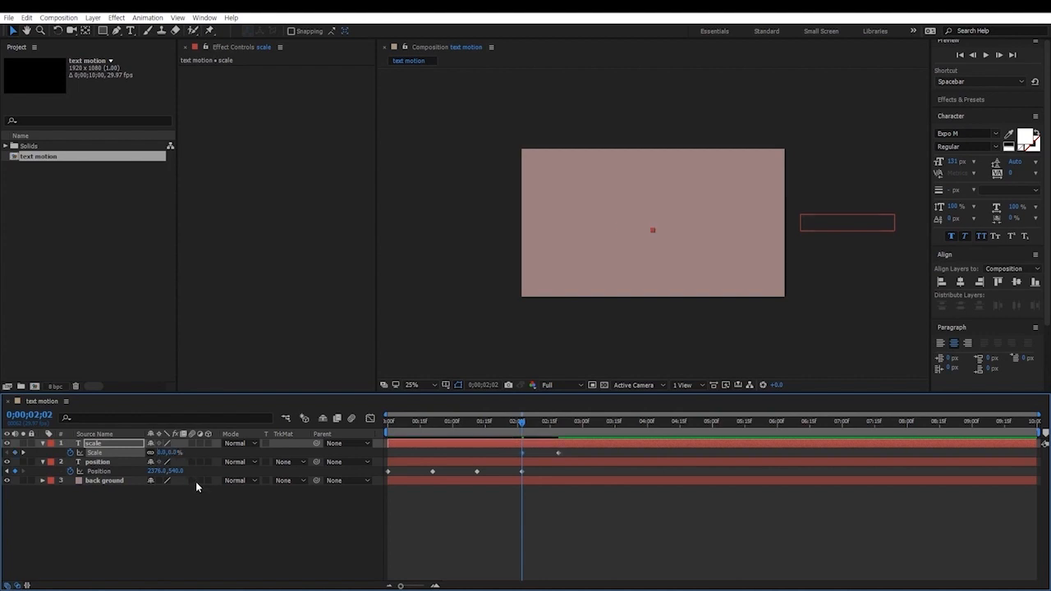
Add a 100% Scale keyframe to the SCALE layer at 0;00;03;06 to hold its full size.
drag(526, 435, 595, 438)
click(654, 568)
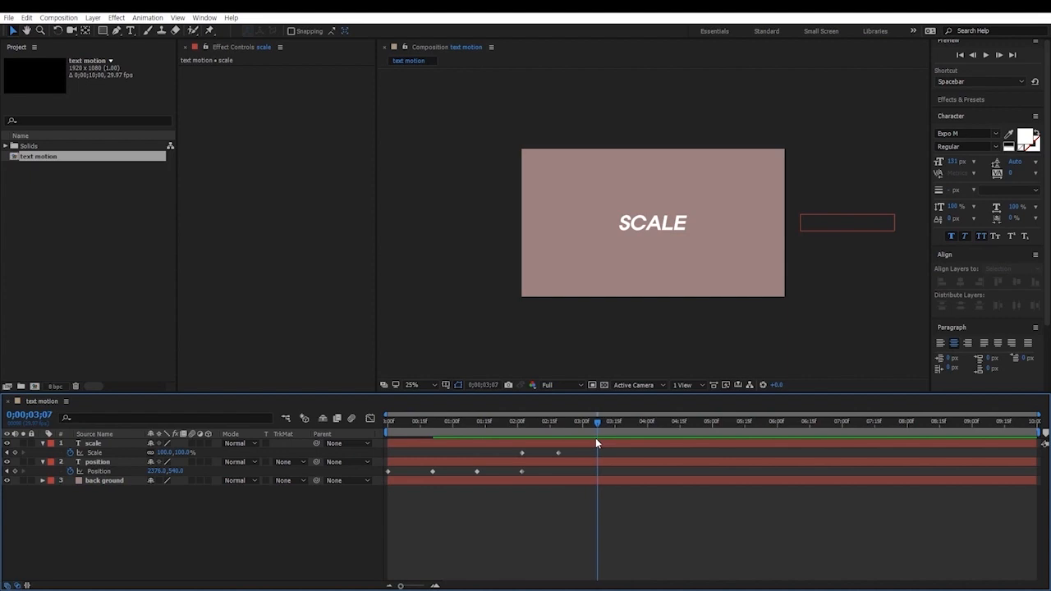
click(14, 453)
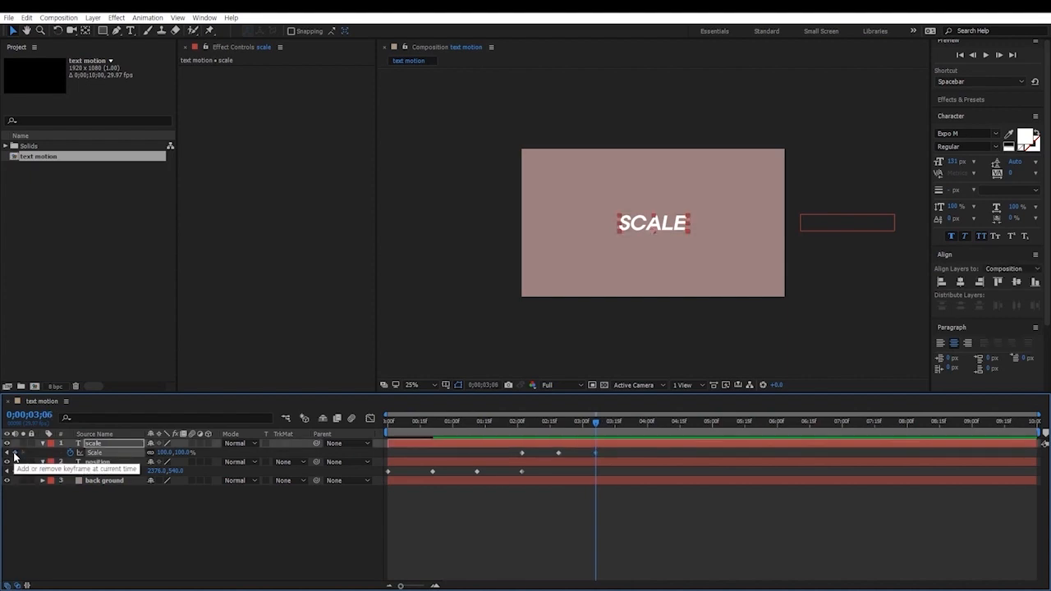
Set the SCALE layer's Scale to 0% at 0;00;03;22 and shift its four Scale keyframes slightly later in time.
drag(600, 424, 630, 427)
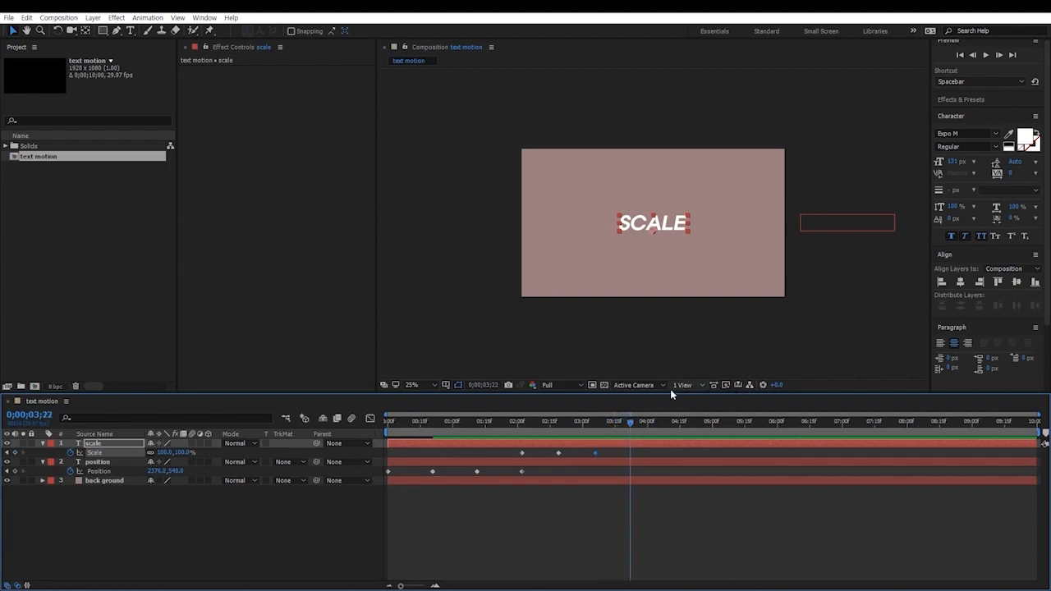
click(161, 453)
text(0)
key(Return)
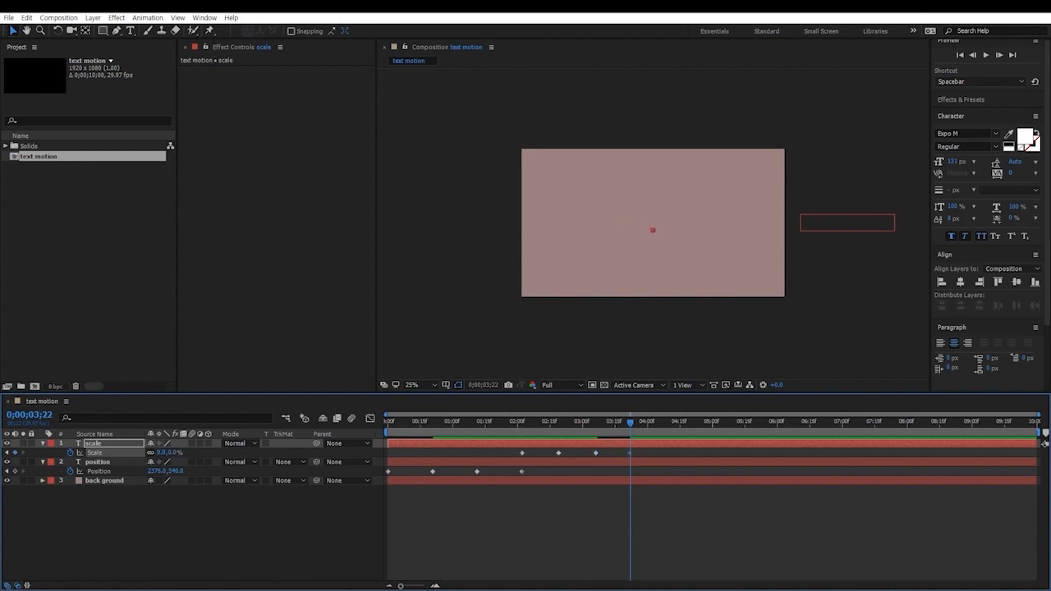
drag(630, 423, 537, 457)
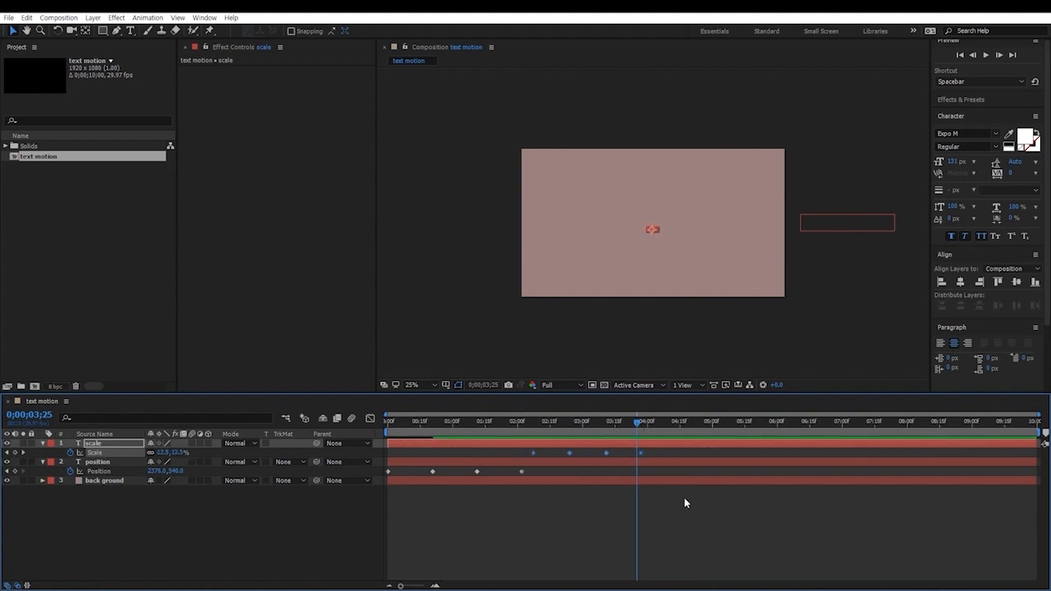
Create a new text layer reading "rotation" with the playhead at 0;00;04;01.
drag(638, 421, 651, 425)
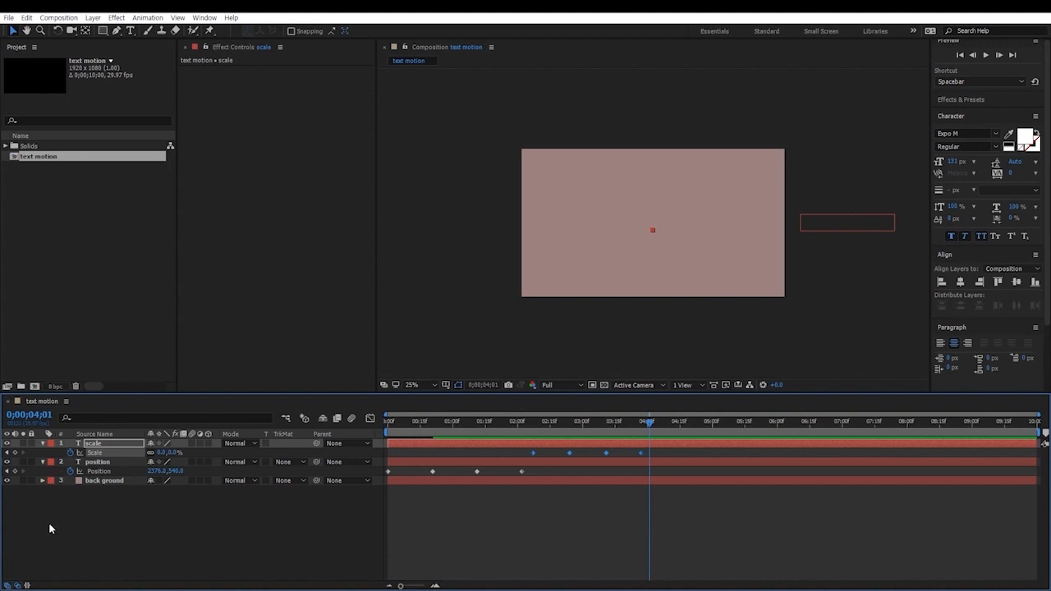
click(132, 530)
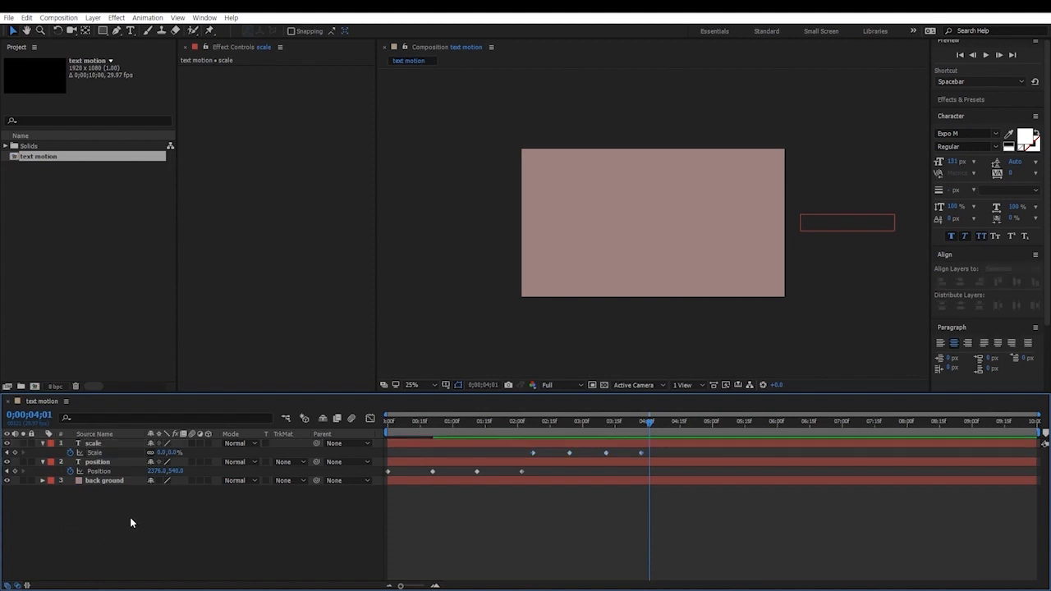
right_click(132, 521)
mouse_move(160, 416)
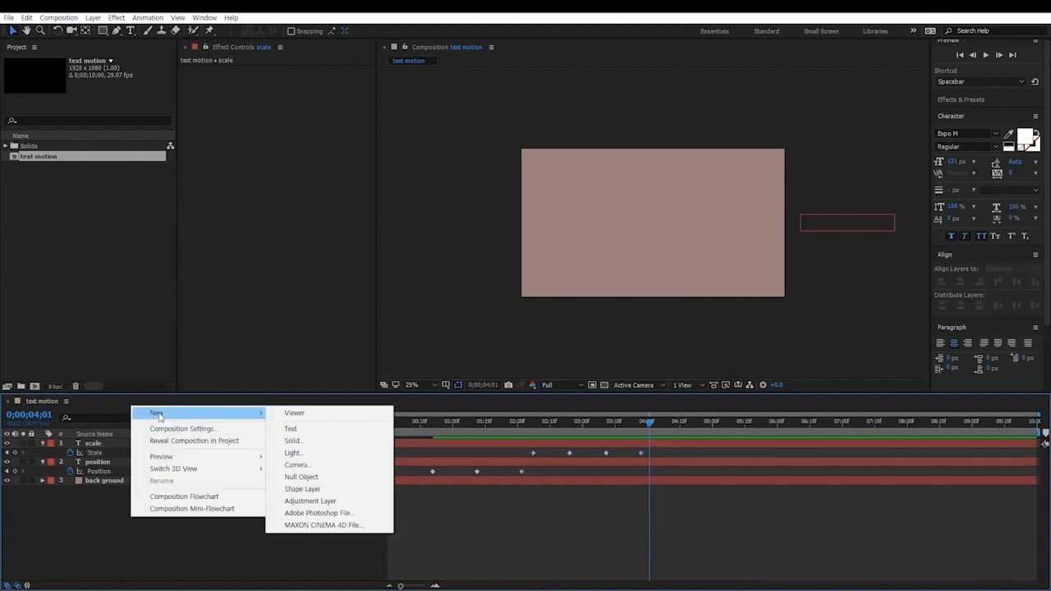
click(291, 429)
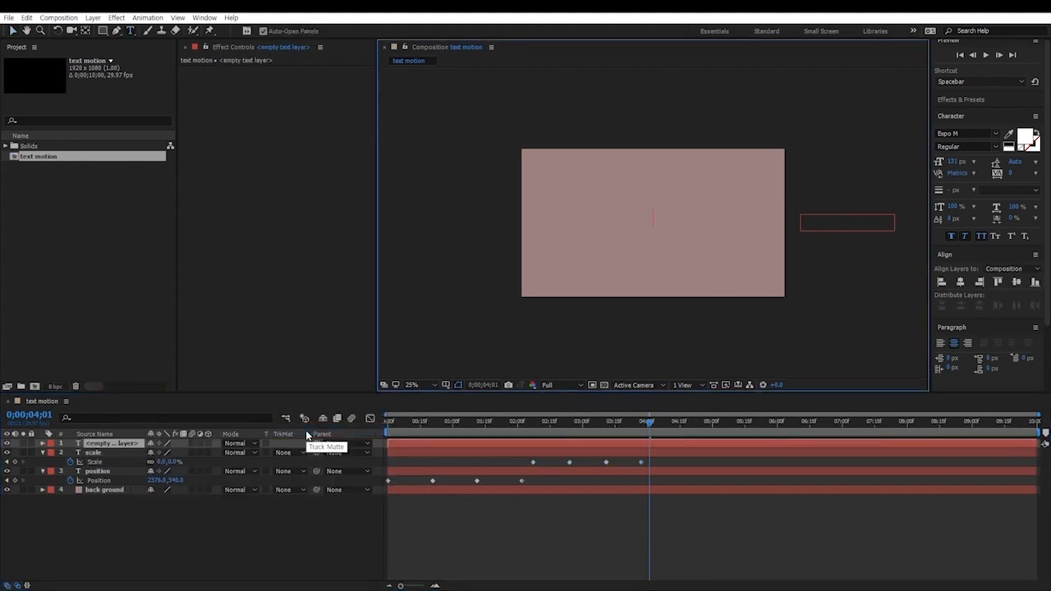
text(rotation)
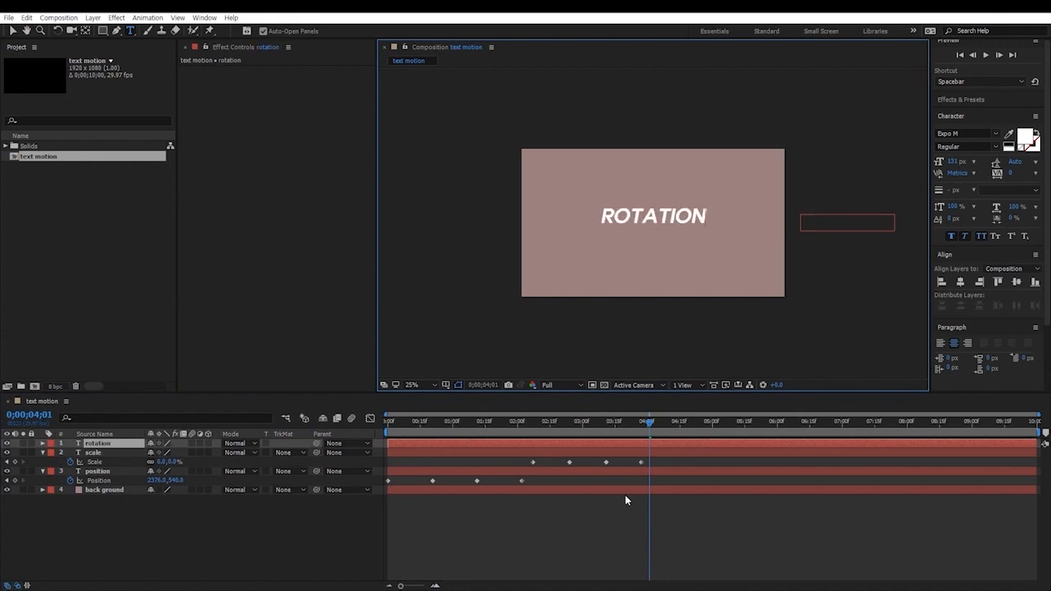
Reveal the ROTATION layer's Position property and center the text in the composition.
click(95, 445)
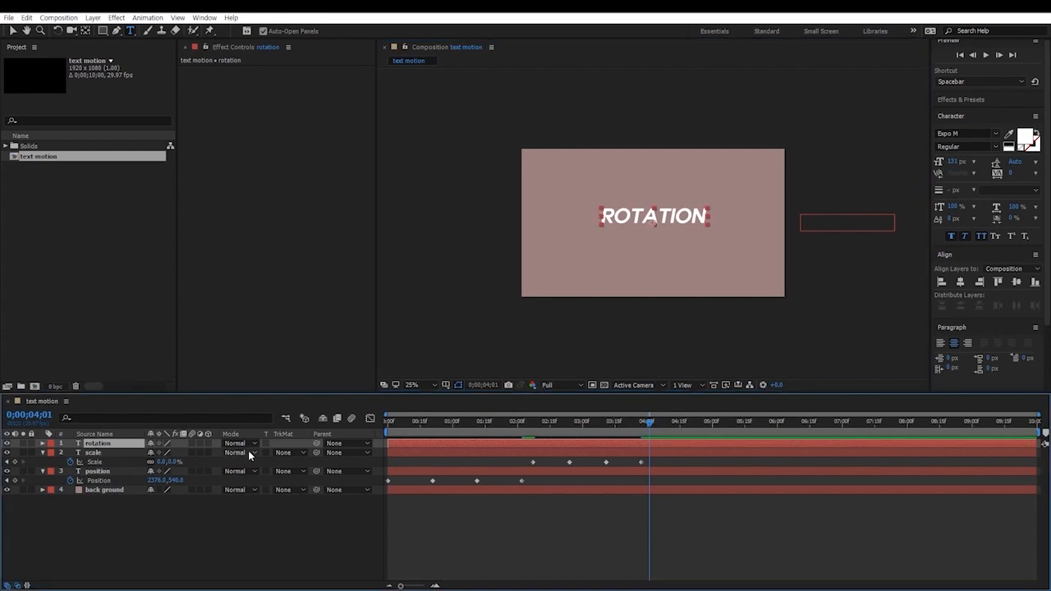
key(p)
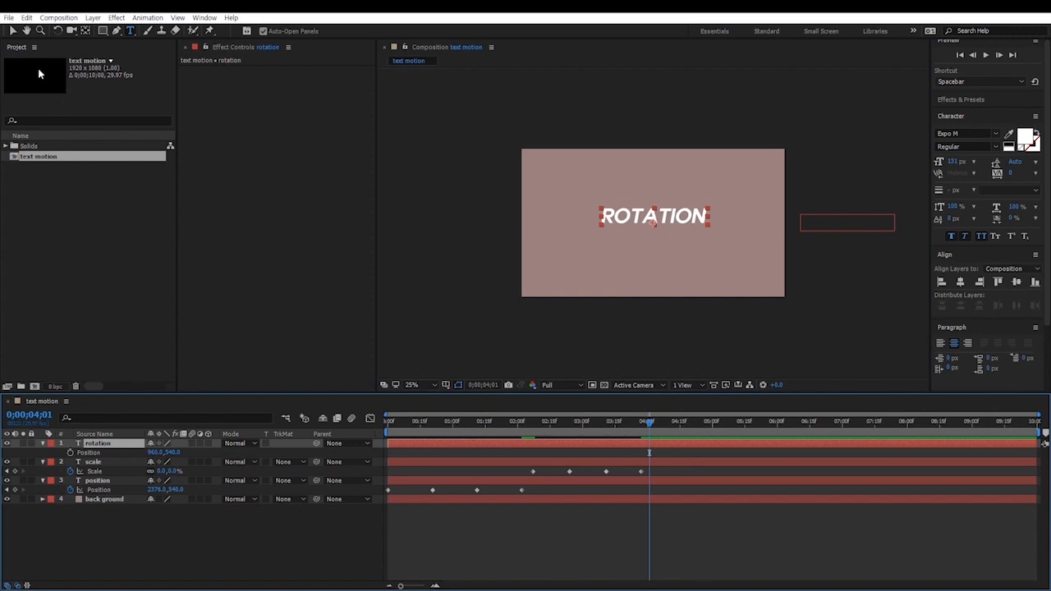
click(12, 32)
click(959, 282)
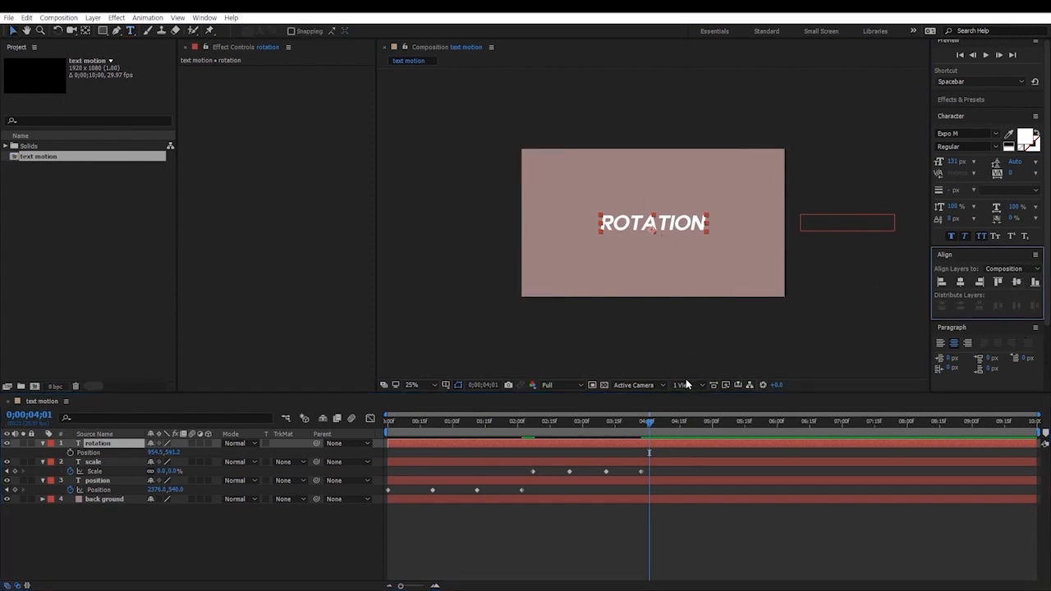
Keyframe the ROTATION text's Position from above the frame at 0;00;03;27 down to the centered position at 0;00;04;12.
click(70, 452)
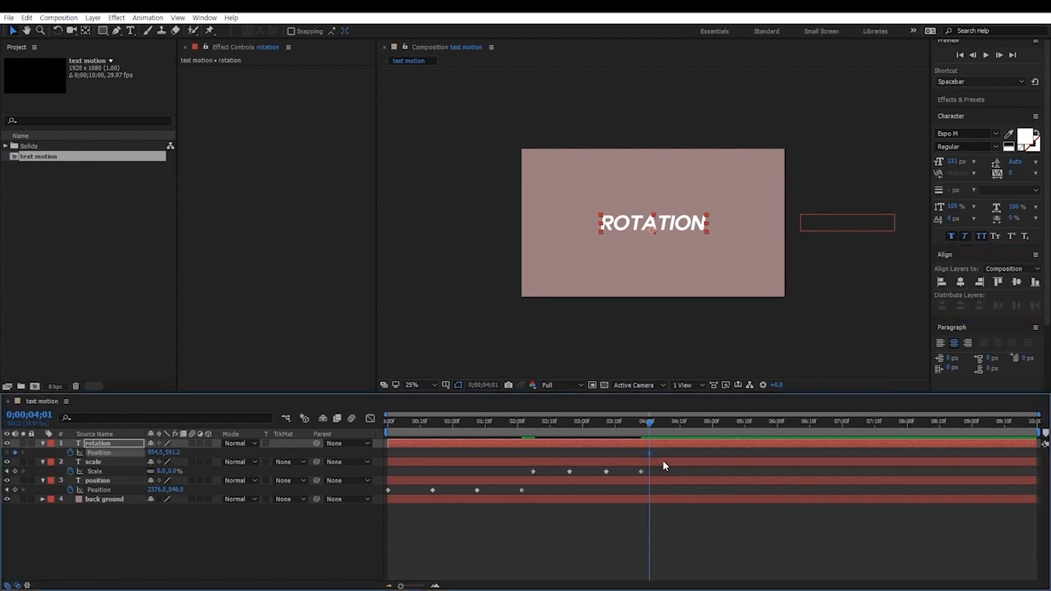
drag(649, 452, 642, 427)
drag(669, 217, 664, 128)
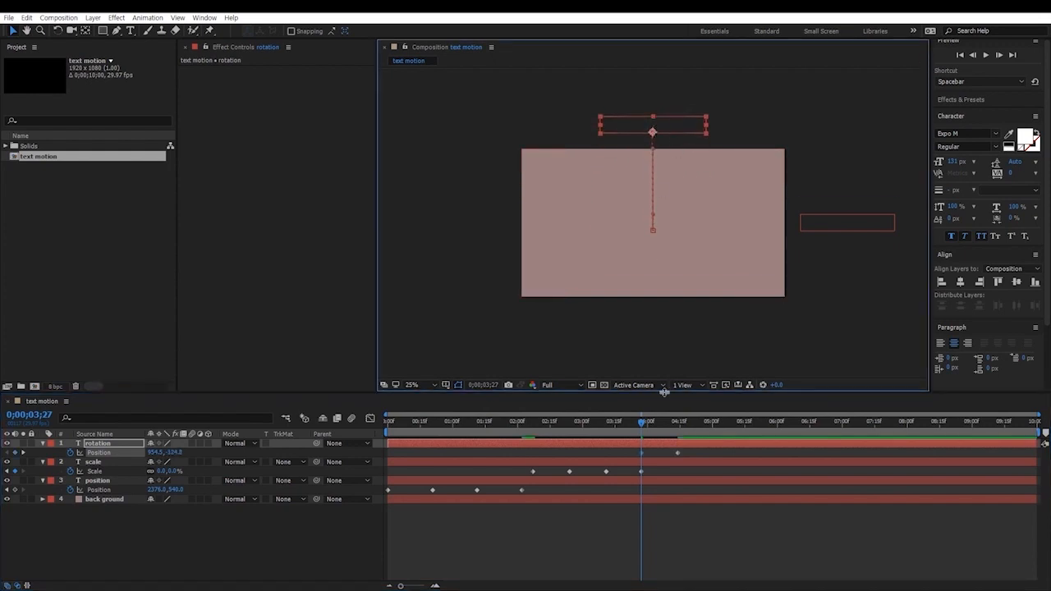
drag(642, 420, 672, 454)
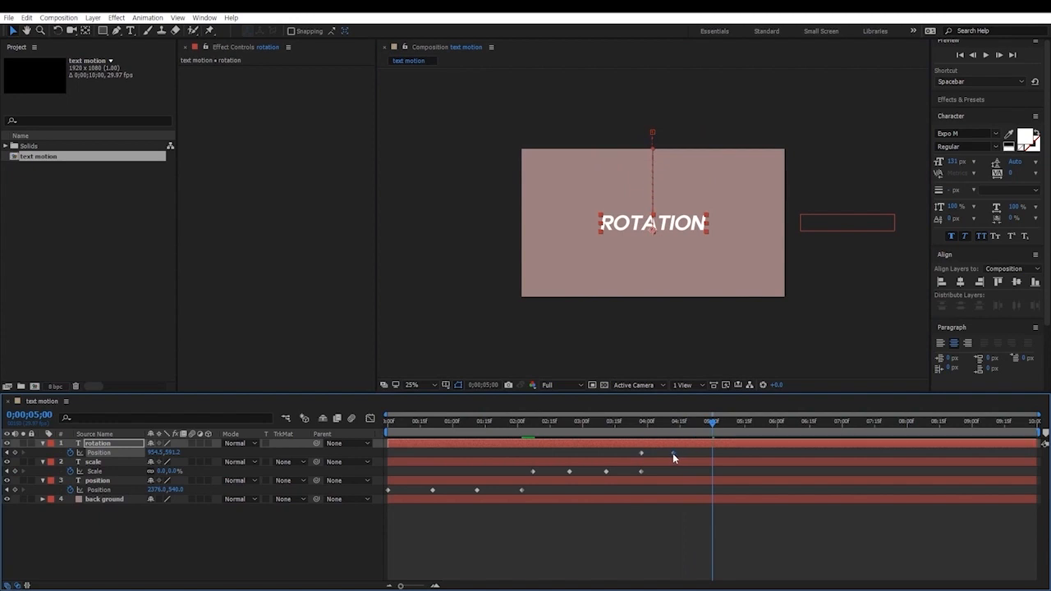
Hold the ROTATION text's centered position with a keyframe at 0;00;04;28, and move the text below the frame at 0;00;05;13.
drag(710, 423, 708, 425)
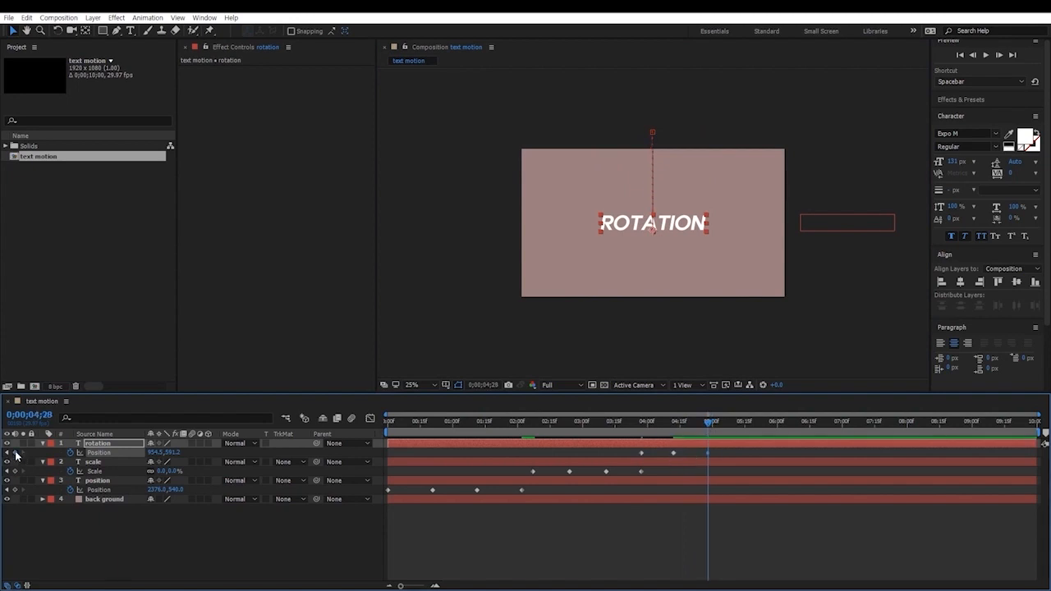
drag(708, 424, 742, 426)
drag(637, 224, 642, 321)
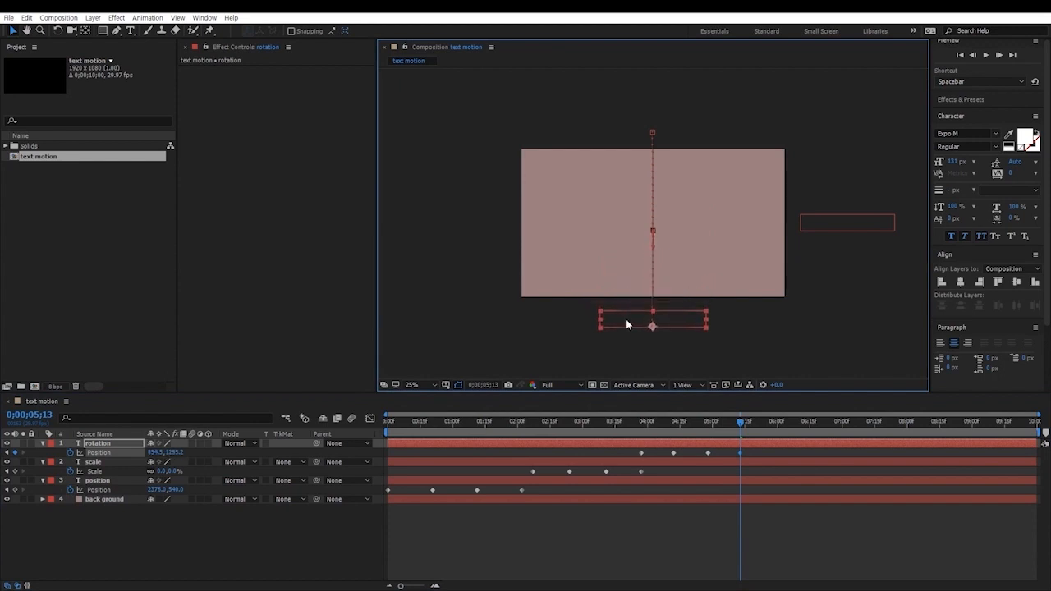
Add a 0° Rotation keyframe to the ROTATION layer at 0;00;04;12 and show its Position keyframes alongside.
drag(741, 430, 673, 441)
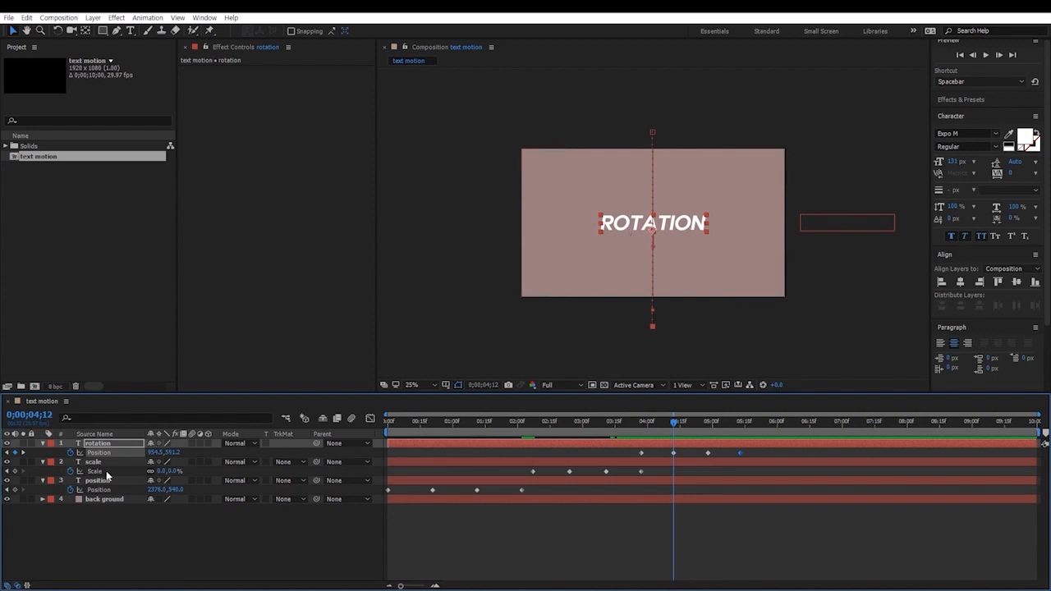
click(102, 444)
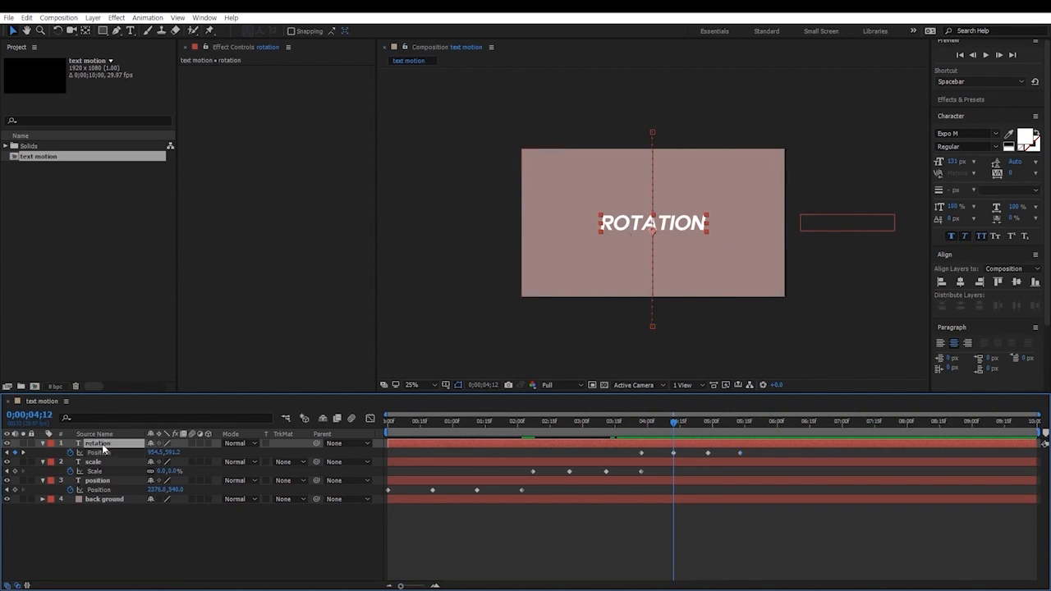
key(r)
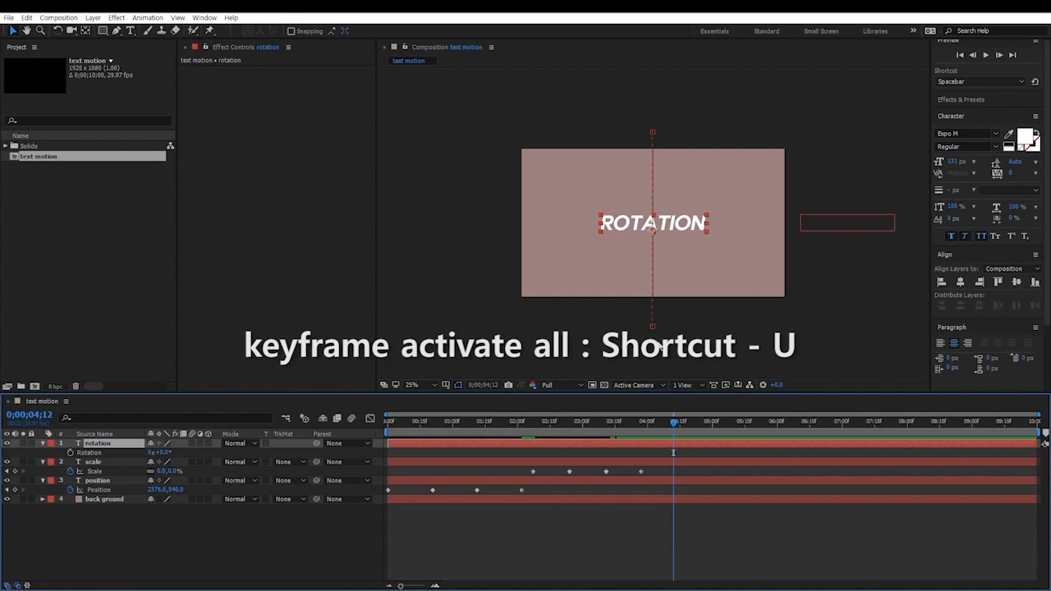
key(u)
key(u)
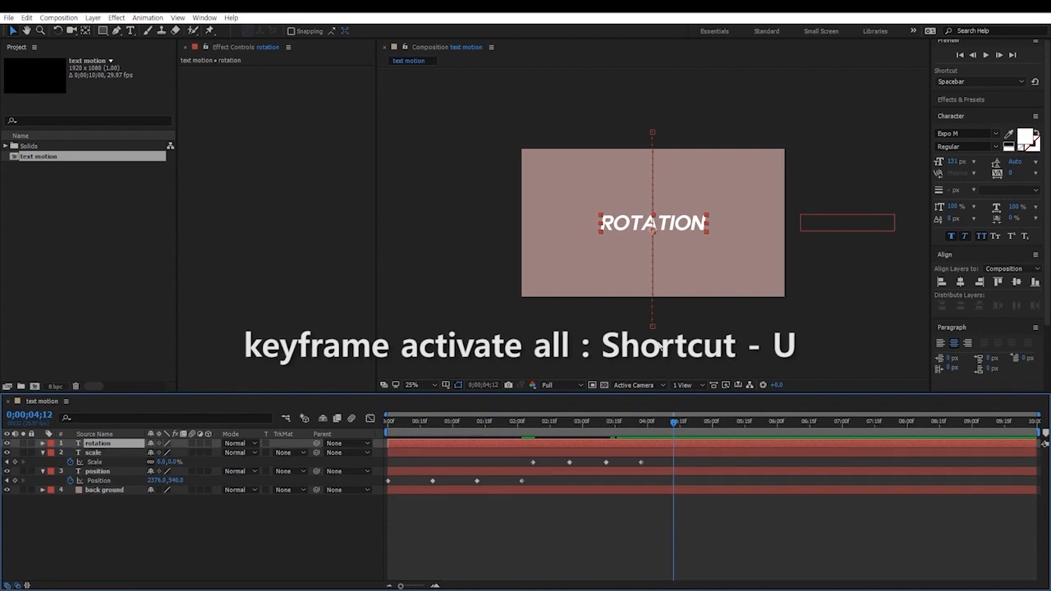
key(r)
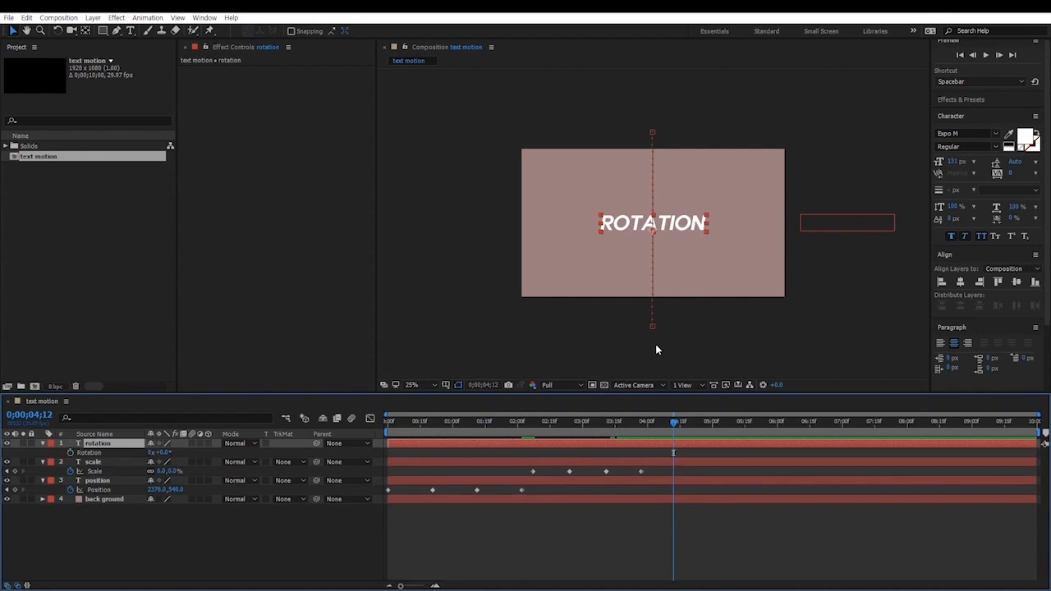
click(71, 452)
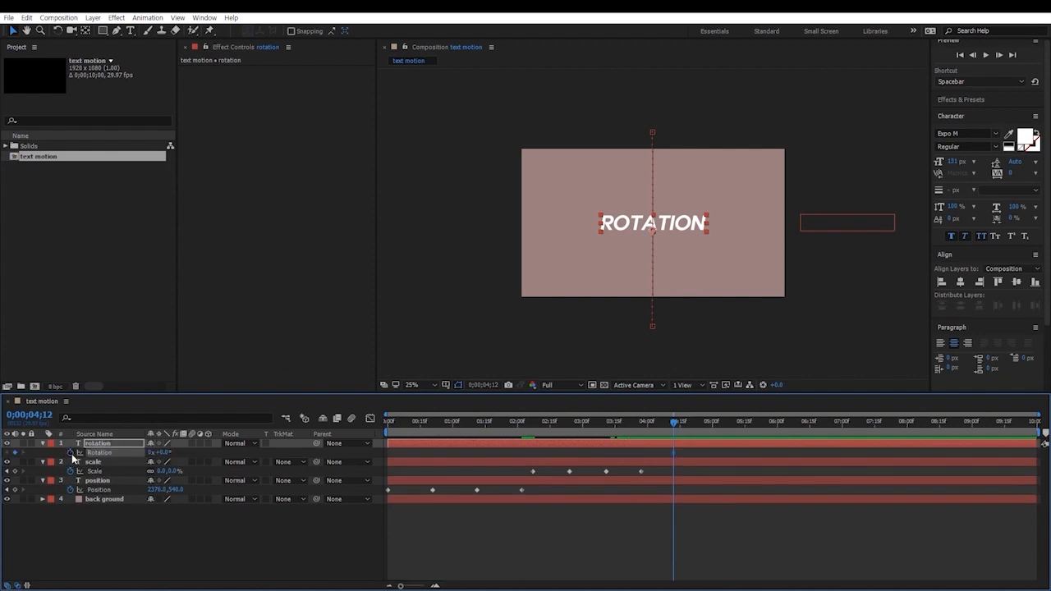
key(shift+p)
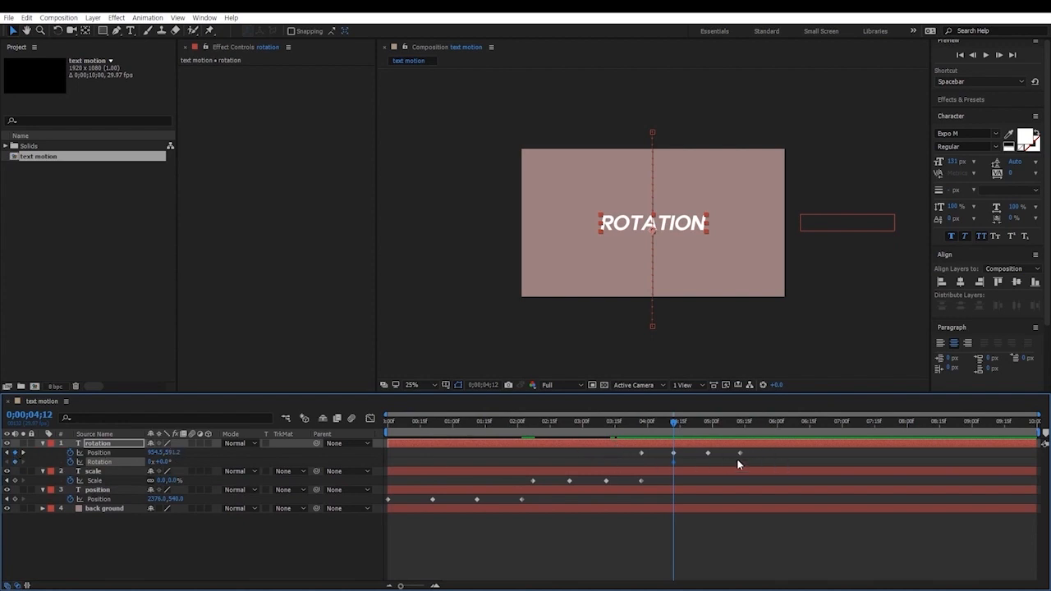
Add a Rotation keyframe of 2 full turns to the ROTATION layer at 0;00;04;28.
click(725, 550)
drag(679, 425, 630, 422)
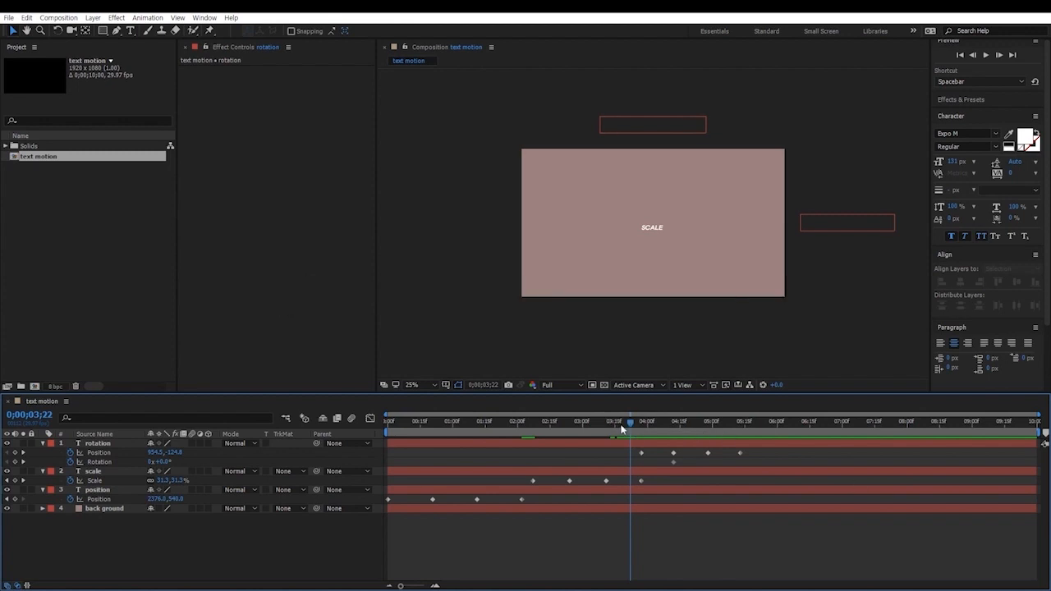
drag(629, 423, 674, 428)
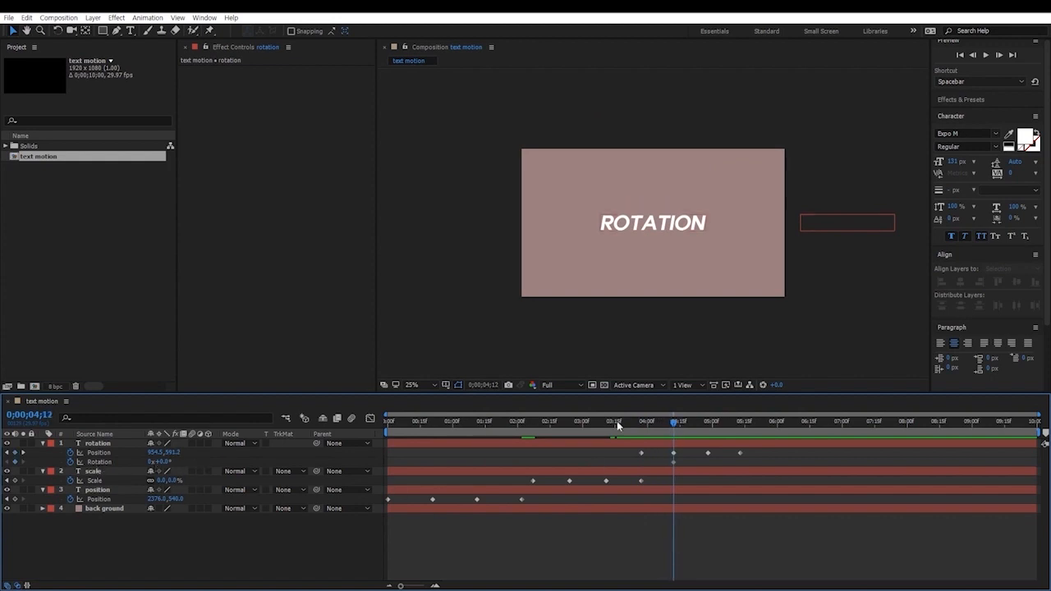
drag(674, 422, 706, 421)
click(151, 461)
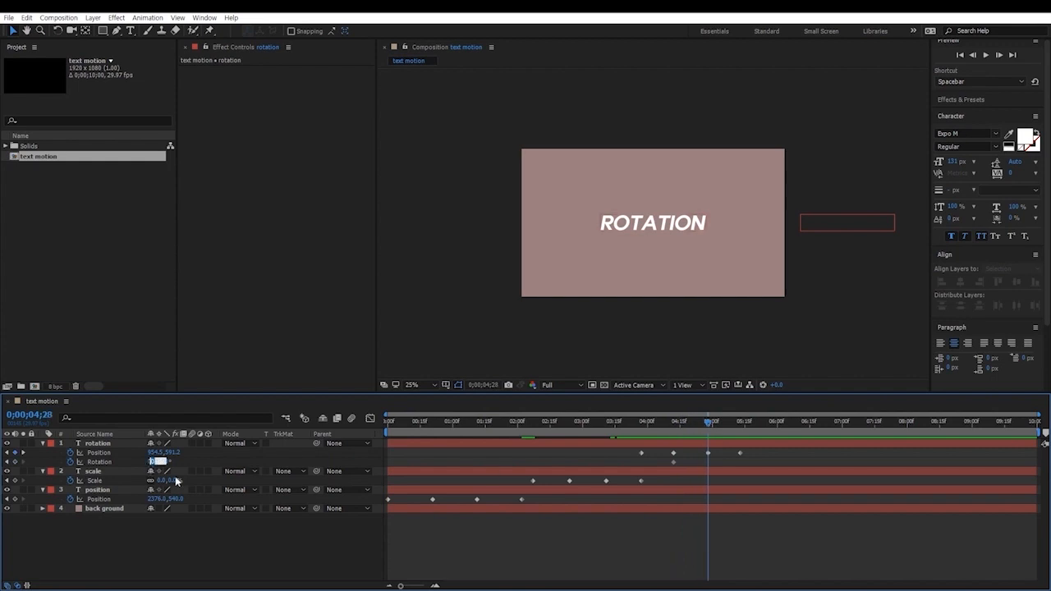
text(2)
click(472, 550)
Add a new text layer reading "opacity" and center it horizontally and vertically in the composition.
drag(700, 427, 741, 435)
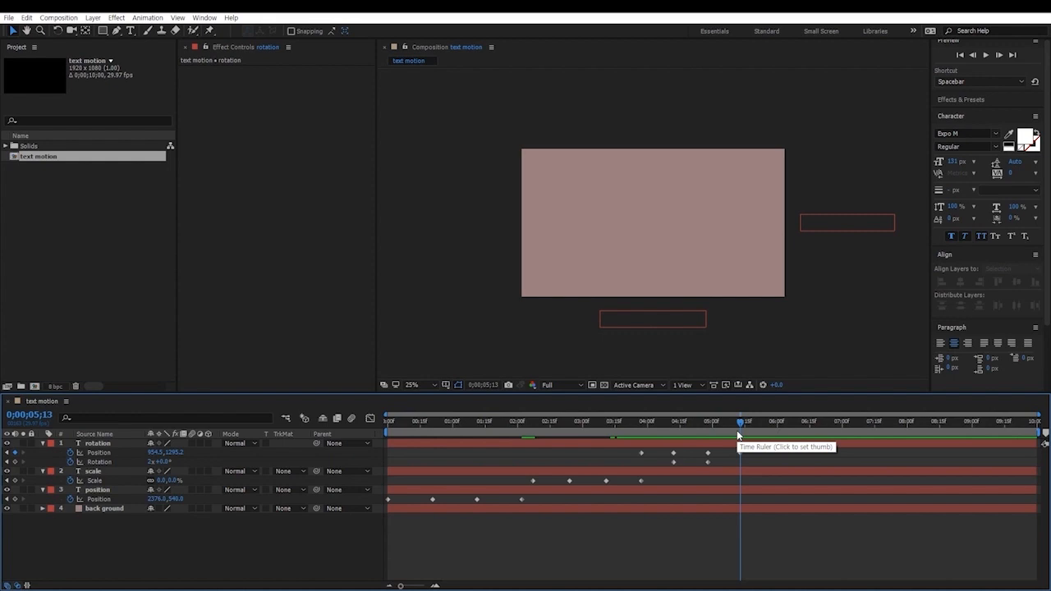
mouse_move(749, 420)
mouse_down()
mouse_move(351, 450)
mouse_move(801, 412)
mouse_move(743, 421)
mouse_up()
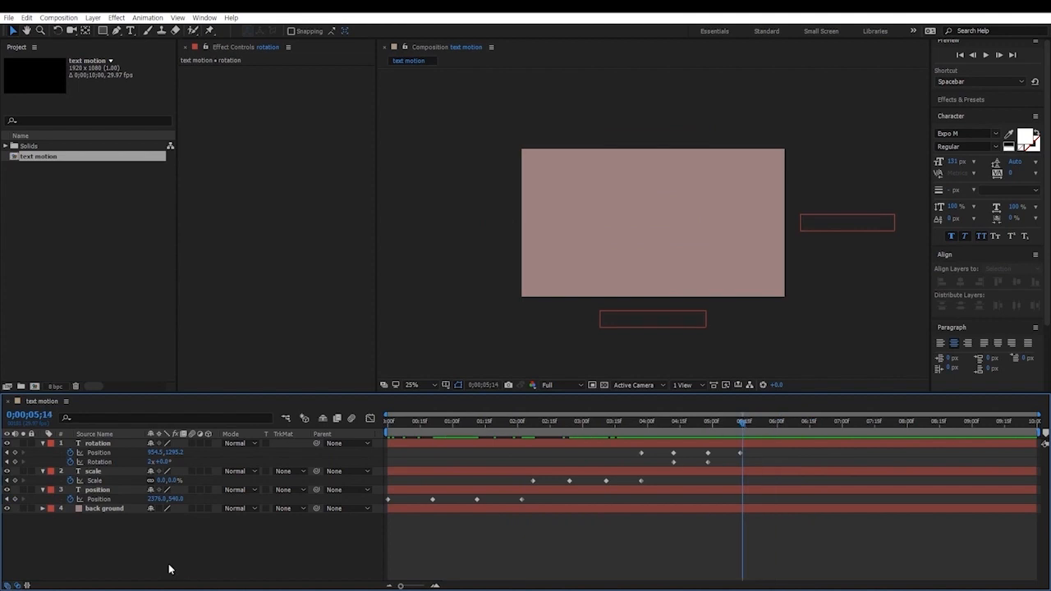
right_click(124, 539)
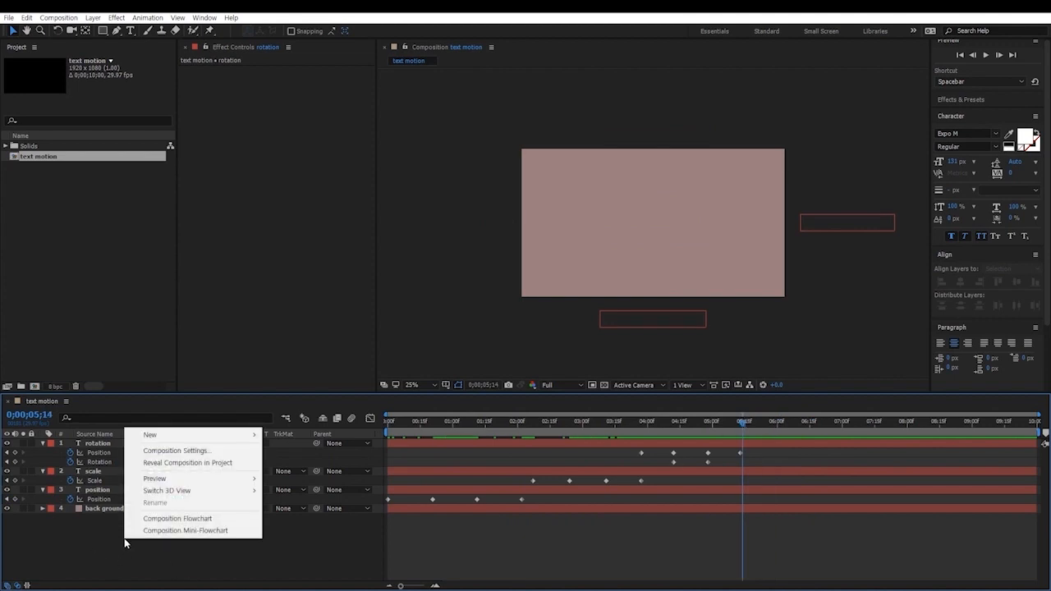
mouse_move(143, 436)
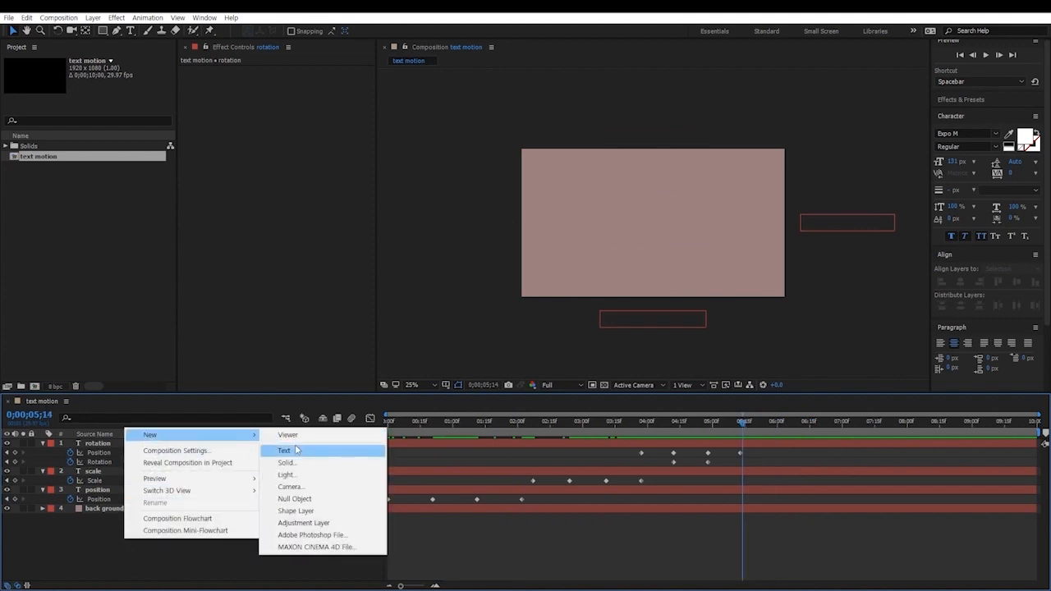
click(296, 450)
text(opacity)
key(Escape)
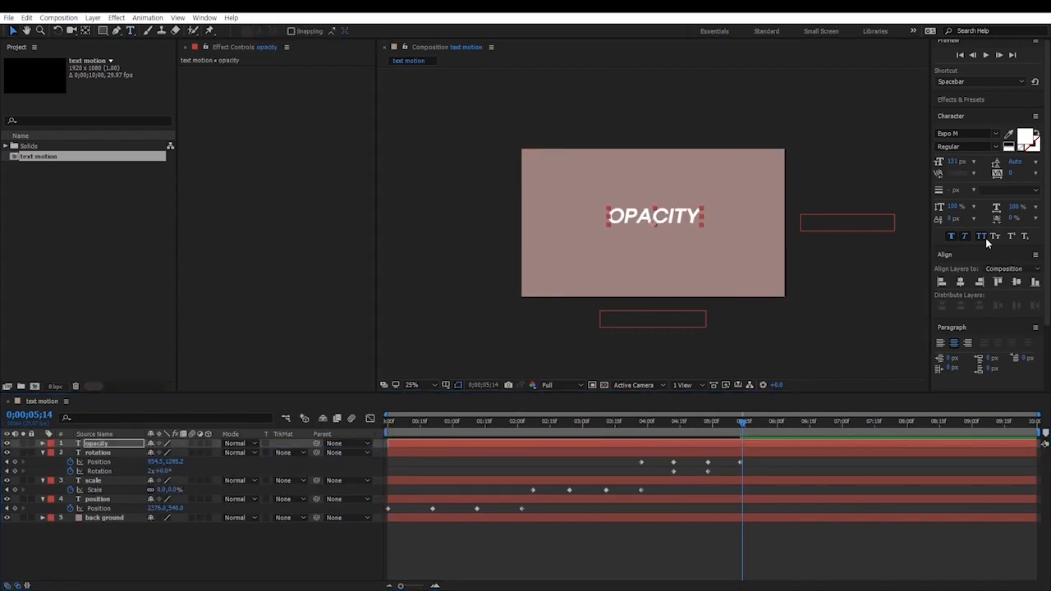
click(961, 283)
click(1018, 284)
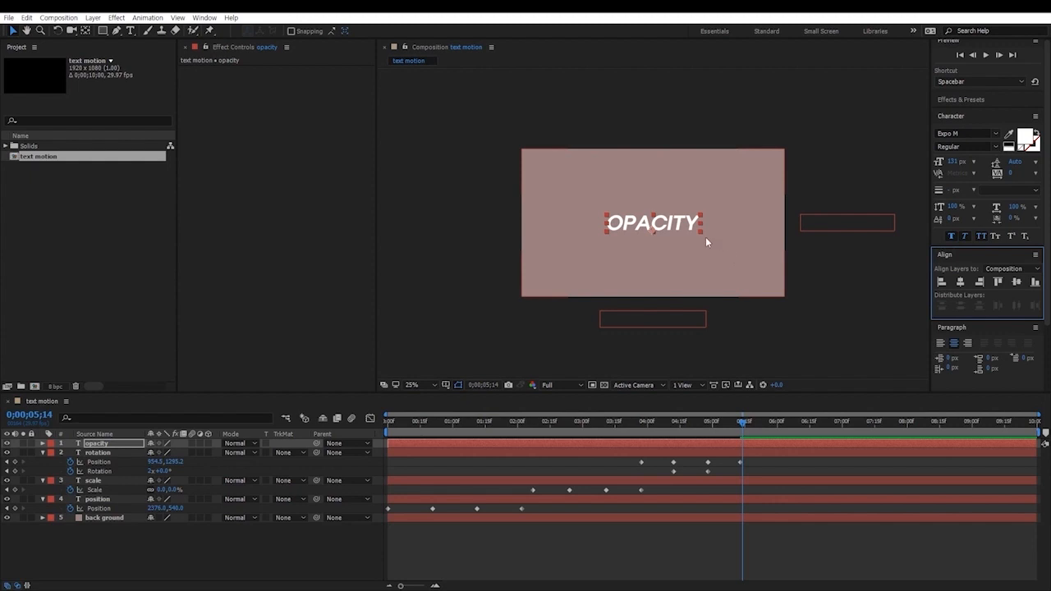
Reveal the OPACITY layer's Opacity property and keyframe it from 0% at 0;00;05;13 to 100% at 0;00;05;28.
click(94, 444)
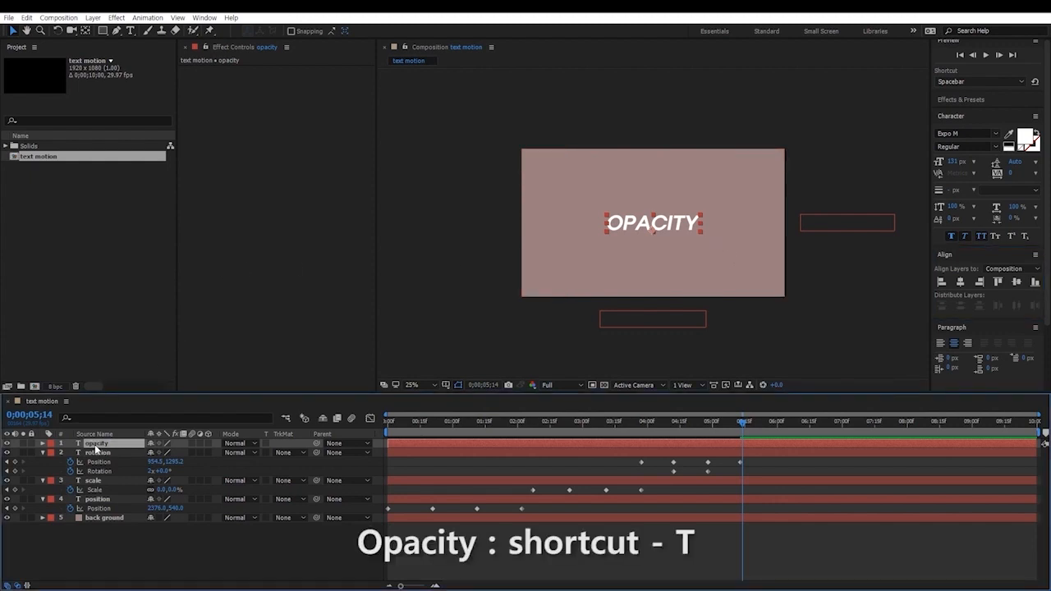
key(t)
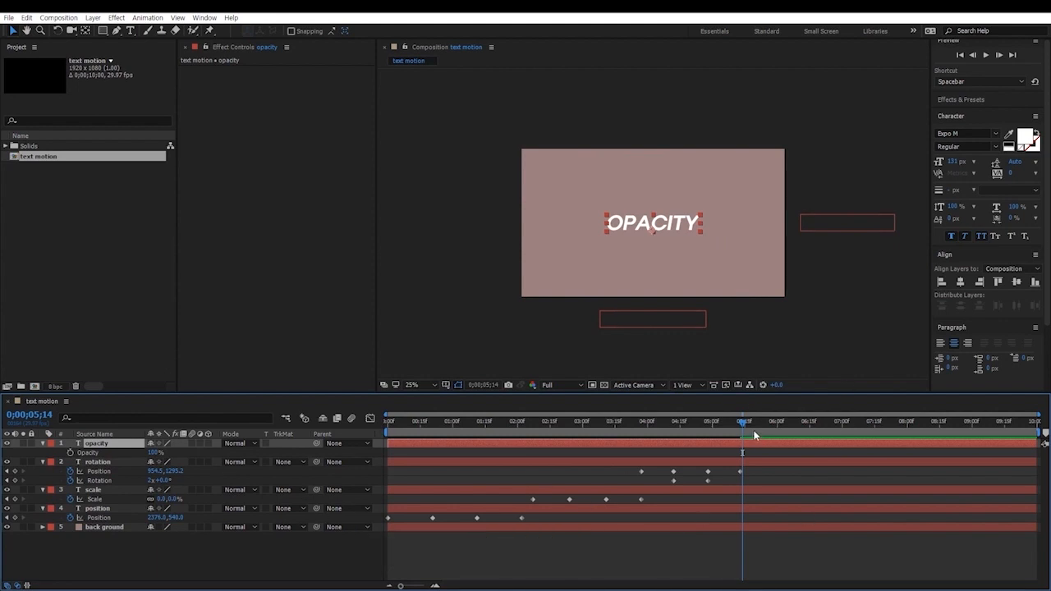
key(Page_Up)
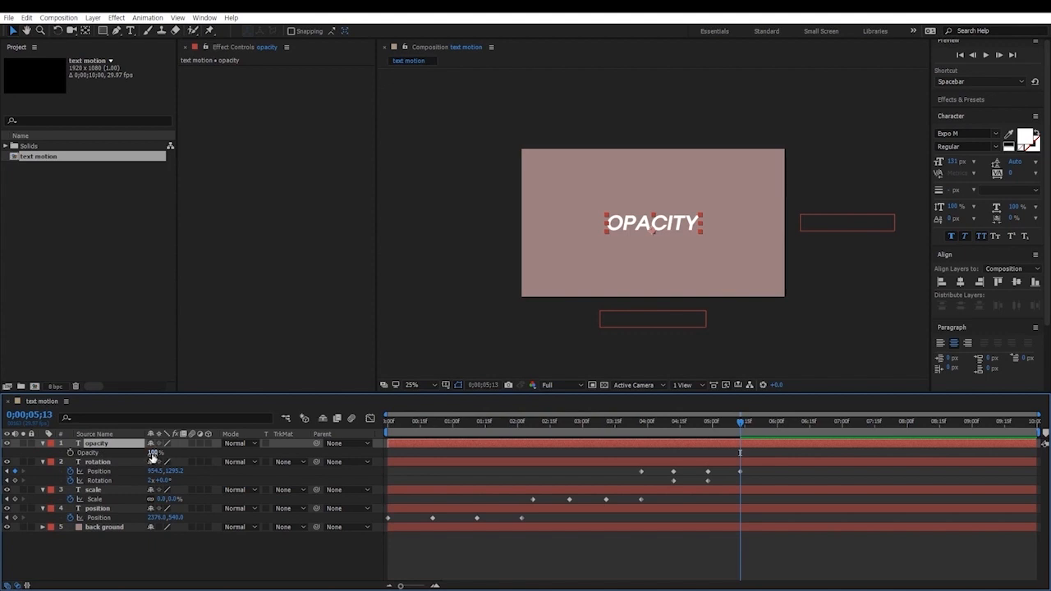
click(70, 453)
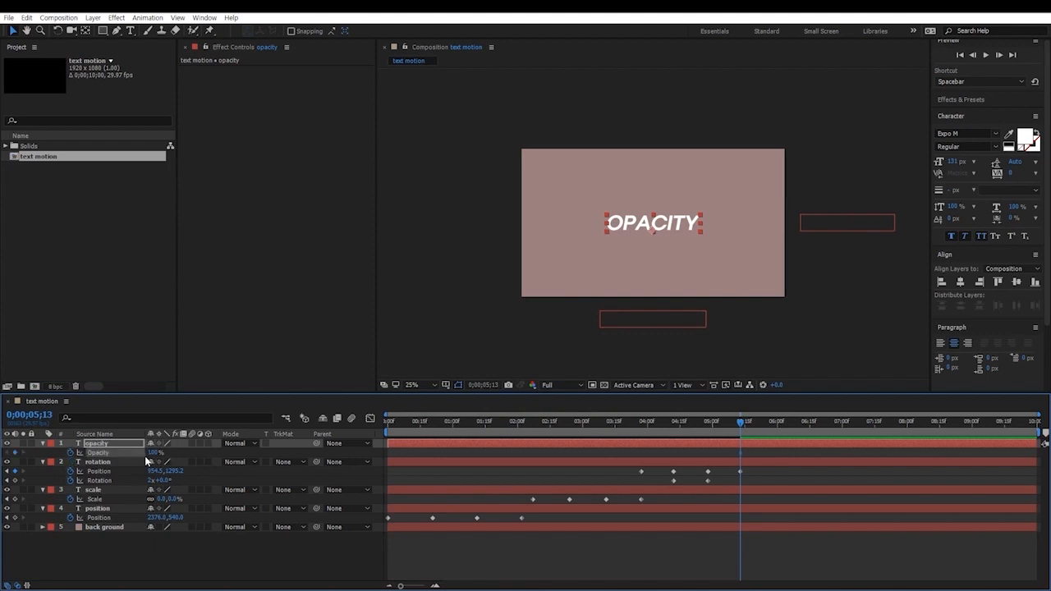
drag(152, 452, 50, 454)
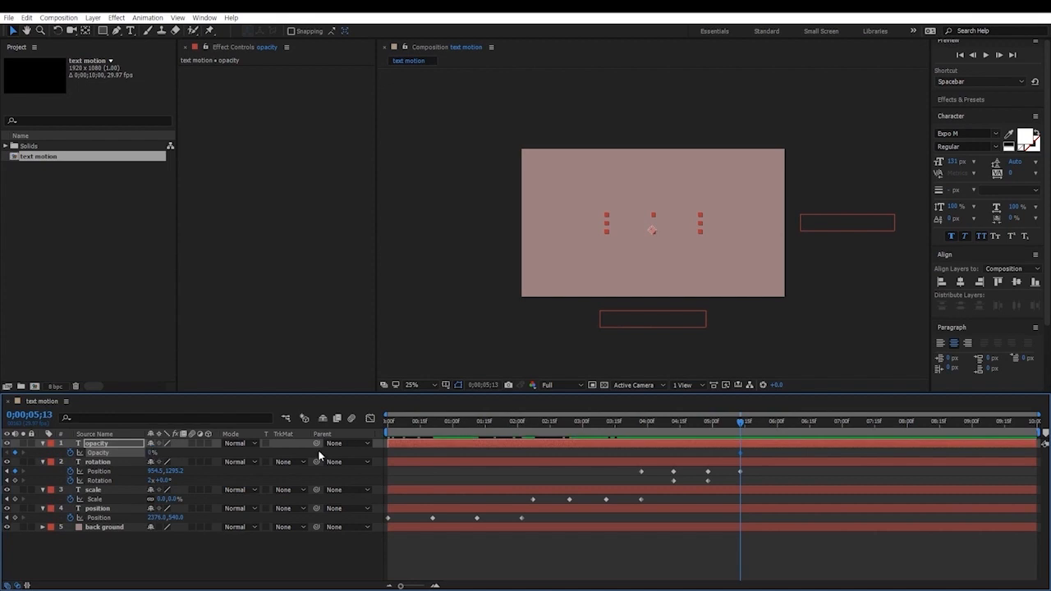
drag(739, 421, 770, 427)
drag(151, 452, 343, 444)
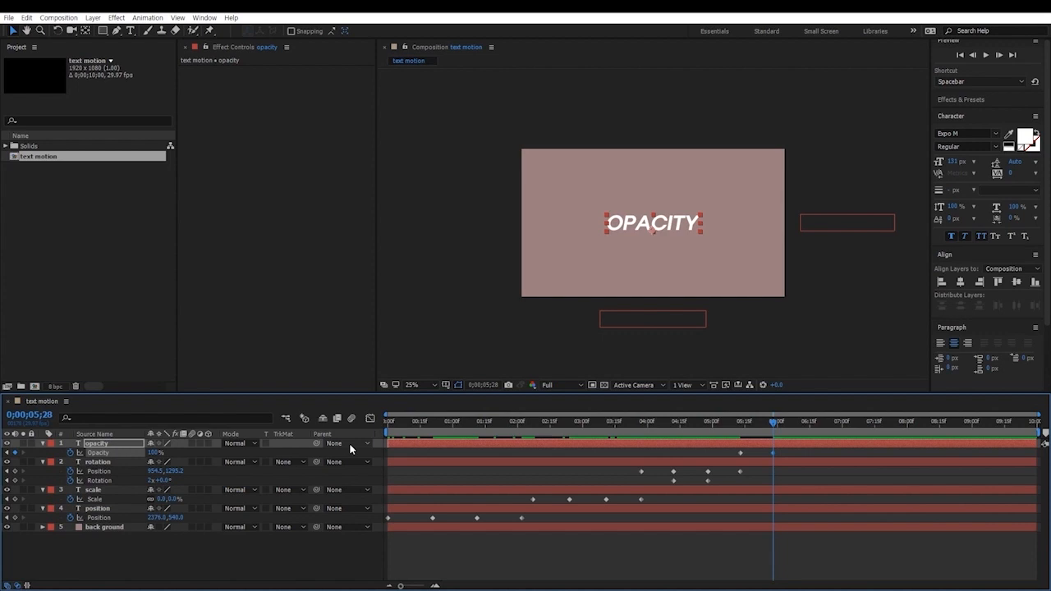
Step the current time forward and back by single frames, and jump ahead in ten-frame increments to 0;00;07;04.
key(ctrl+Right)
key(ctrl+Right)
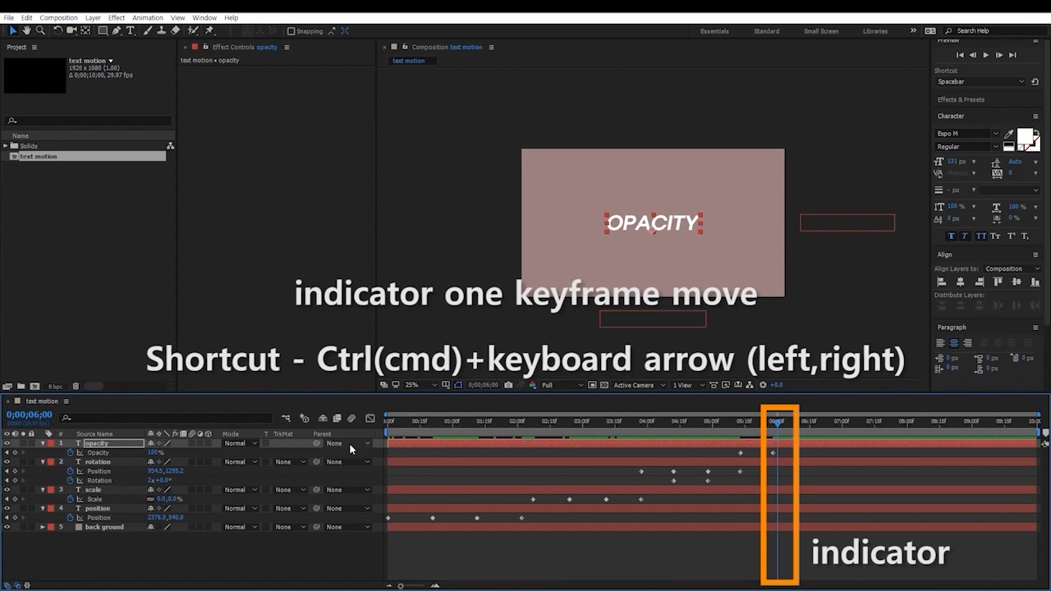
key(ctrl+Right)
key(ctrl+Right)
key(ctrl+Right)
key(ctrl+Right)
key(ctrl+Right)
key(ctrl+Right)
key(ctrl+Right)
key(ctrl+Right)
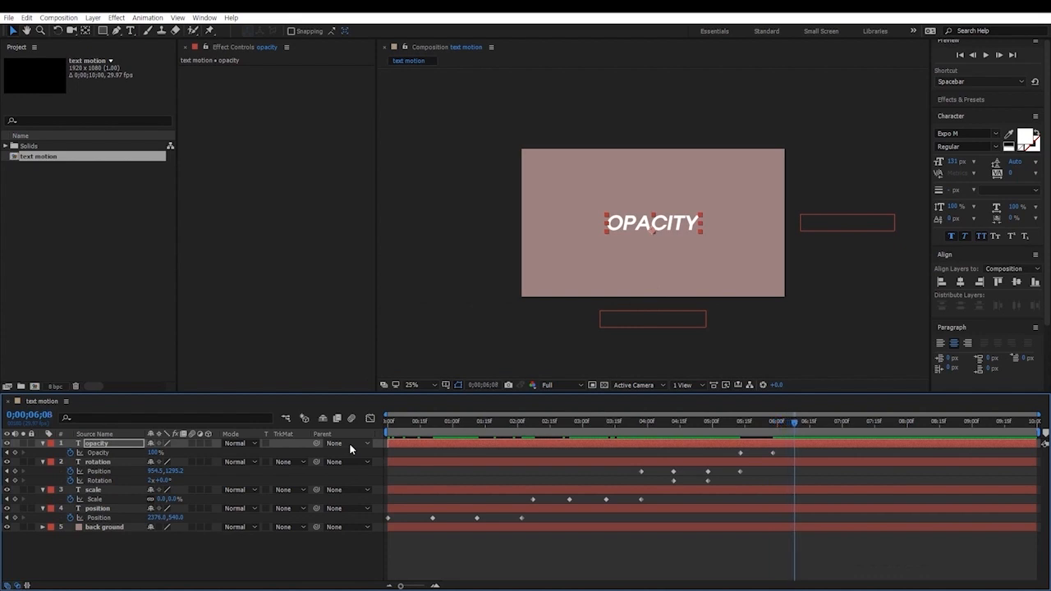
key(ctrl+Left)
key(ctrl+Left)
key(ctrl+Left)
key(ctrl+Left)
key(ctrl+shift+Right)
key(ctrl+shift+Right)
key(ctrl+shift+Right)
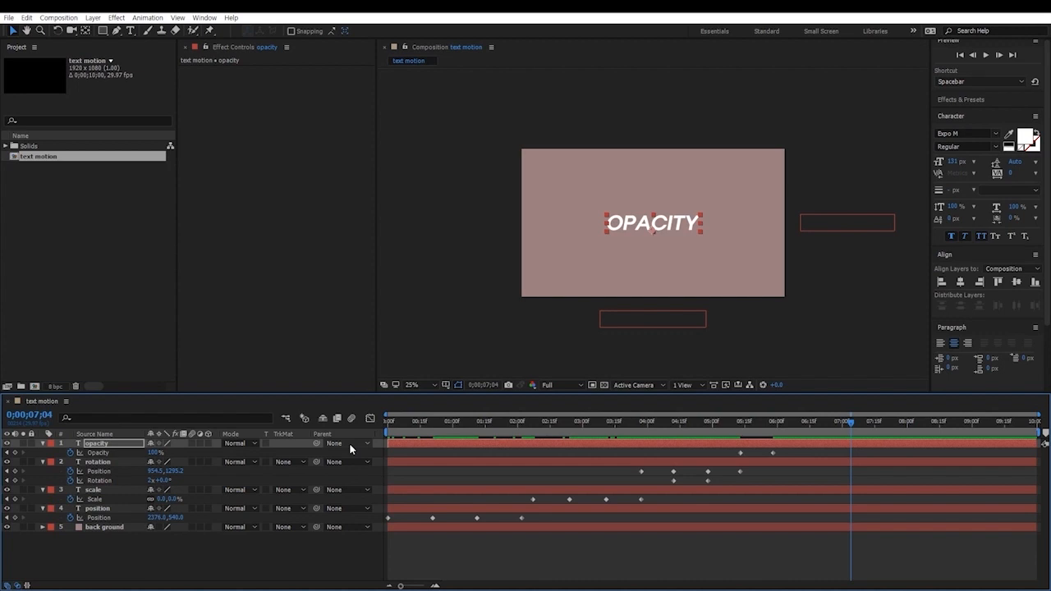
Jump back through the OPACITY layer's Opacity keyframes to 0;00;05;13 and return to the one at 0;00;05;28.
click(8, 454)
click(8, 454)
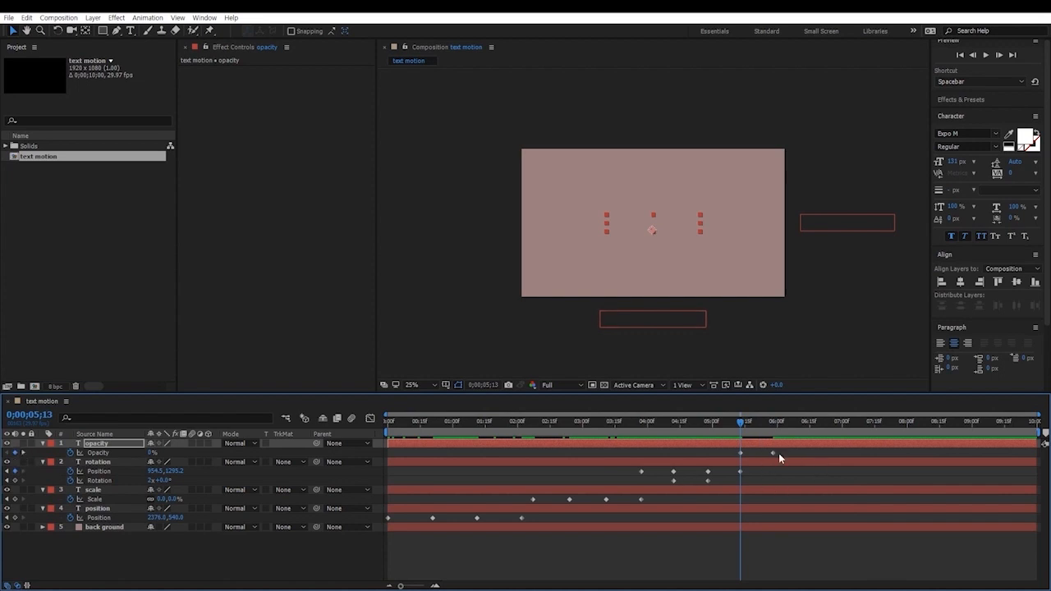
click(23, 453)
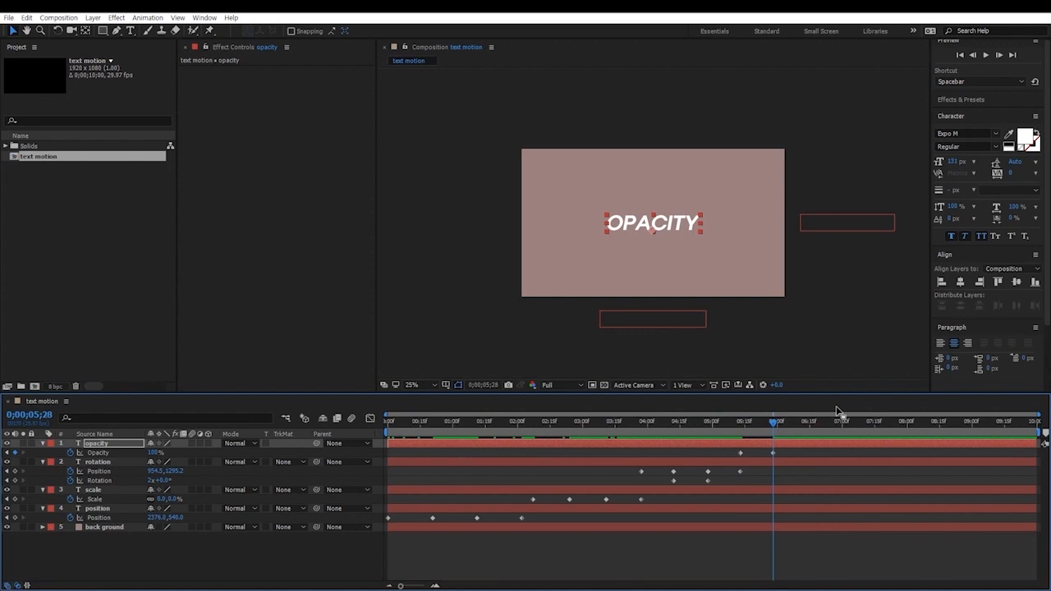
Hold the OPACITY text's Opacity at 100% with a keyframe at 0;00;06;05, and set it to 0% at 0;00;06;07.
click(787, 422)
click(15, 453)
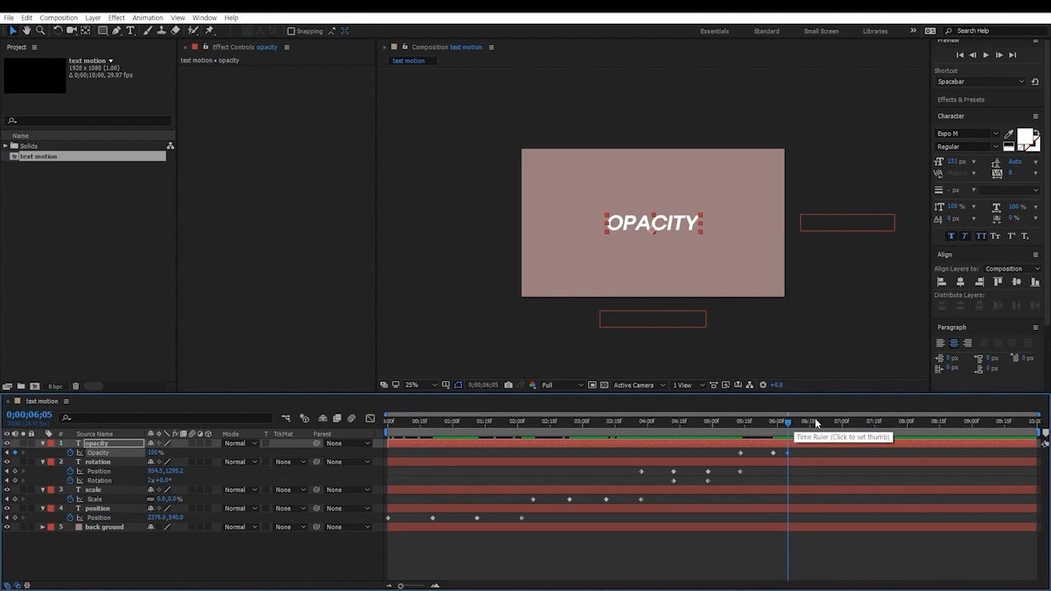
key(Page_Down)
key(Page_Down)
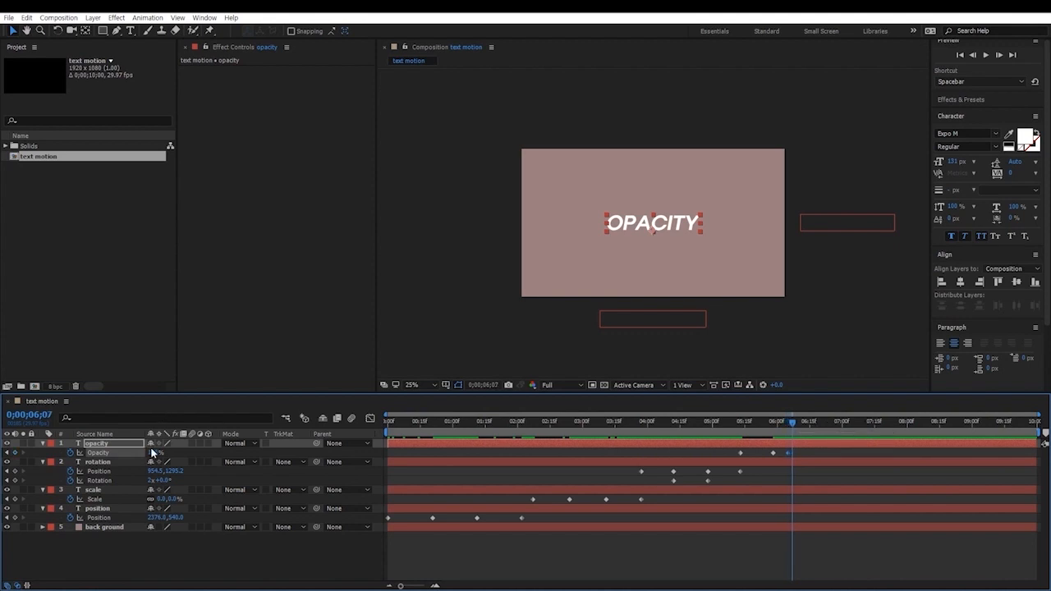
click(151, 453)
text(0)
key(Return)
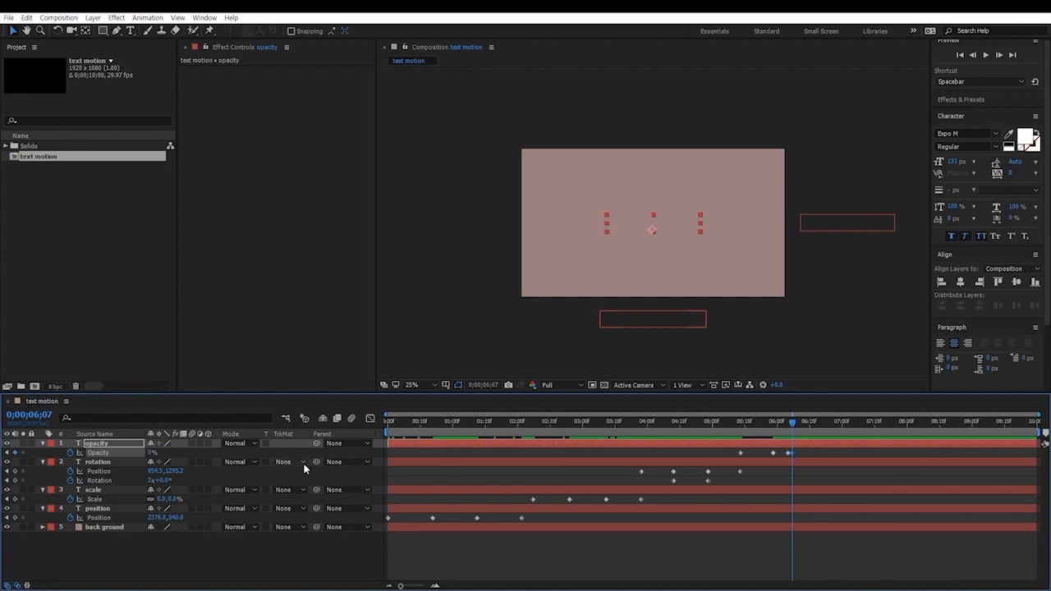
Continue the OPACITY text's flicker with Opacity keyframes of 100% at 0;00;06;09 and 0% two frames after it.
key(Page_Down)
key(Page_Down)
click(152, 453)
text(100)
key(Return)
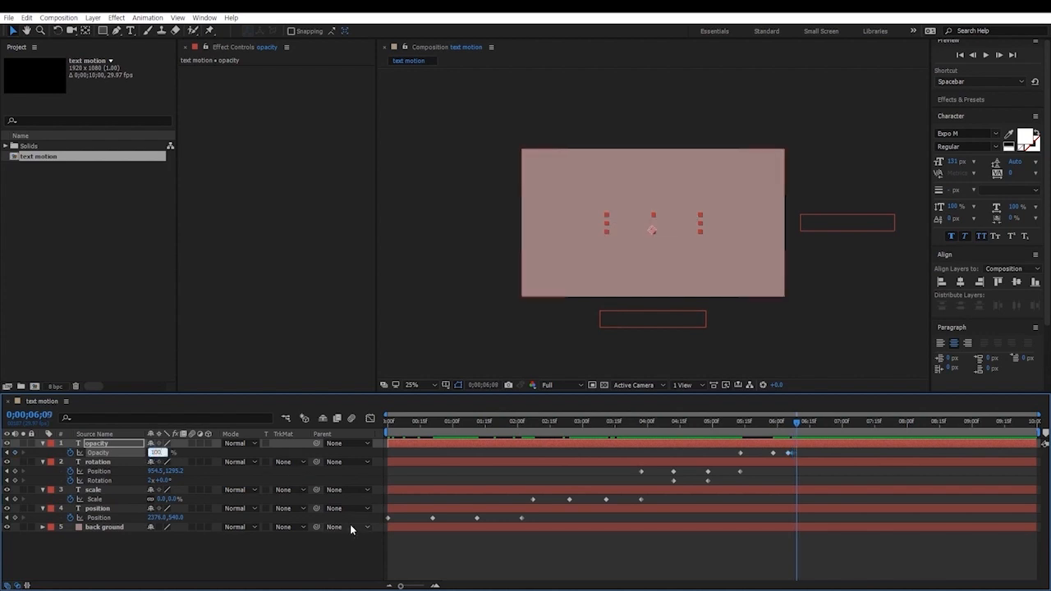
key(Page_Down)
key(Page_Down)
click(152, 453)
text(0)
key(Return)
Extend the flicker on the OPACITY layer with Opacity keyframes of 100% at 0;00;06;13 and 0% at 0;00;06;15.
key(Page_Down)
key(Page_Down)
click(151, 452)
text(100)
key(Return)
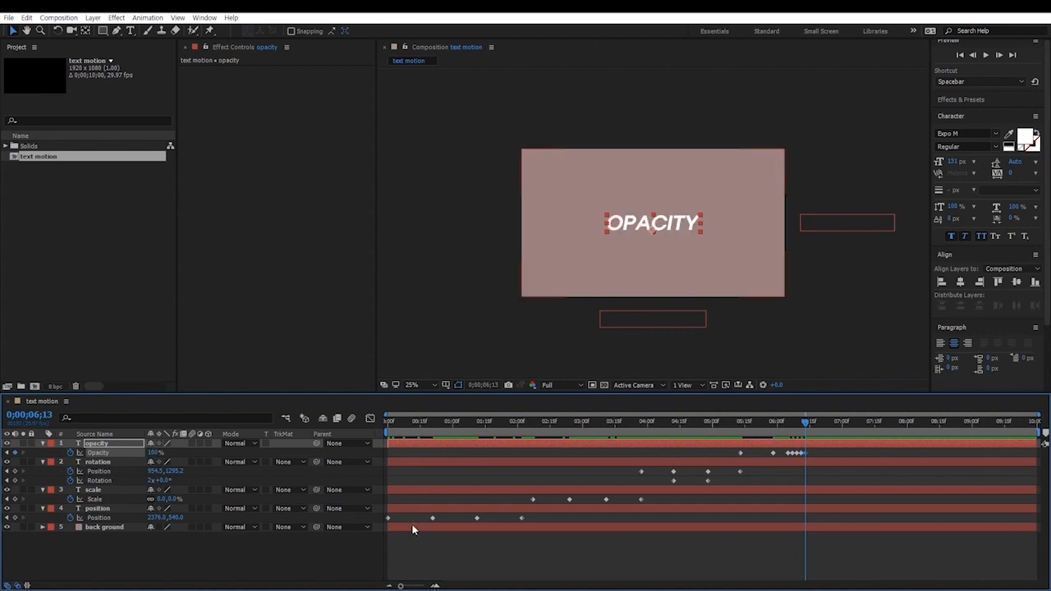
key(Page_Down)
key(Page_Down)
click(152, 453)
text(0)
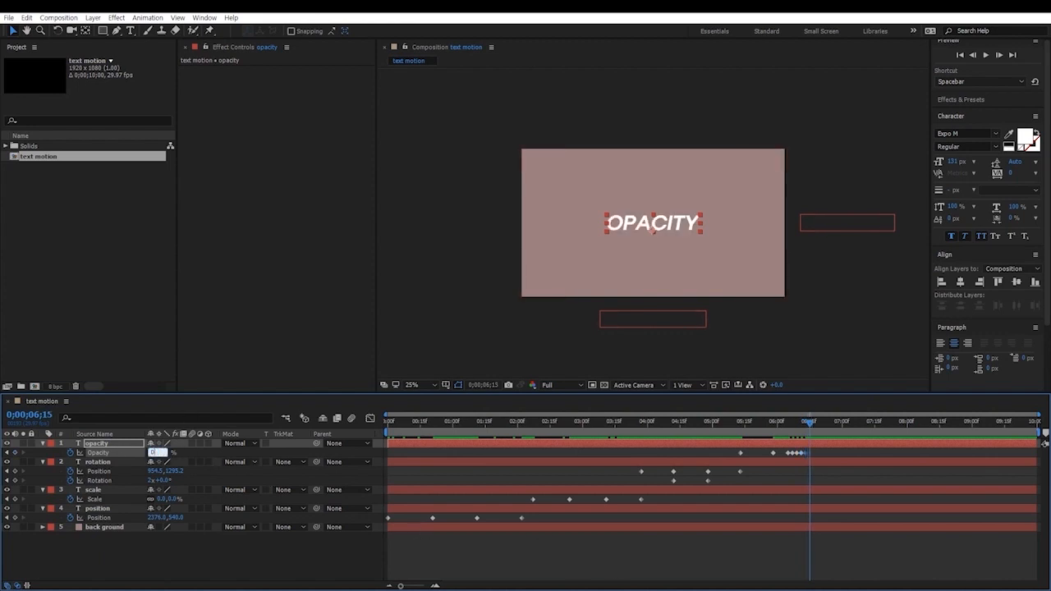
key(Return)
Add Opacity keyframes of 100% at 0;00;06;17 and 0% at 0;00;06;19 to the OPACITY layer.
key(Page_Down)
key(Page_Down)
click(152, 452)
text(100)
key(Return)
key(Page_Down)
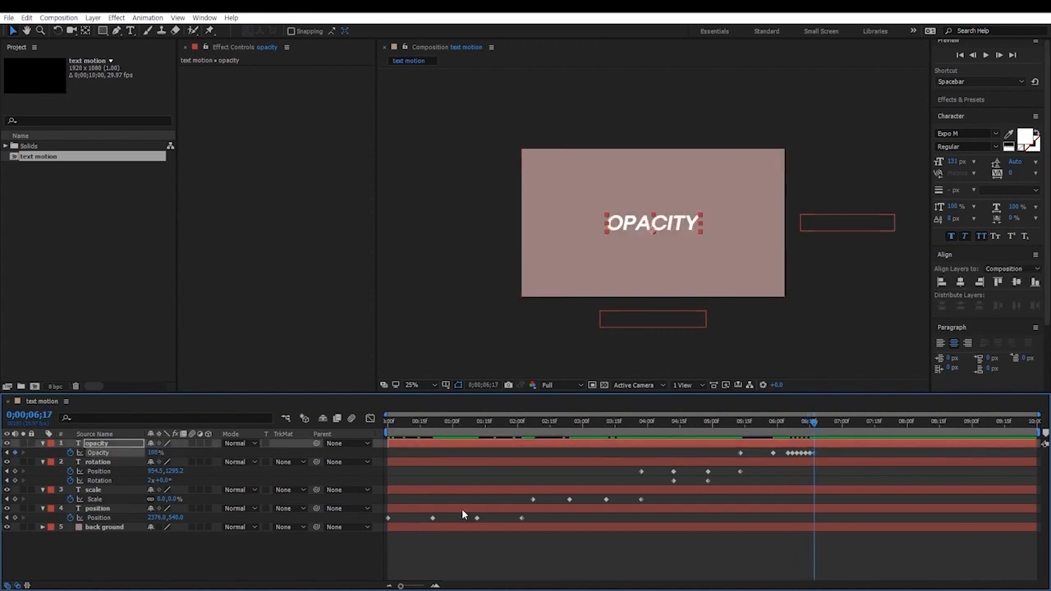
key(Page_Down)
click(152, 452)
text(0)
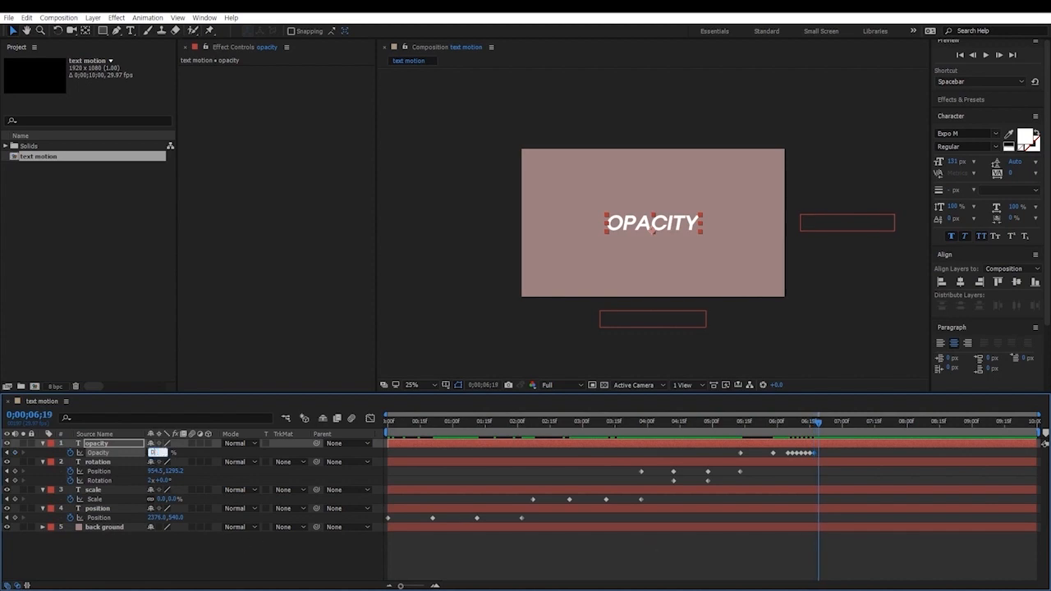
key(Return)
Bring the OPACITY text back to 100% Opacity at 0;00;06;21 and fade it out to 0% at 0;00;07;04.
key(Page_Down)
key(Page_Down)
click(152, 453)
text(100)
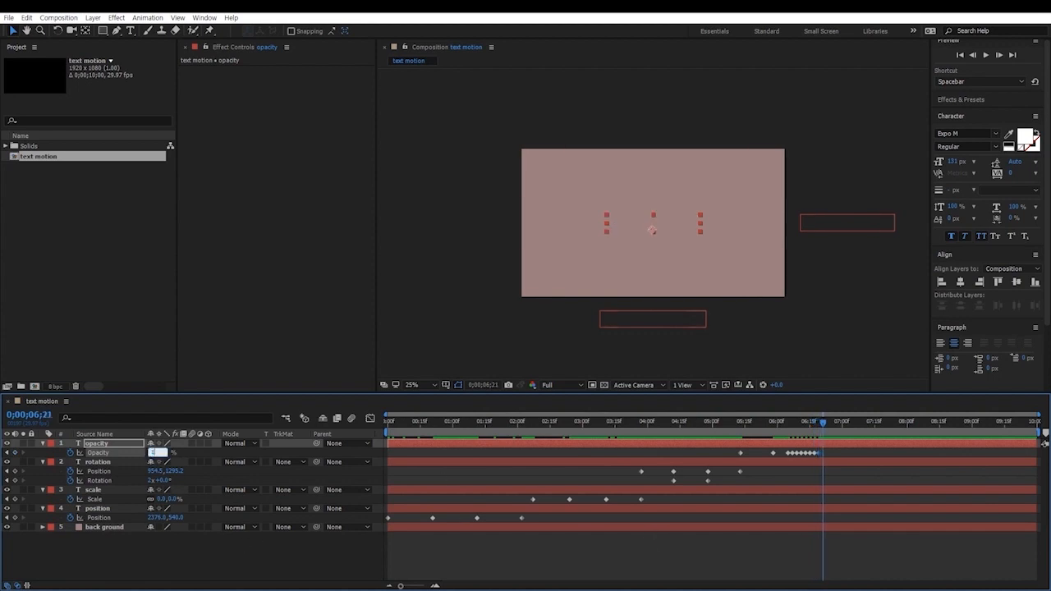
key(Return)
drag(815, 421, 850, 421)
click(152, 452)
text(0)
key(Return)
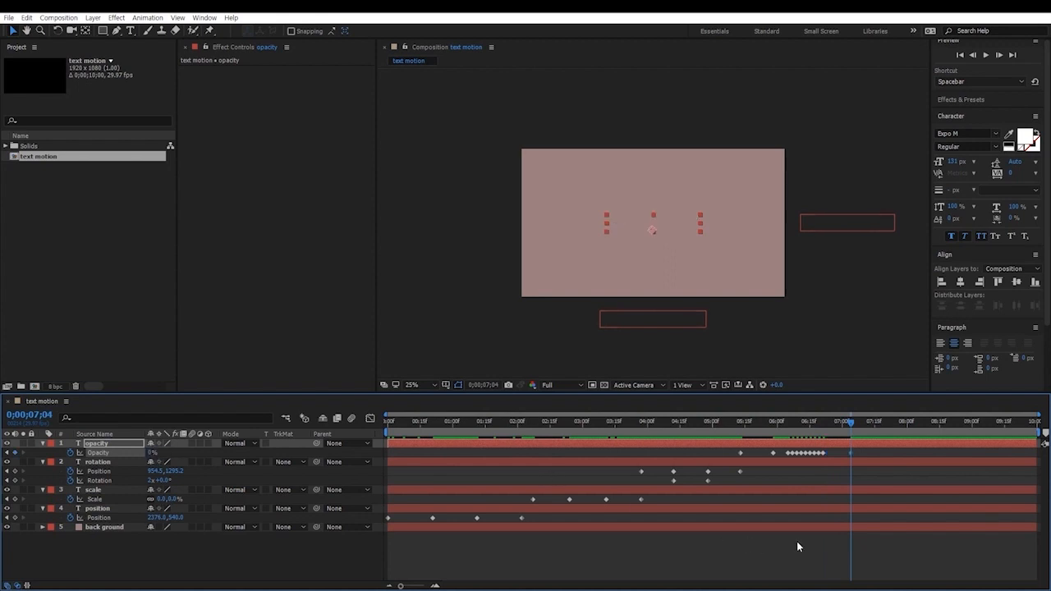
Return to the start of the composition, go through the four text layers, and preview the whole animation.
mouse_move(819, 457)
drag(851, 424, 762, 432)
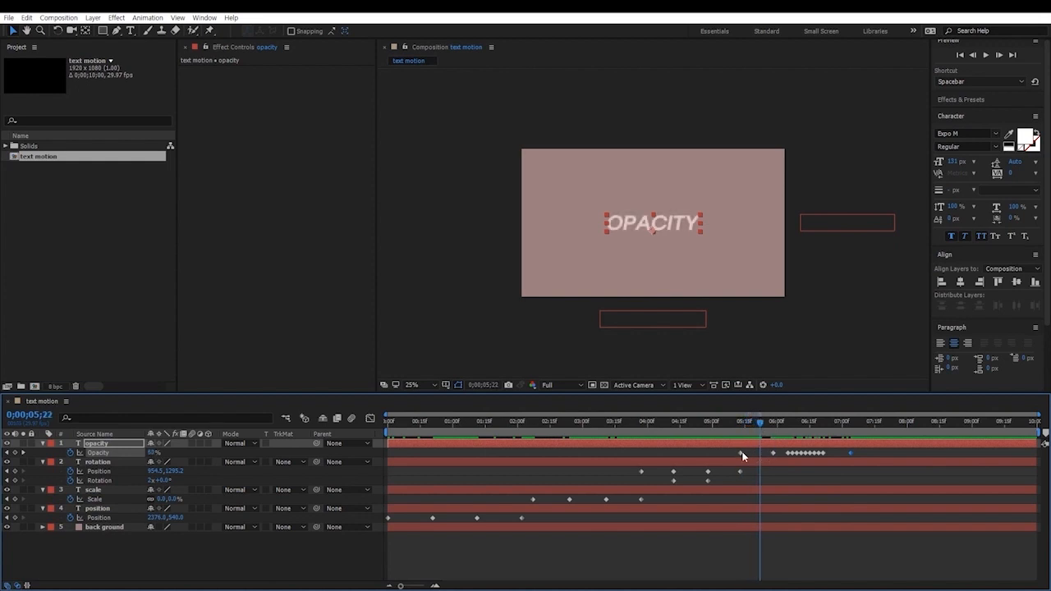
drag(761, 431, 378, 461)
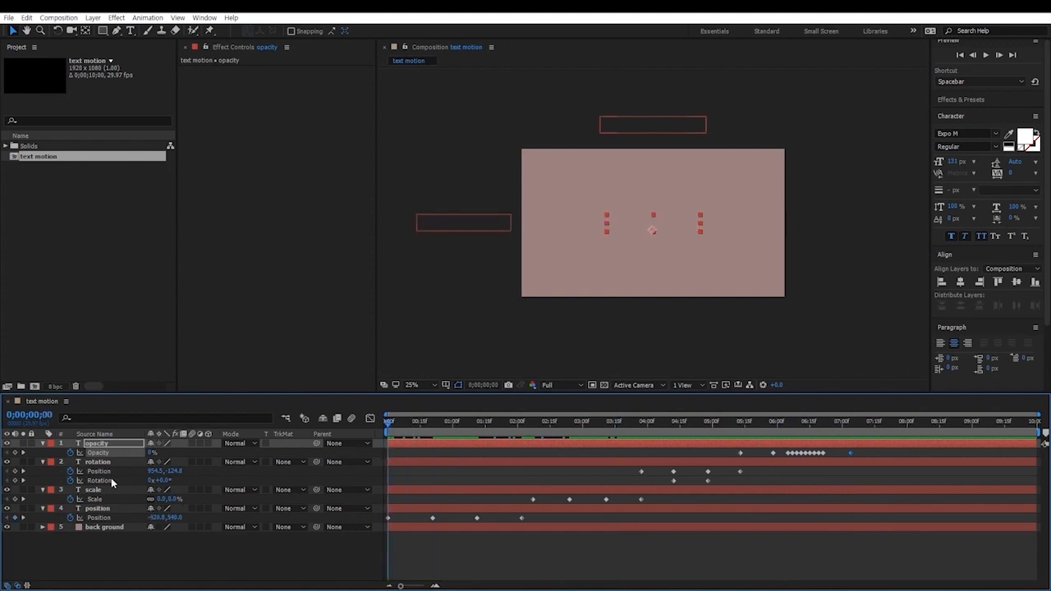
click(98, 509)
click(94, 490)
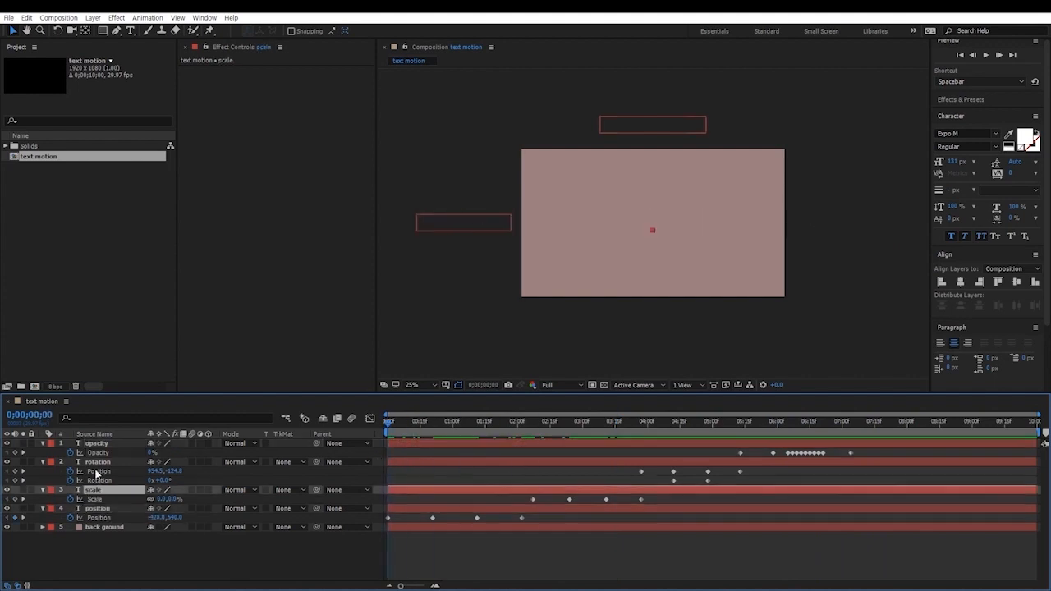
click(97, 462)
click(99, 443)
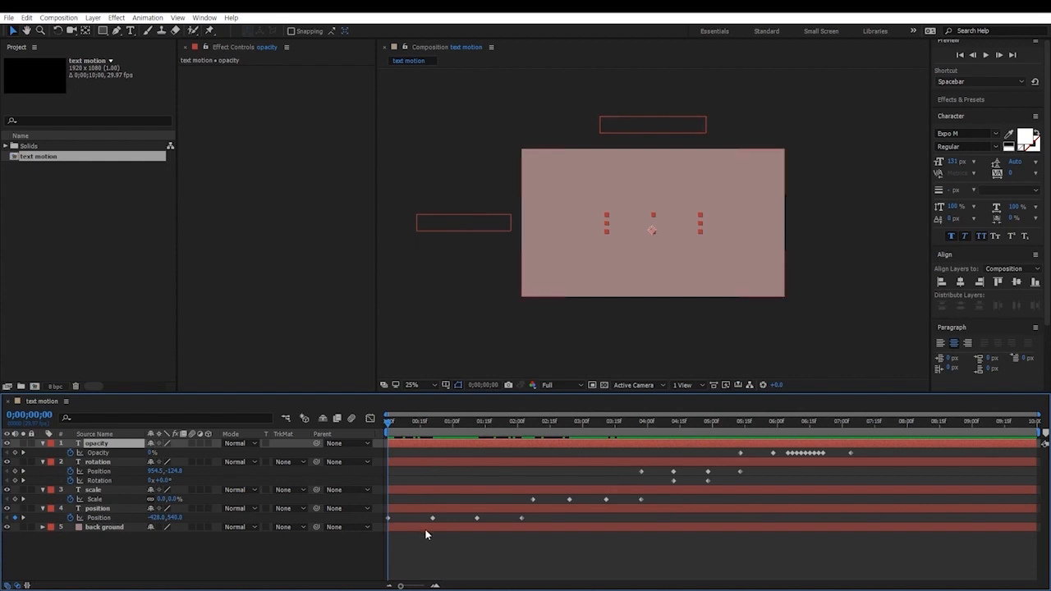
key(space)
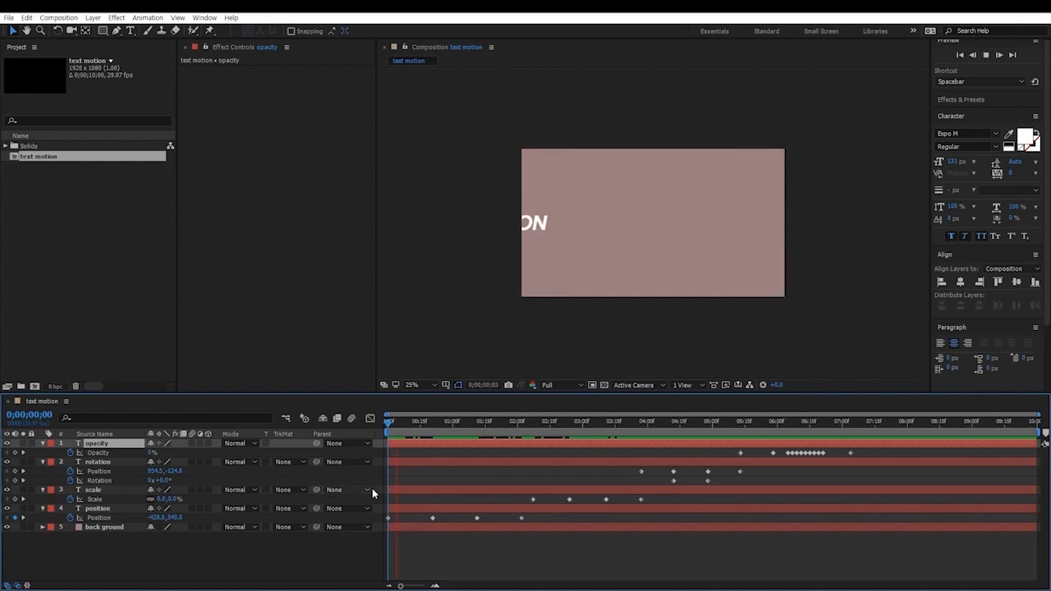